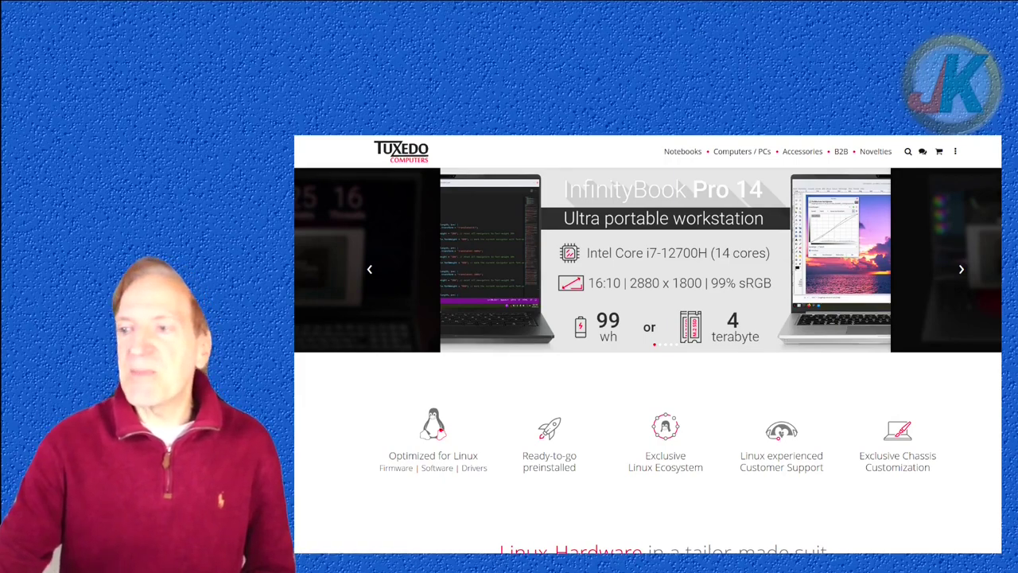
Open the TUXEDO WebFAI page from the site footer and look through the operating systems it can install
key(End)
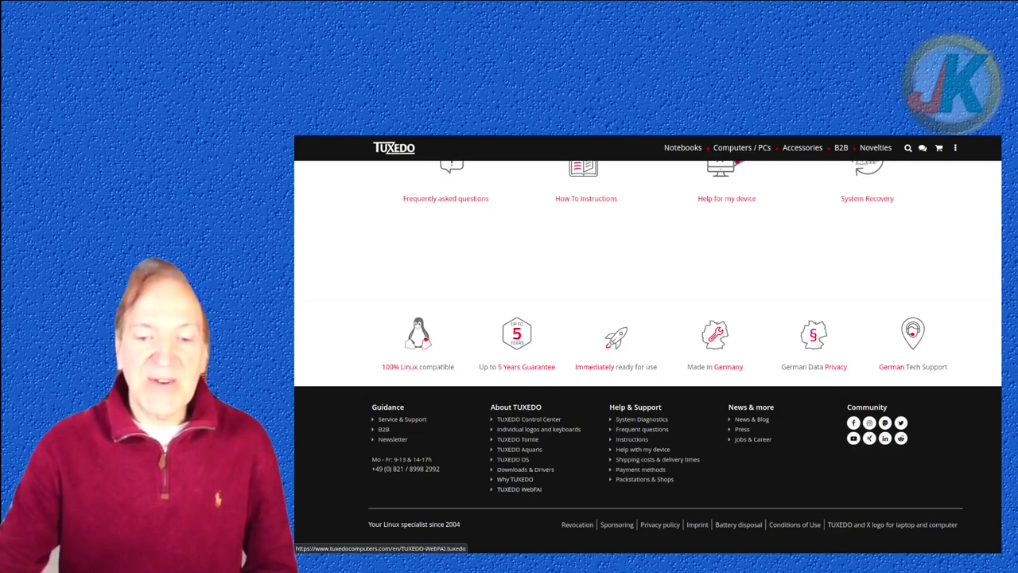
click(519, 489)
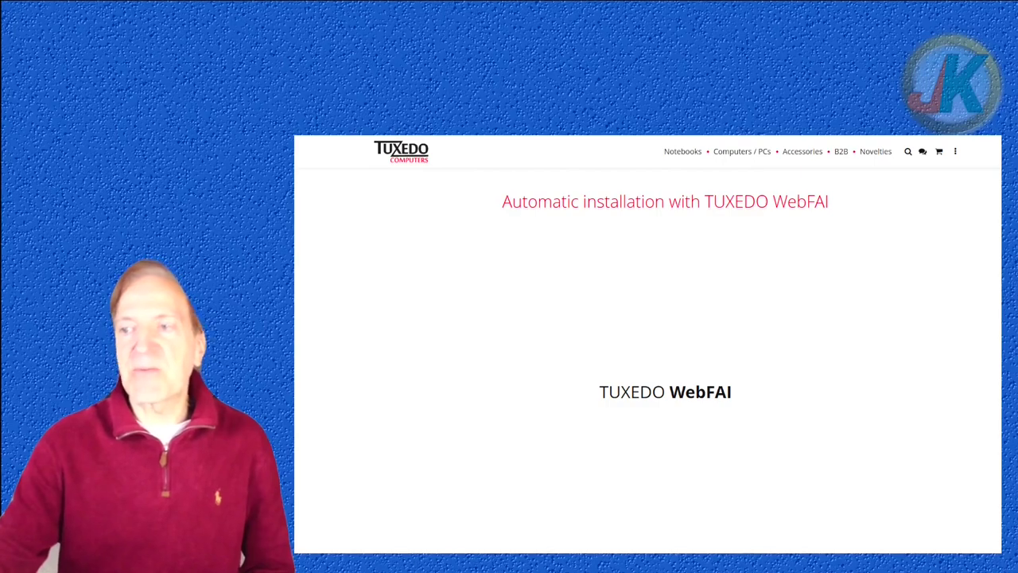
scroll(648, 350, down, 15)
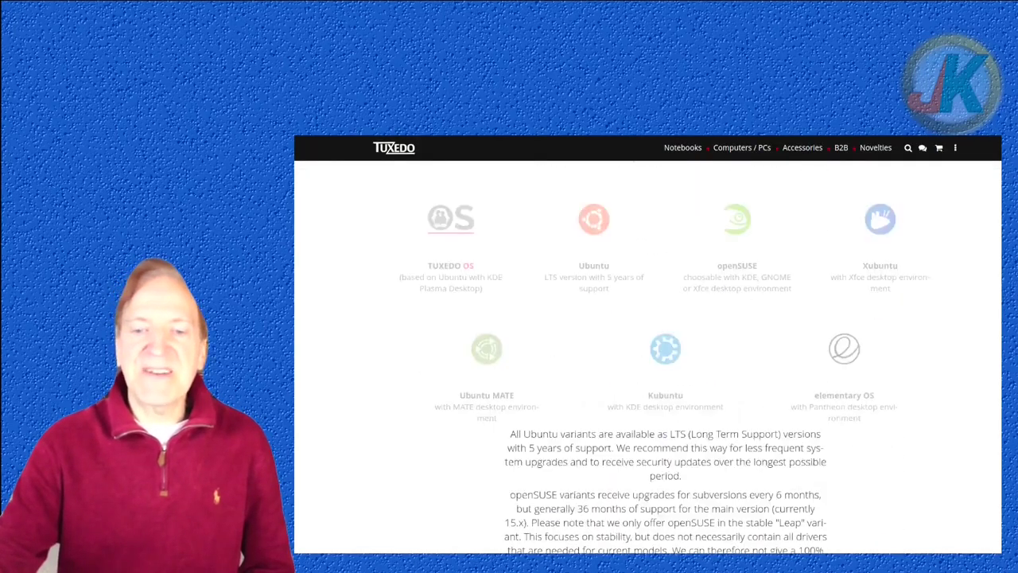
scroll(648, 350, up, 3)
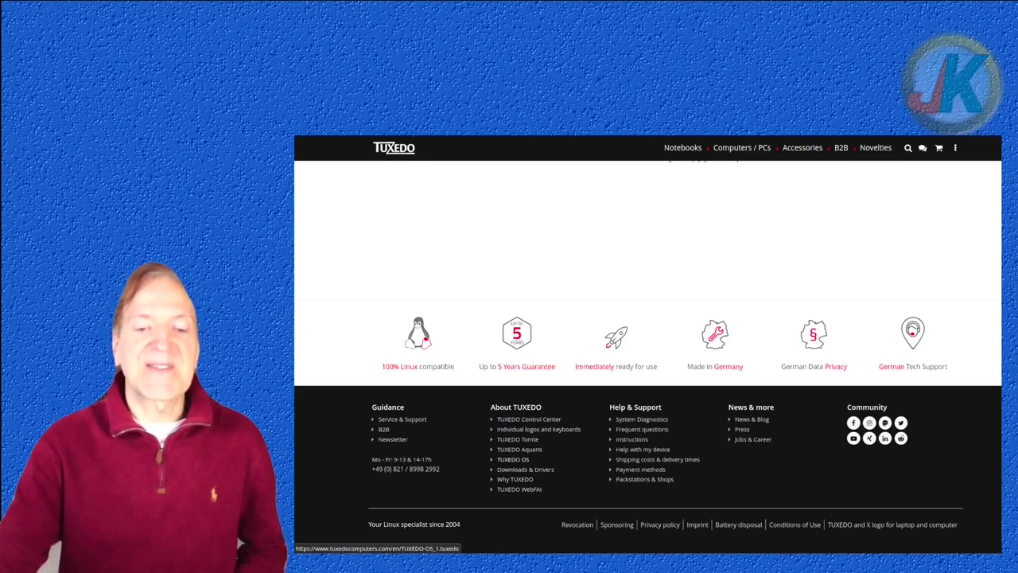
Open the TUXEDO OS page from the site footer and read its feature description
click(513, 459)
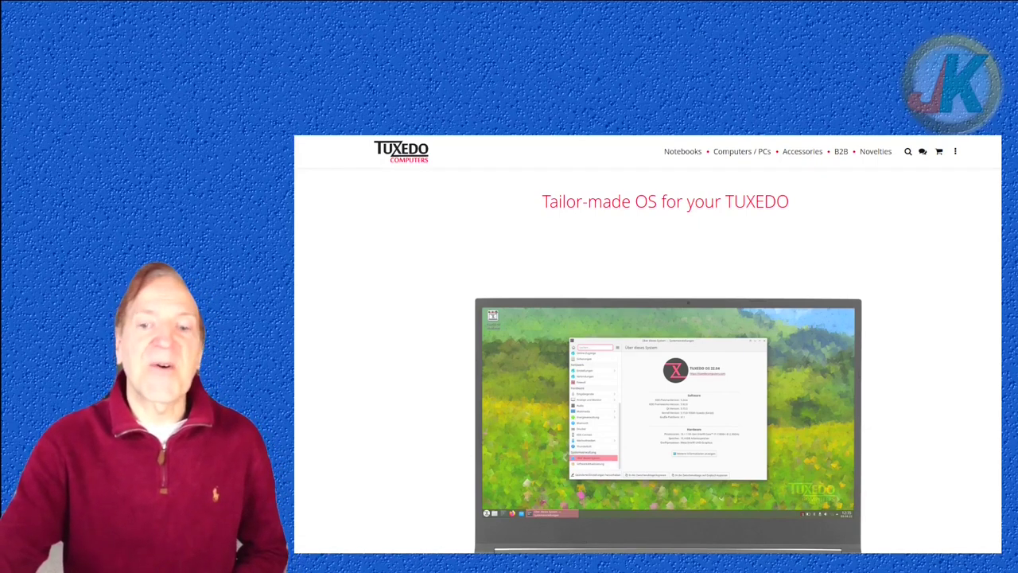
scroll(647, 344, down, 5)
scroll(648, 357, down, 3)
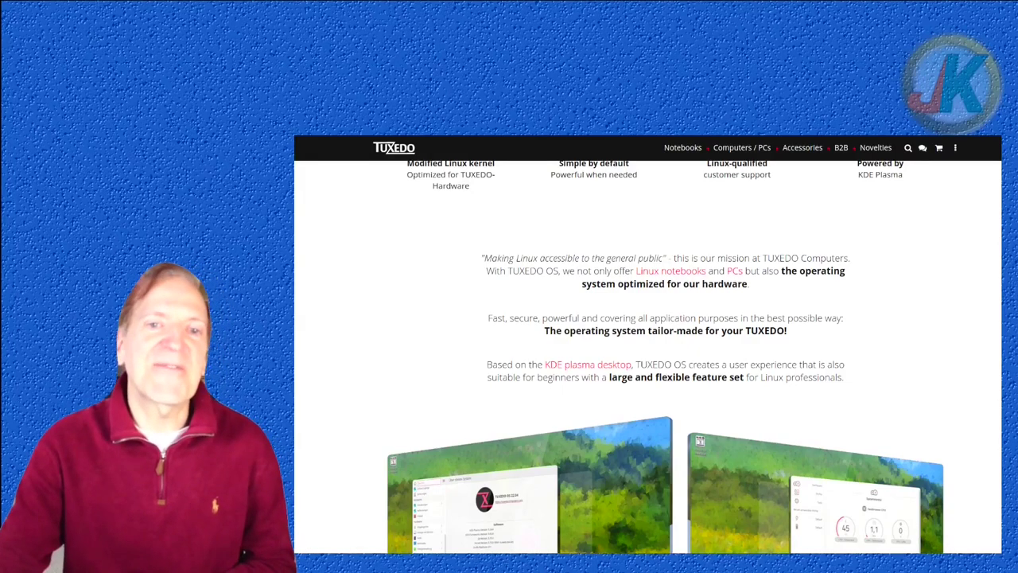
scroll(665, 358, down, 5)
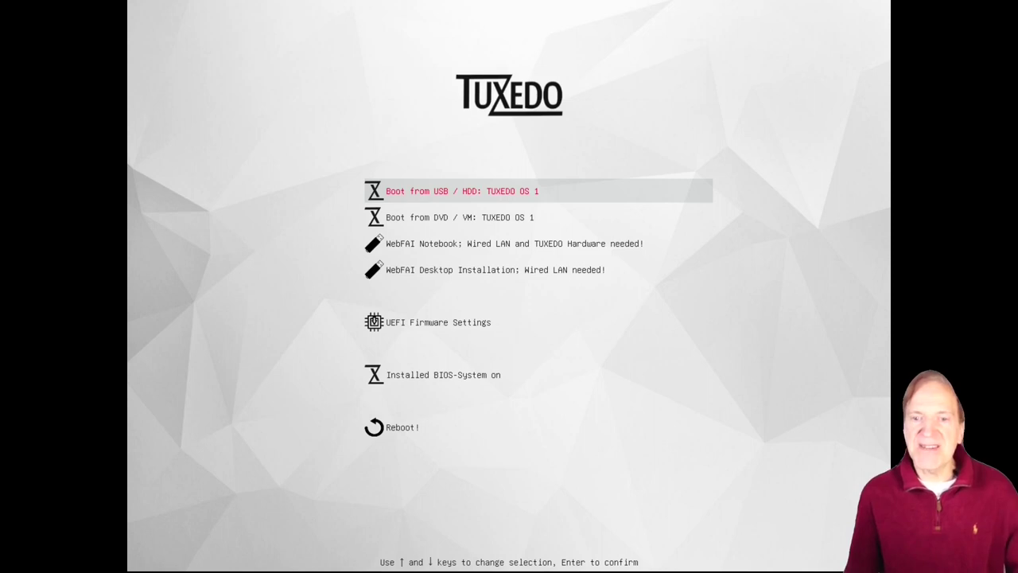
Boot the DVD / VM entry of TUXEDO OS 1 and set the setup language to American English
key(Down)
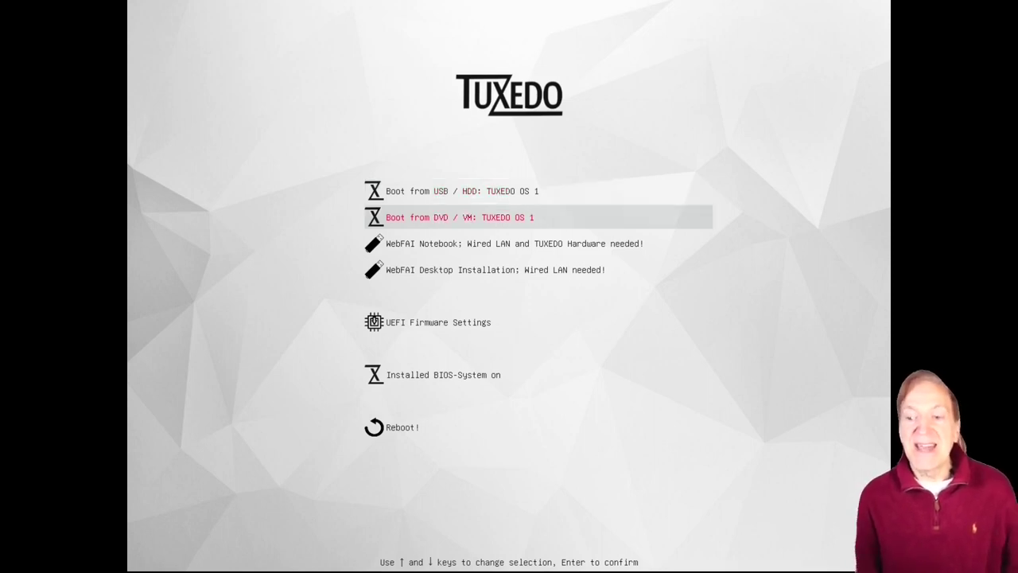
key(Return)
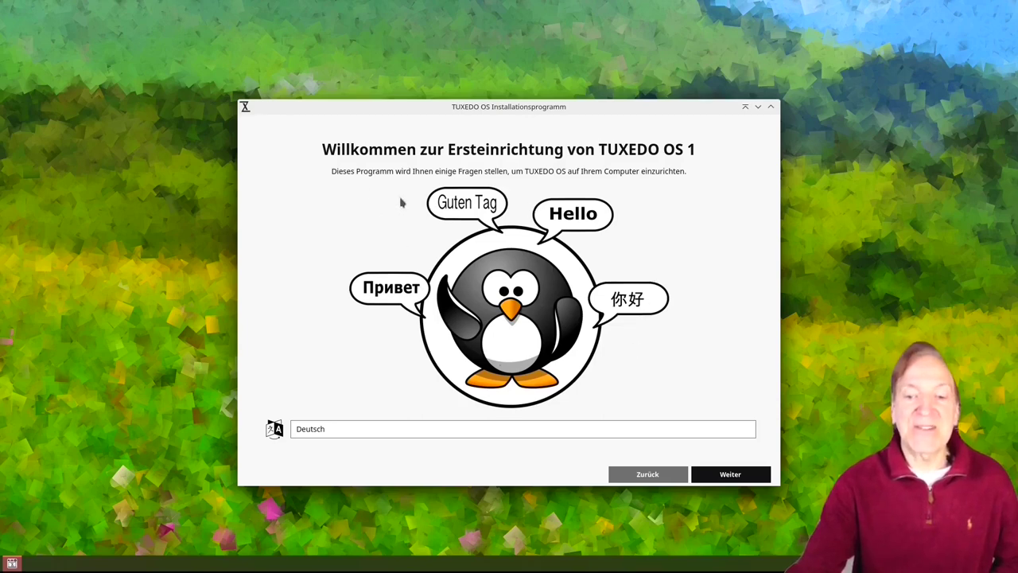
click(352, 430)
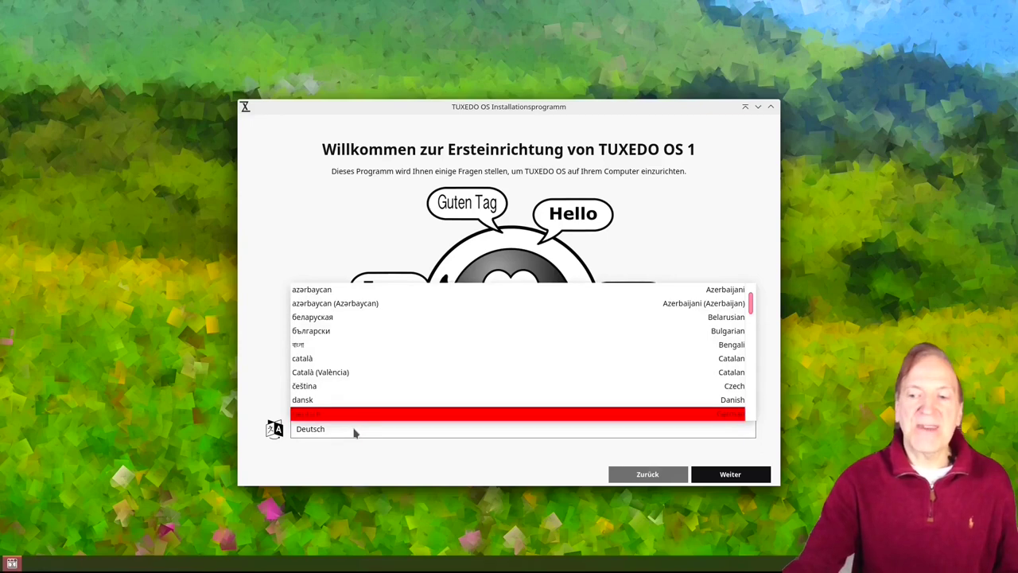
scroll(393, 385, down, 2)
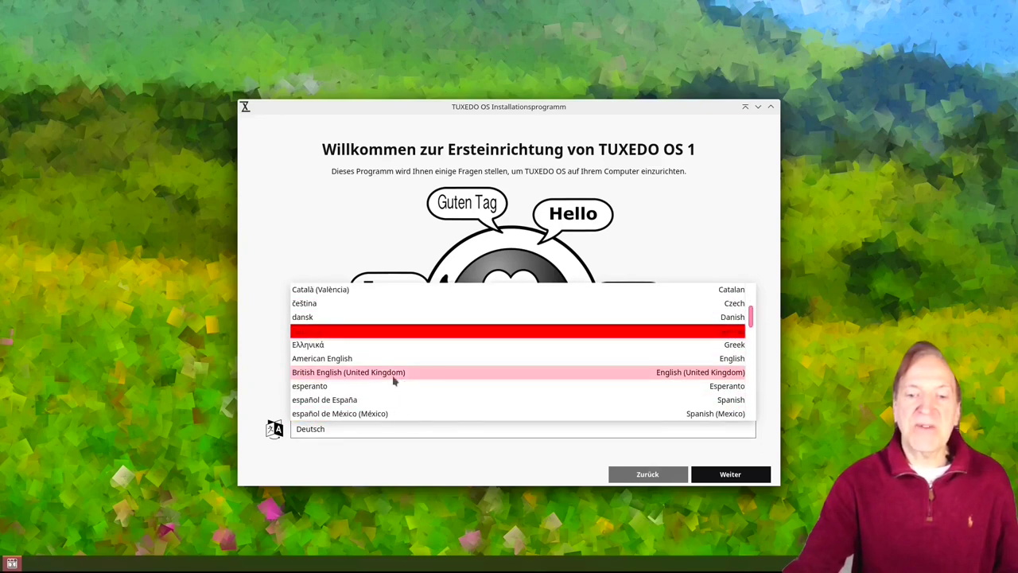
click(338, 359)
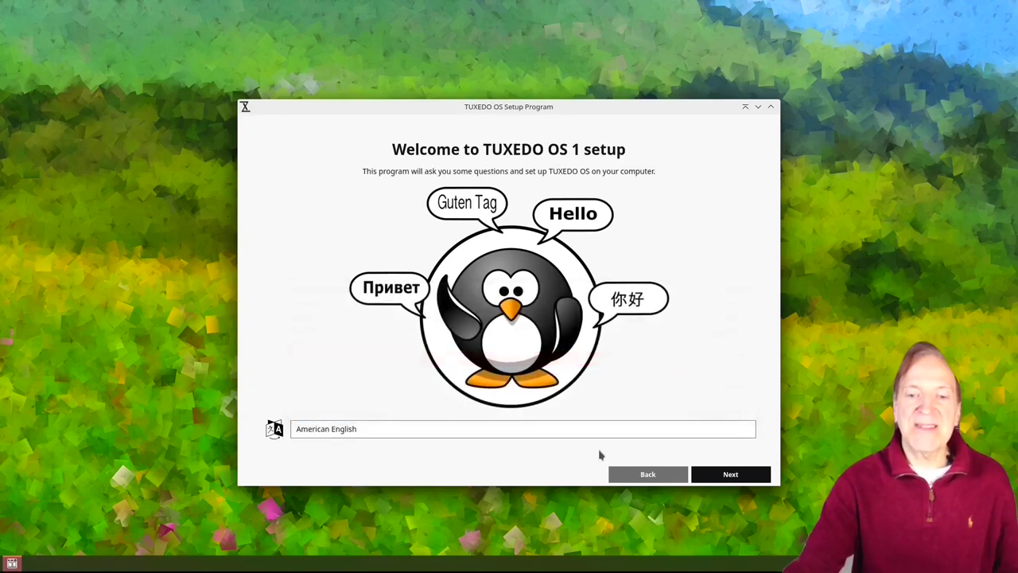
Accept the America / New York time zone and the standard English (US) keyboard, and run the live system setup
click(733, 475)
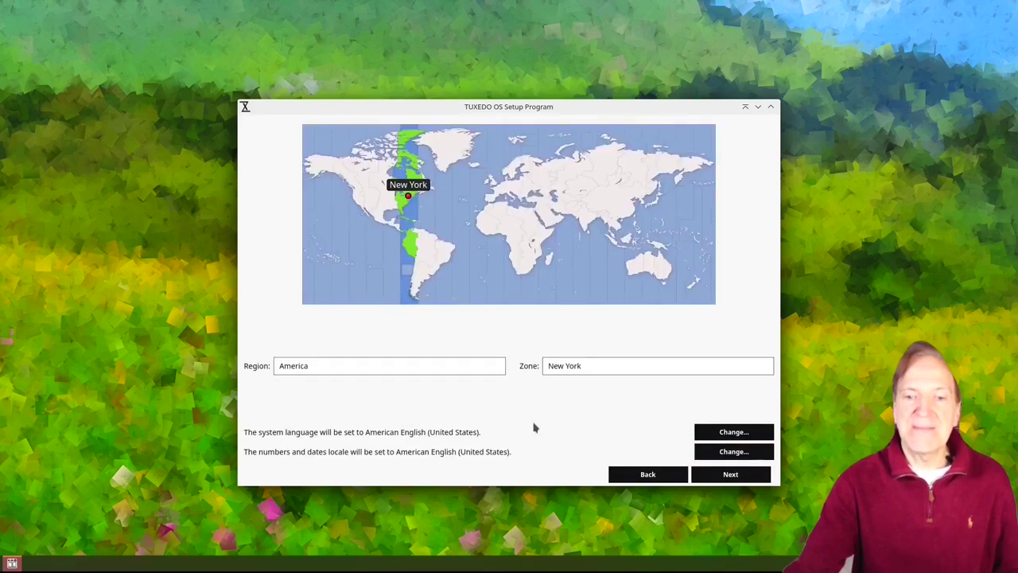
click(729, 476)
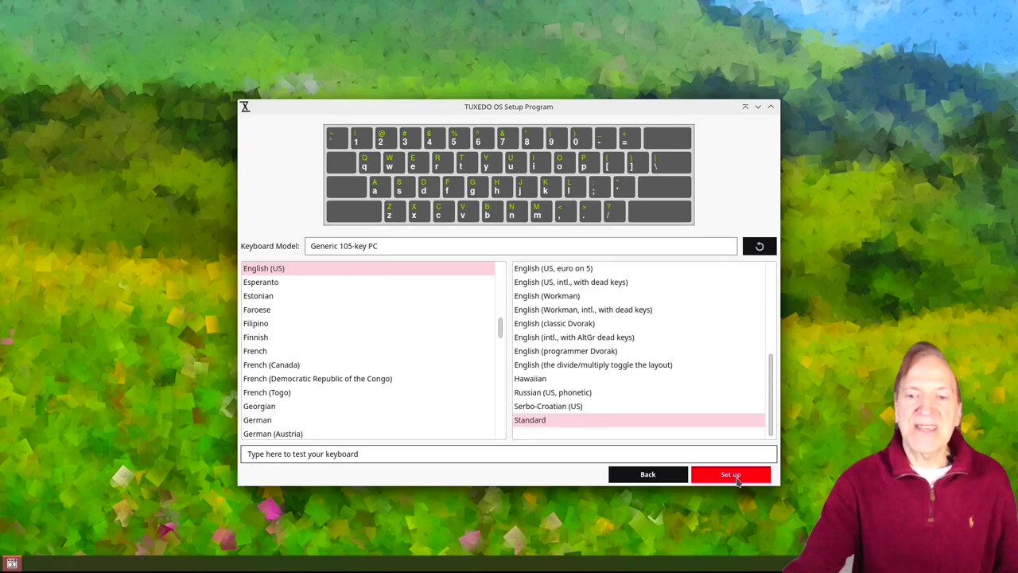
click(739, 480)
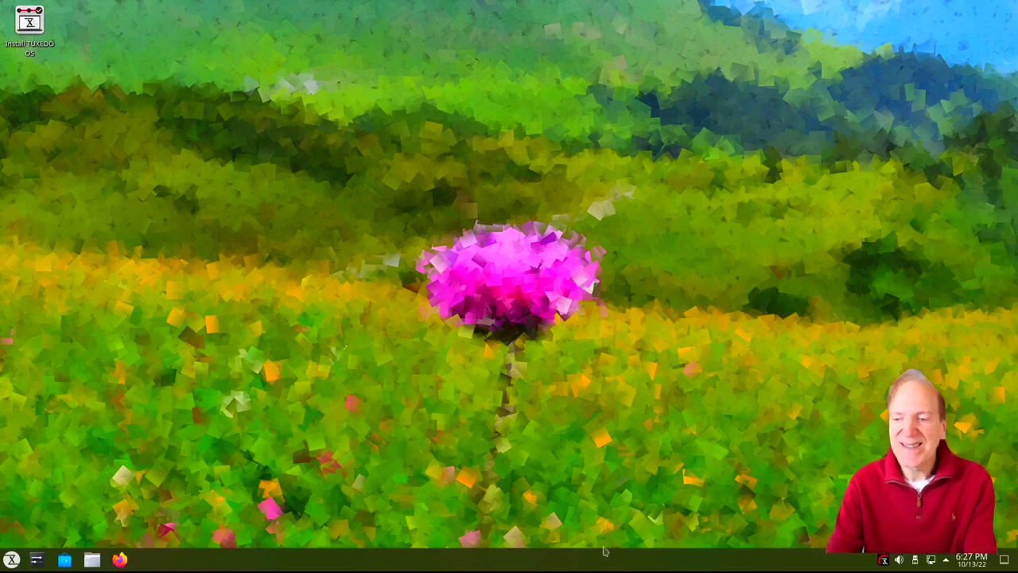
Look through the application launcher's categories, including Graphics and Multimedia, and close it
click(11, 561)
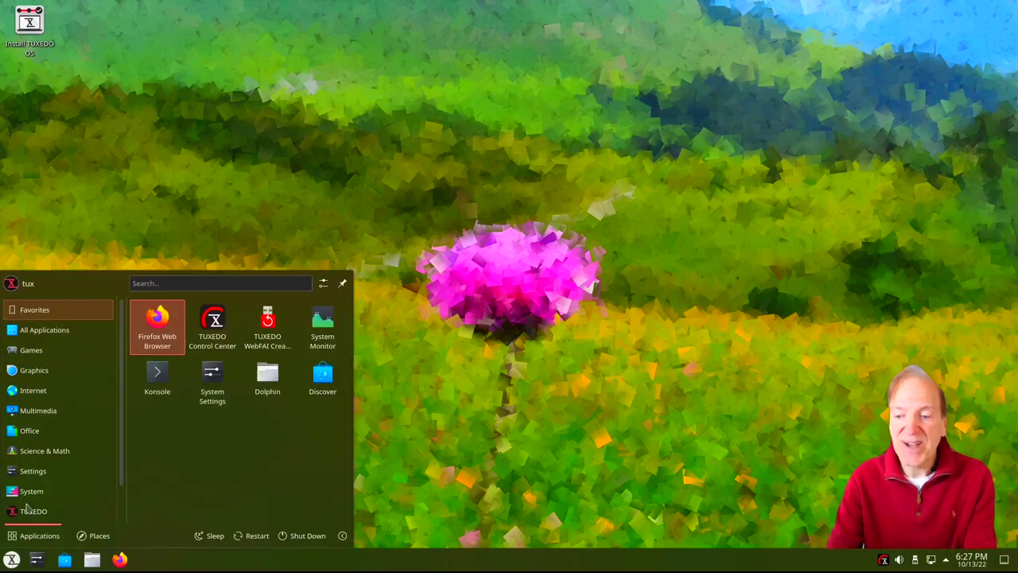
click(38, 467)
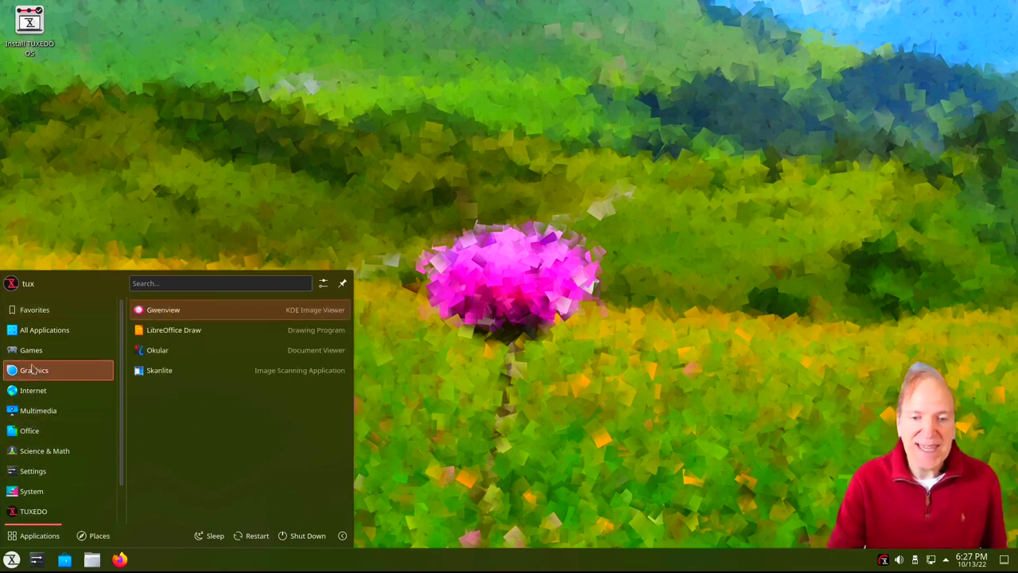
mouse_move(36, 416)
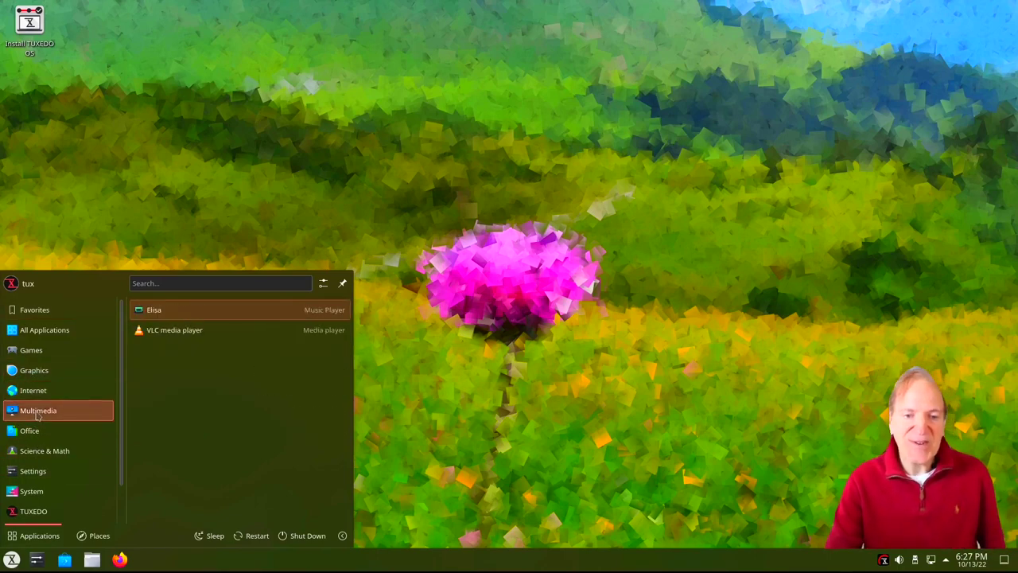
click(256, 231)
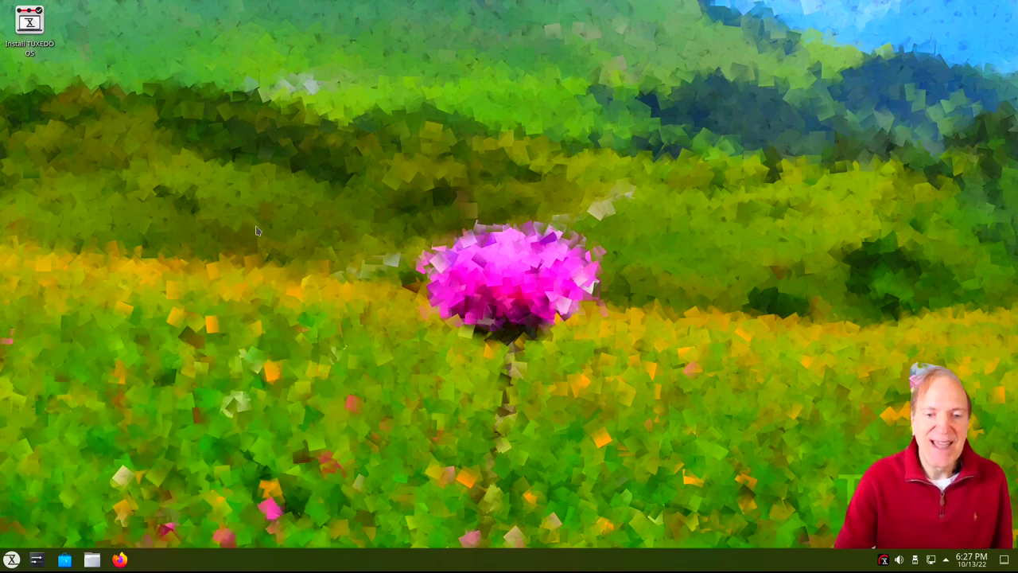
Launch the TUXEDO OS installer, acknowledge the device notice, decline the crypted installation and keep American English as language
double_click(29, 24)
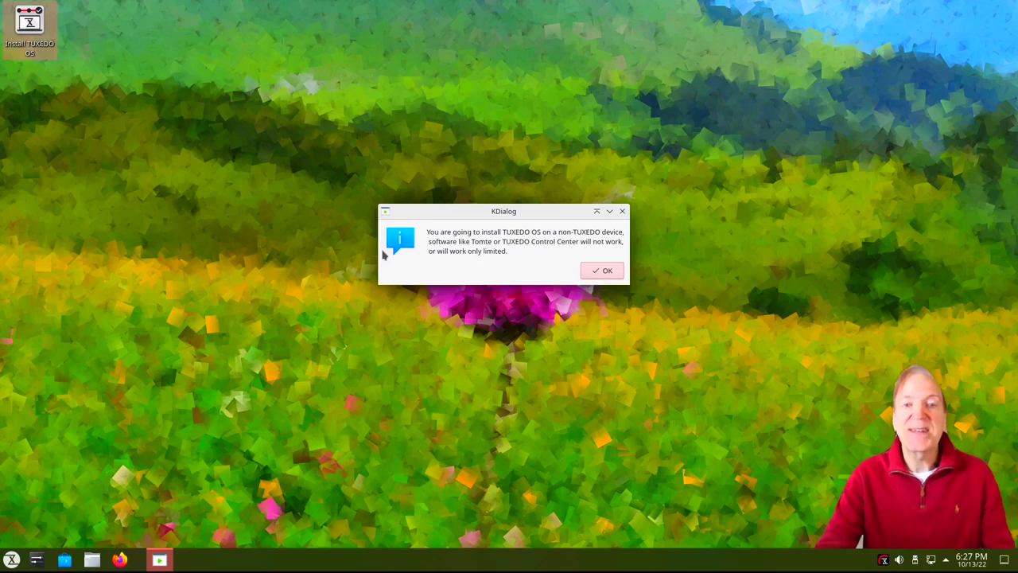
click(602, 271)
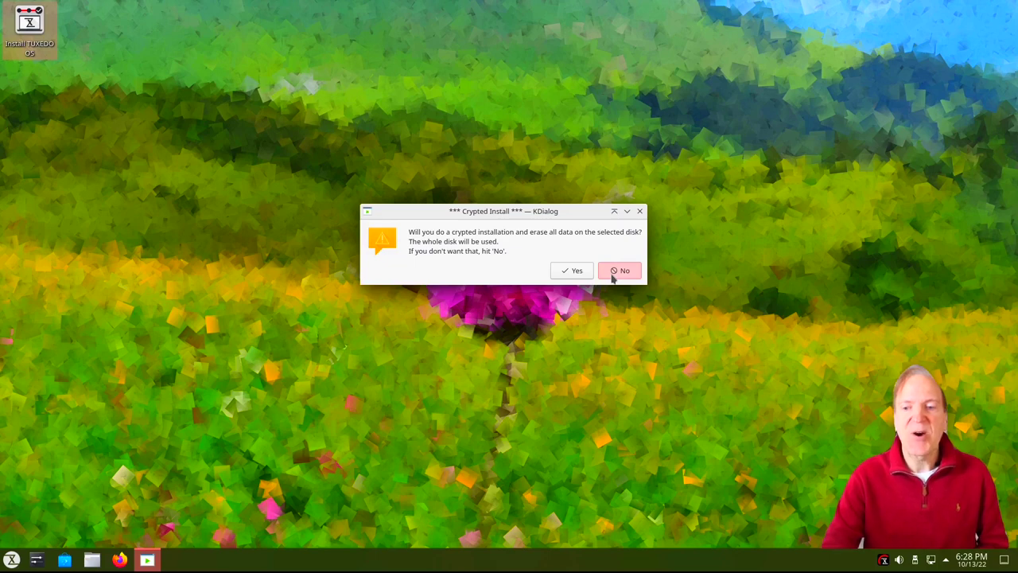
click(615, 271)
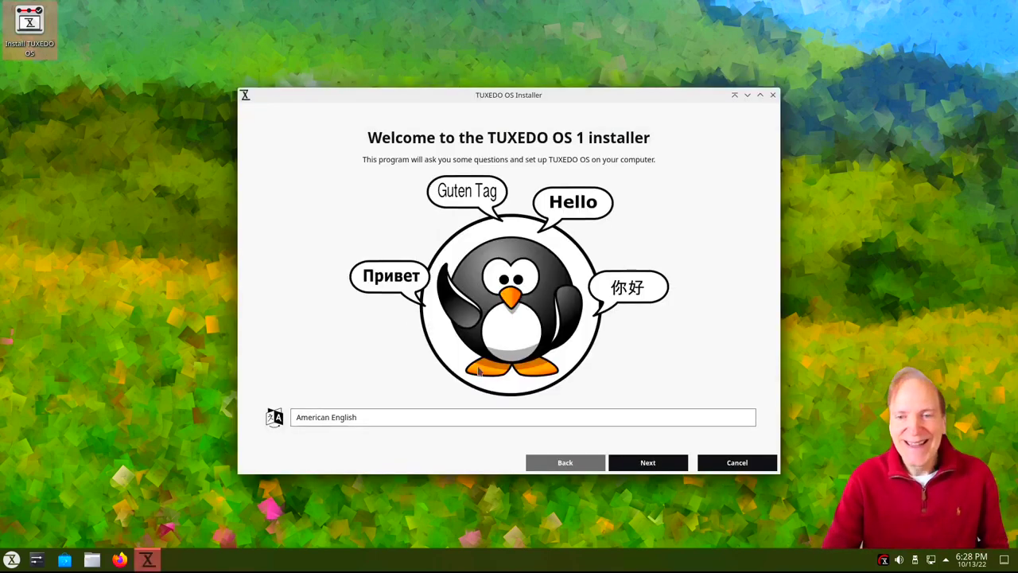
click(650, 464)
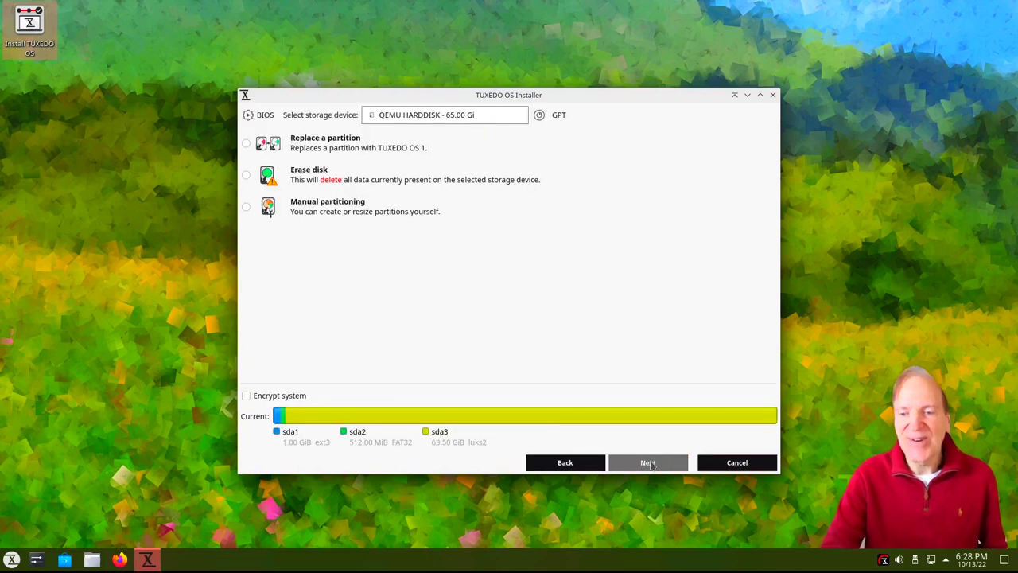
Choose to erase the disk with Swap to file and the ext4 file system, and continue to the user account page
click(247, 176)
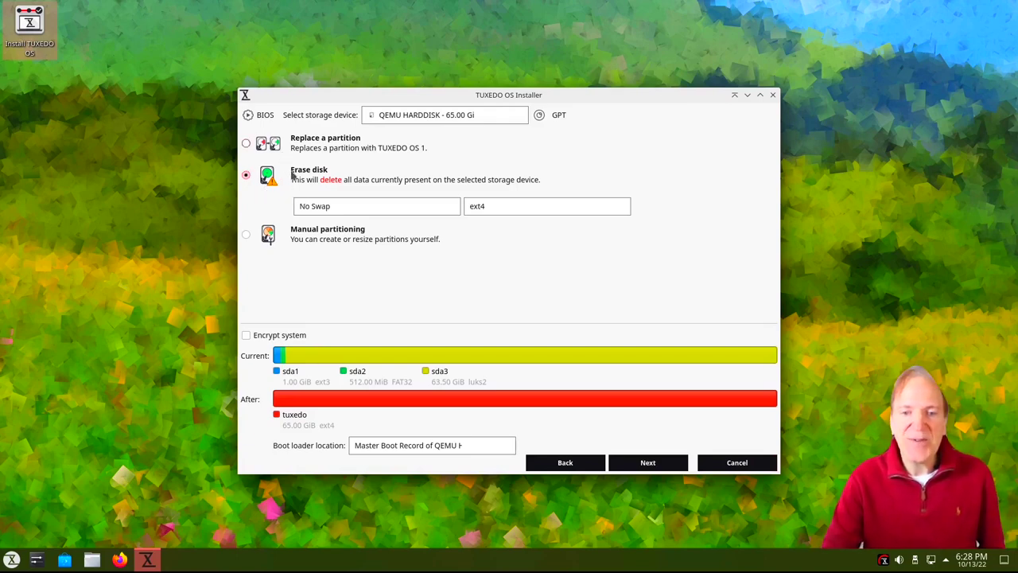
click(422, 210)
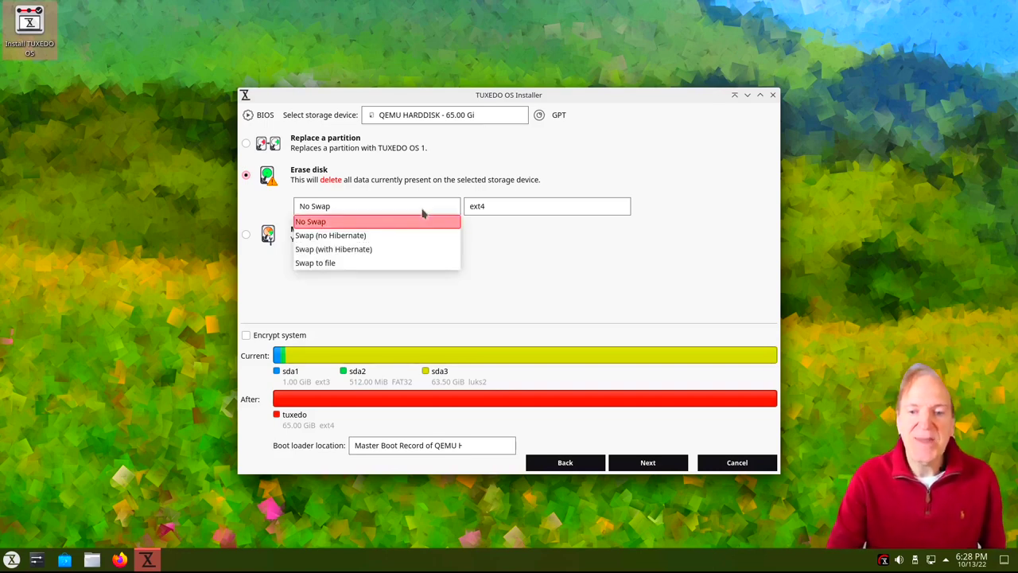
click(359, 249)
click(396, 207)
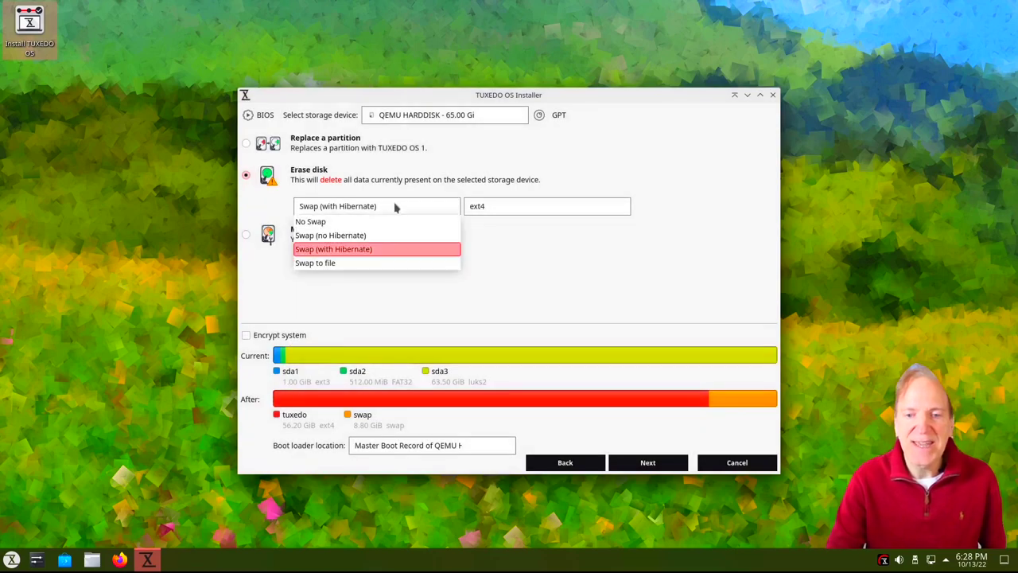
click(349, 263)
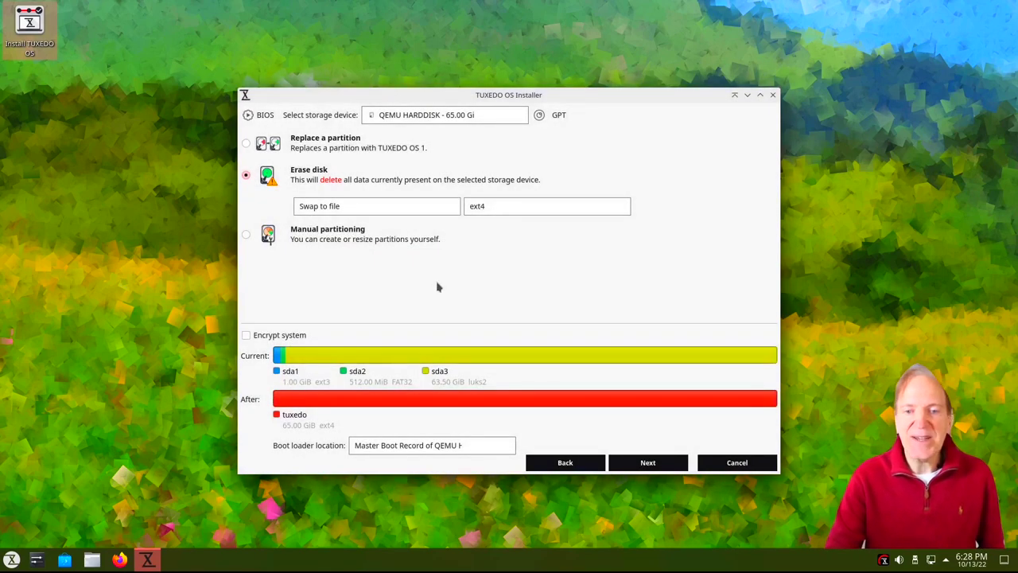
click(644, 464)
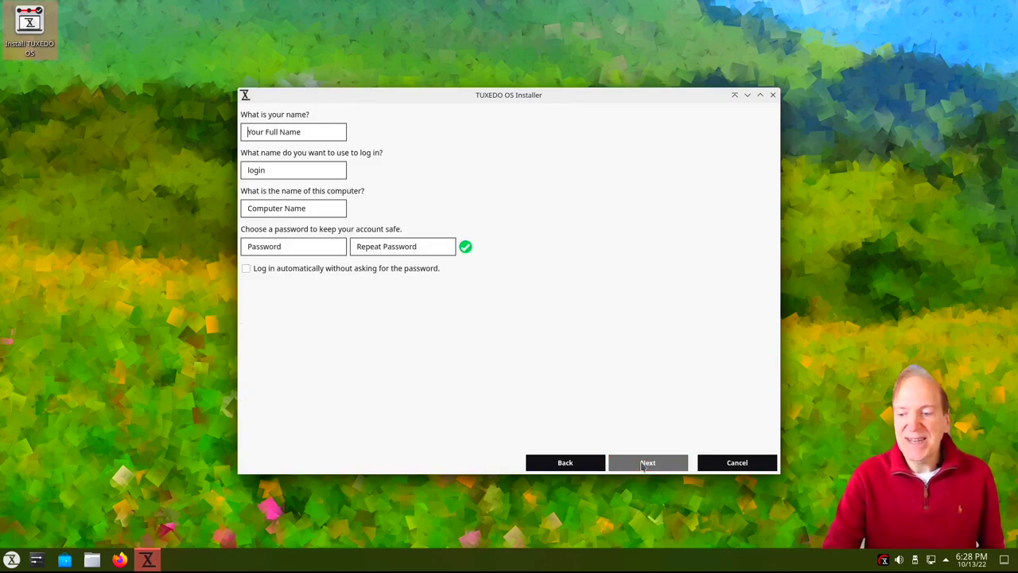
Enter the user's name, keep the suggested login and computer names, enter and repeat the account password, and continue to the summary
click(304, 134)
text(Toadwick)
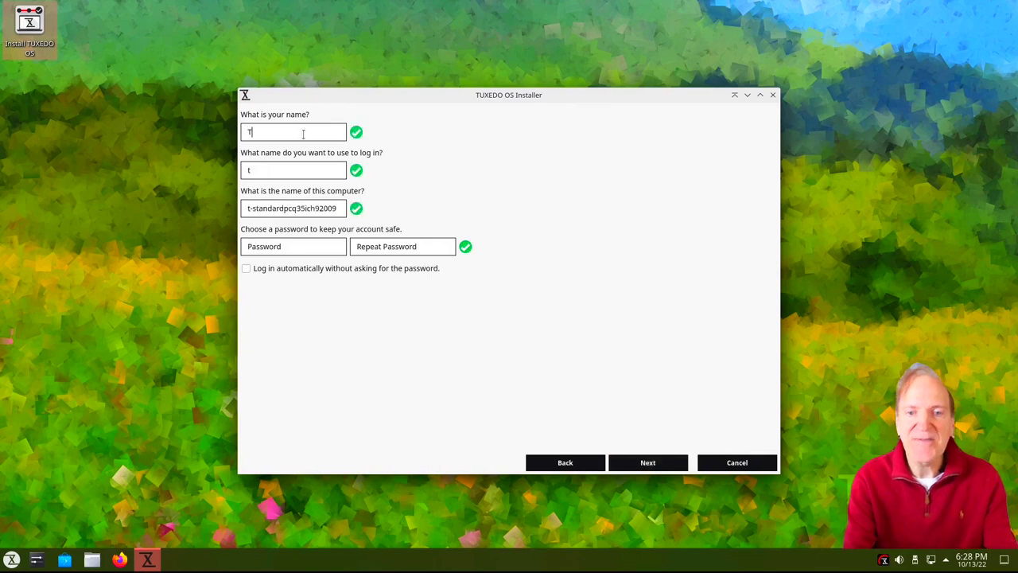
key(Tab)
key(Tab)
key(Tab)
text(aaaaaaa)
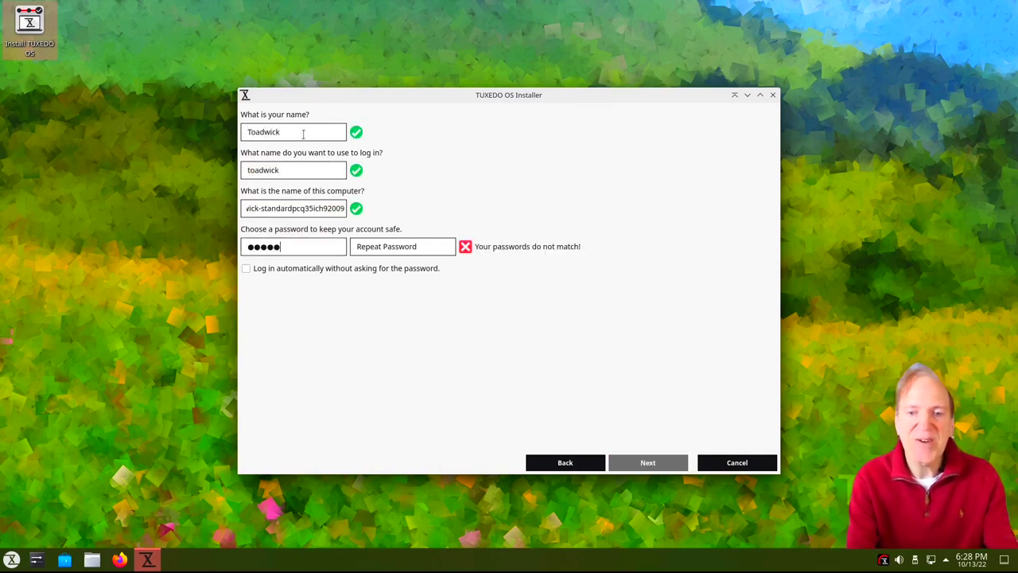
key(Tab)
text(aaaaaaa)
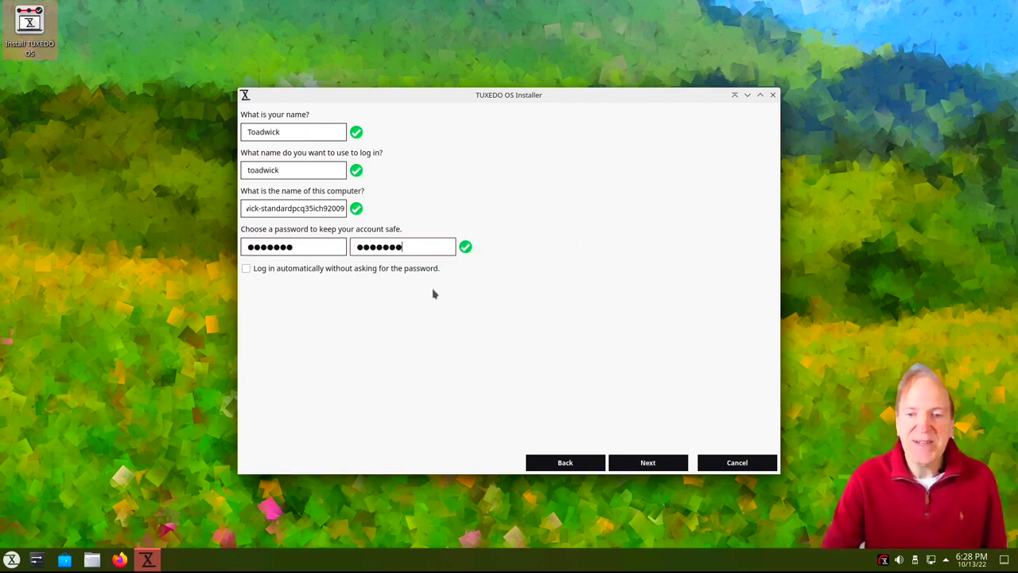
click(641, 465)
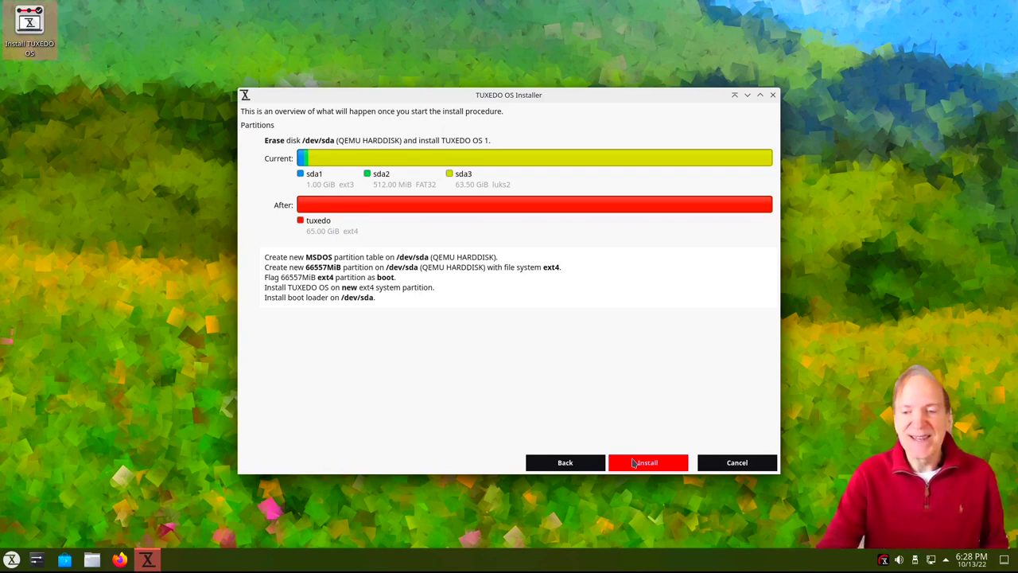
Start and confirm the installation of TUXEDO OS 1, and finish it with a restart into the new system
click(634, 463)
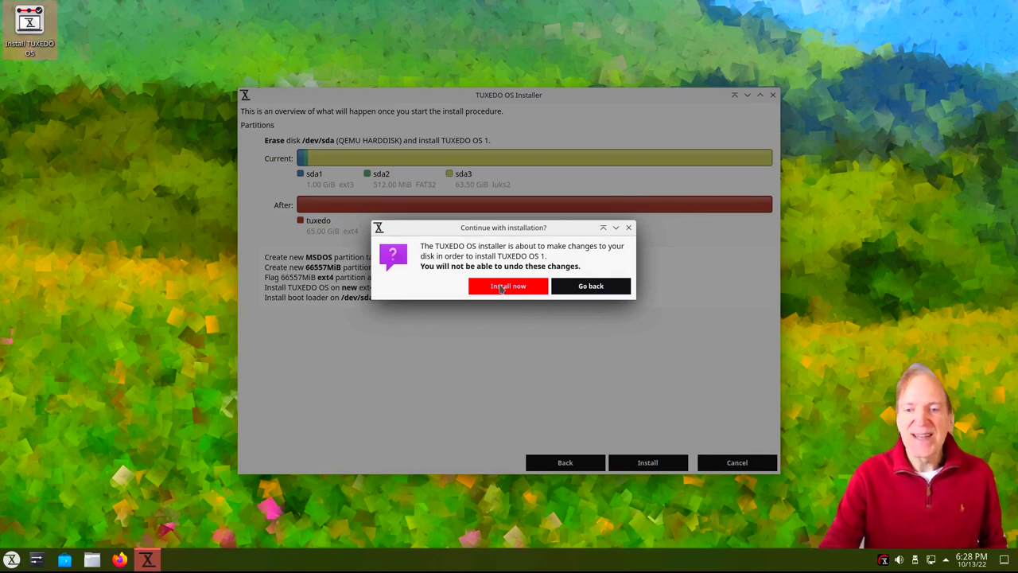
click(501, 289)
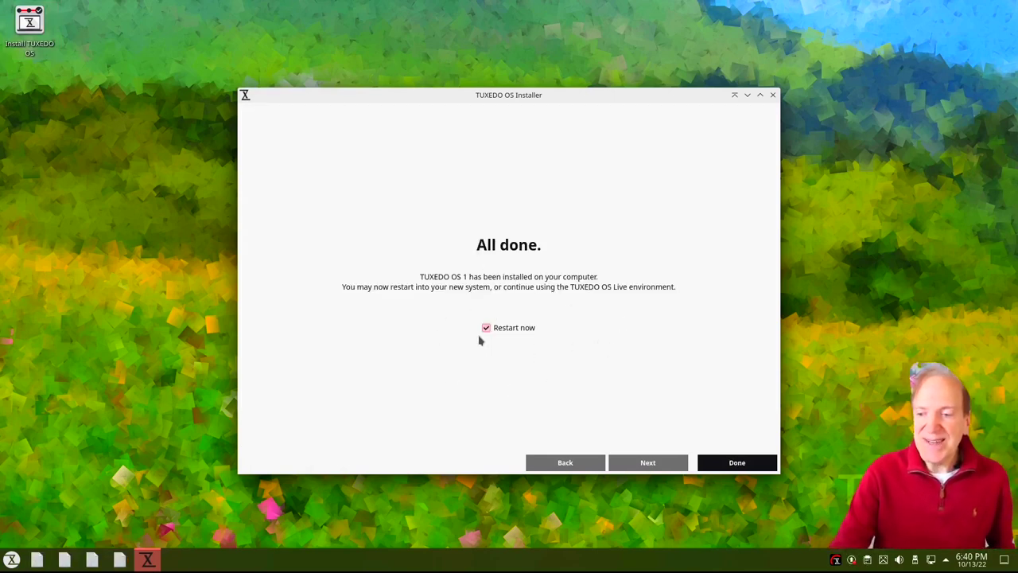
click(733, 468)
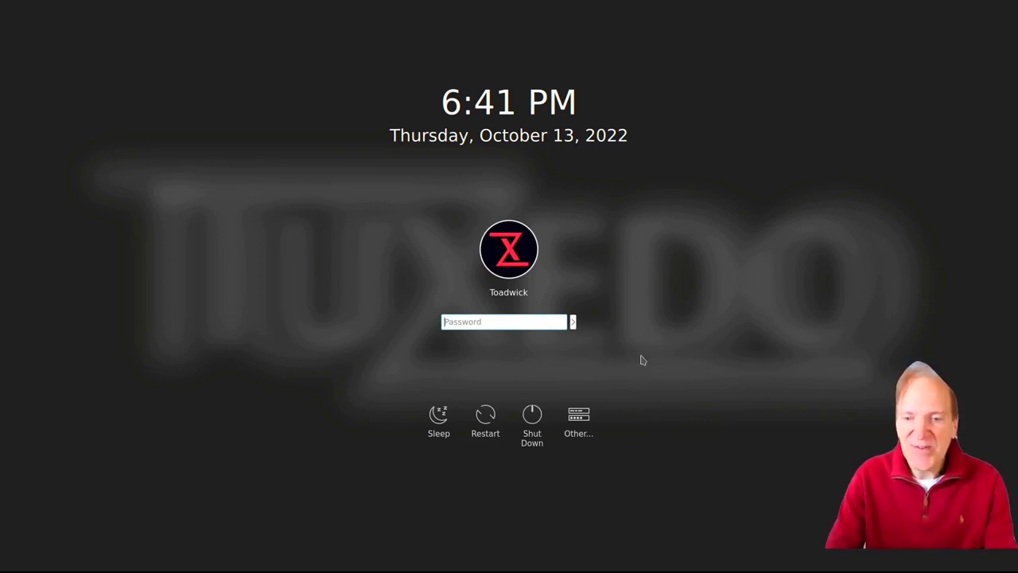
Log in to the installed system with the account password and look over the application launcher's favorites and categories
text(********)
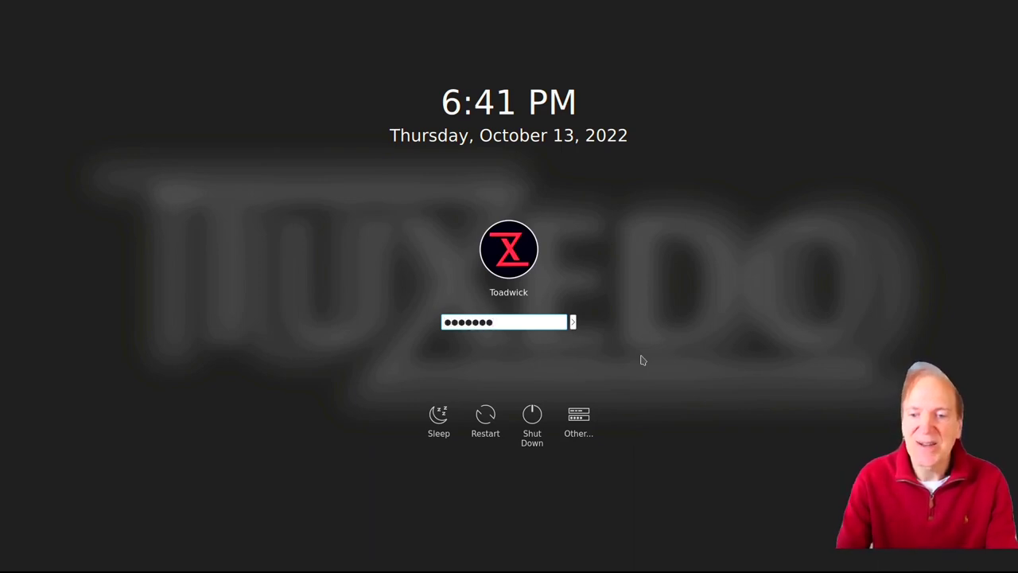
key(Return)
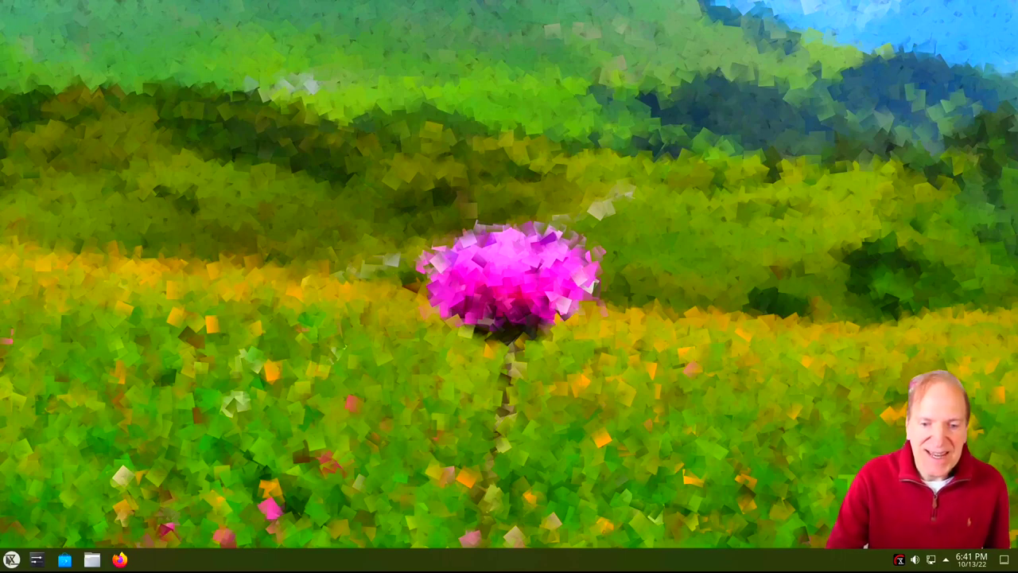
click(11, 560)
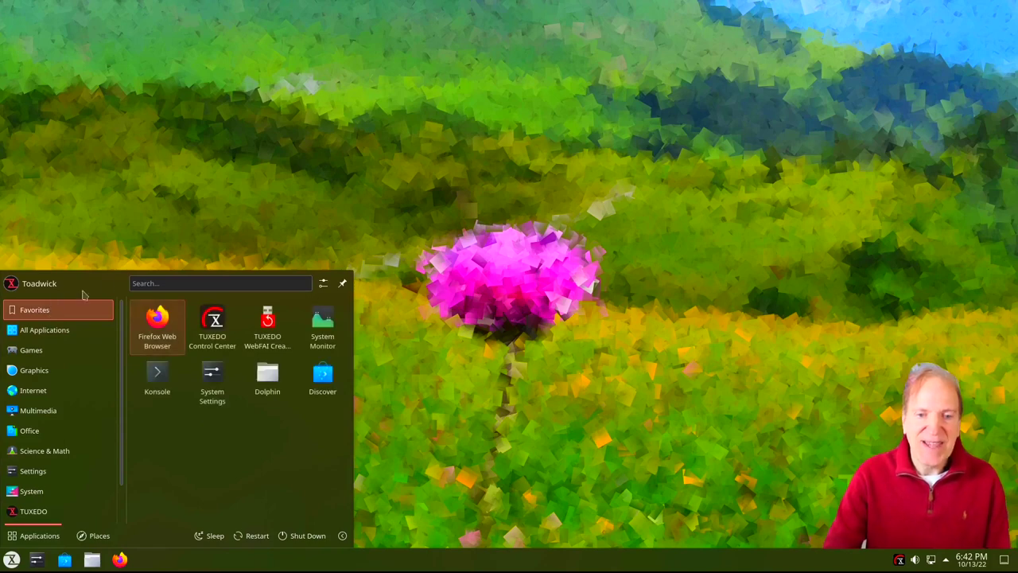
click(539, 366)
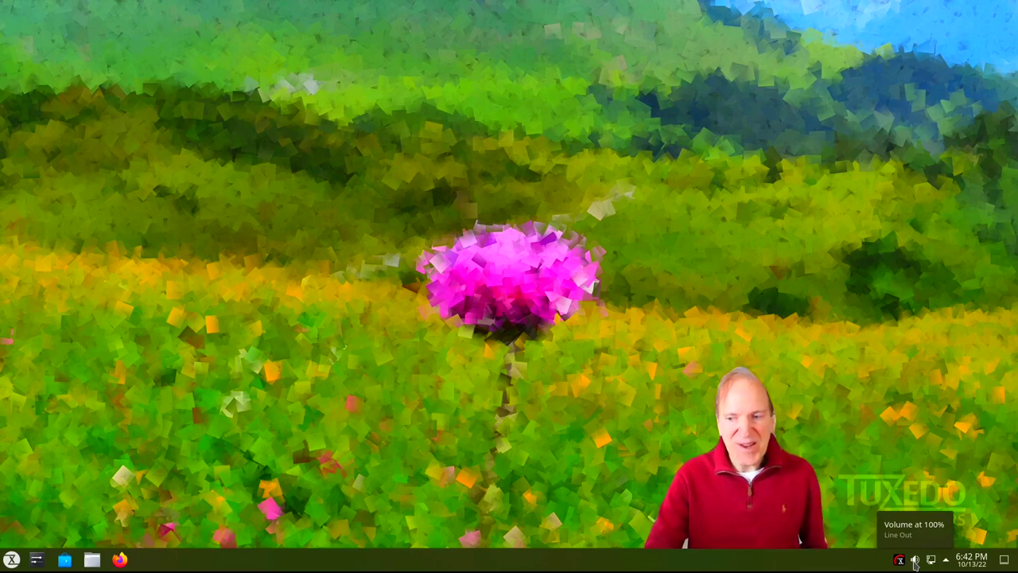
Look through the system tray's audio volume, network, calendar, and status and notification popups, closing each one
click(915, 561)
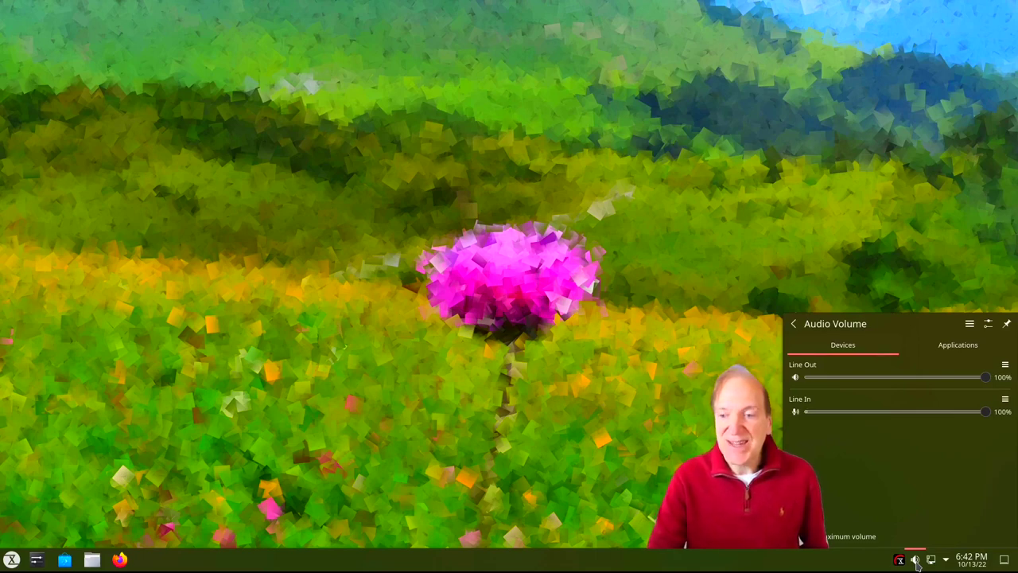
click(916, 561)
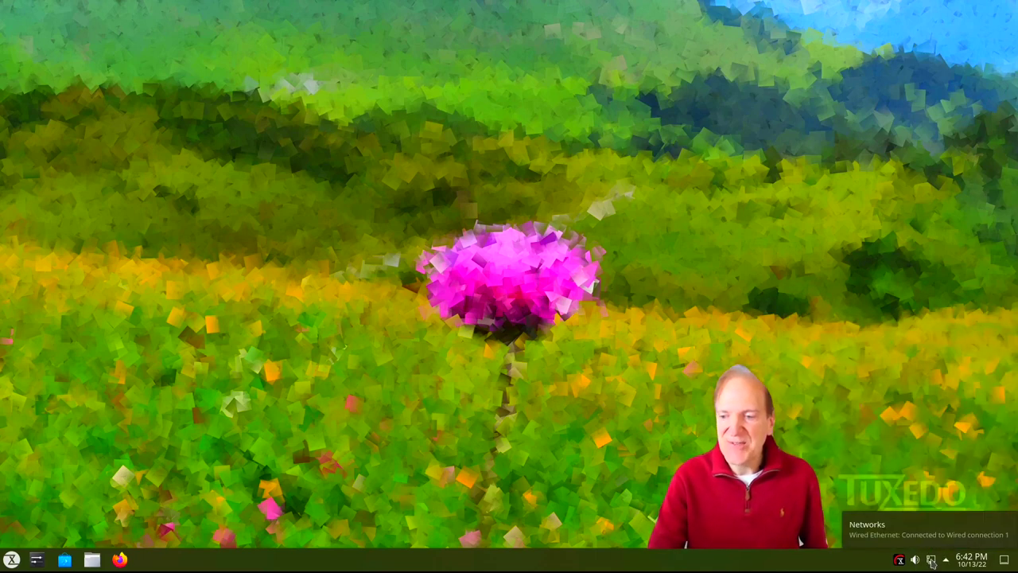
click(932, 562)
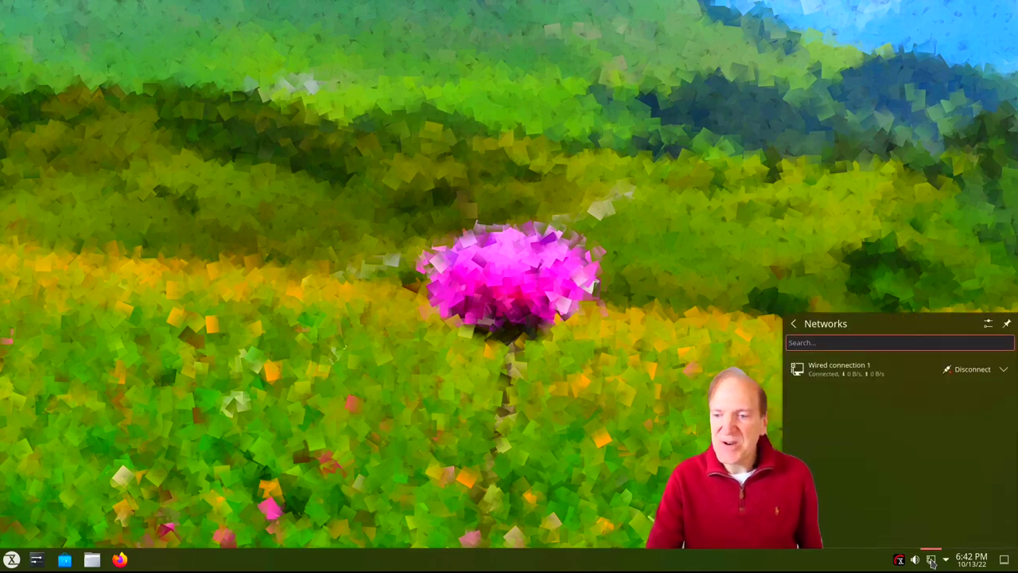
click(932, 561)
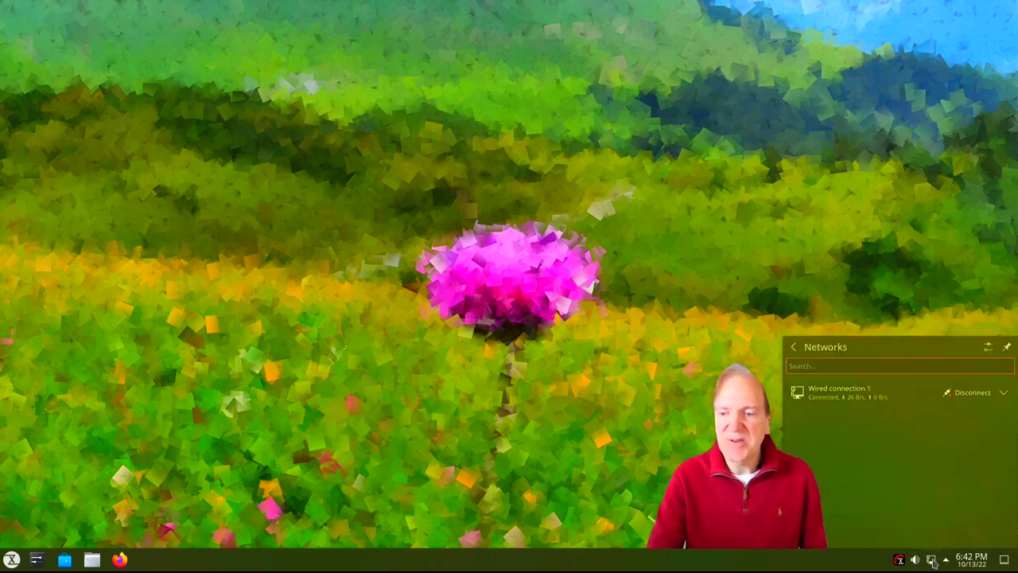
click(974, 562)
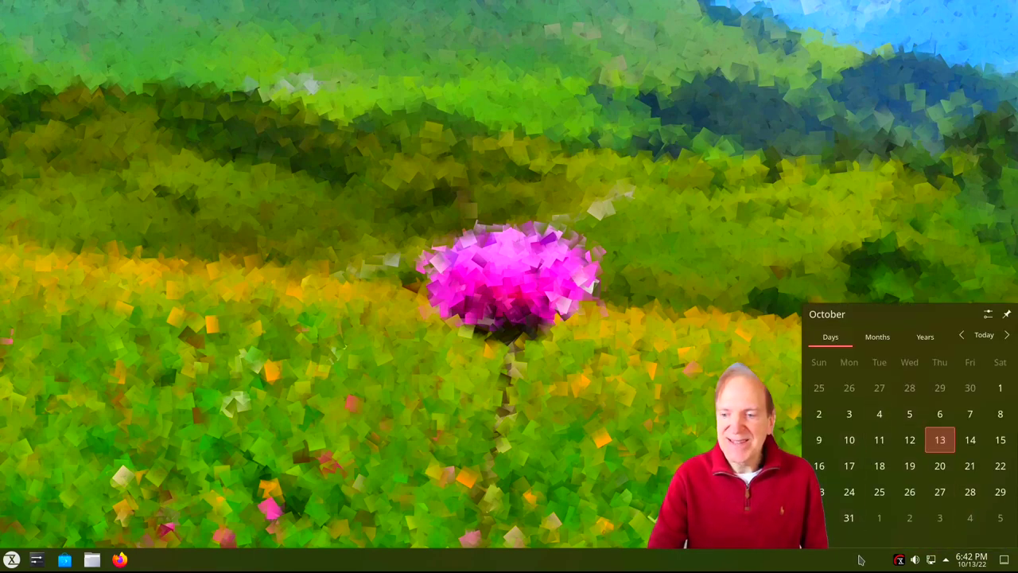
click(967, 565)
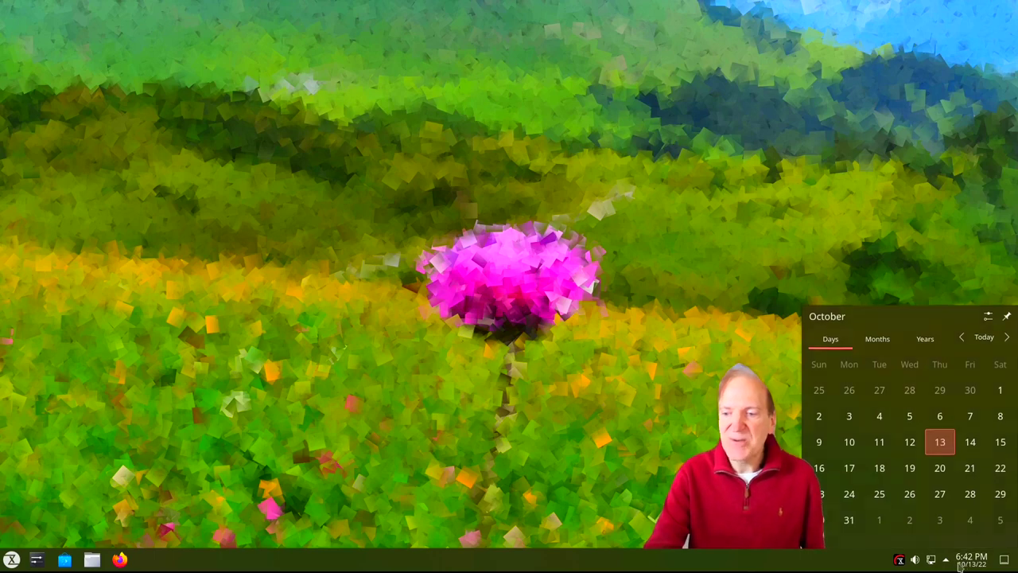
click(947, 561)
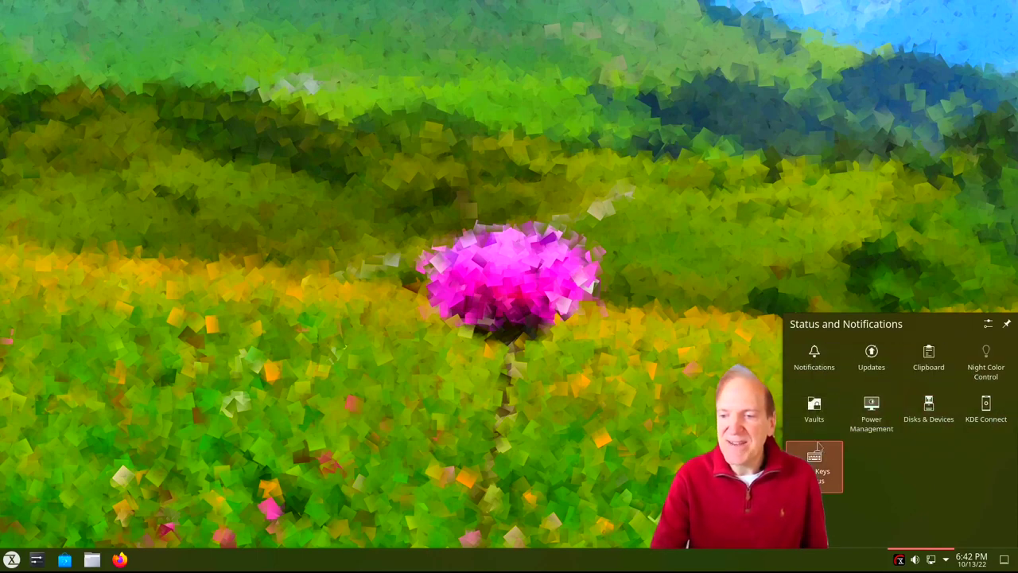
click(946, 562)
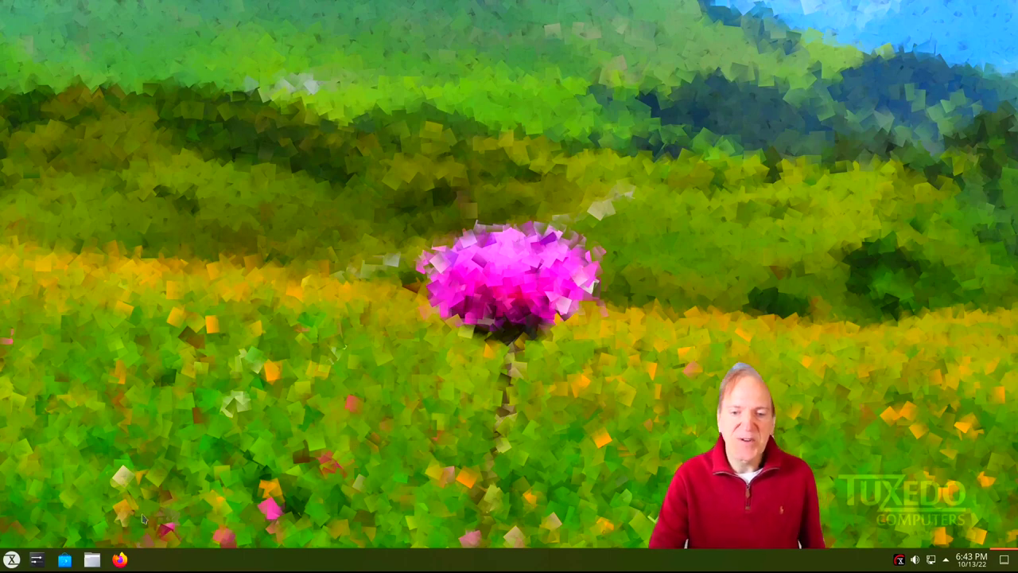
Open the home folder in Dolphin and move its window towards the desktop's upper-left area
click(94, 559)
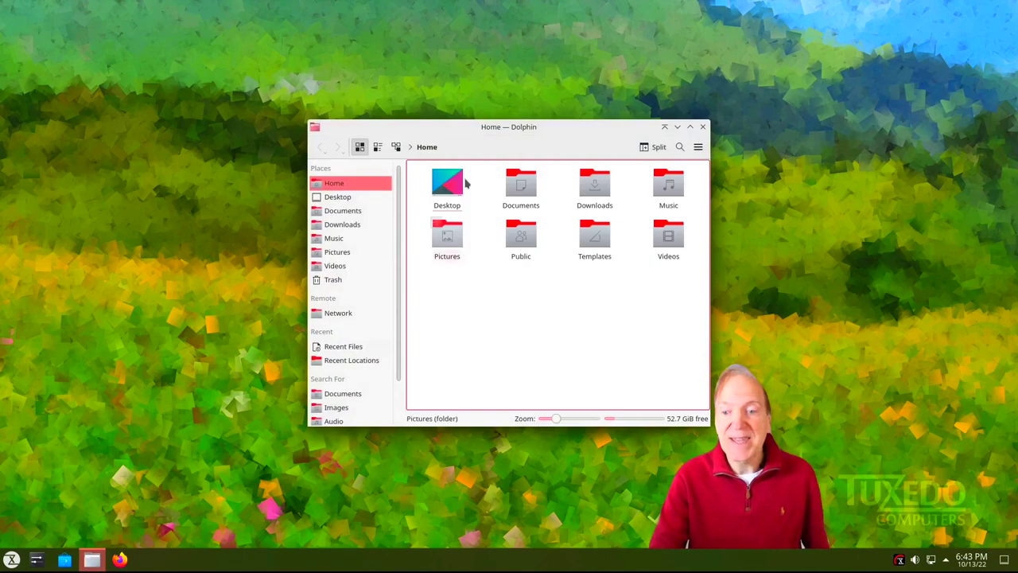
drag(468, 127, 249, 80)
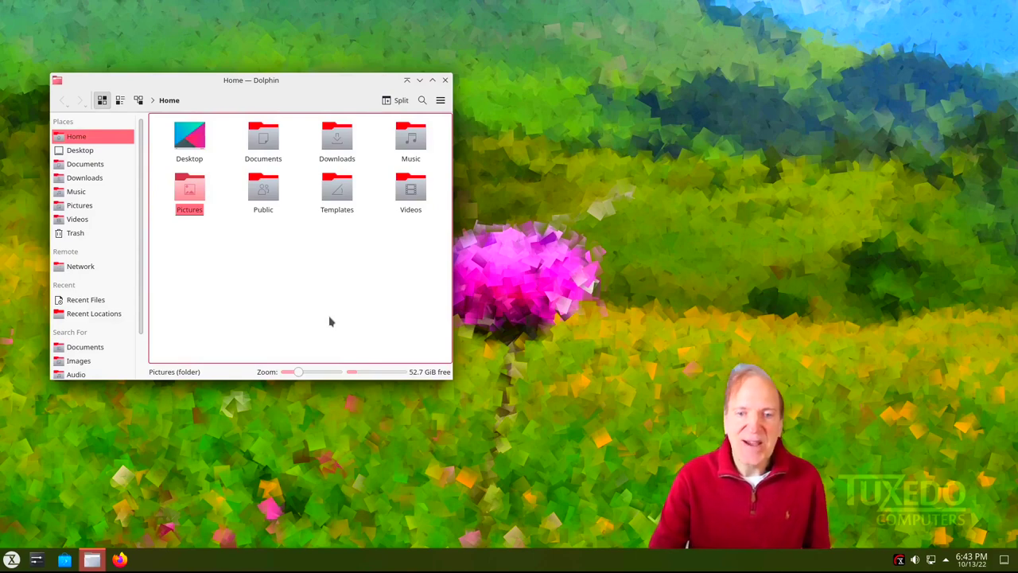
Search for konsole and launch it, watch asciiquarium in the terminal, and close the terminal window
key(alt+space)
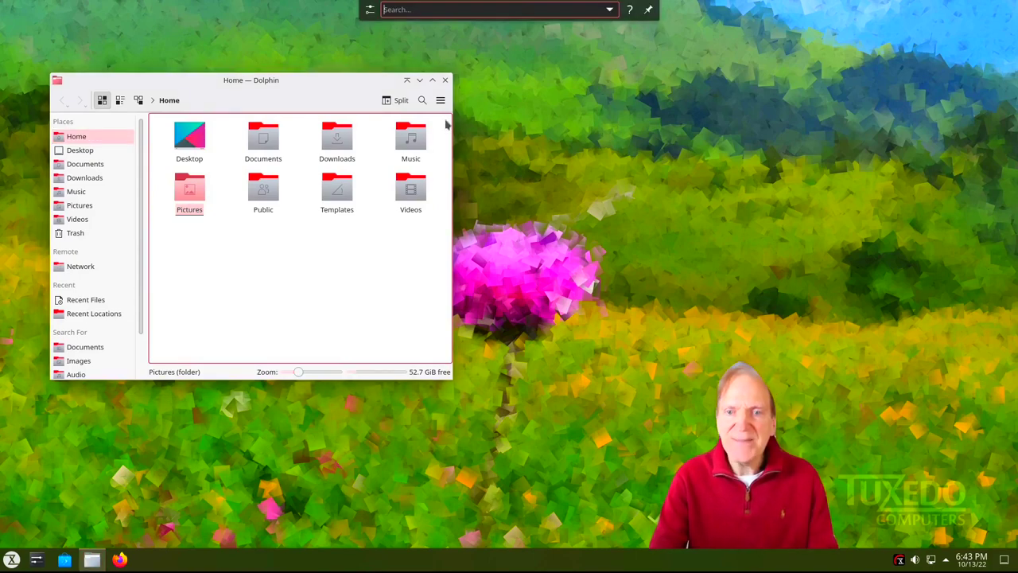
text(konsole)
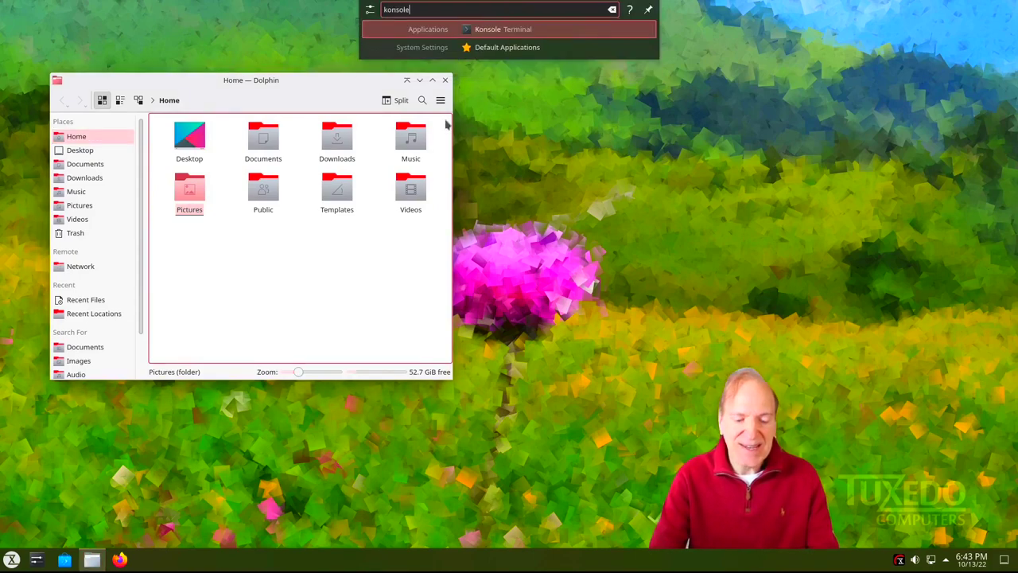
key(Return)
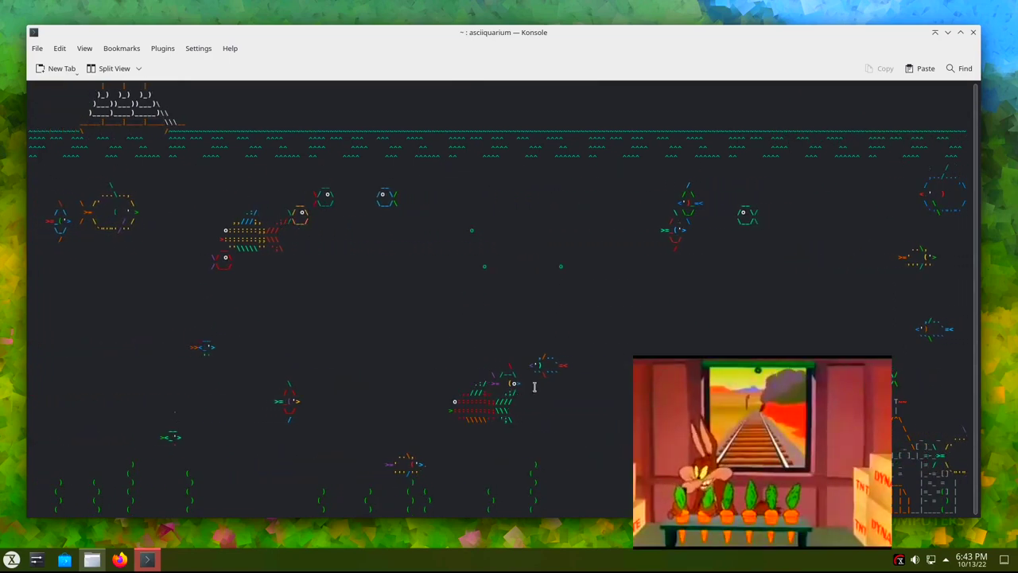
right_click(382, 309)
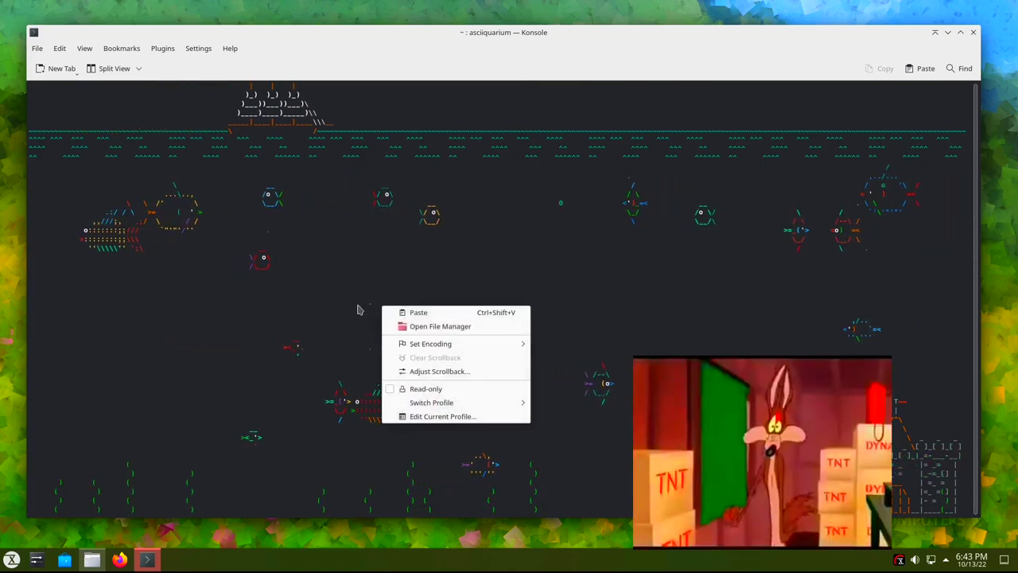
click(356, 307)
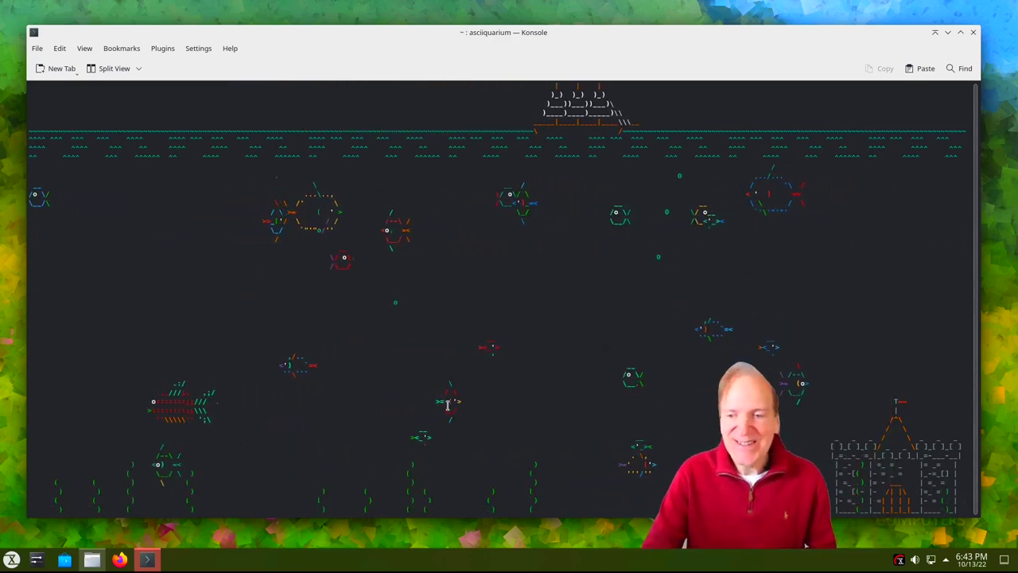
click(974, 32)
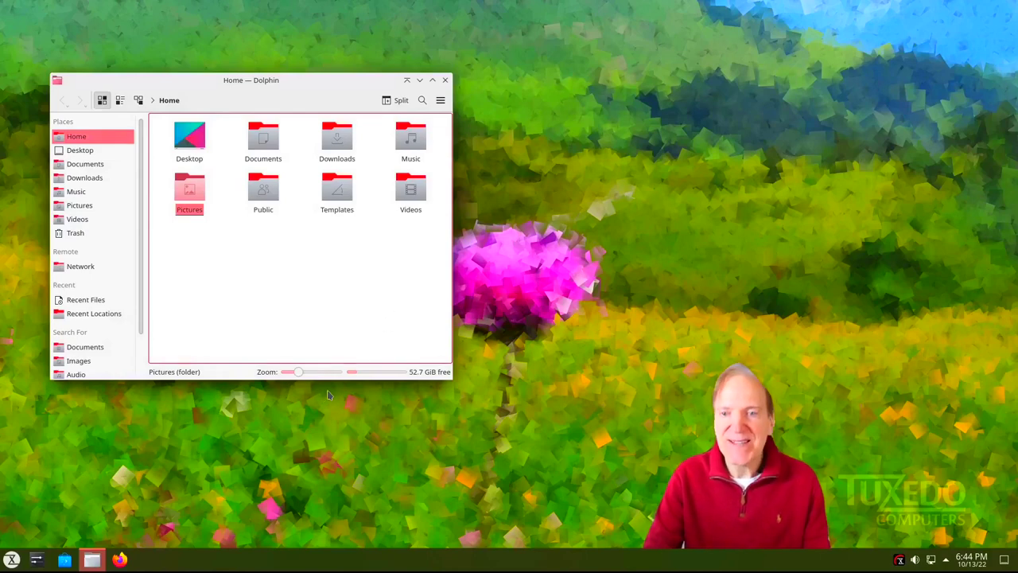
Launch a new Konsole terminal window and enlarge its text by four zoom levels
key(alt+space)
click(531, 32)
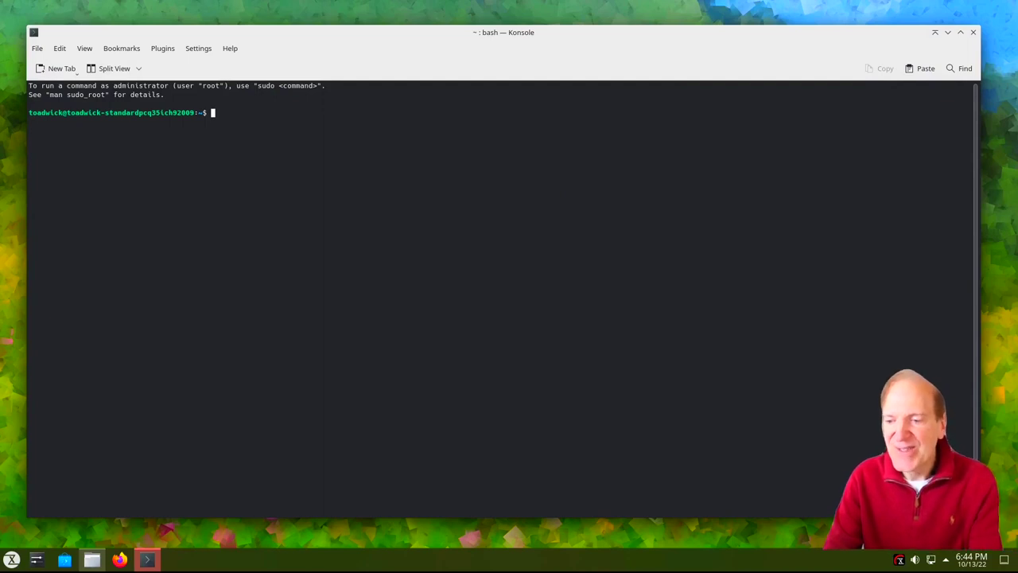
key(ctrl+plus)
key(ctrl+plus)
key(ctrl+plus)
key(ctrl+plus)
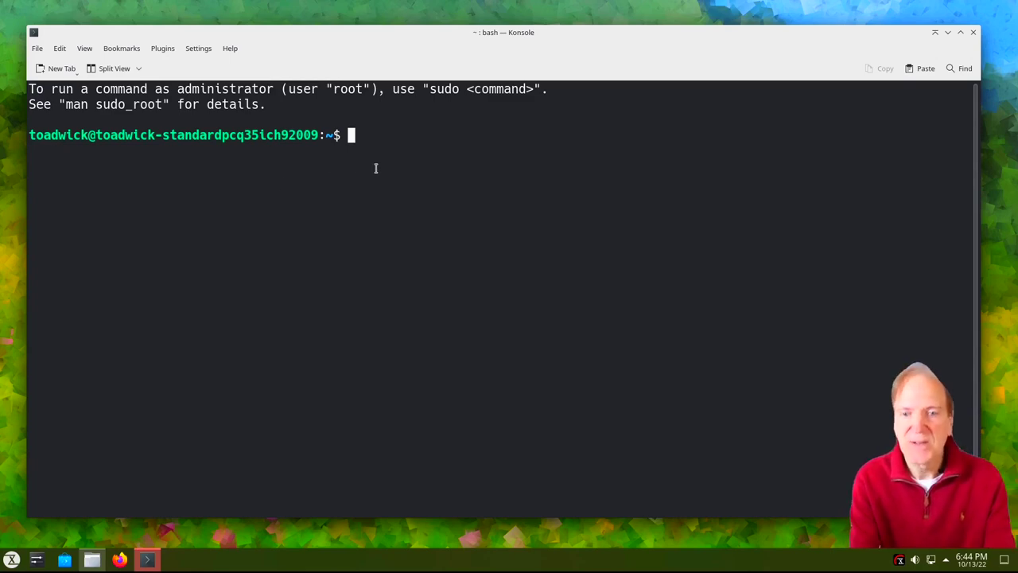
Run htop in the terminal to check memory and CPU usage, and quit it
text(htop)
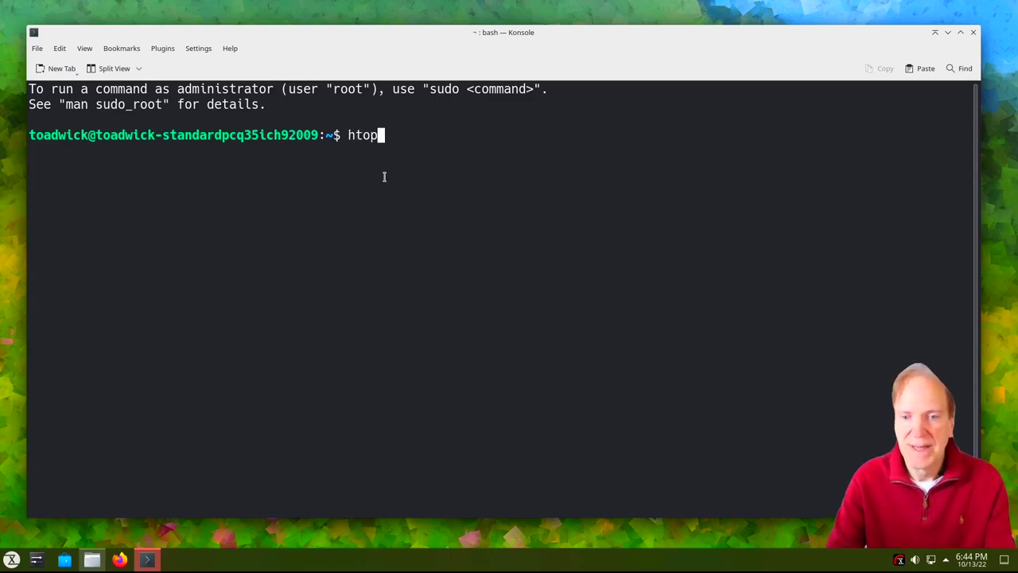
key(Return)
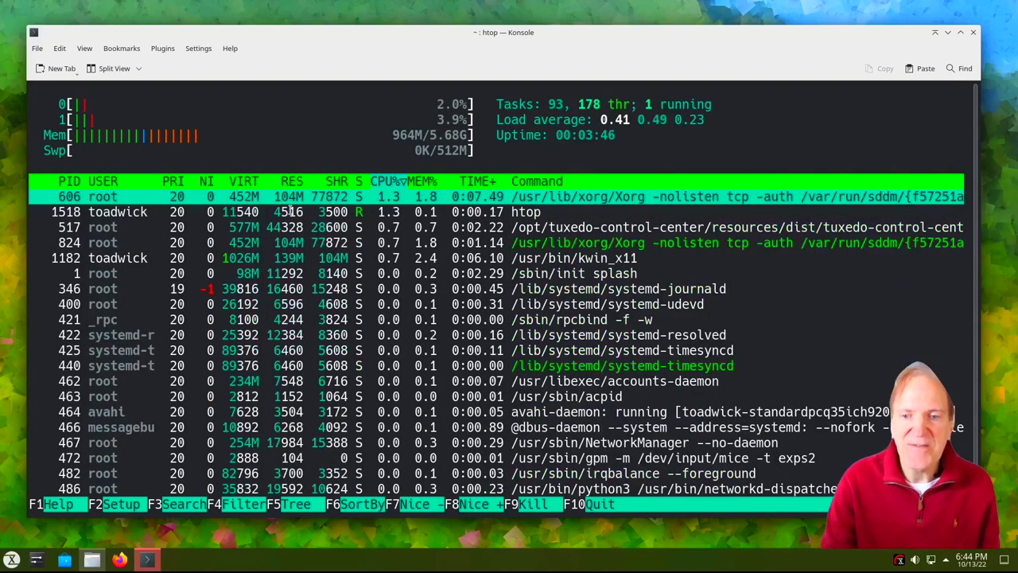
key(q)
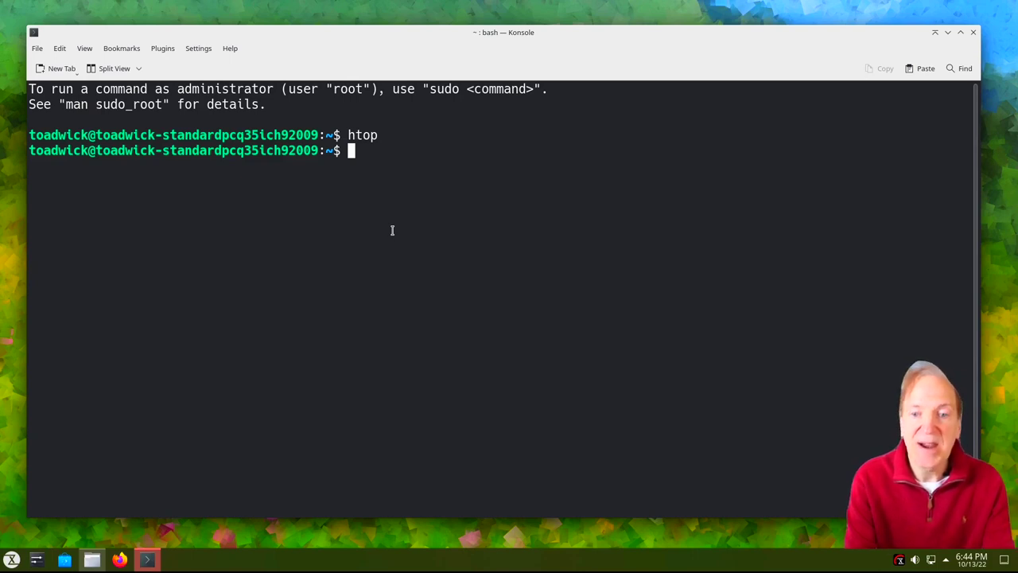
Check the running kernel release in the terminal with uname -r
text(uname )
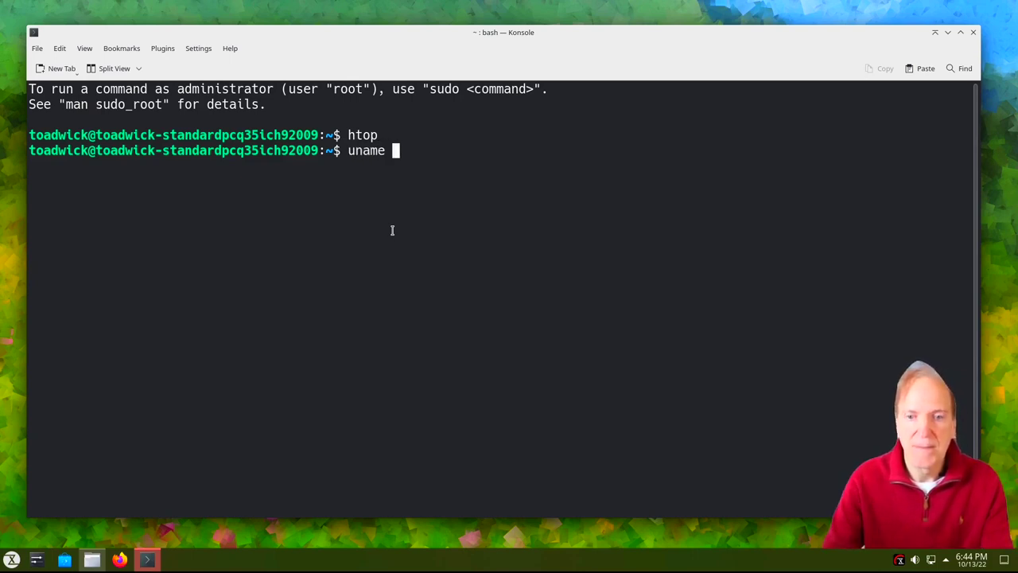
text(-r)
key(Return)
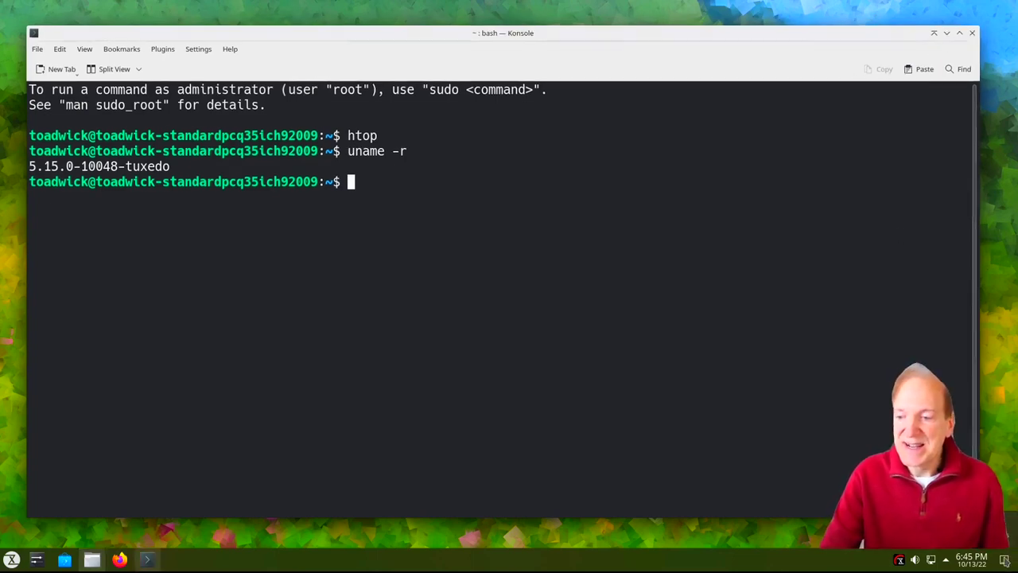
Minimize all windows to show the desktop and bring the Dolphin window back
key(super+d)
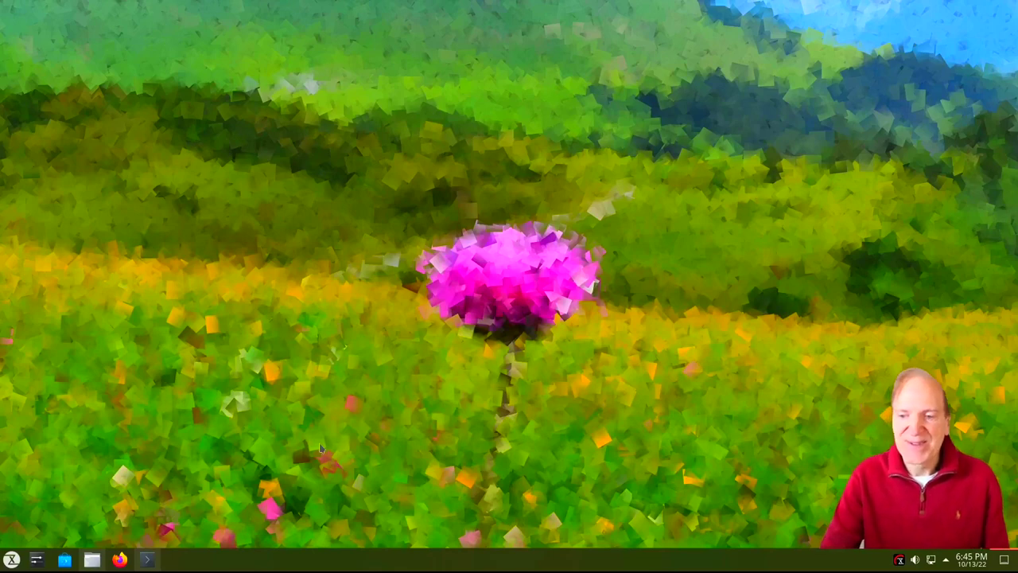
click(94, 558)
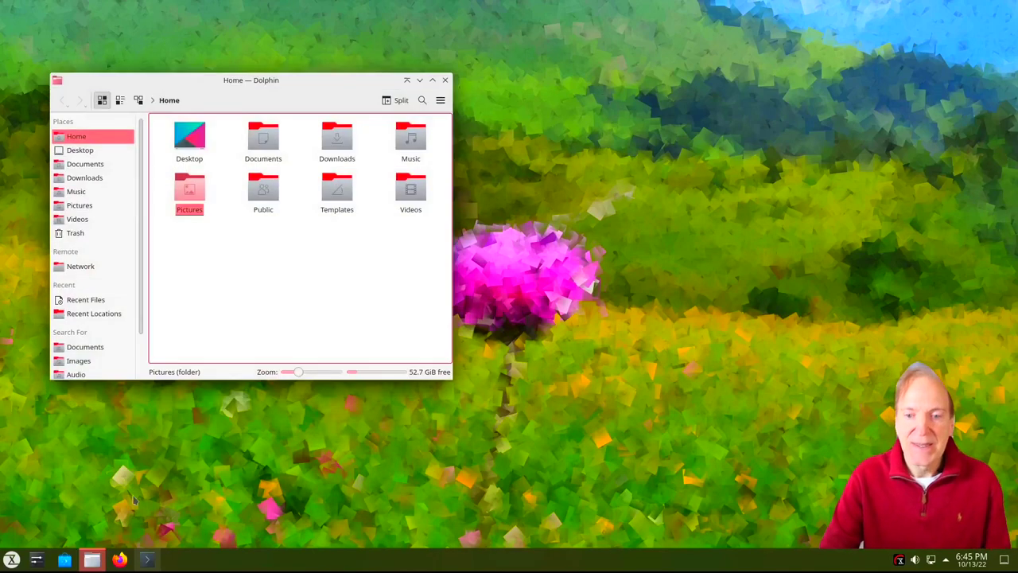
Open the pending updates in Discover, review the package list, and install all of them, authorizing with the account password
click(68, 561)
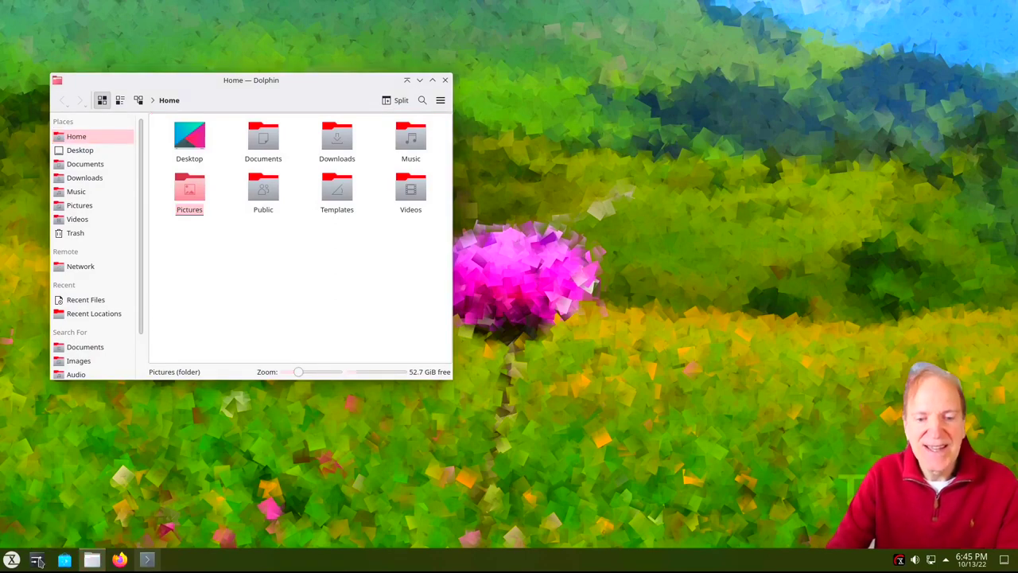
click(946, 559)
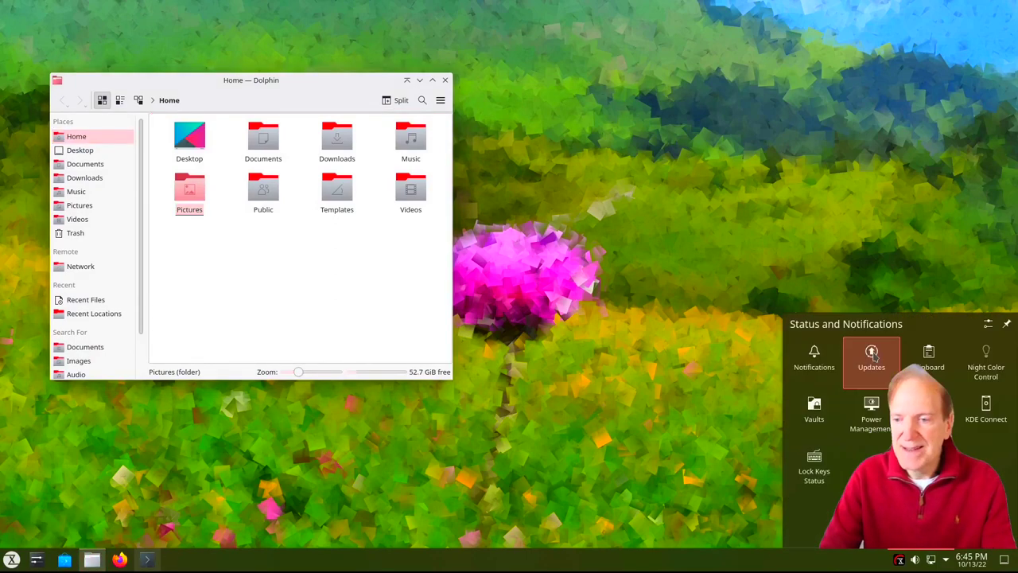
click(860, 362)
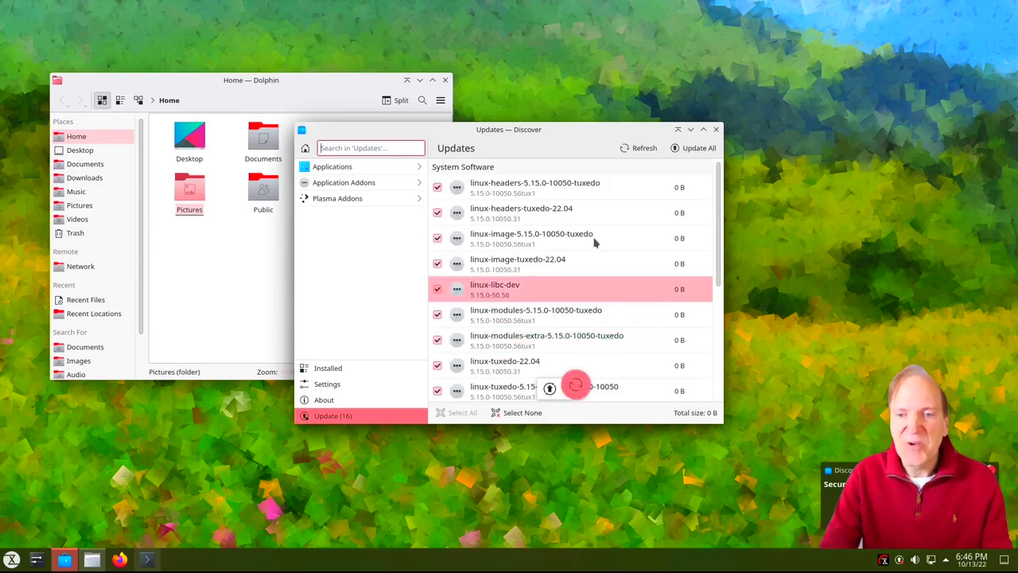
drag(717, 223, 711, 352)
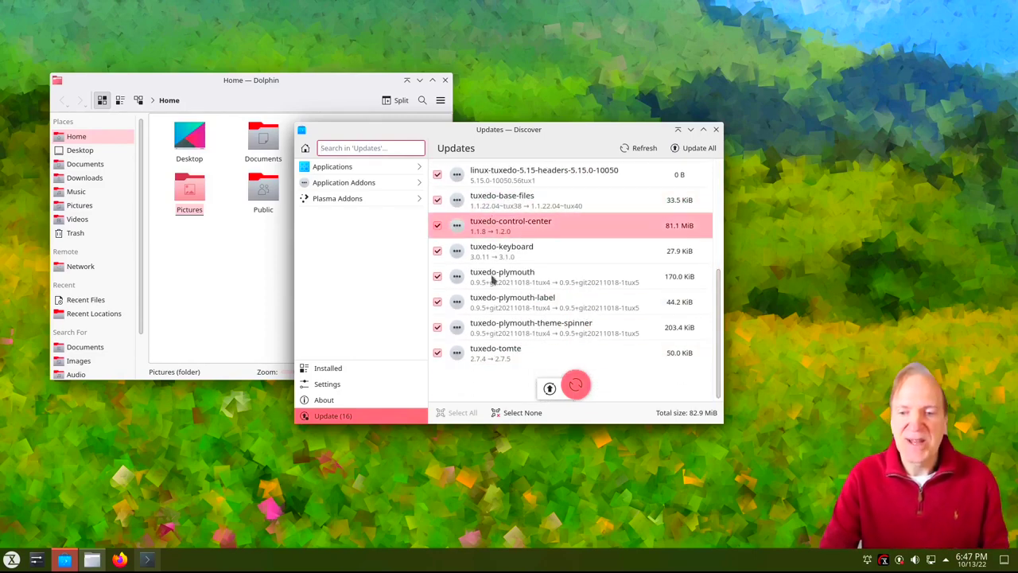
click(698, 148)
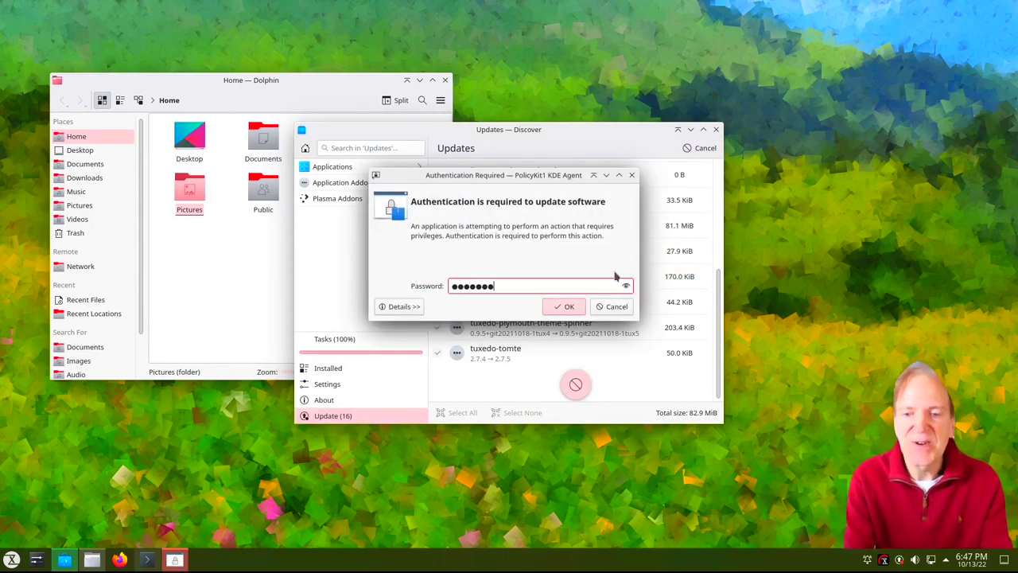
key(Return)
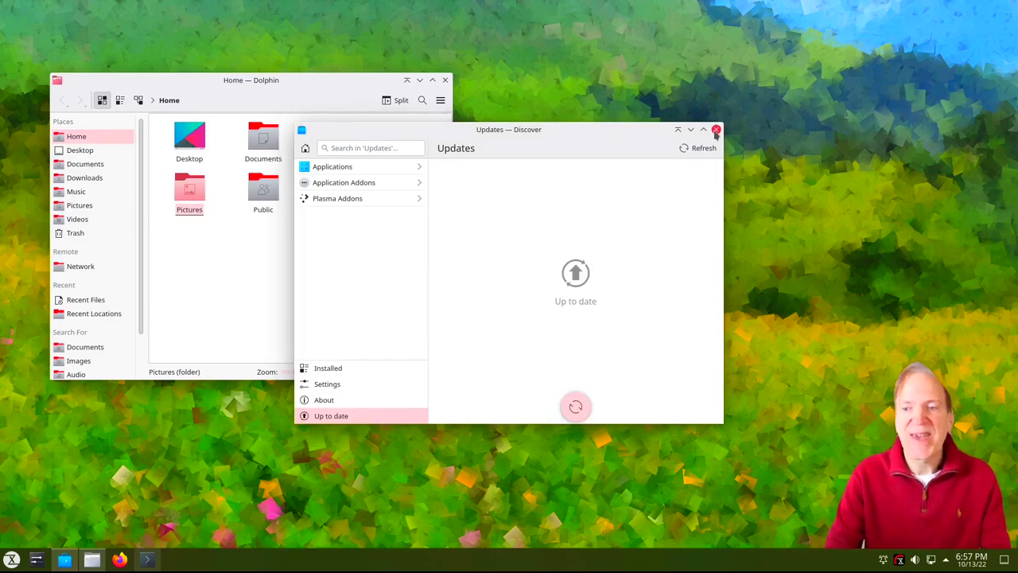
Close the Discover and Dolphin windows, then restart the system and log back in with the account password
click(716, 129)
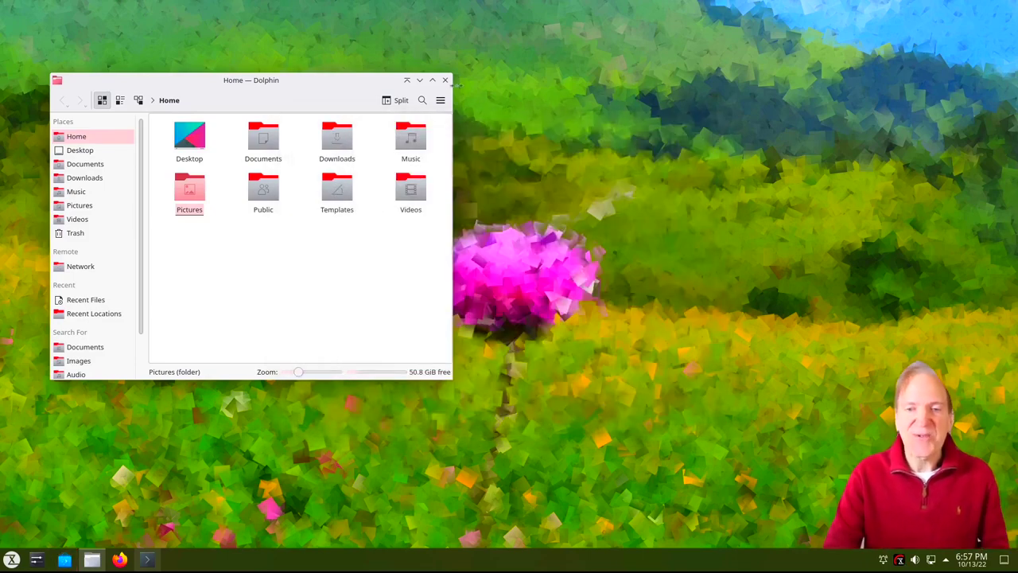
click(445, 80)
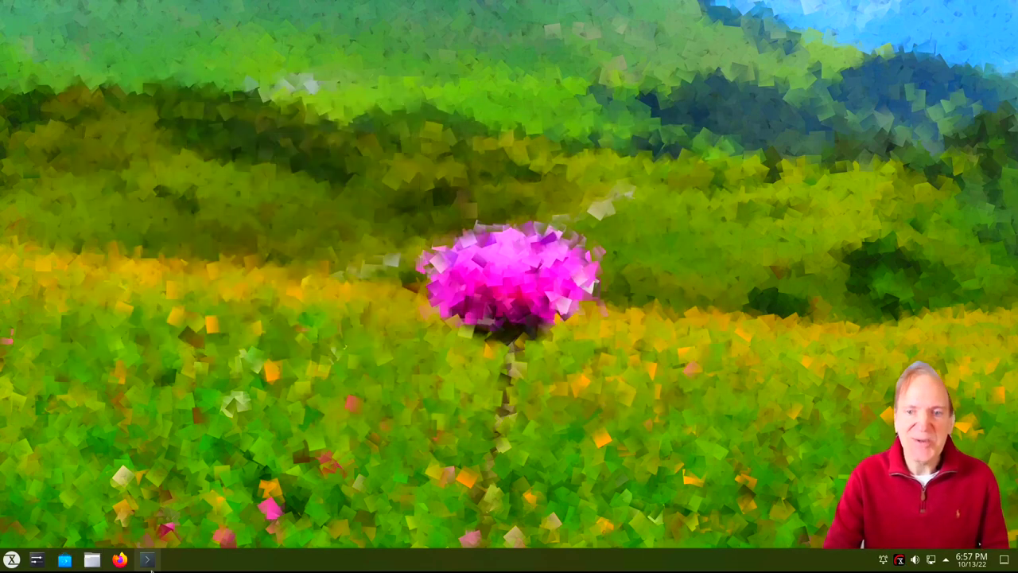
click(12, 560)
click(302, 535)
click(477, 390)
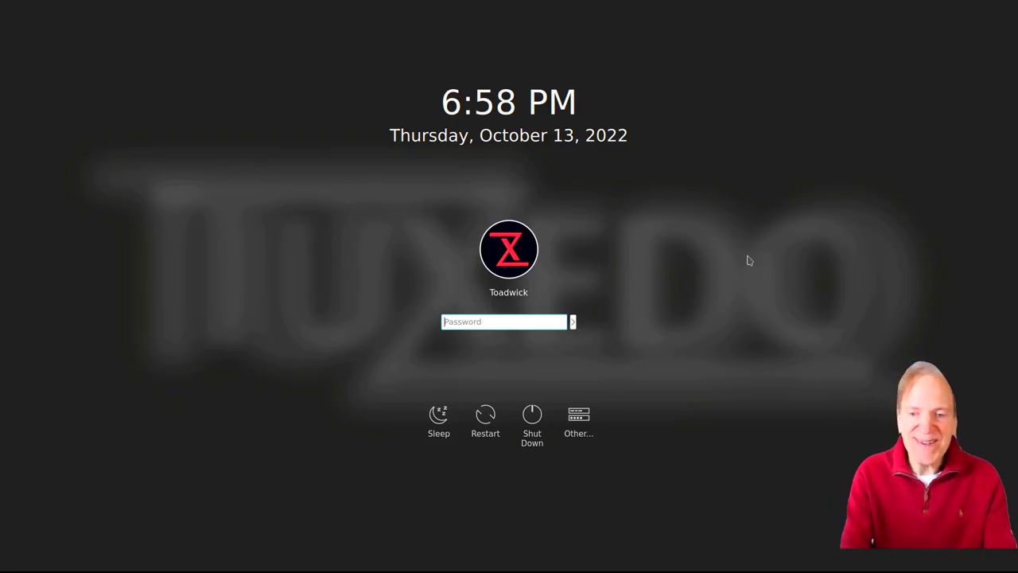
text(*******)
key(Return)
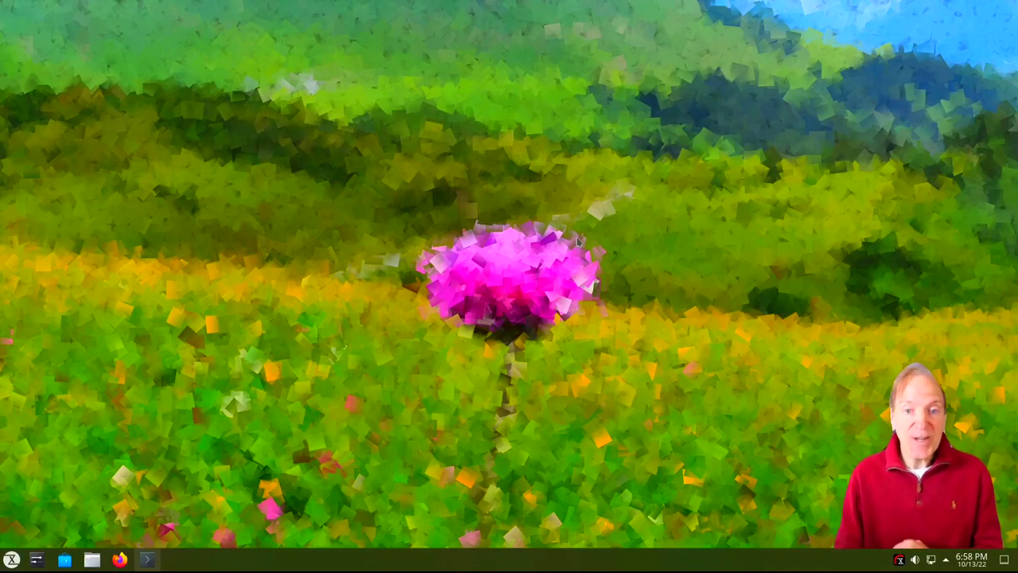
Open the Dolphin file manager and the Discover software center, and maximize the Discover window
click(93, 561)
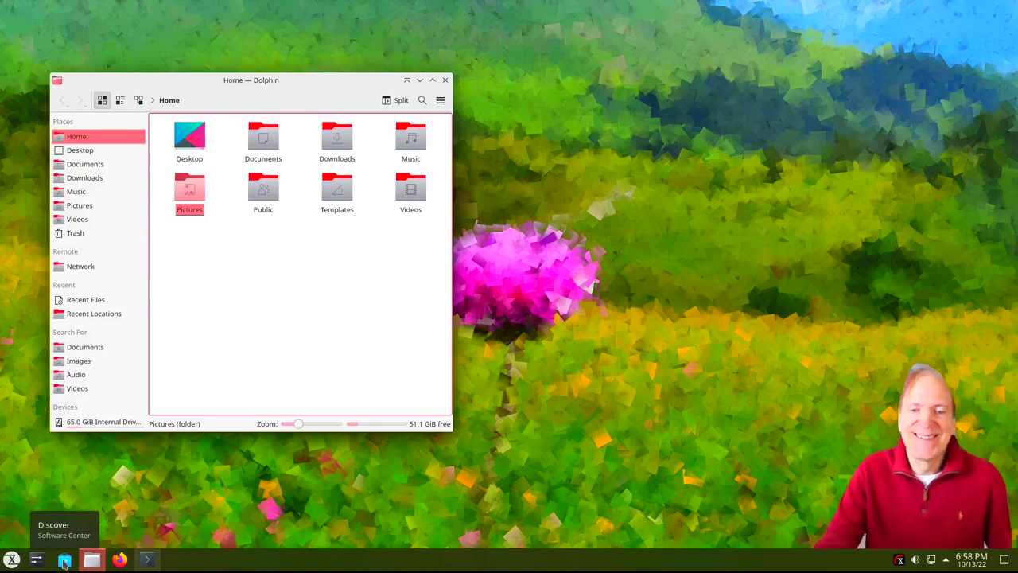
click(64, 561)
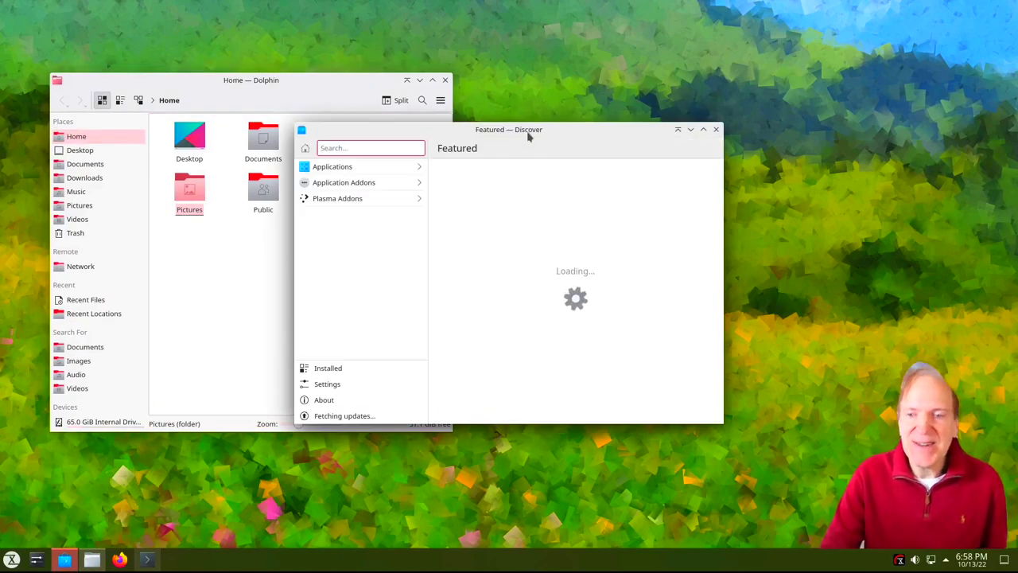
drag(528, 135, 595, 120)
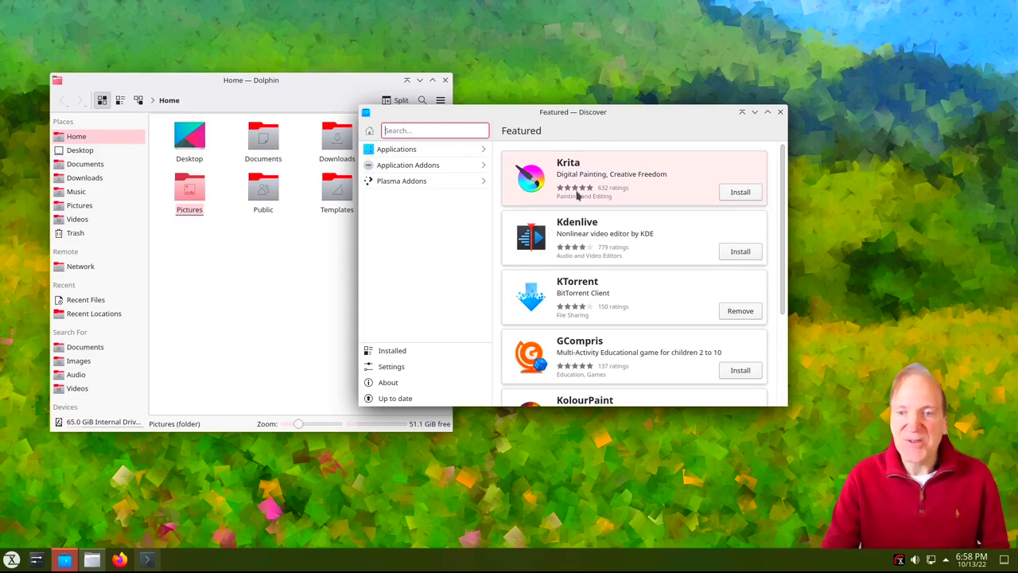
click(767, 112)
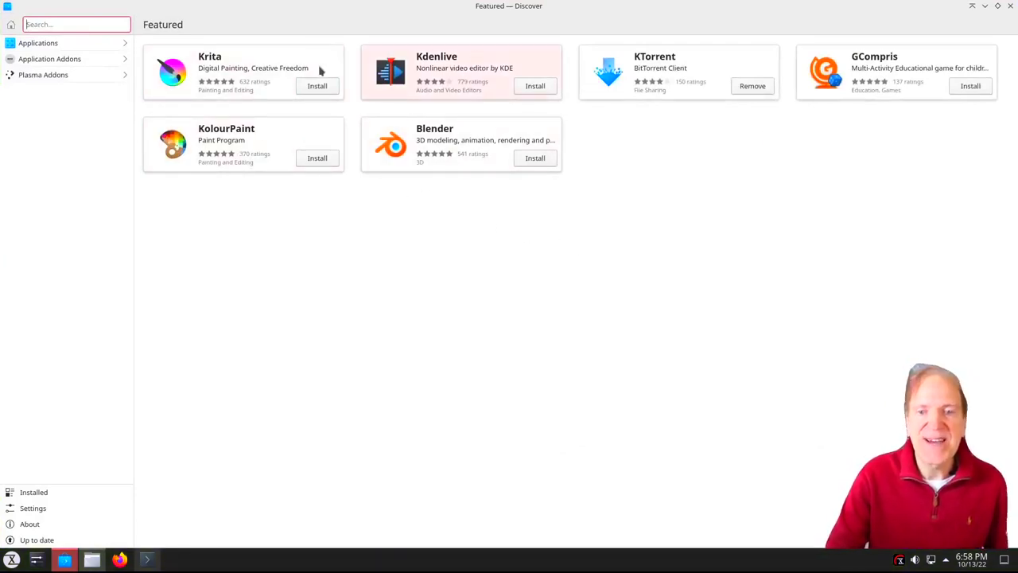
Browse the Games category under Applications and install the Space Cadet Pinball Flatpak
click(42, 43)
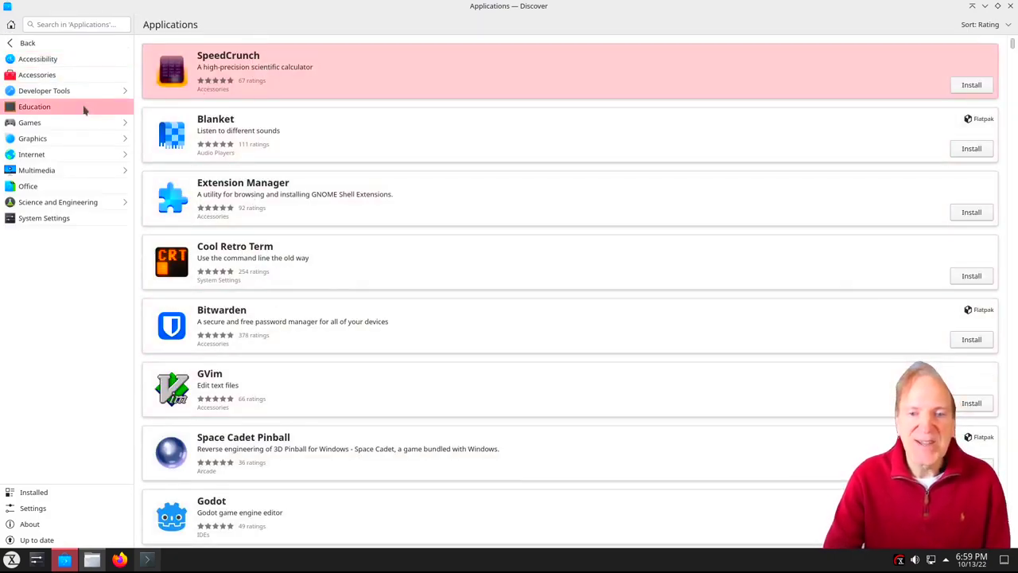
click(40, 122)
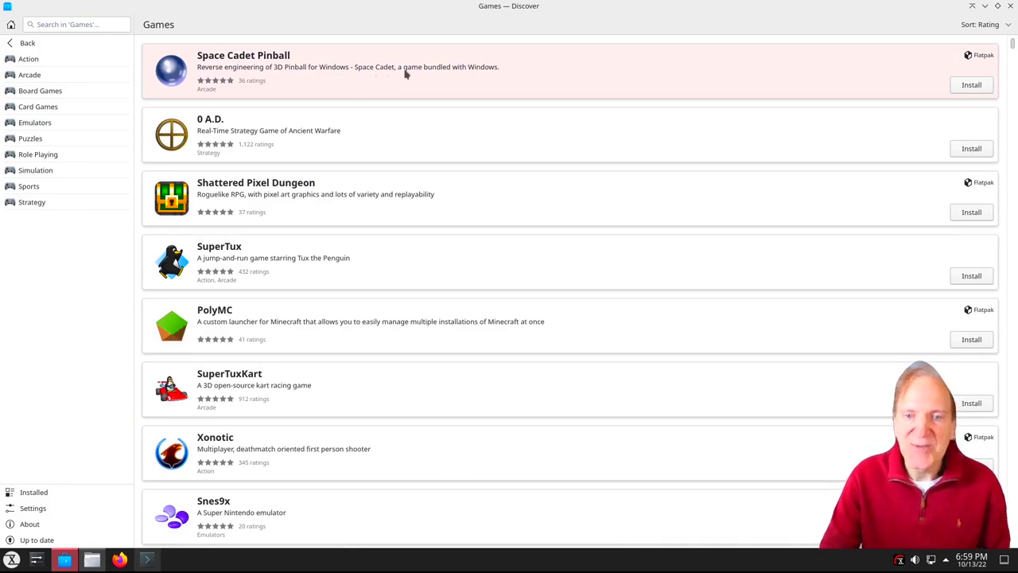
click(970, 85)
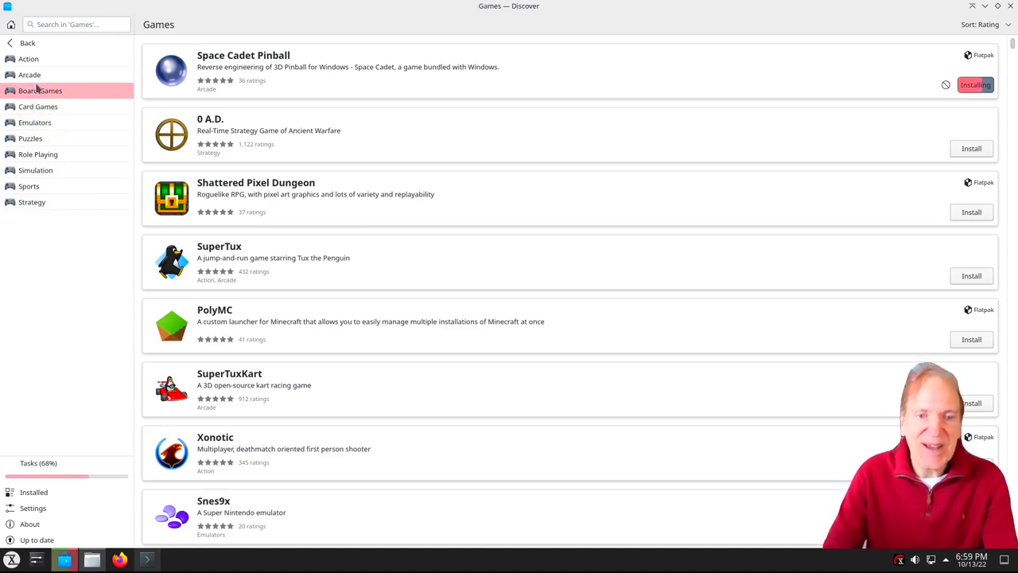
Look through the list of Arcade games available in Discover
click(22, 76)
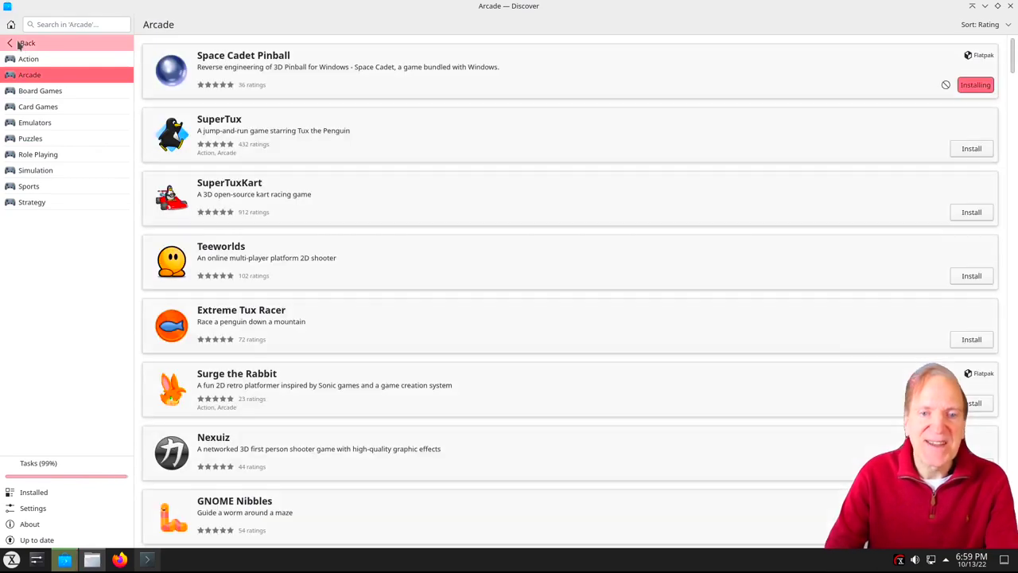
scroll(307, 279, down, 3)
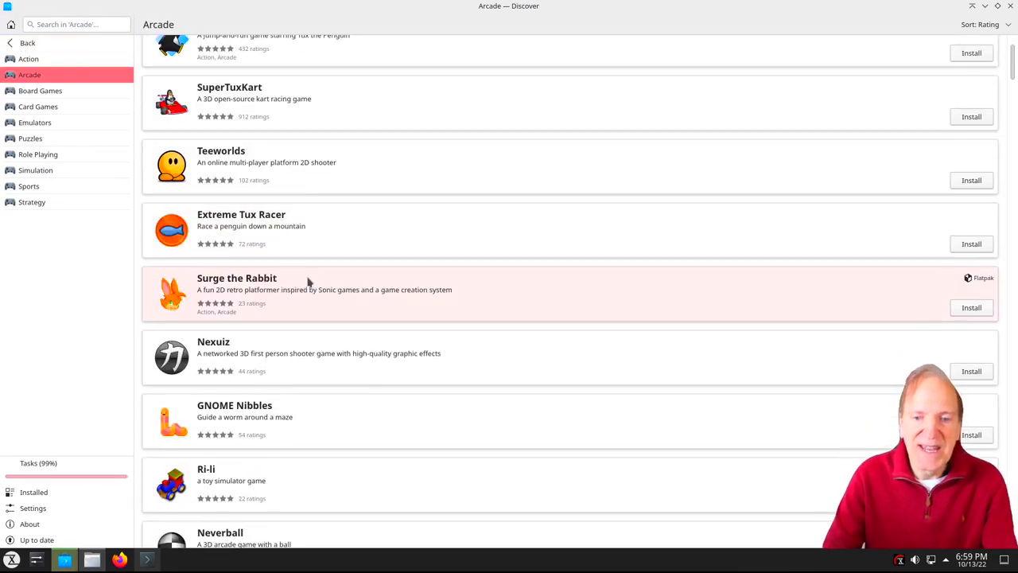
scroll(309, 280, down, 4)
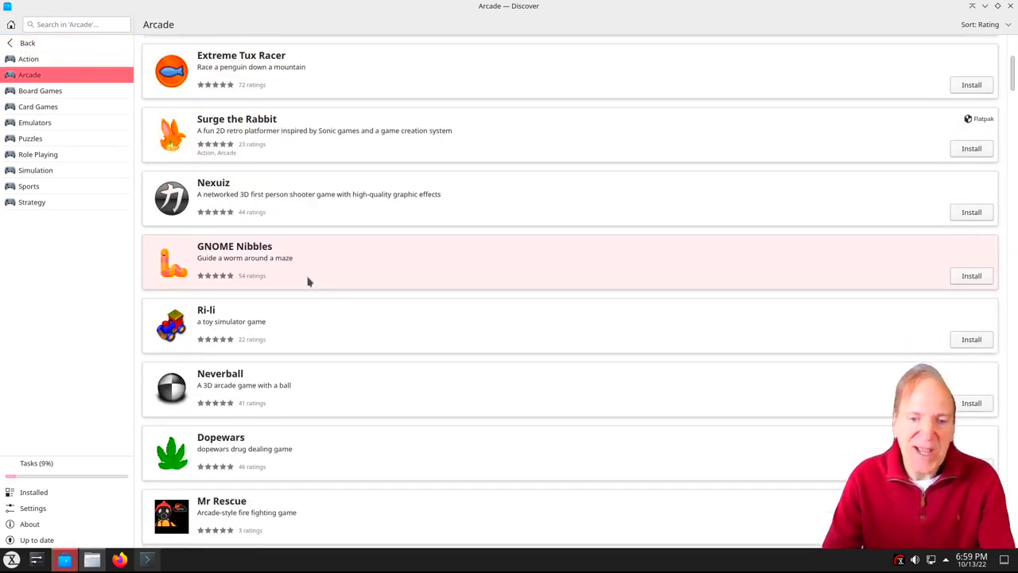
scroll(309, 280, down, 3)
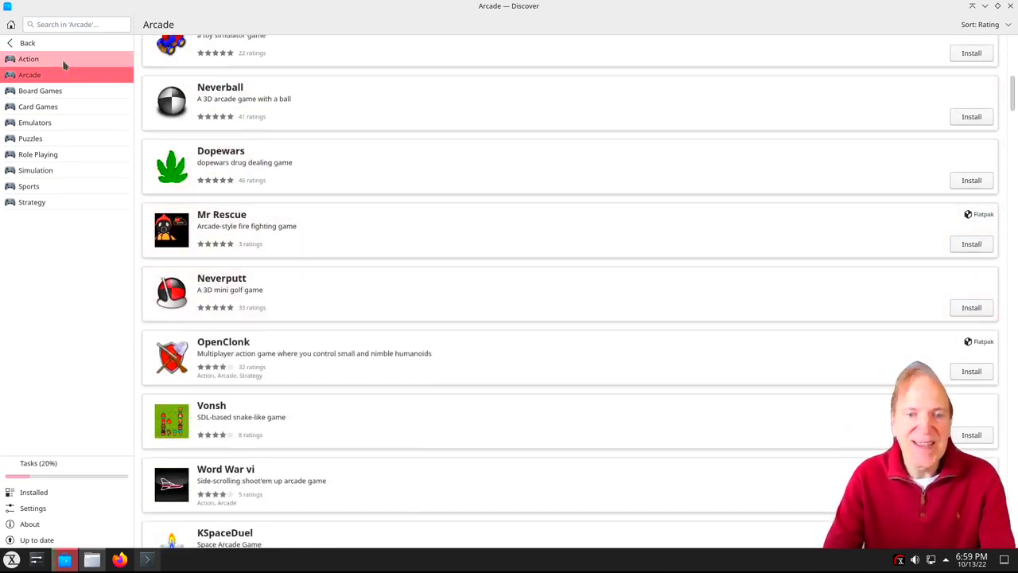
Return to the application categories and look through the Graphics applications
click(27, 45)
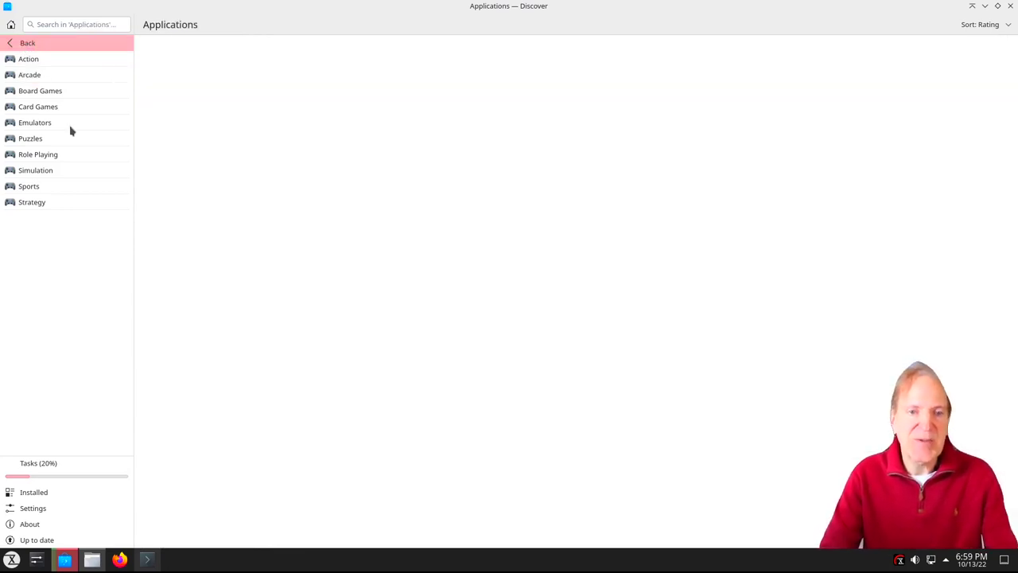
click(42, 139)
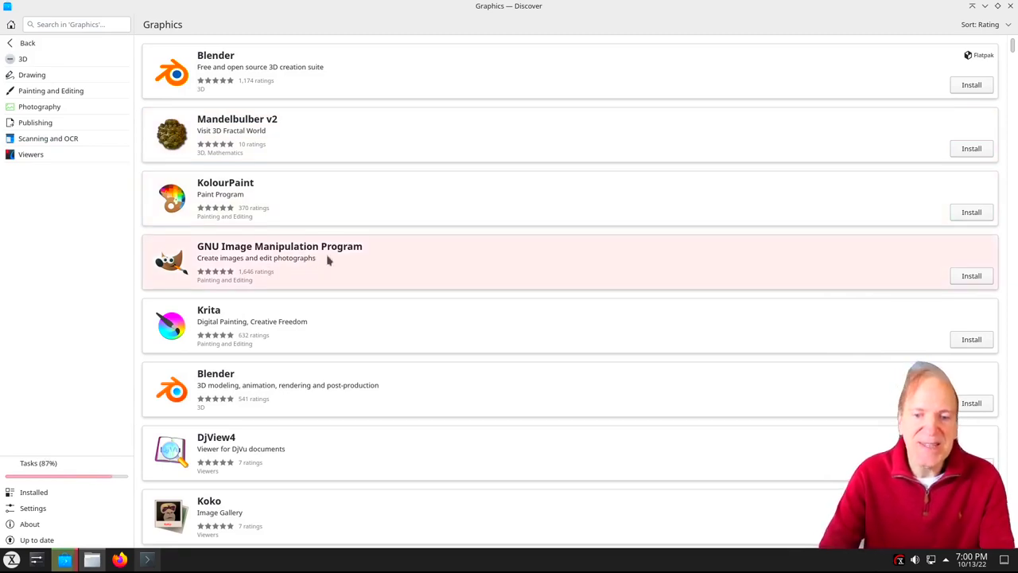
scroll(327, 261, down, 3)
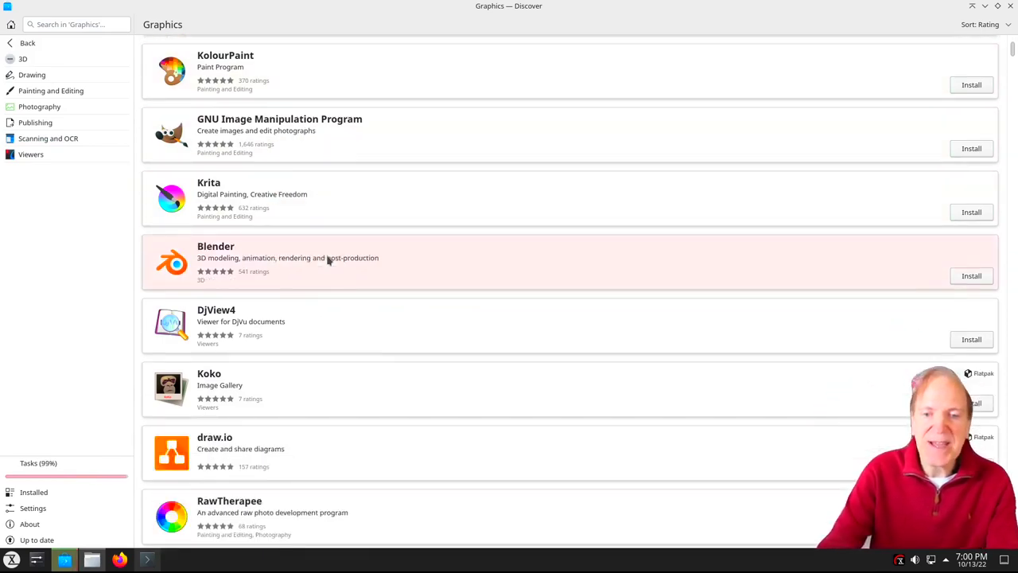
scroll(327, 260, down, 5)
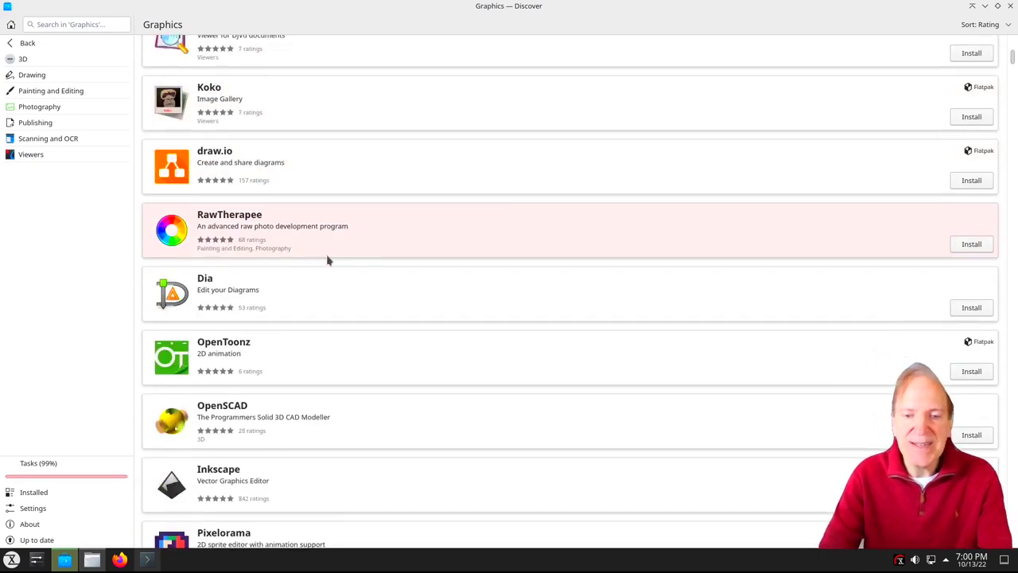
scroll(327, 258, down, 2)
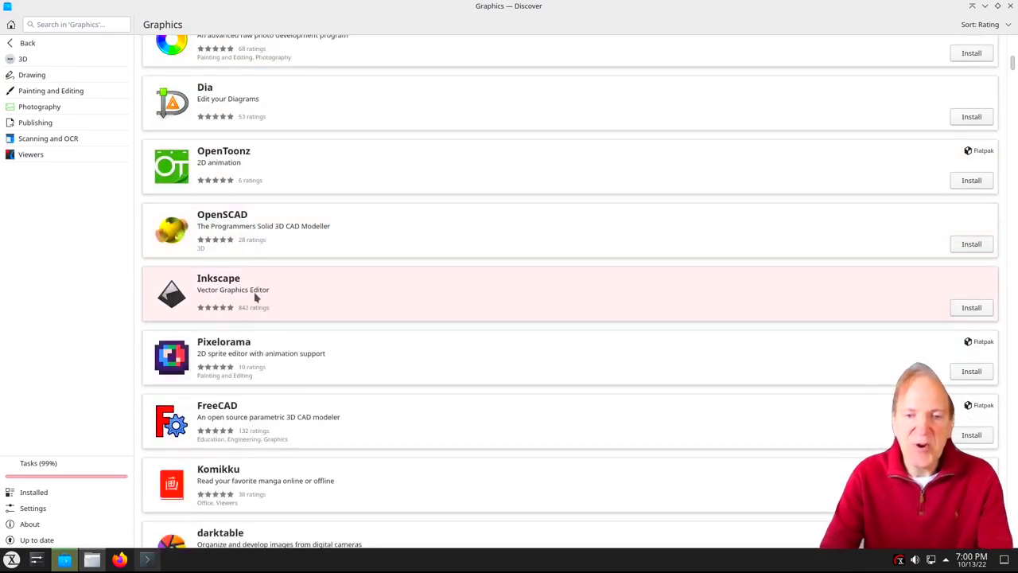
Open the Inkscape page and read its description, version notes and reviews
click(242, 301)
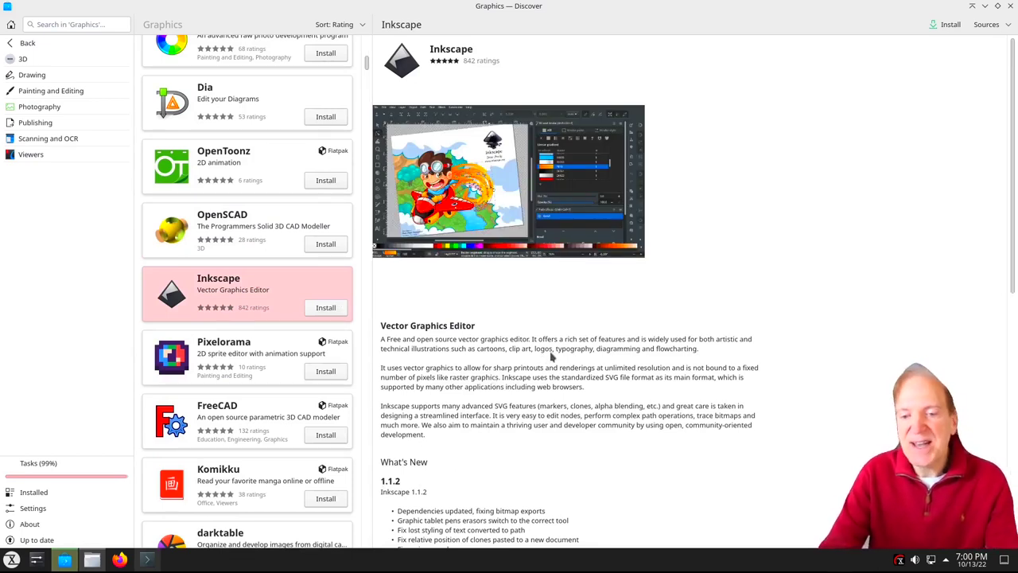
scroll(552, 357, down, 5)
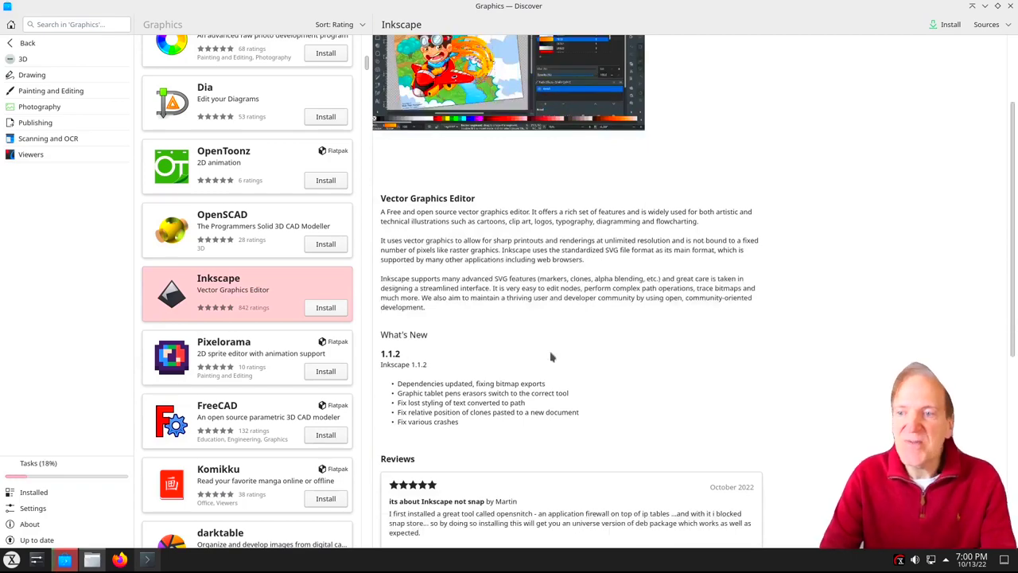
scroll(549, 350, down, 2)
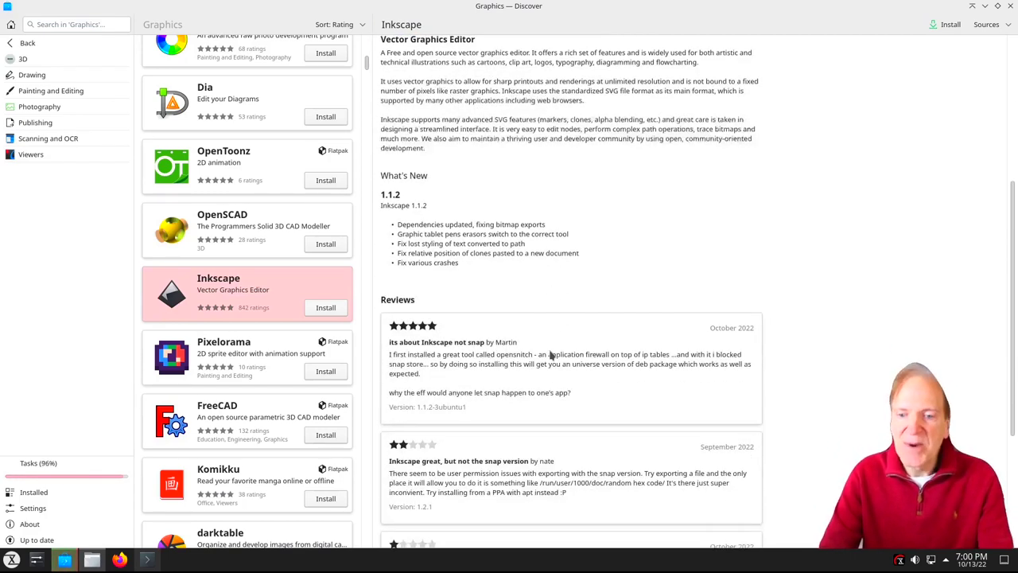
scroll(544, 346, up, 7)
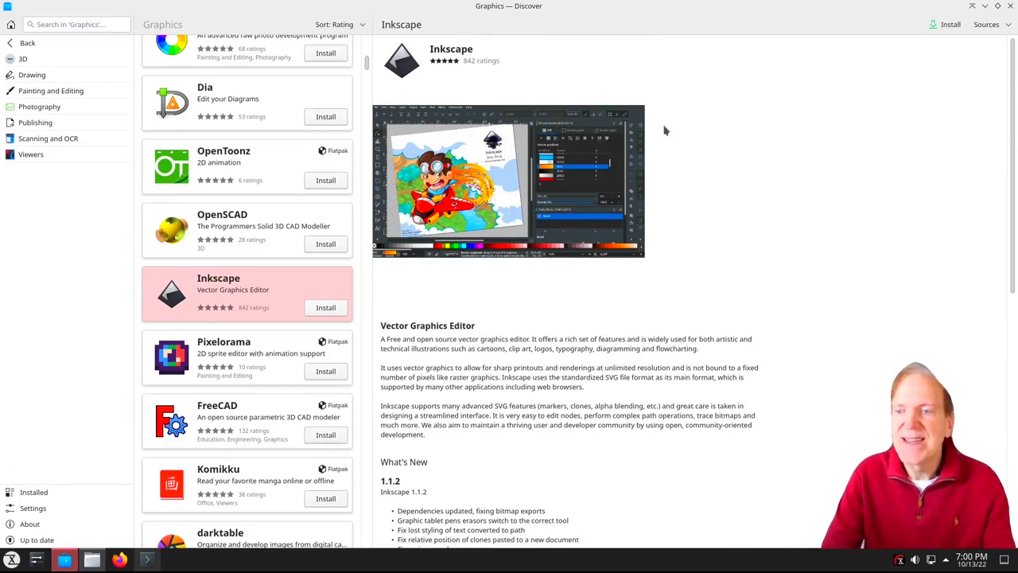
Install Inkscape from the flathub (Flatpak) - stable source and launch it
click(988, 25)
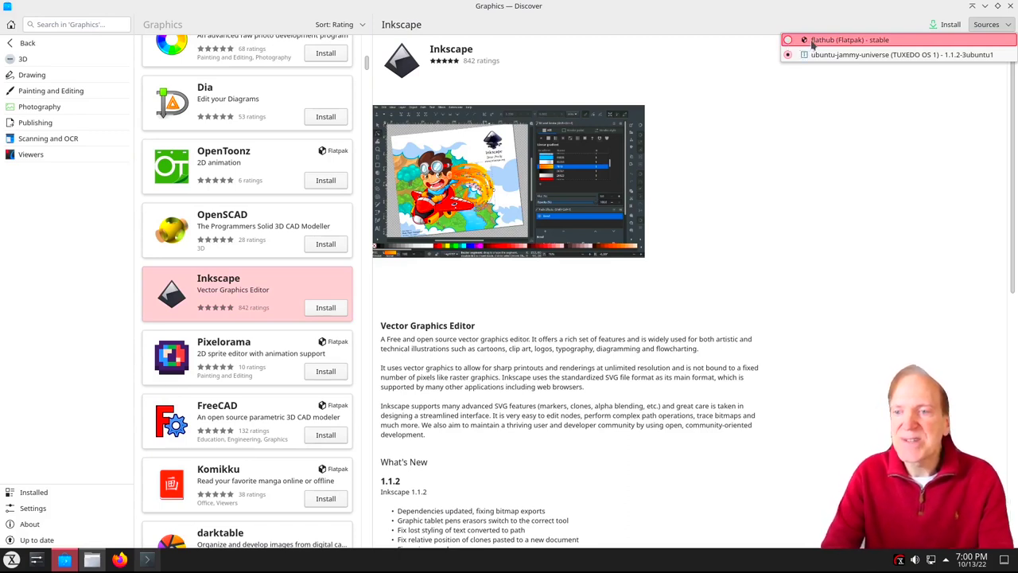
click(812, 41)
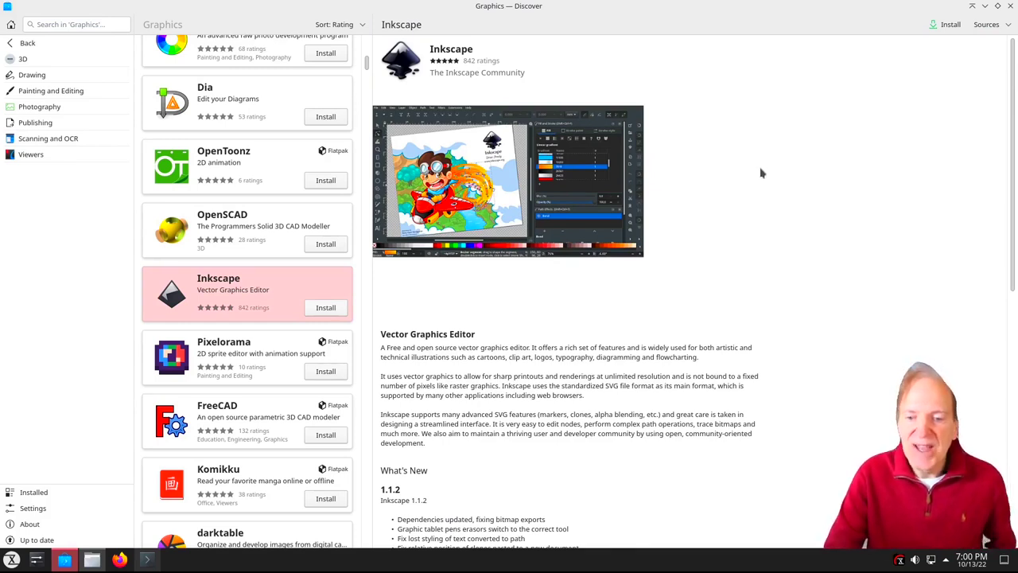
click(987, 25)
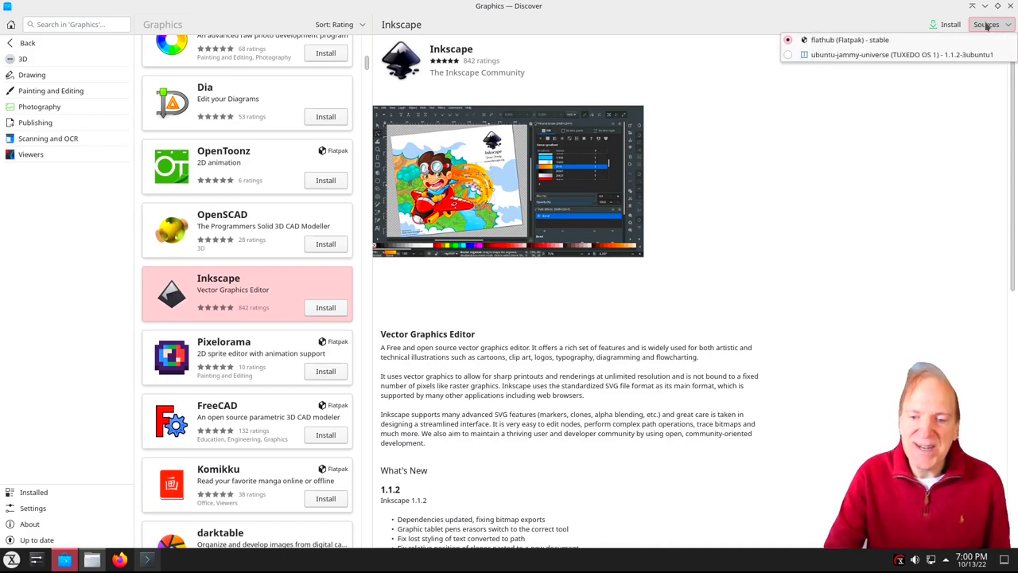
click(689, 107)
drag(1014, 61, 1016, 31)
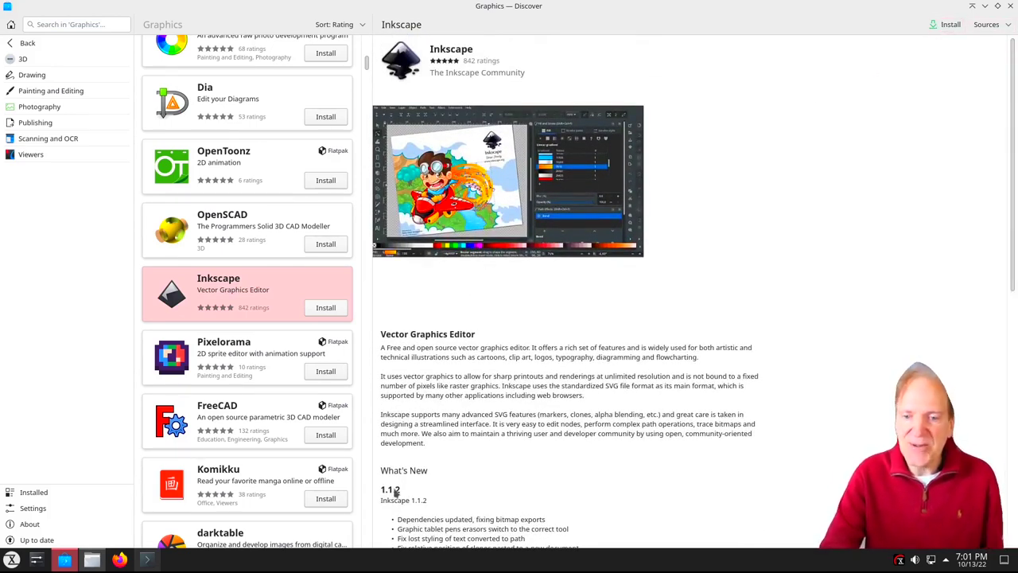
click(941, 26)
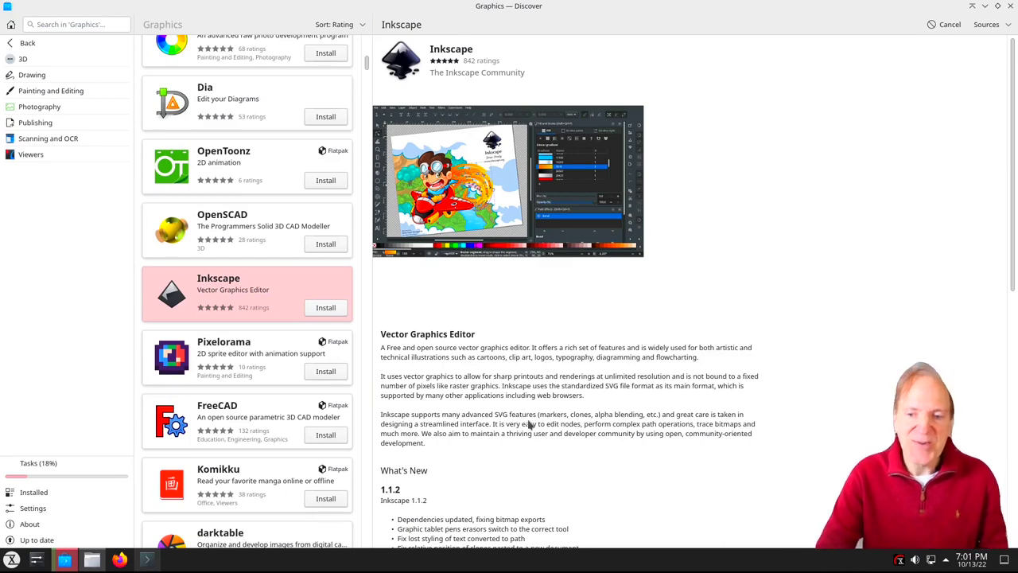
scroll(541, 422, down, 5)
scroll(543, 422, up, 5)
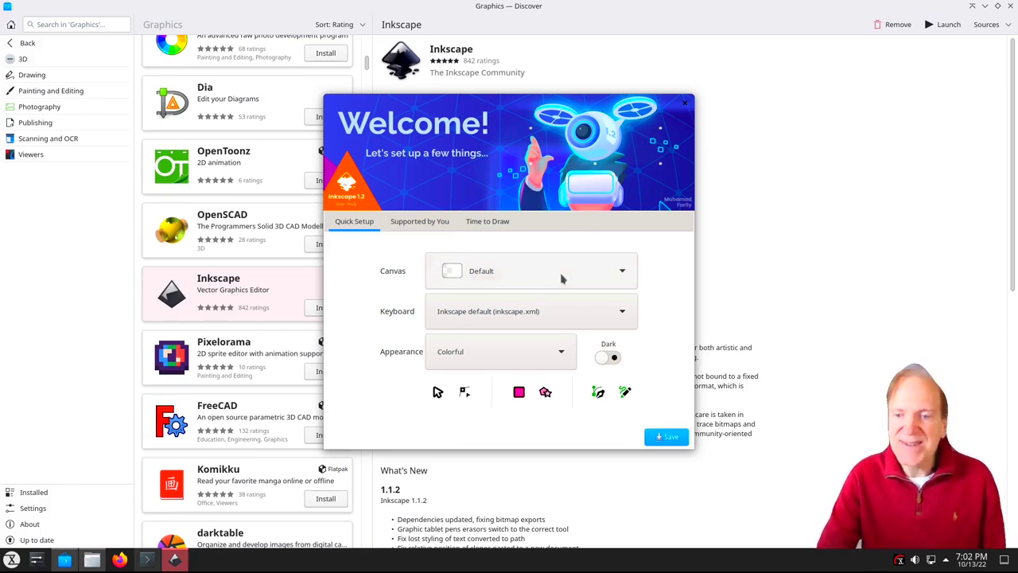
Save Inkscape's Quick Setup with the default options and create a new document from the Video category
click(662, 437)
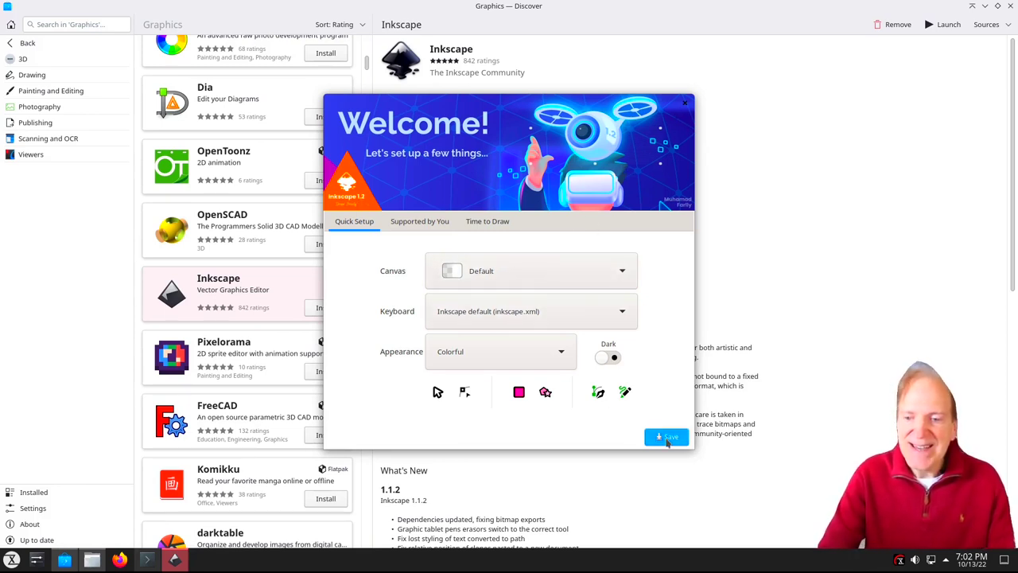
click(661, 441)
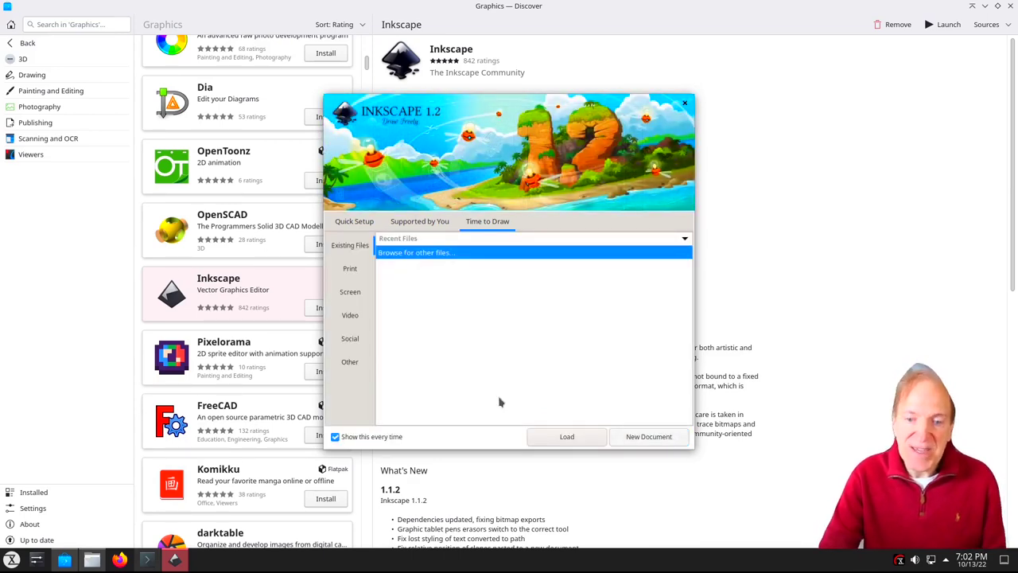
click(355, 319)
click(616, 436)
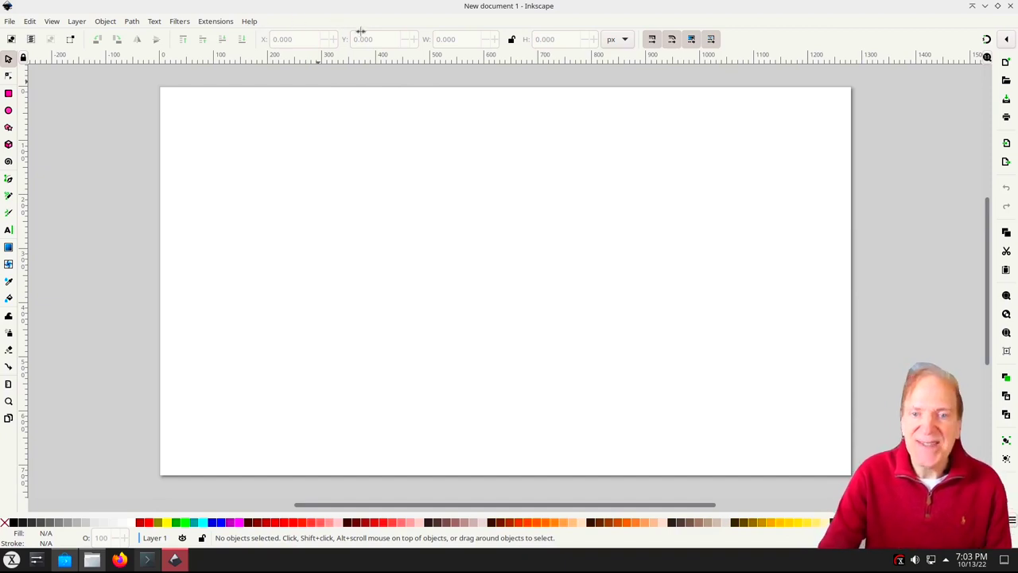
Check Inkscape's exact version in its About window and close that window
click(249, 20)
click(264, 209)
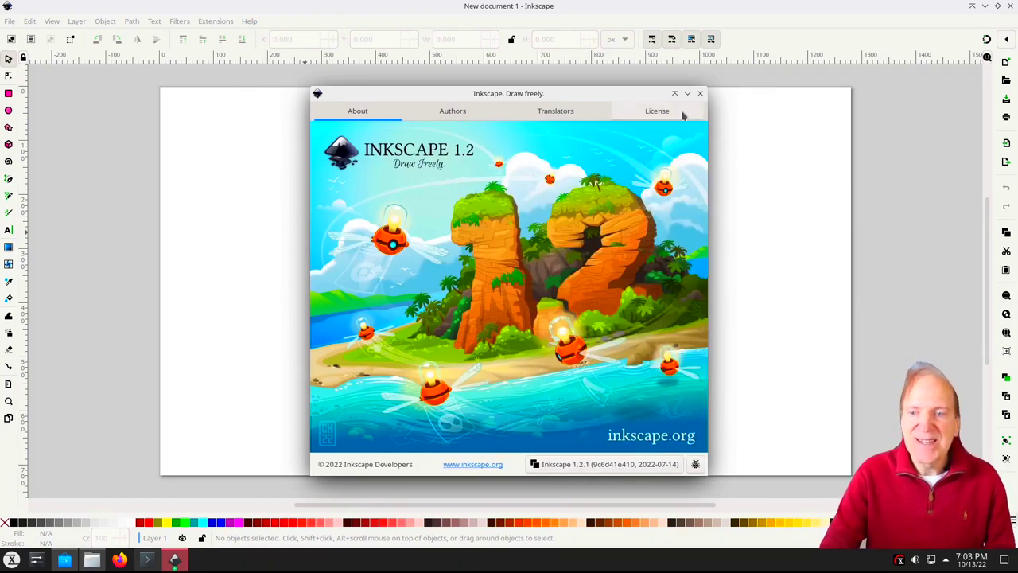
click(700, 94)
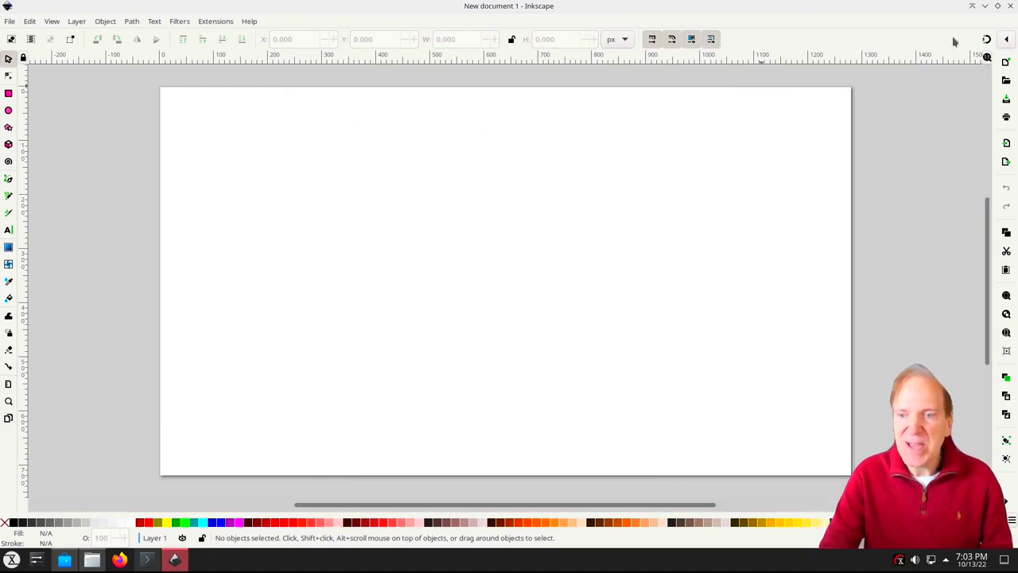
Close Inkscape, review the software sources in Discover's settings, and close Discover
click(1012, 6)
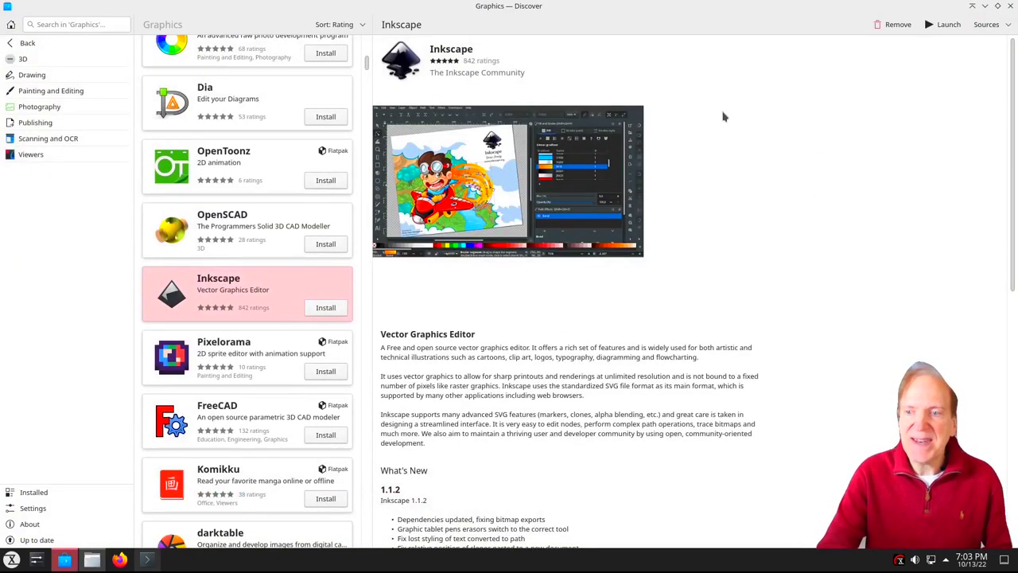
click(39, 510)
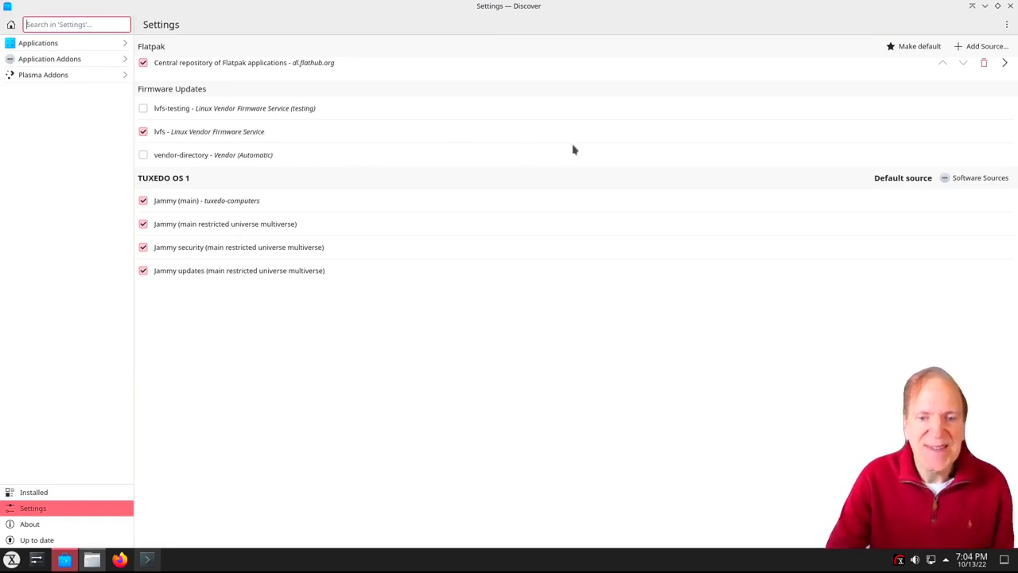
click(1010, 6)
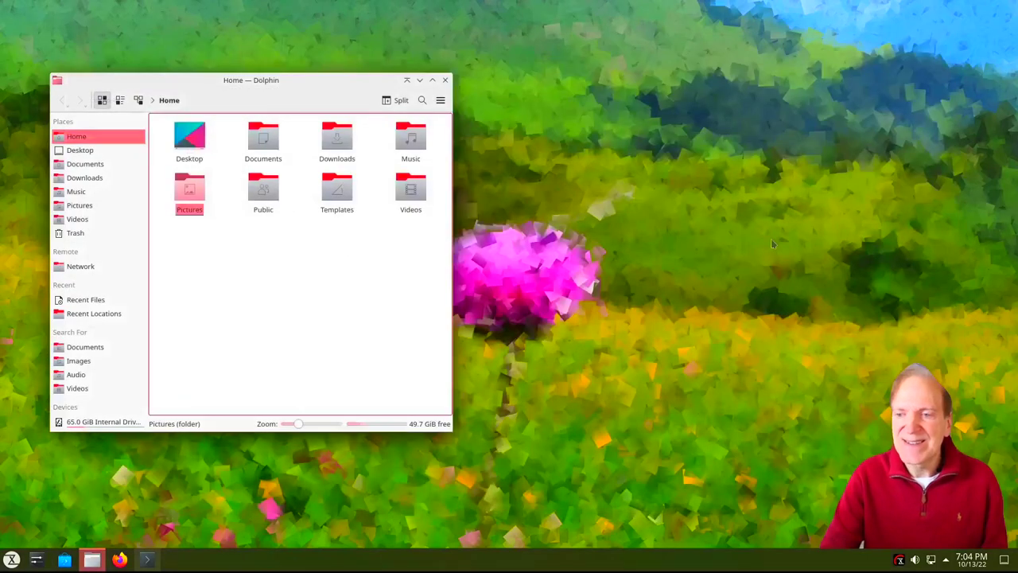
Look through the installed Graphics applications in the application launcher
click(11, 559)
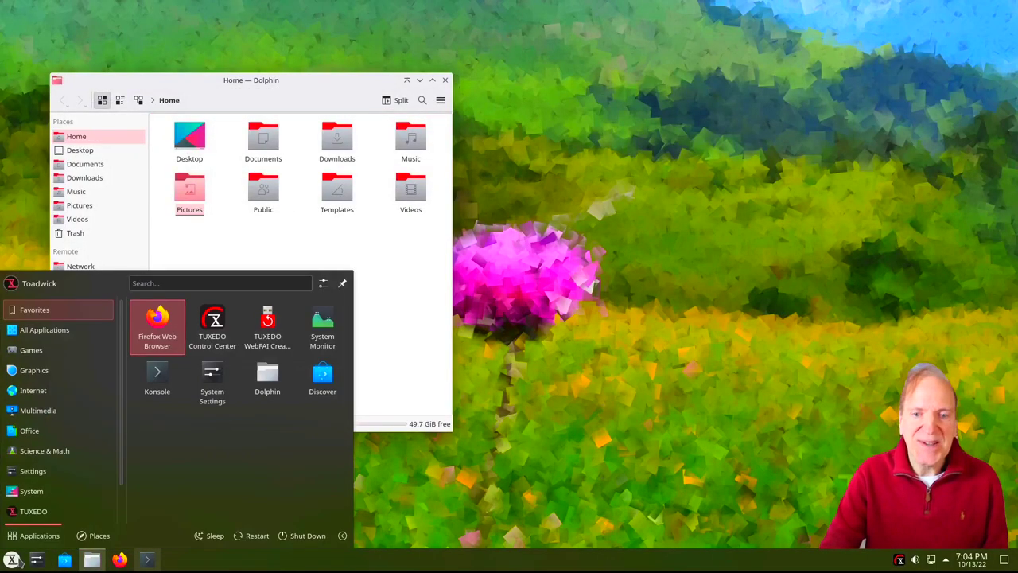
mouse_move(34, 369)
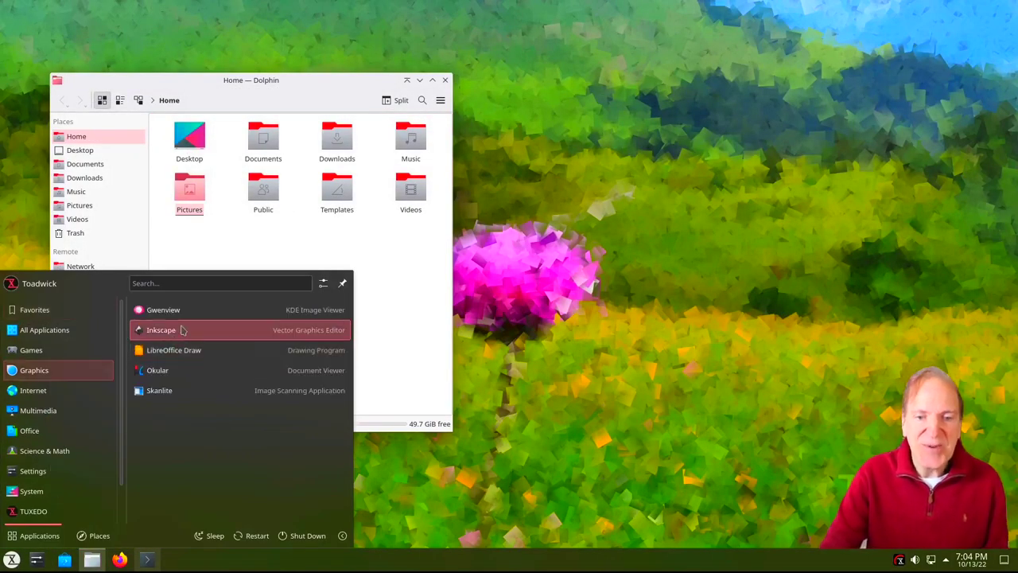
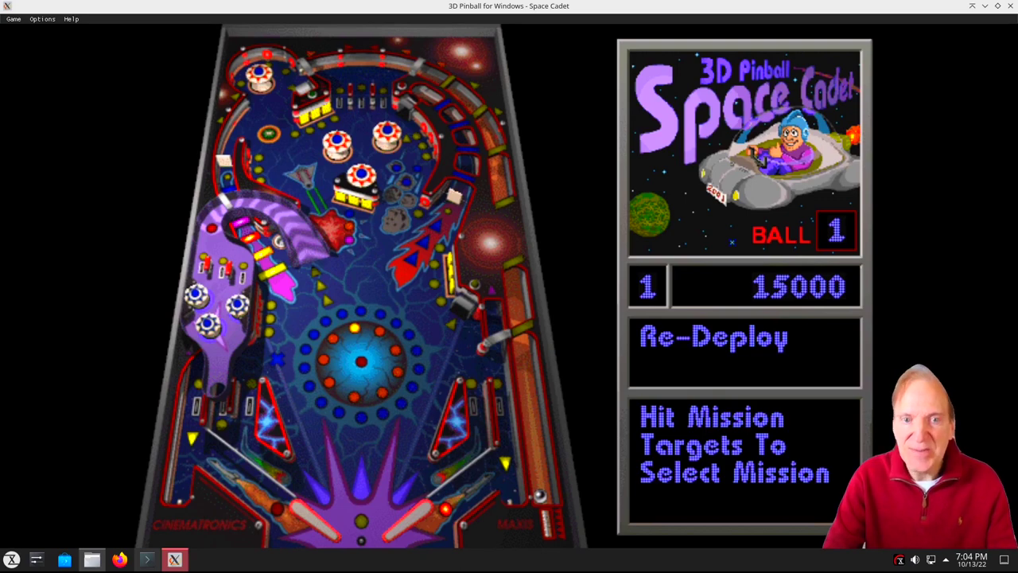
Review the key bindings in Space Cadet's Player Controls and accept them as they are
click(35, 20)
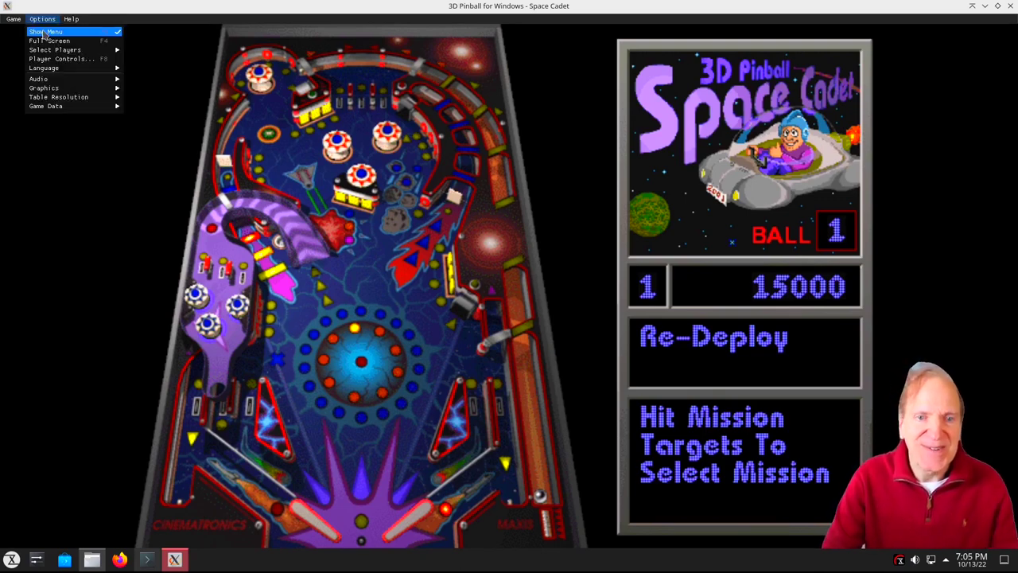
click(58, 59)
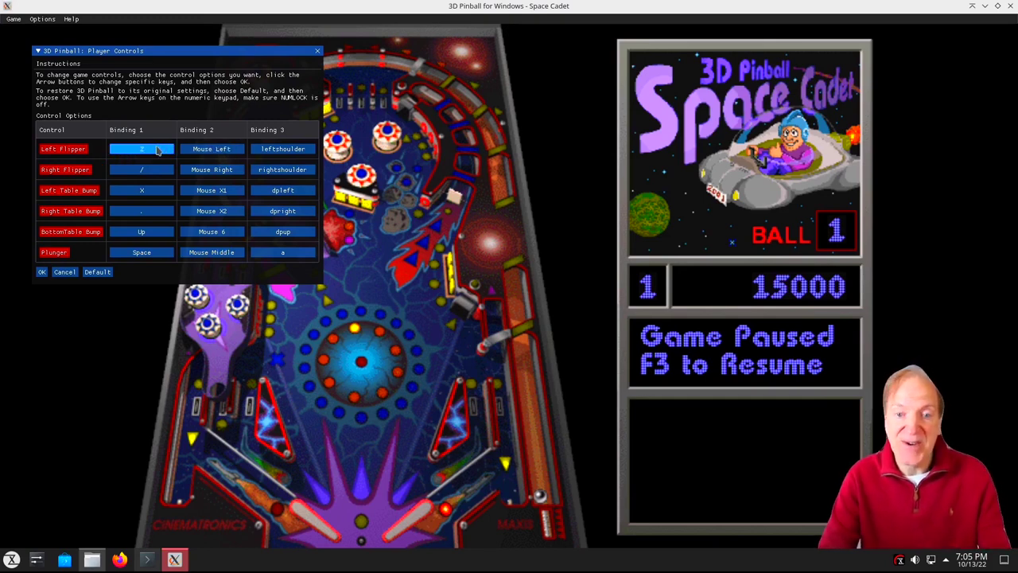
click(43, 272)
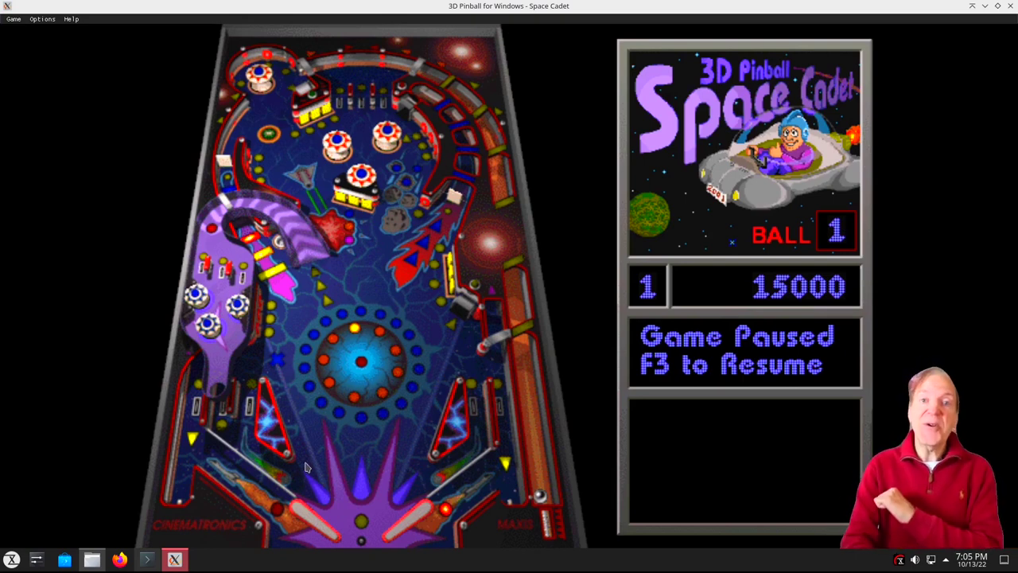
Resume the paused pinball game, play ball 1 with the plunger and flippers, and exit the game
key(F3)
key(z)
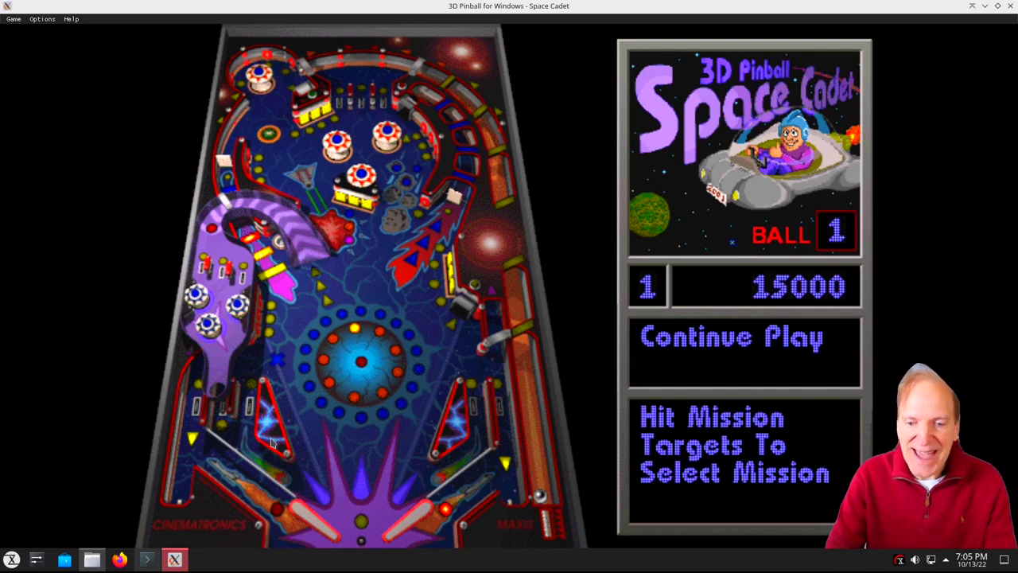
key(space)
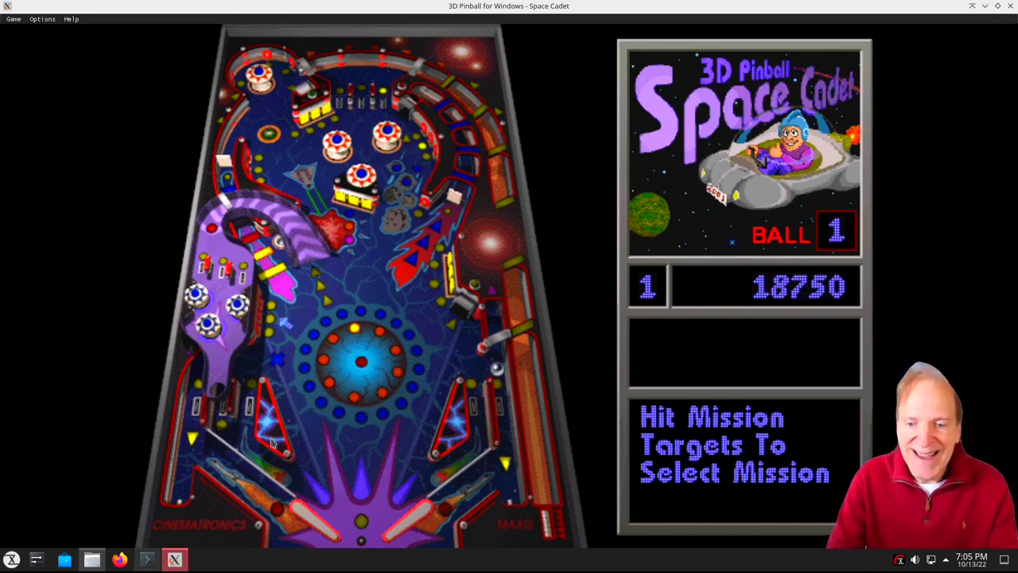
key(slash)
key(slash)
key(z)
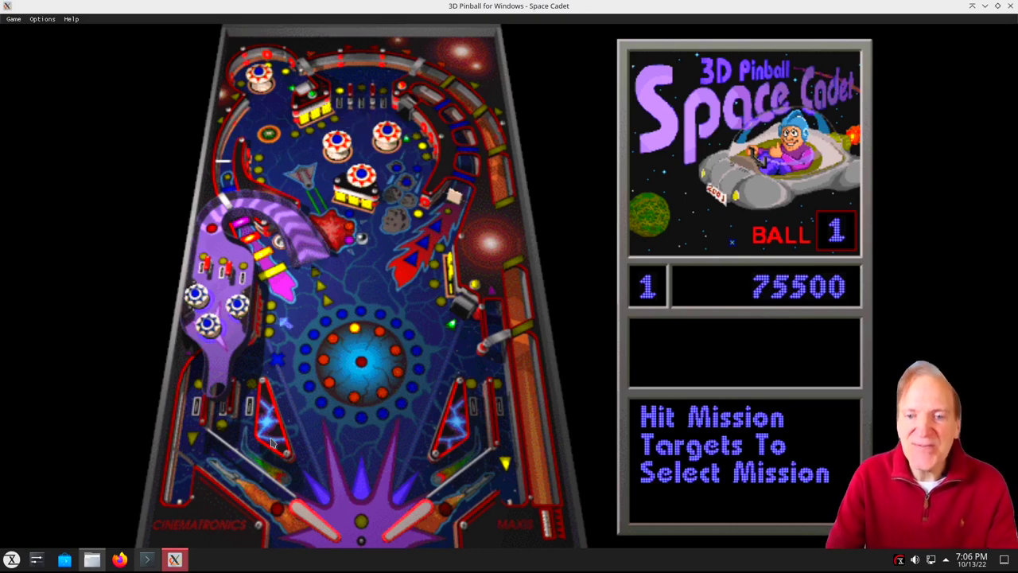
key(slash)
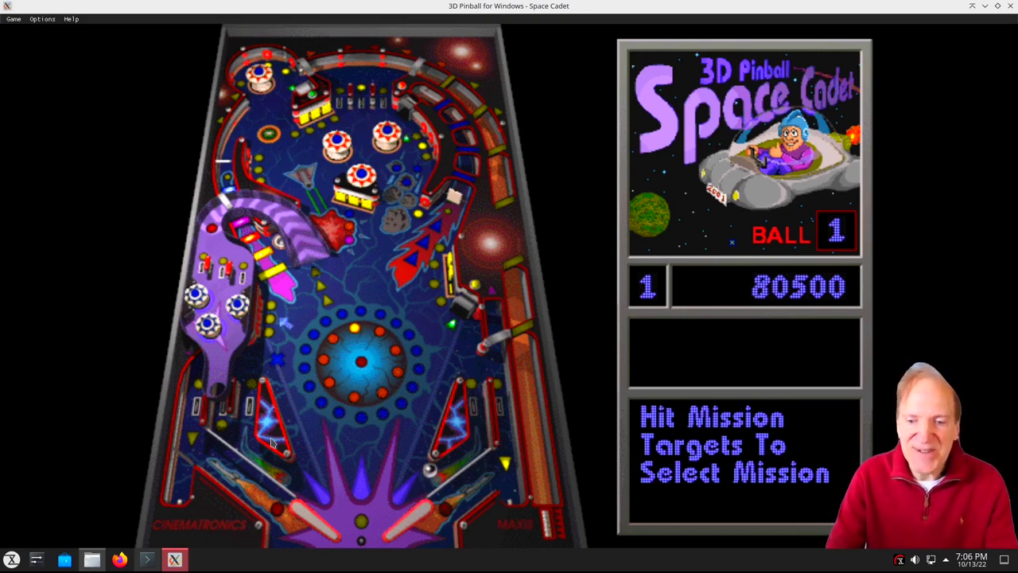
key(slash)
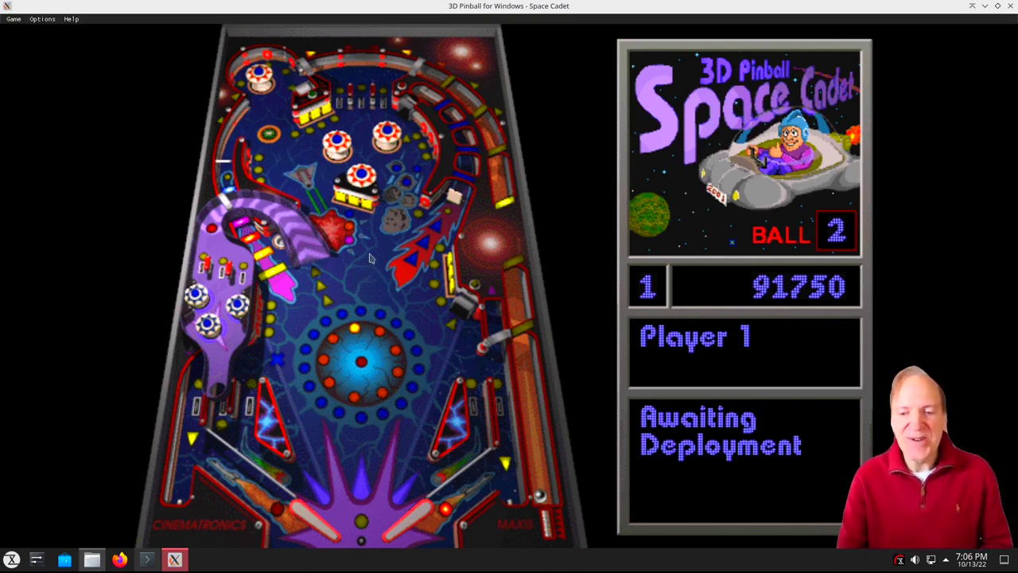
click(15, 21)
click(13, 80)
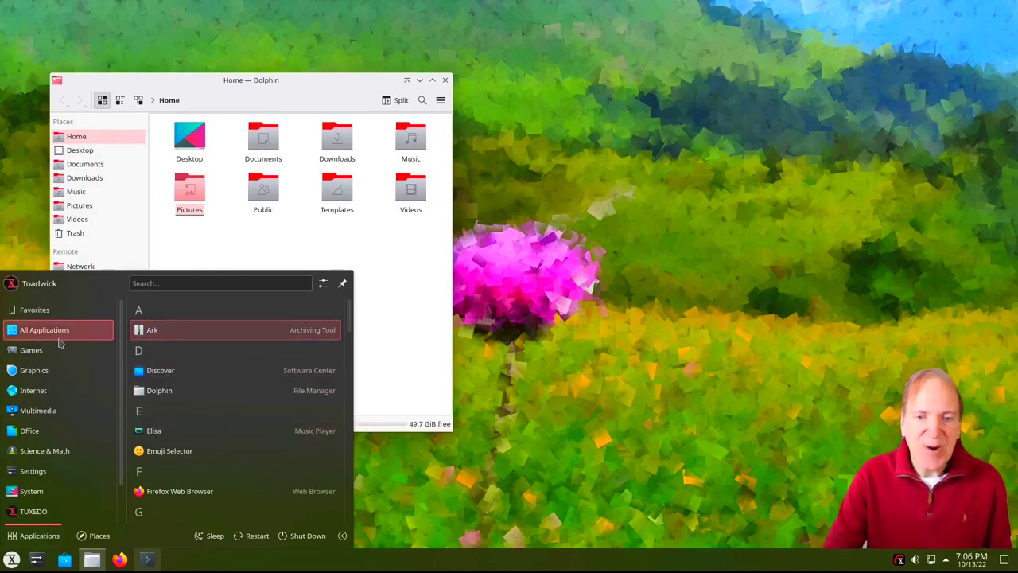
Look through the Games, Graphics, Internet, Multimedia and Office categories in the application launcher
mouse_move(46, 353)
mouse_move(41, 371)
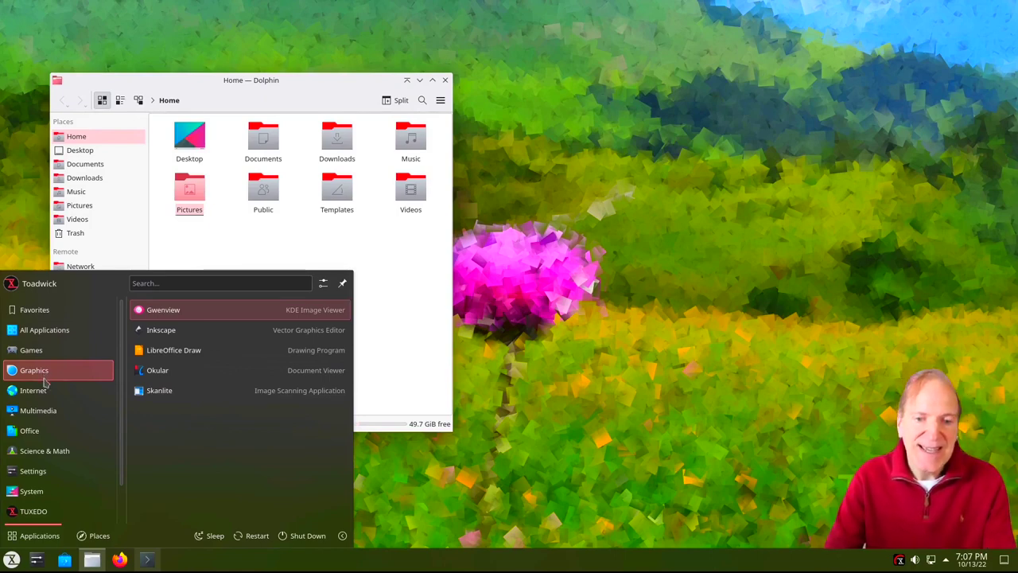
mouse_move(45, 393)
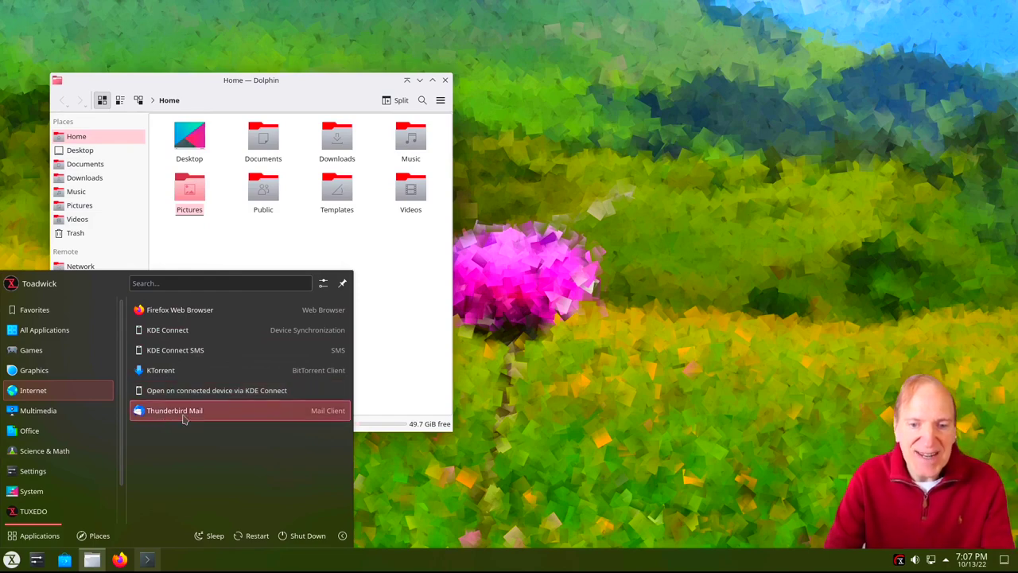
click(50, 411)
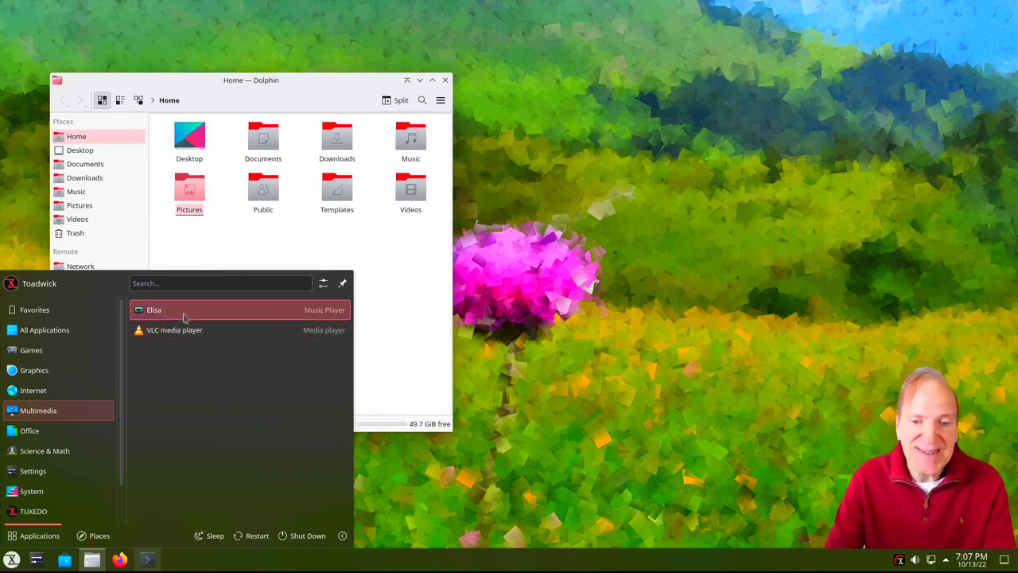
click(47, 434)
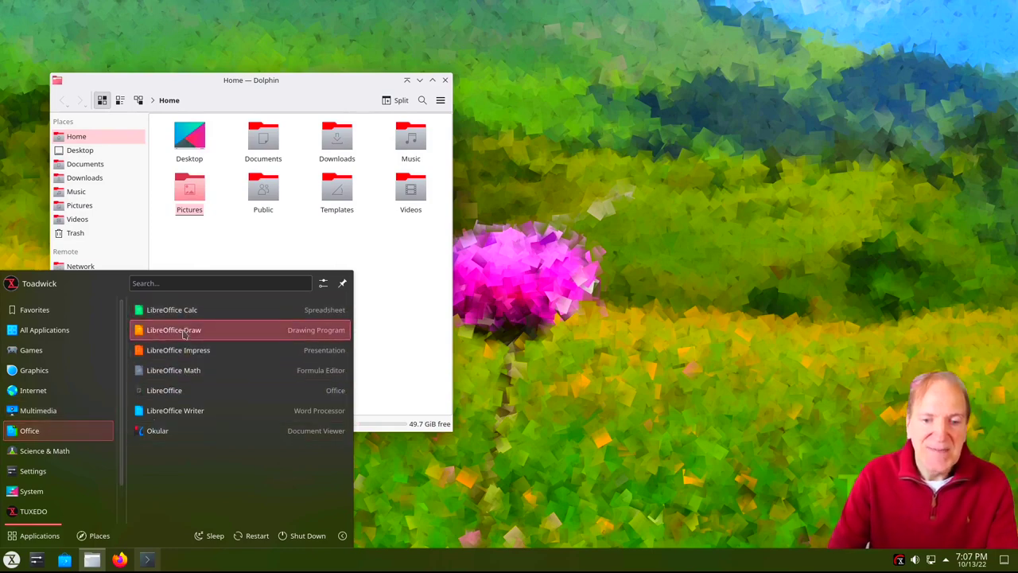
Launch LibreOffice Calc, check the LibreOffice version in its About window, and close Calc
click(176, 410)
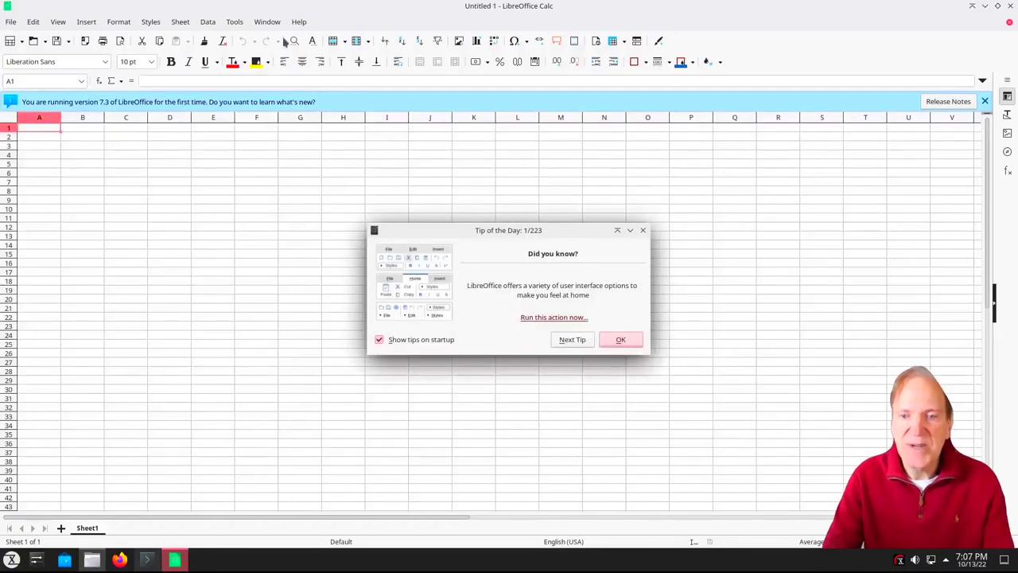
key(Return)
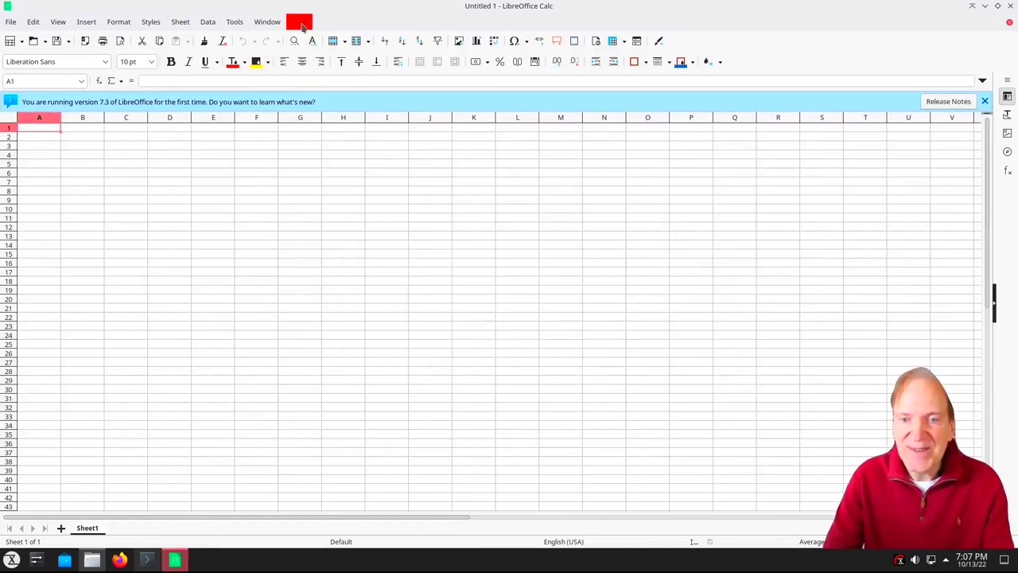
click(299, 22)
click(322, 205)
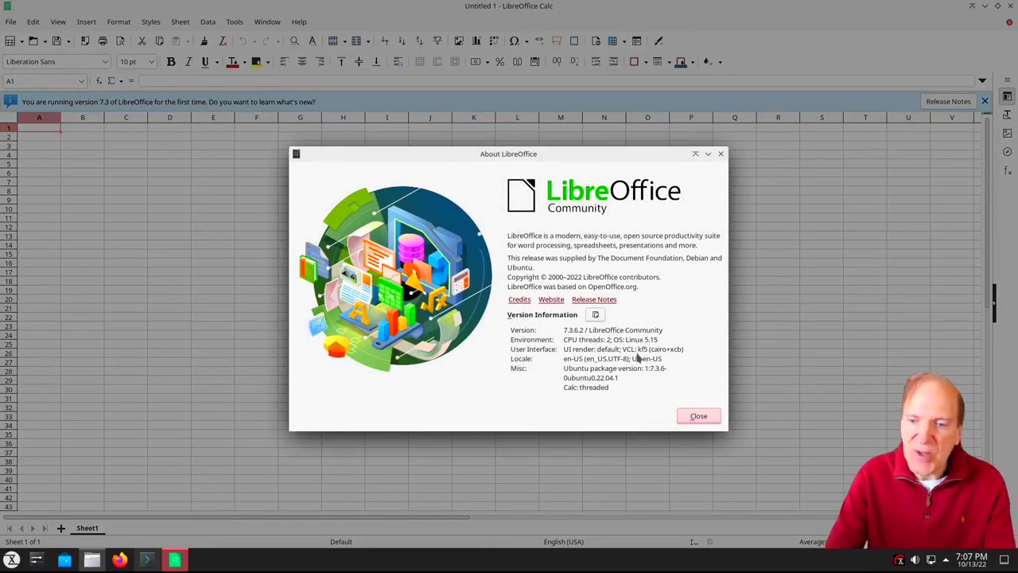
click(700, 416)
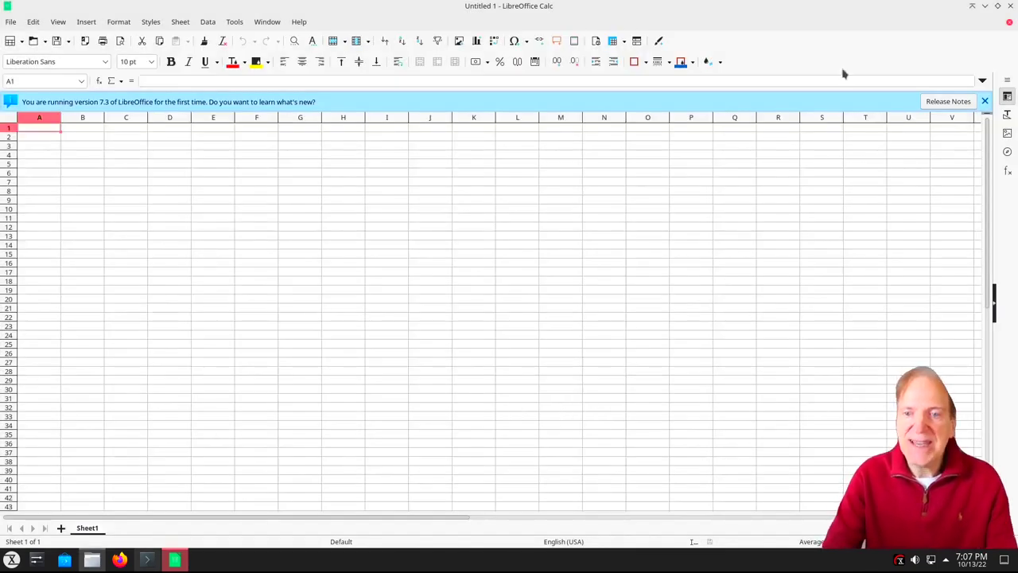
click(1011, 7)
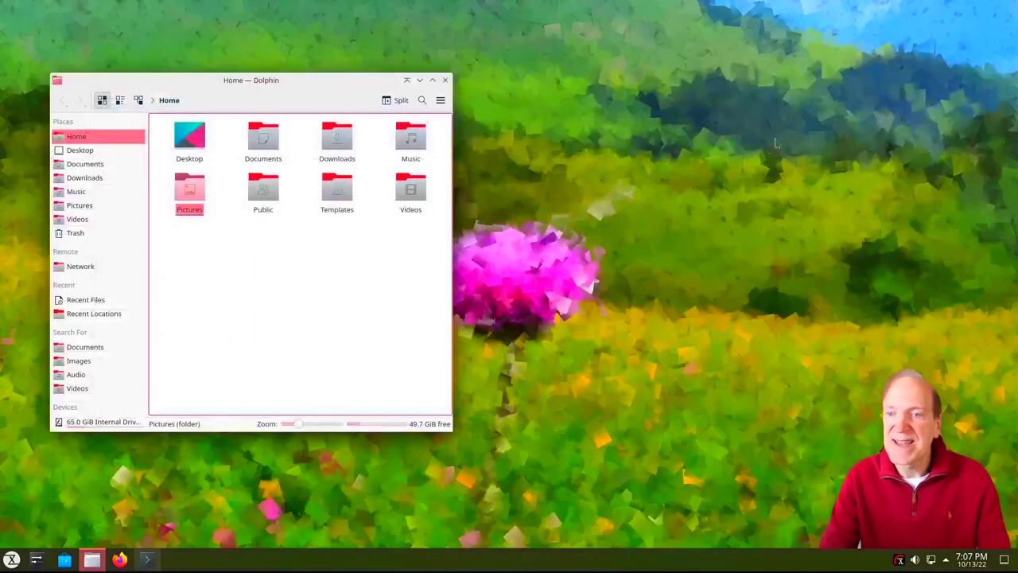
Look through the Multimedia, Settings, System and TUXEDO categories in the application launcher
click(12, 559)
mouse_move(32, 411)
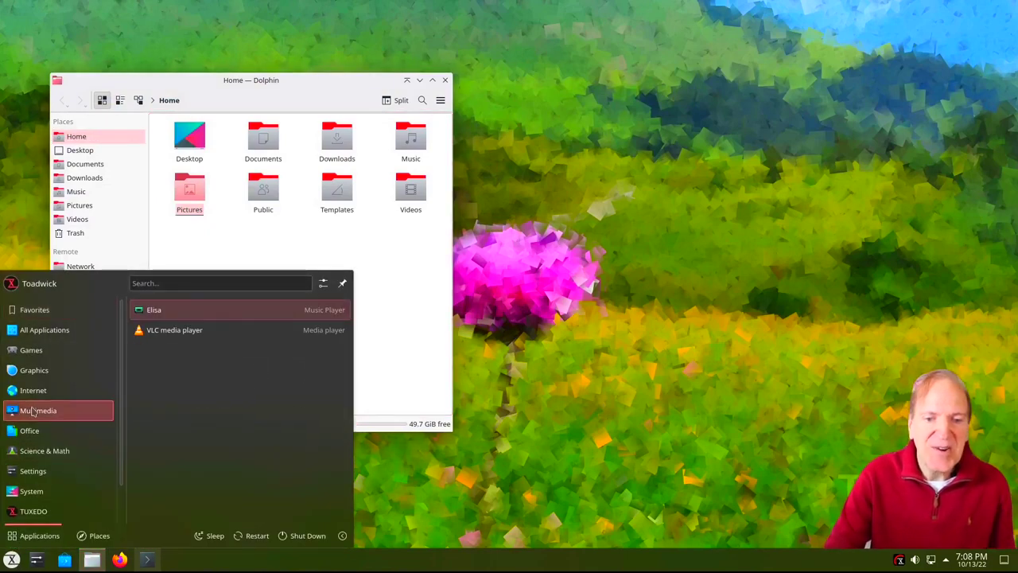
mouse_move(34, 475)
mouse_move(30, 495)
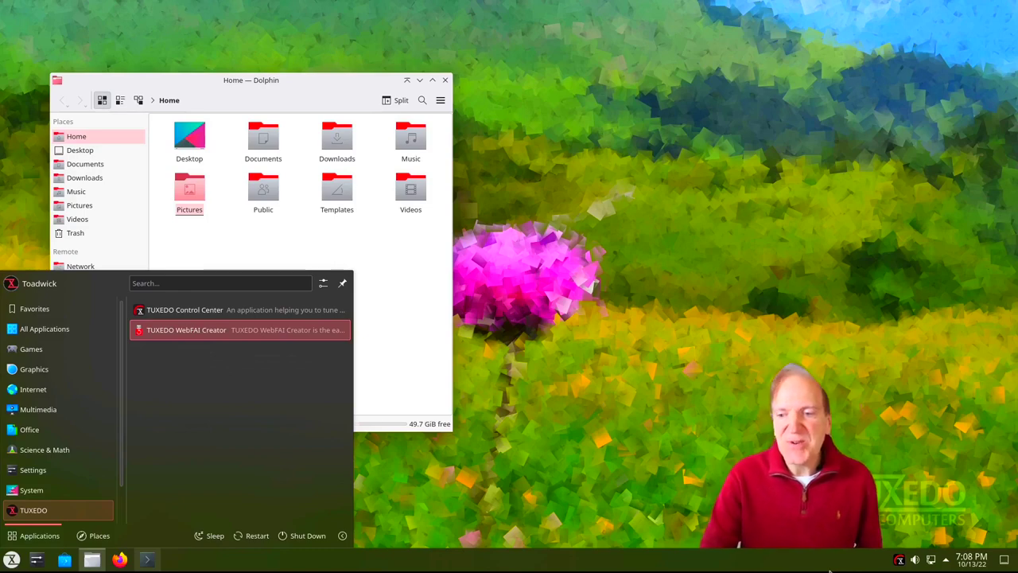
Launch TUXEDO Control Center from the system tray and examine the CPU gauges on its dashboard
right_click(900, 561)
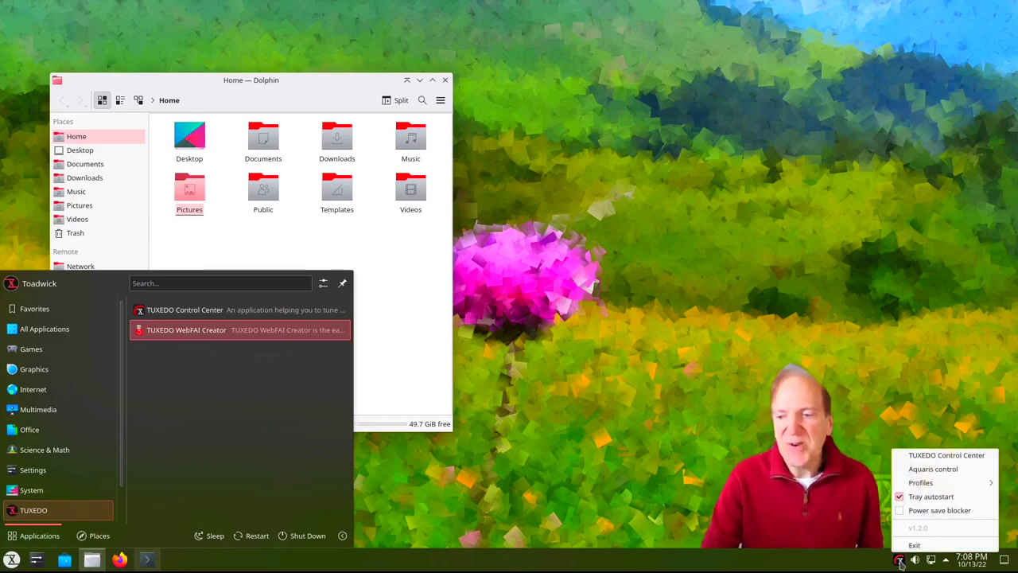
click(928, 456)
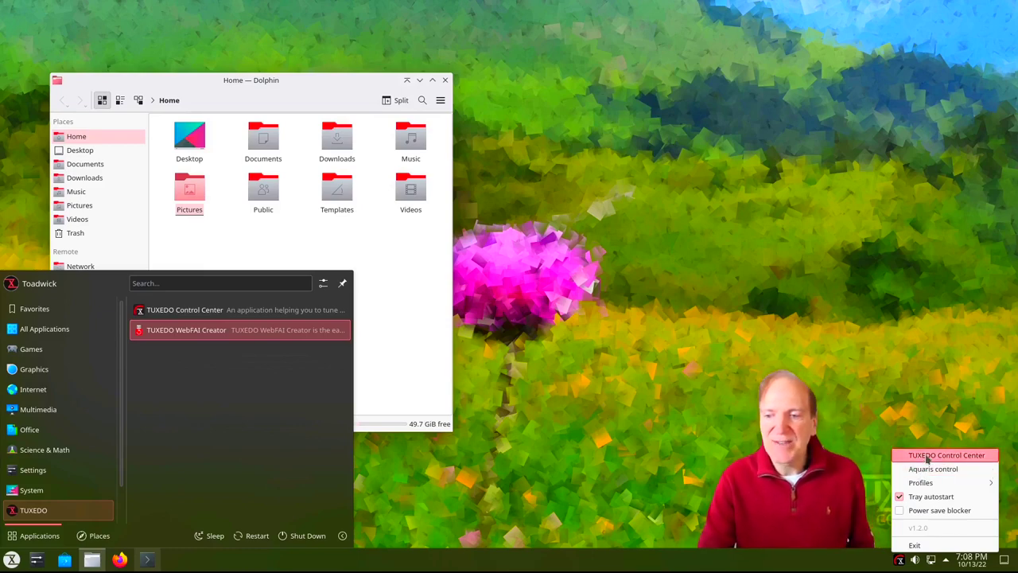
click(928, 457)
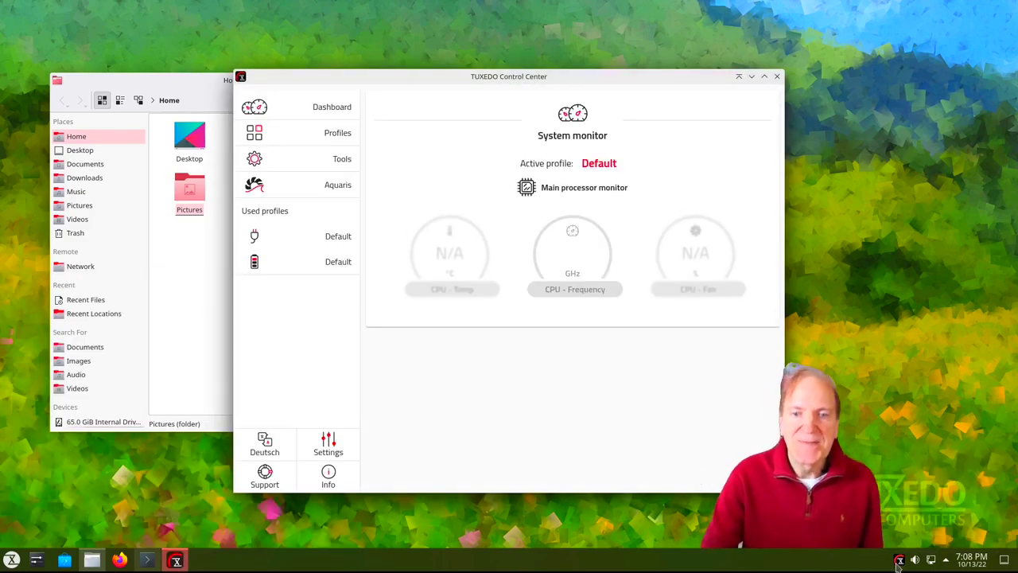
mouse_move(689, 291)
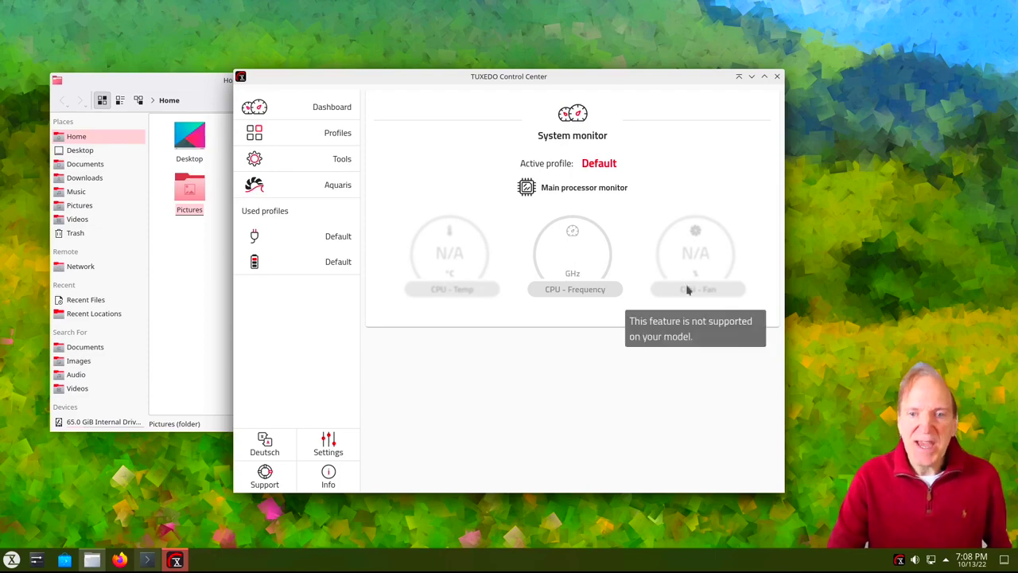
Review the TUXEDO Control Center profiles and try toggling the Cool and breezy and Default profiles
click(299, 130)
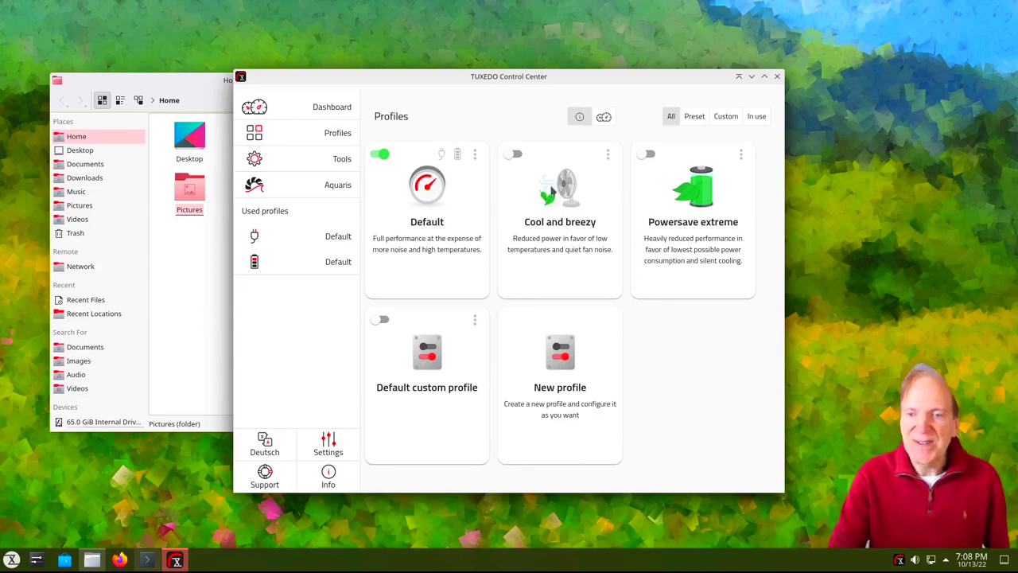
click(514, 154)
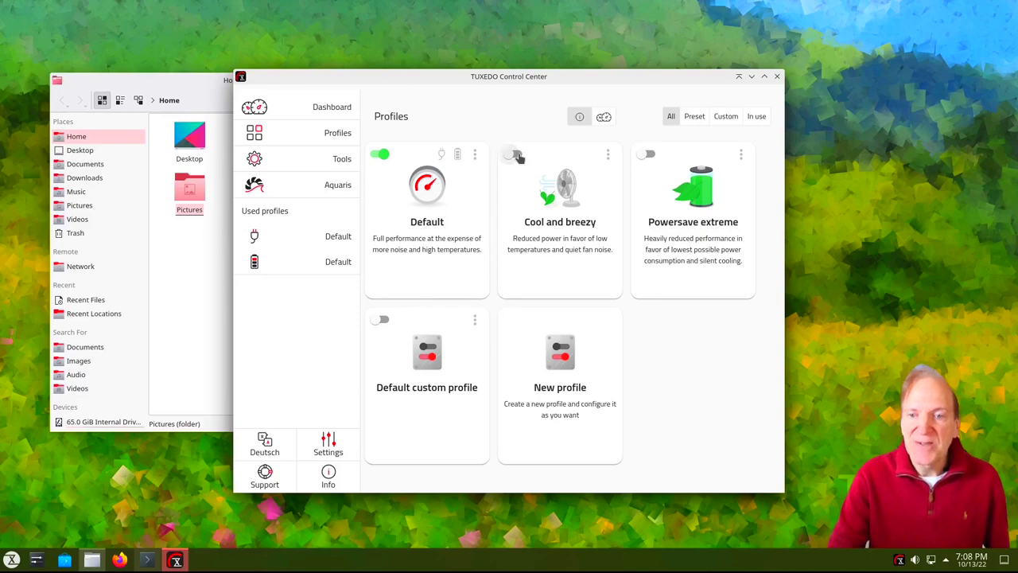
click(381, 155)
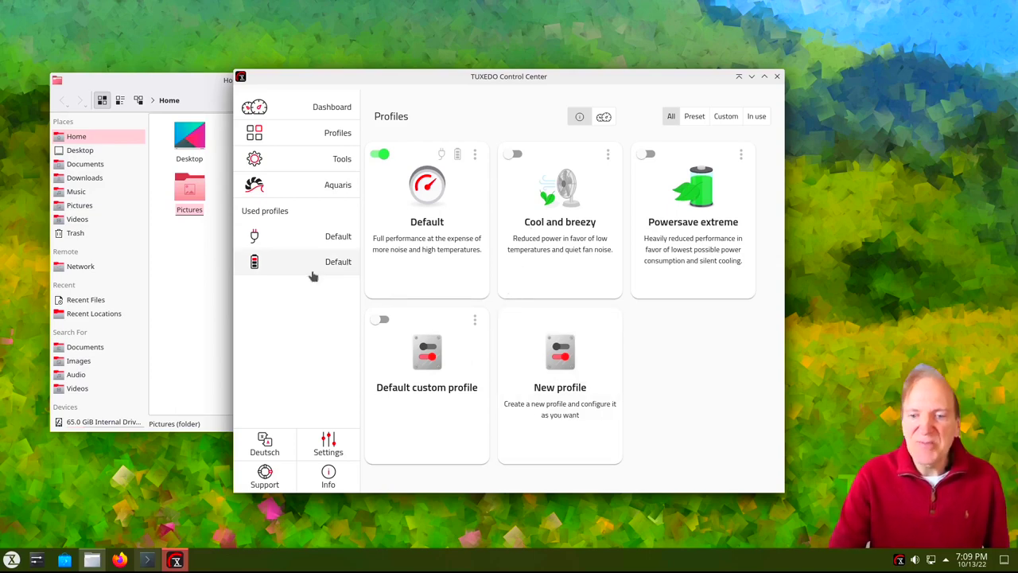
Show the Control Center's tools and read the Change Crypt Password section
click(272, 161)
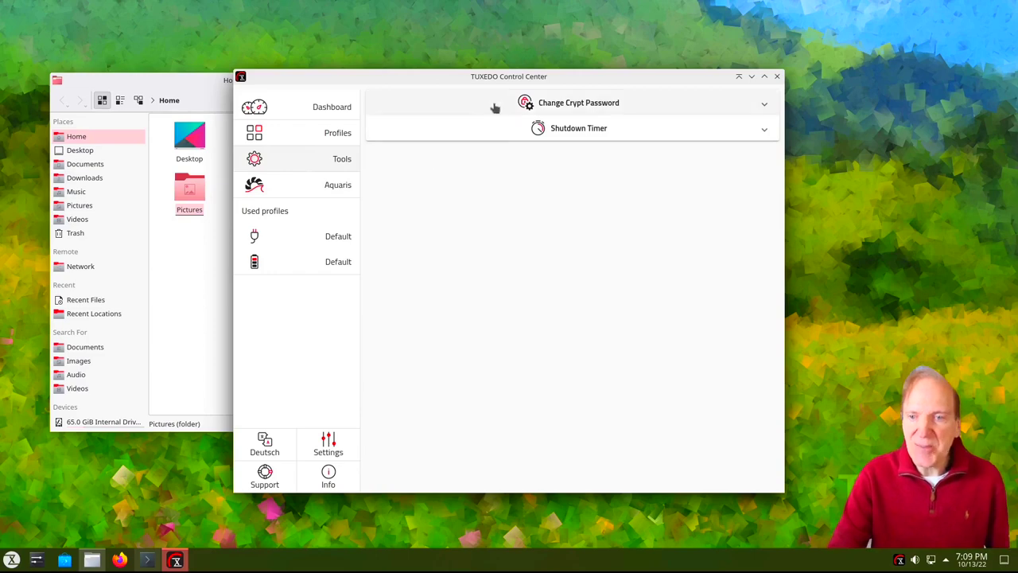
click(573, 101)
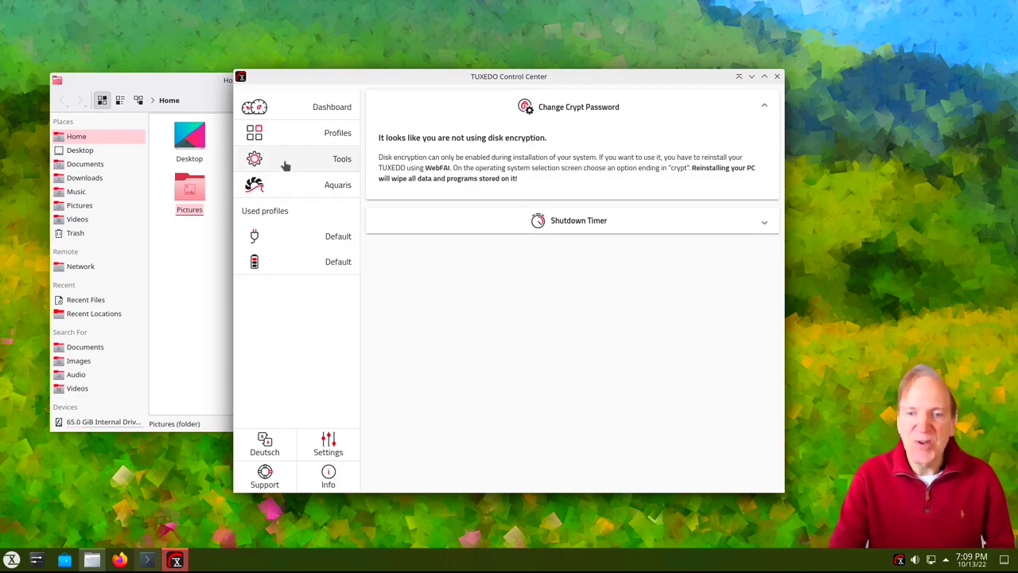
View the Aquaris page and the settings of the Default profile used on mains power
click(288, 188)
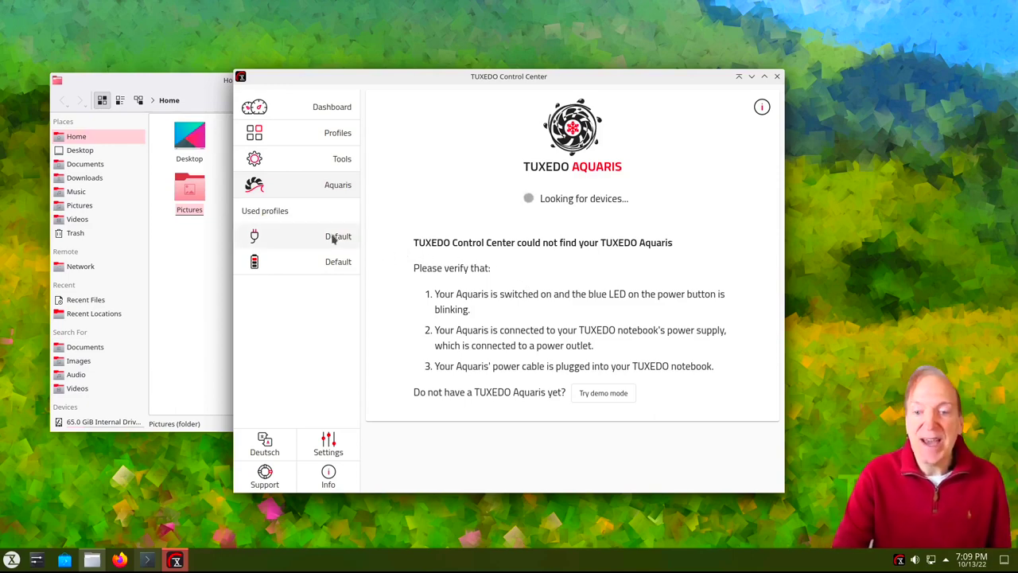
click(290, 237)
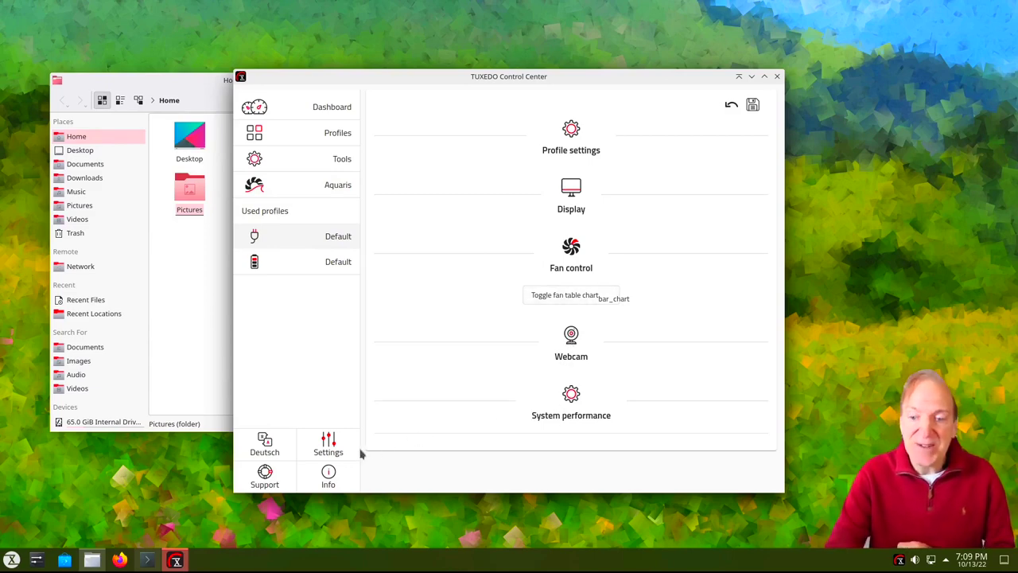
Switch the Control Center's language to Deutsch and back to English, and toggle its theme to dark and back to light
click(268, 442)
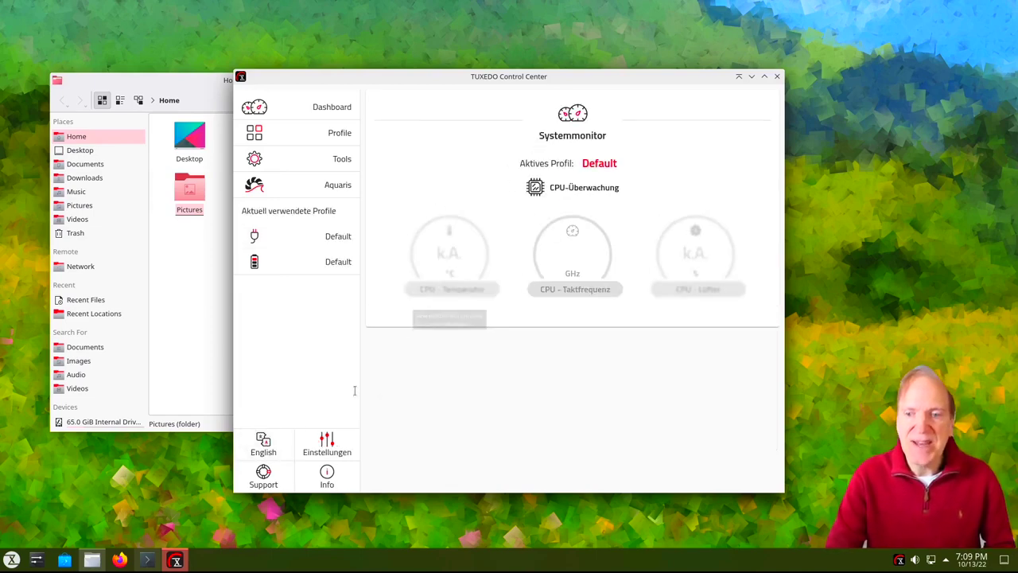
click(268, 445)
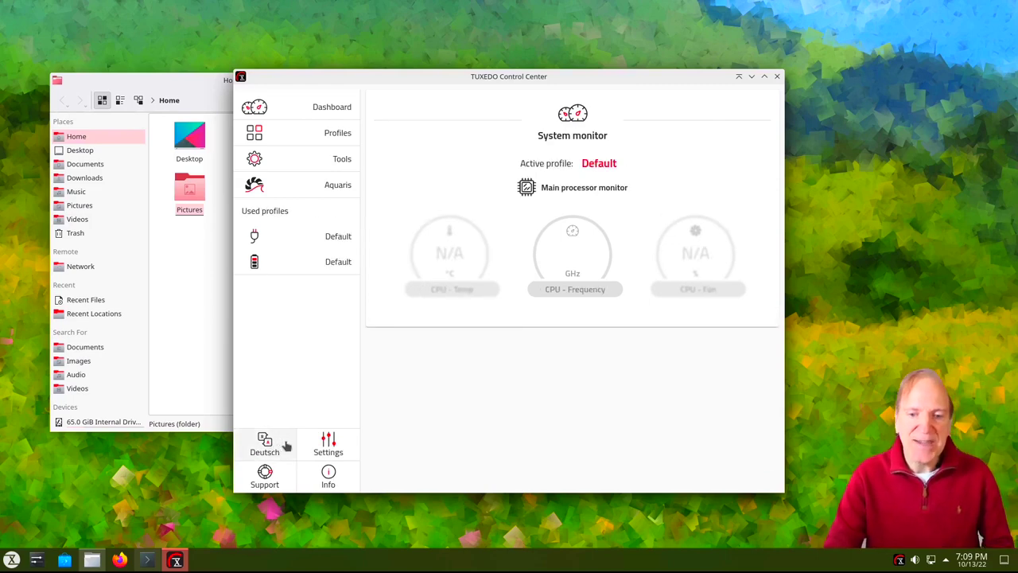
click(334, 450)
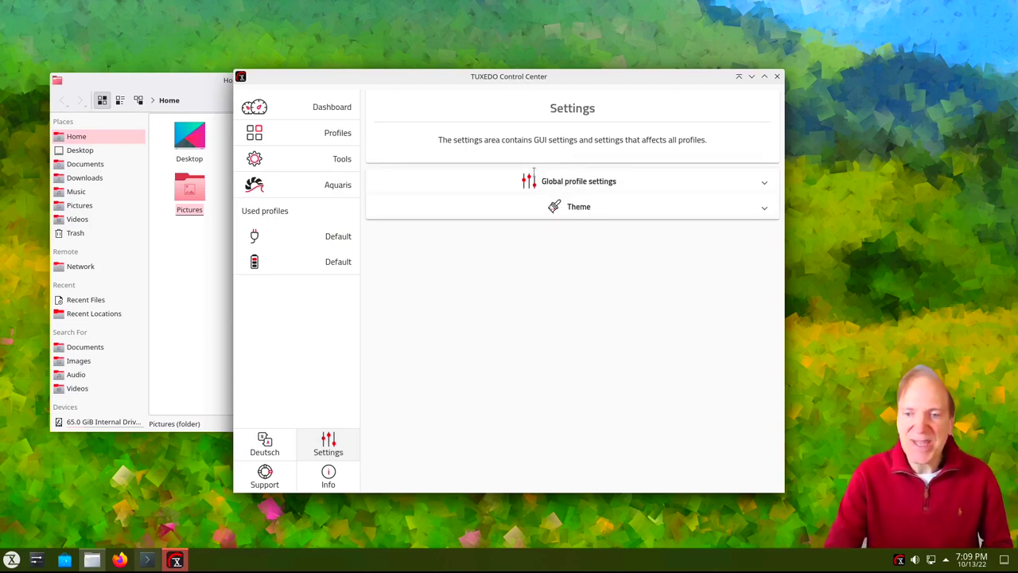
click(563, 209)
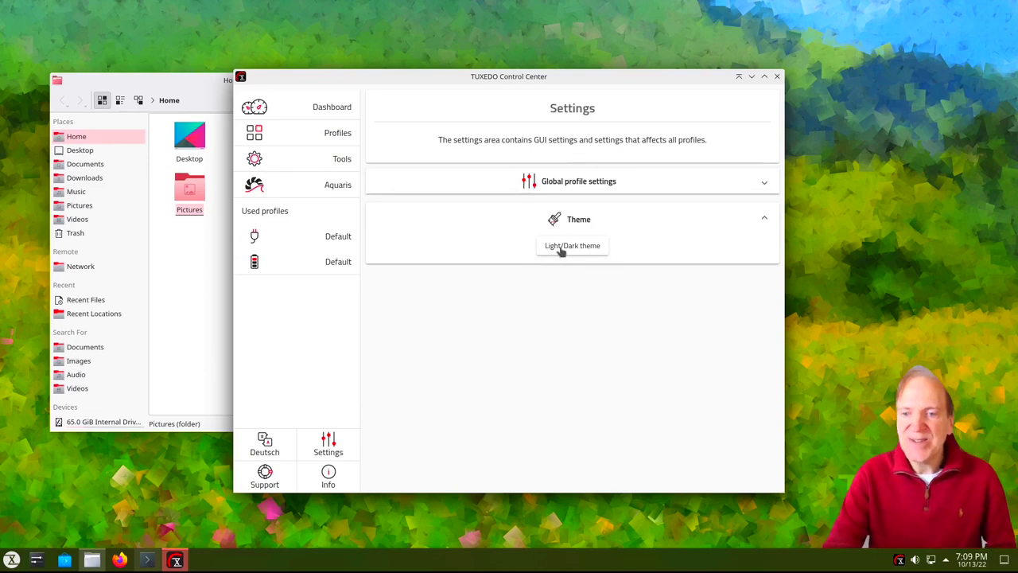
click(561, 248)
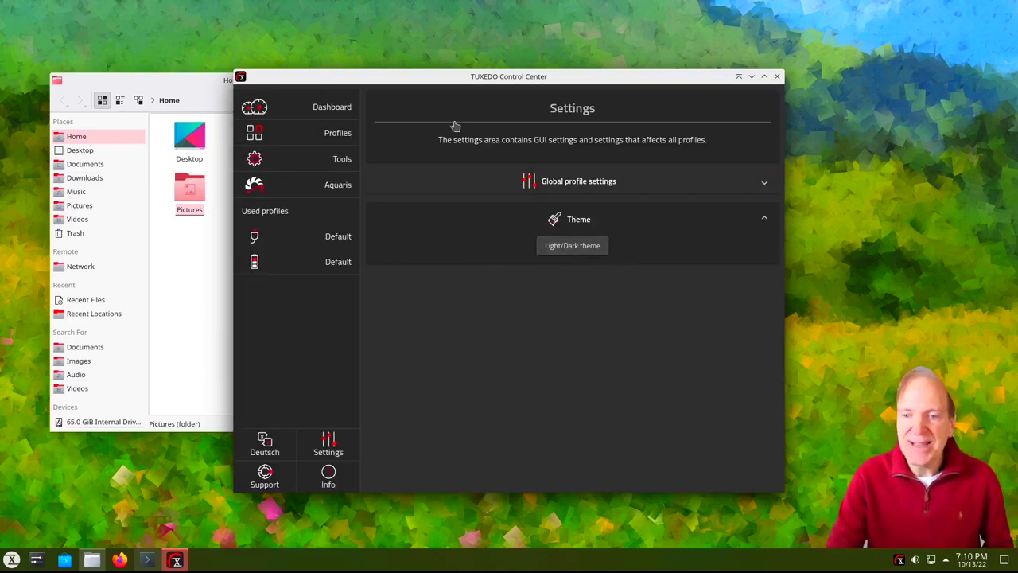
drag(473, 81, 582, 115)
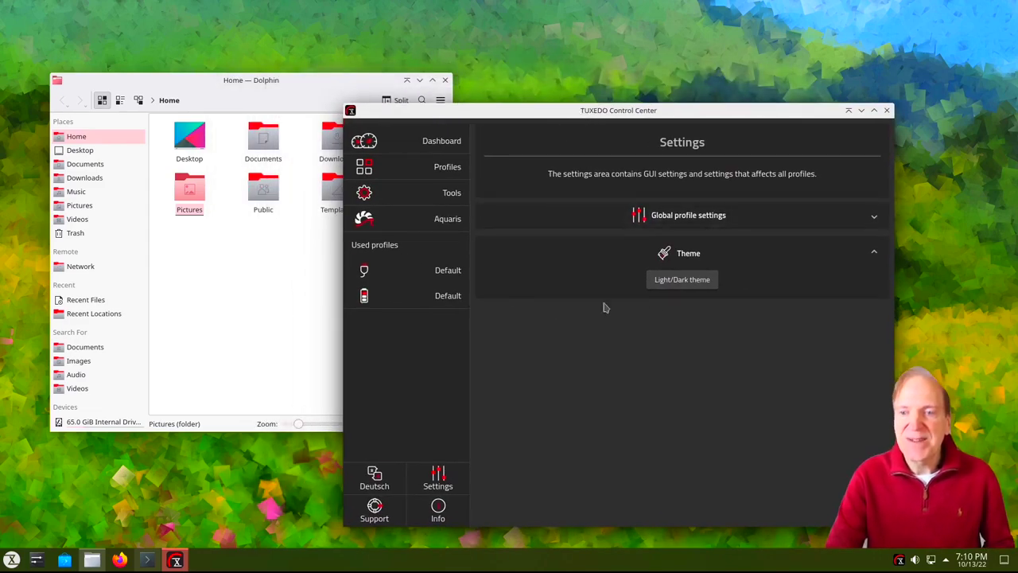
click(672, 284)
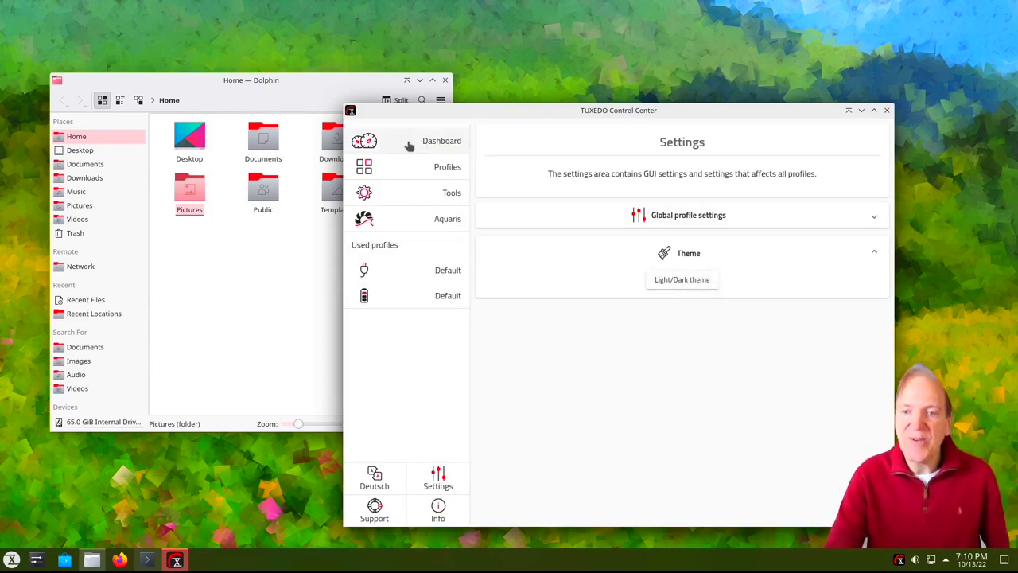
Return to the dashboard and close TUXEDO Control Center
click(465, 144)
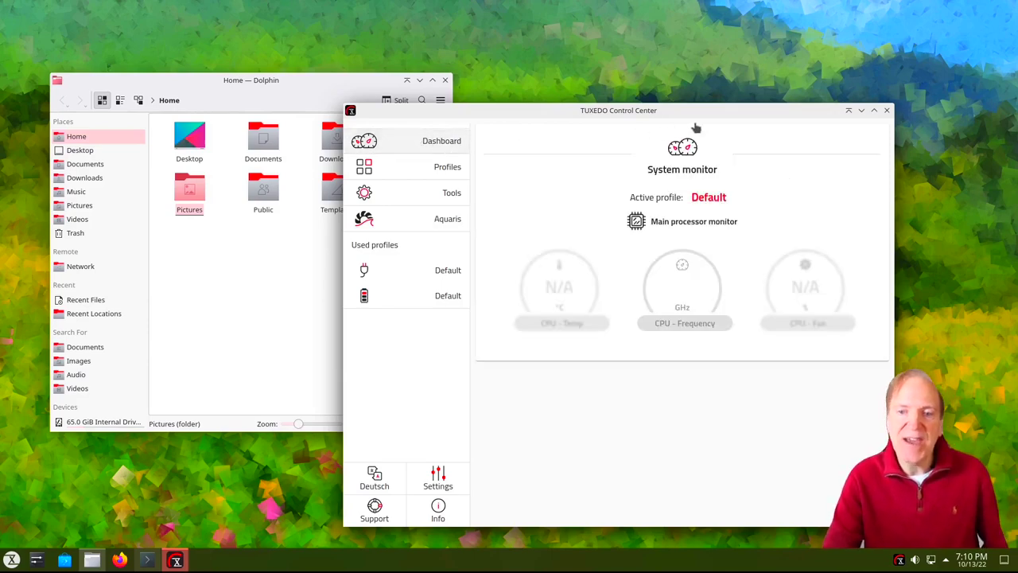
click(888, 110)
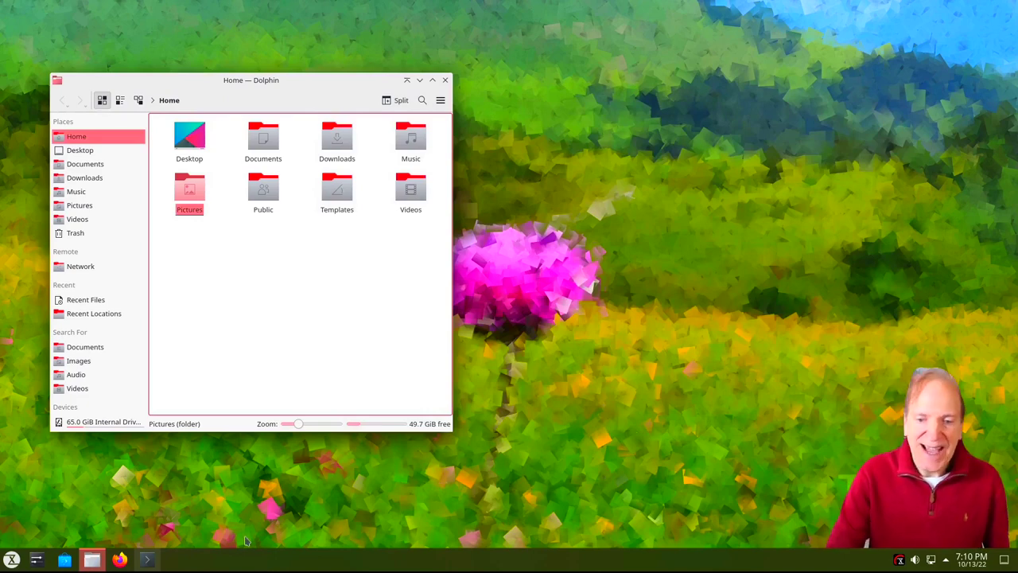
Launch TUXEDO WebFAI Creator, choose the TUXEDO FAI Desktop PC image and reveal the hidden target drives
click(12, 561)
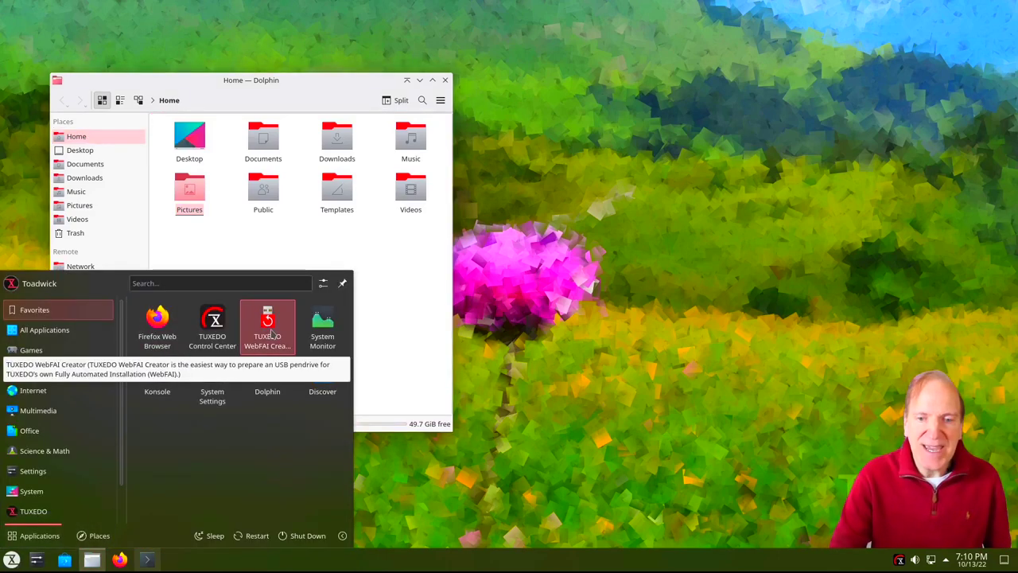
click(272, 334)
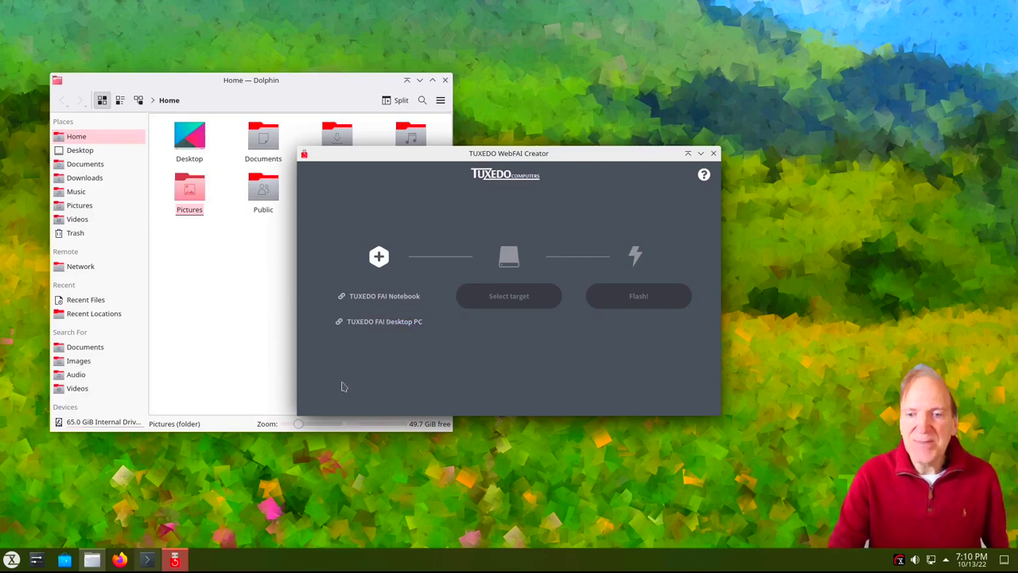
click(376, 323)
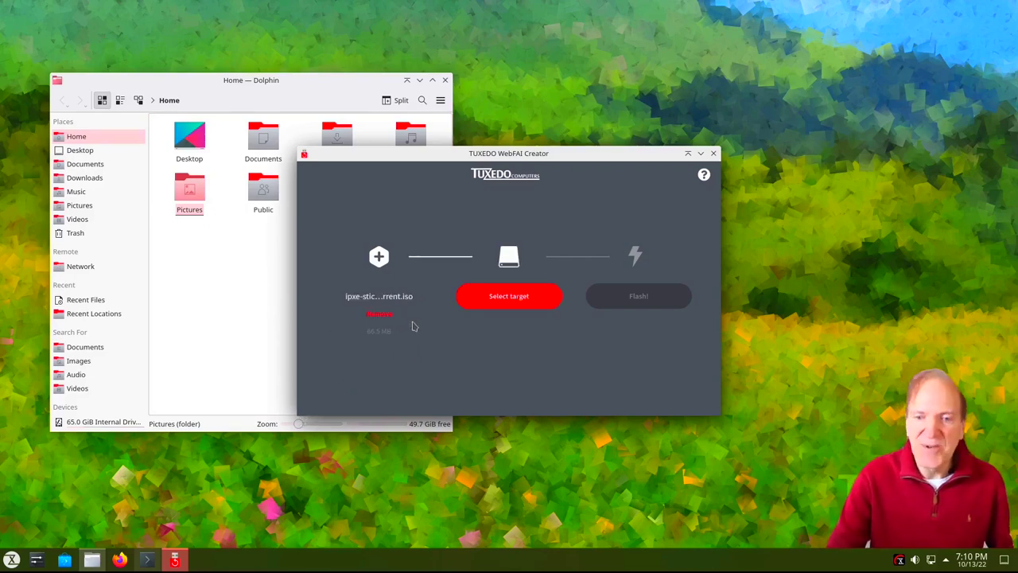
click(515, 296)
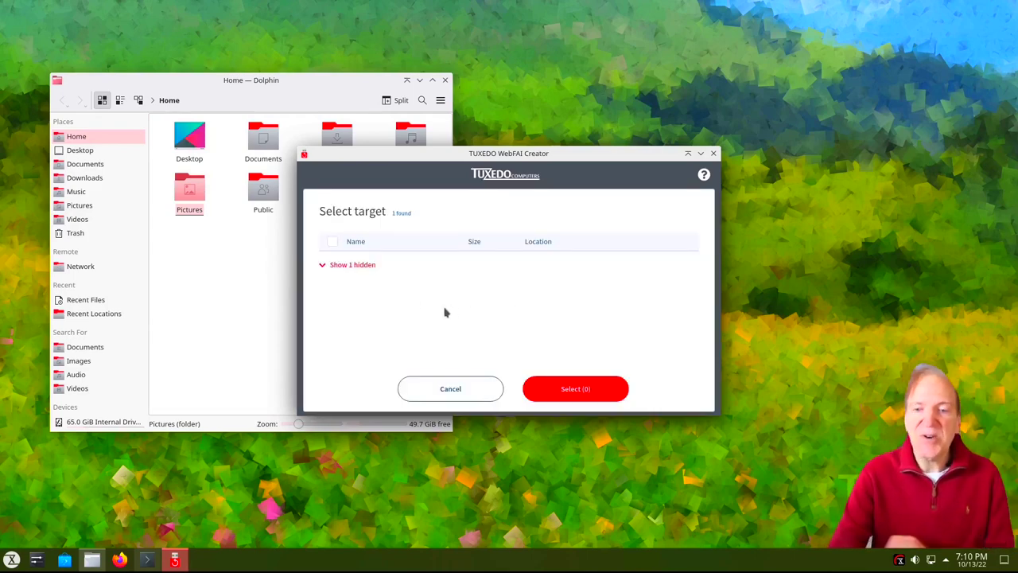
click(324, 267)
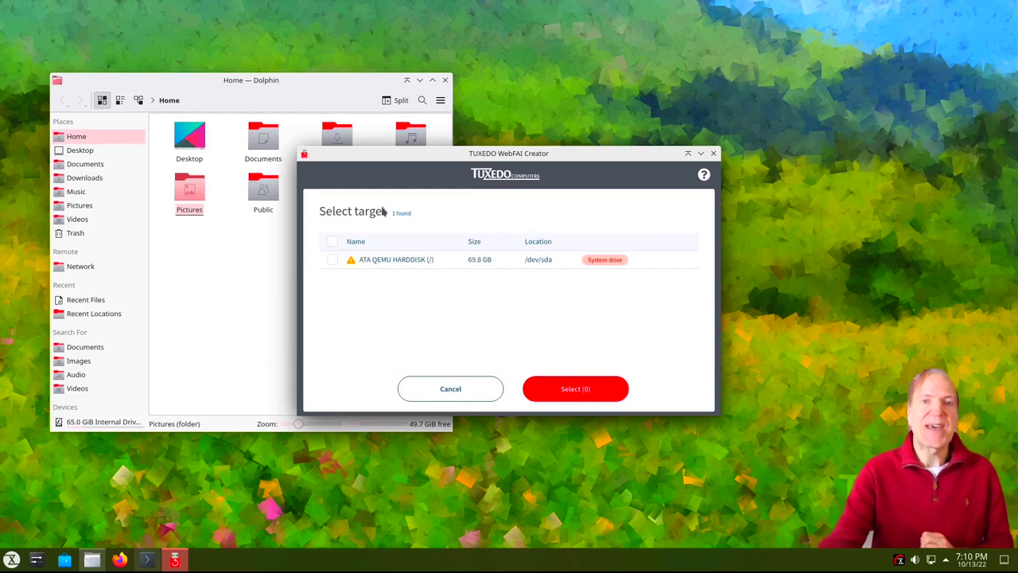
Cancel the target selection, view the chosen image's full file name and close TUXEDO WebFAI Creator
click(448, 388)
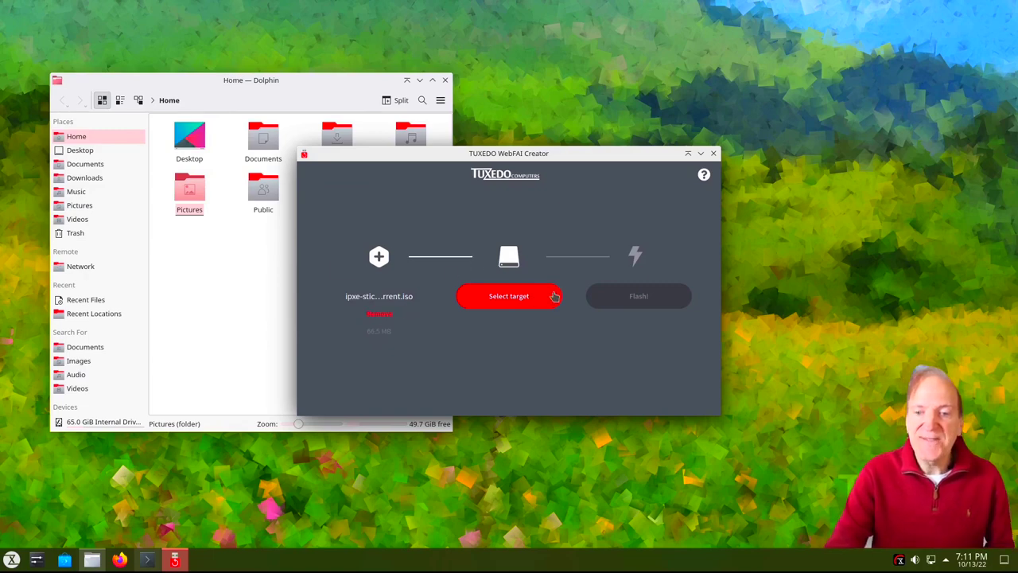
click(388, 299)
click(593, 346)
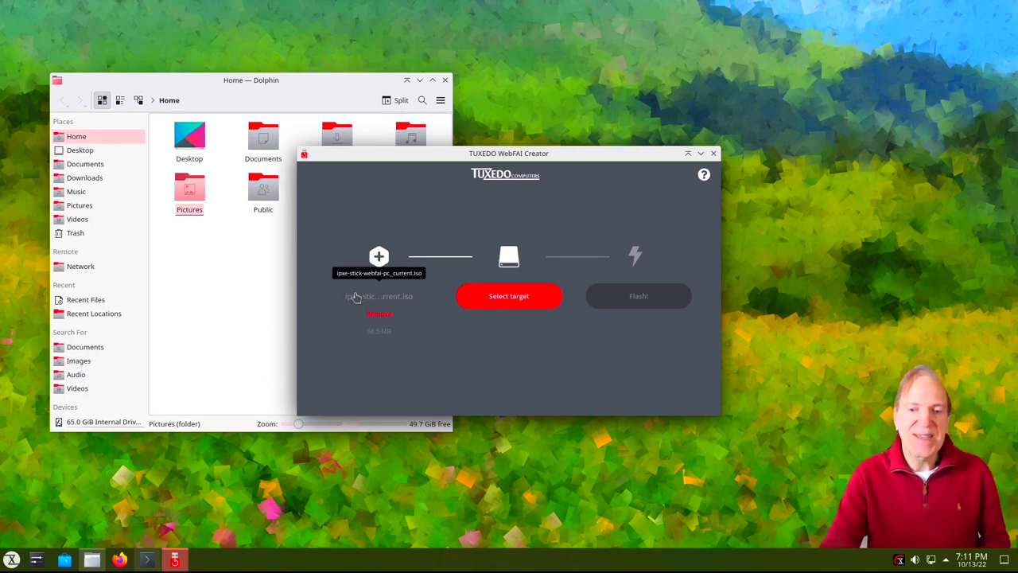
click(713, 153)
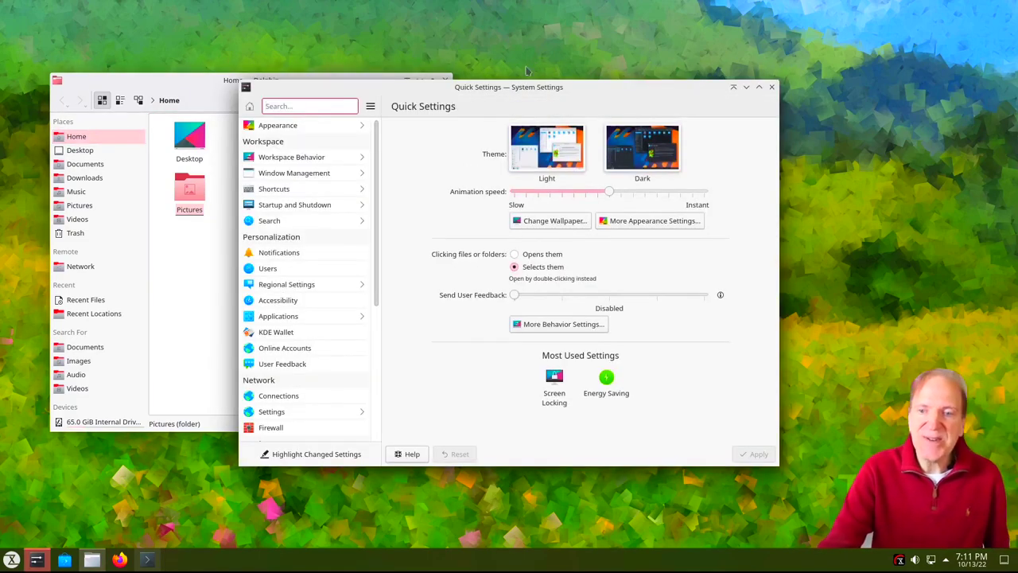
Reposition the System Settings window and apply the Dark theme from the quick settings
drag(513, 90, 658, 41)
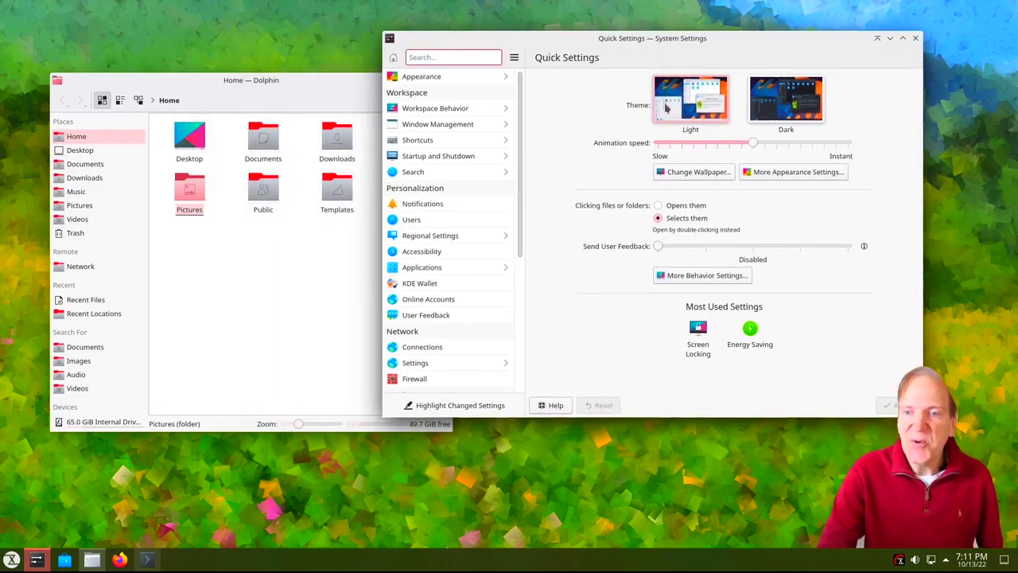
click(796, 99)
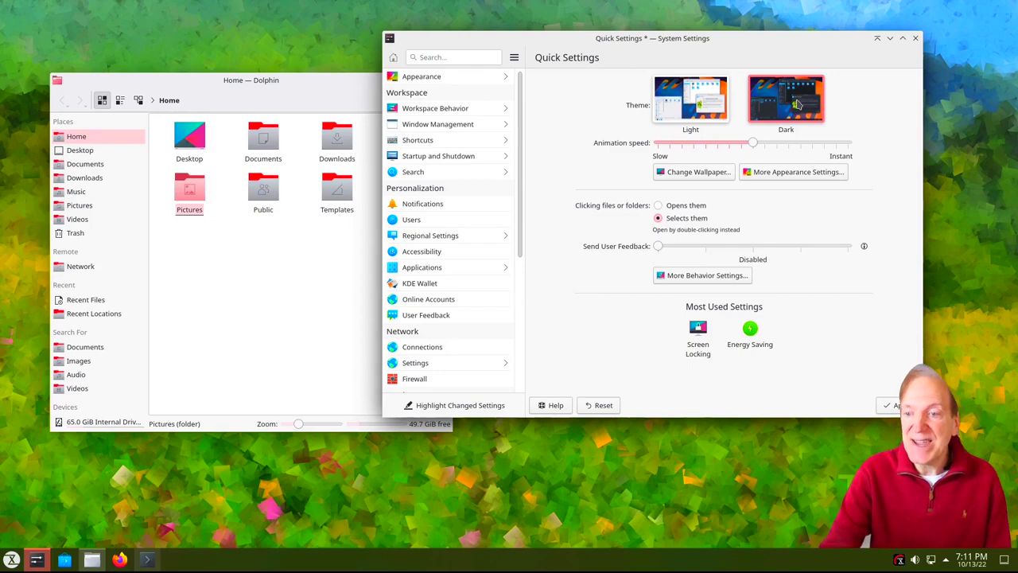
click(888, 405)
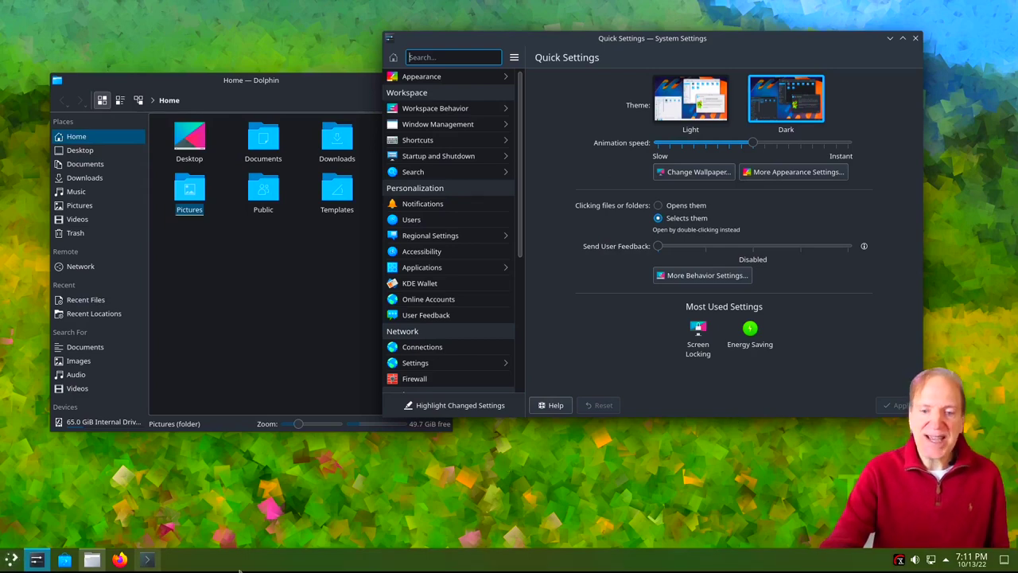
Check how the application launcher looks in the dark theme, browsing the Multimedia, Graphics and Internet categories, and dismiss it
click(10, 559)
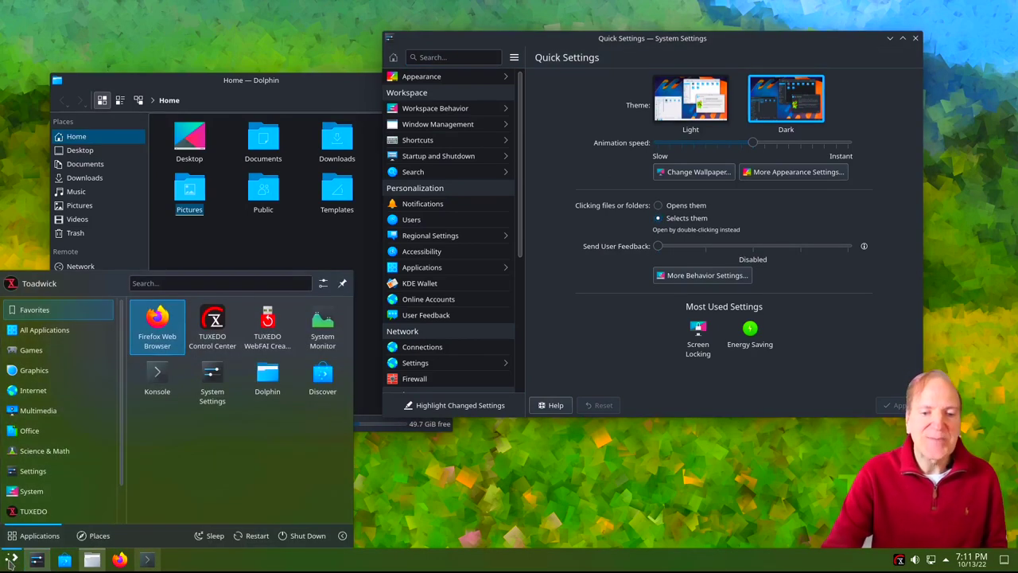
mouse_move(40, 469)
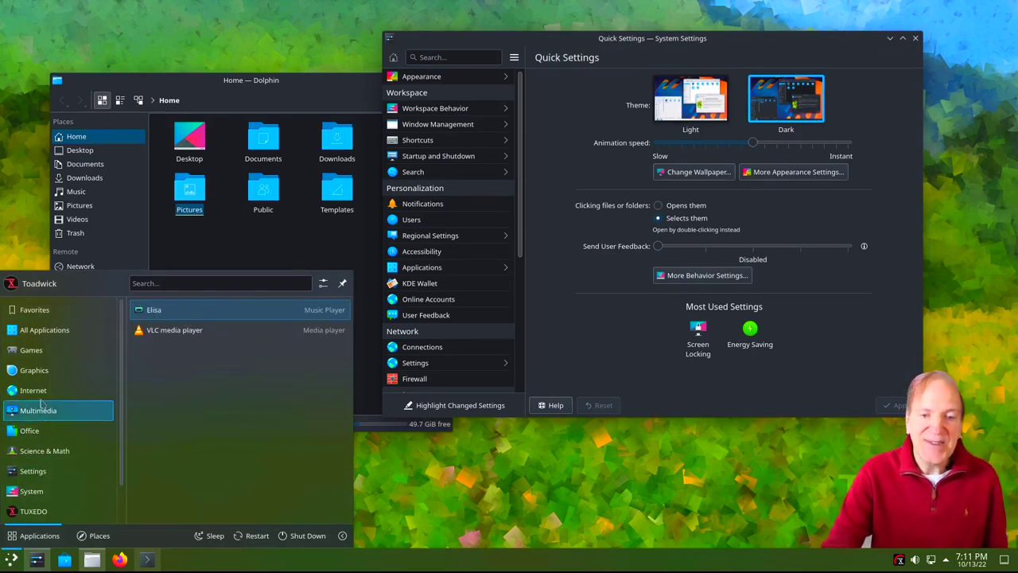
mouse_move(48, 350)
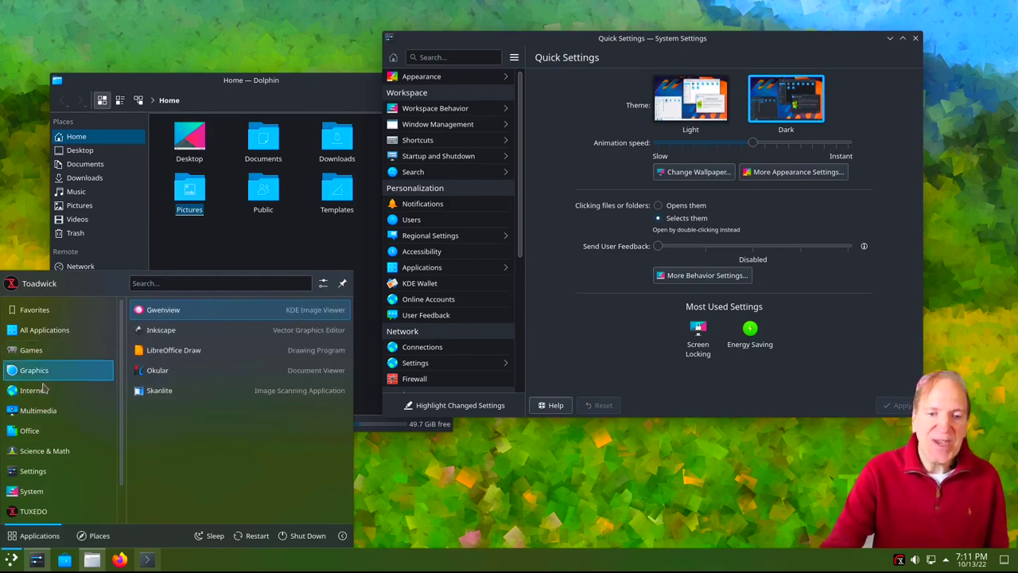
mouse_move(42, 397)
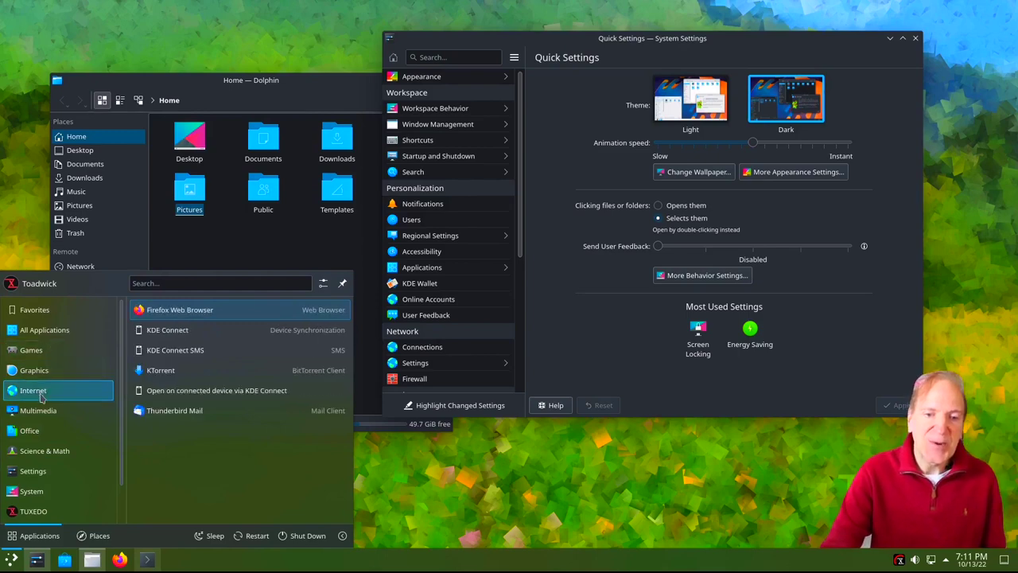
click(600, 313)
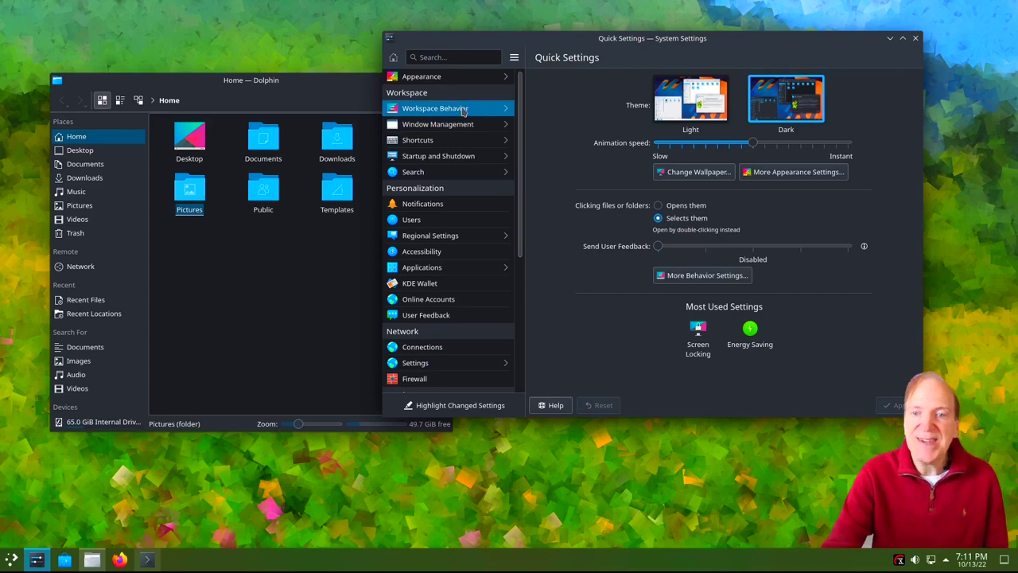
Apply the TUXEDO Dark global theme in the appearance settings
click(453, 76)
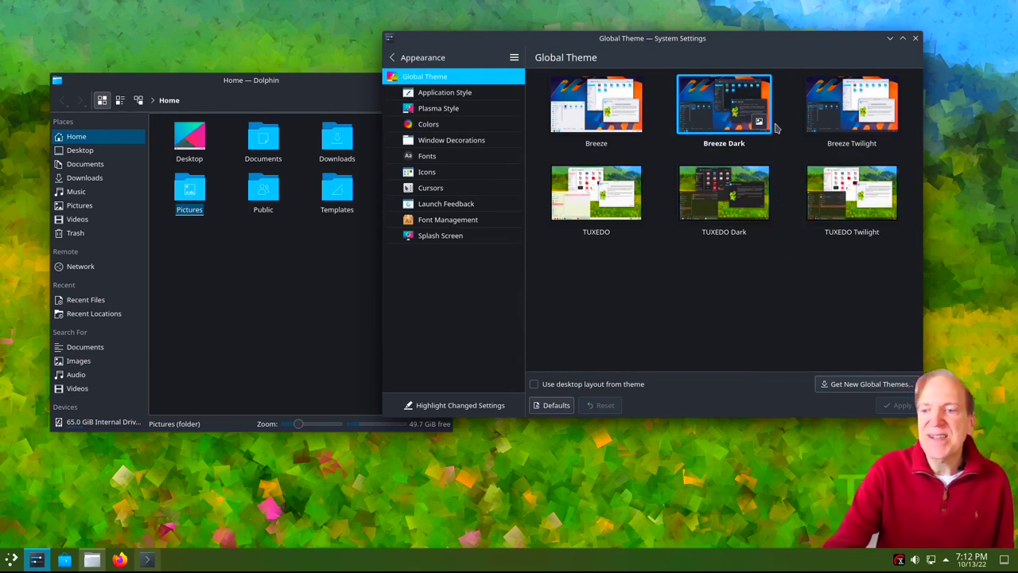
click(733, 196)
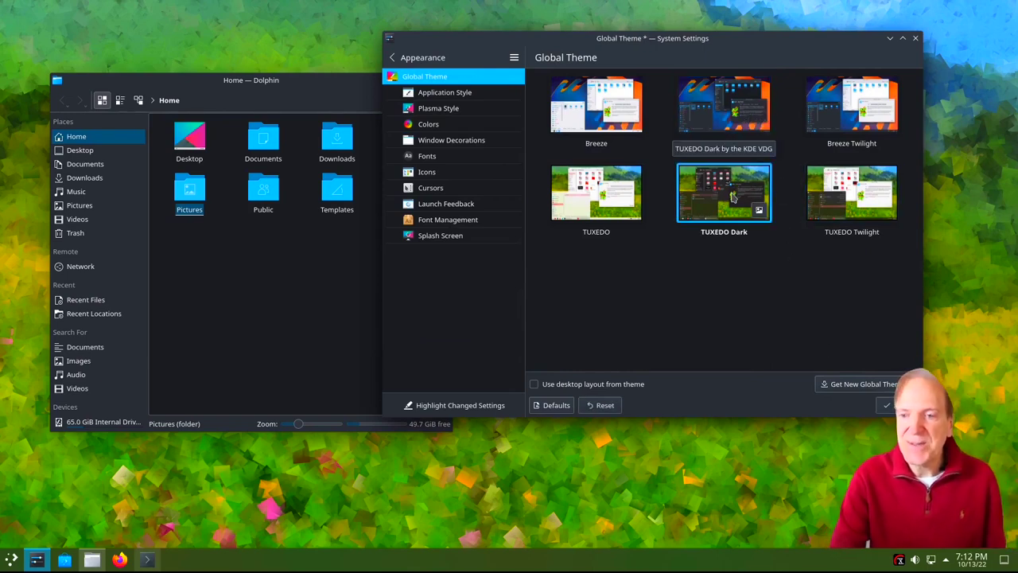
click(891, 406)
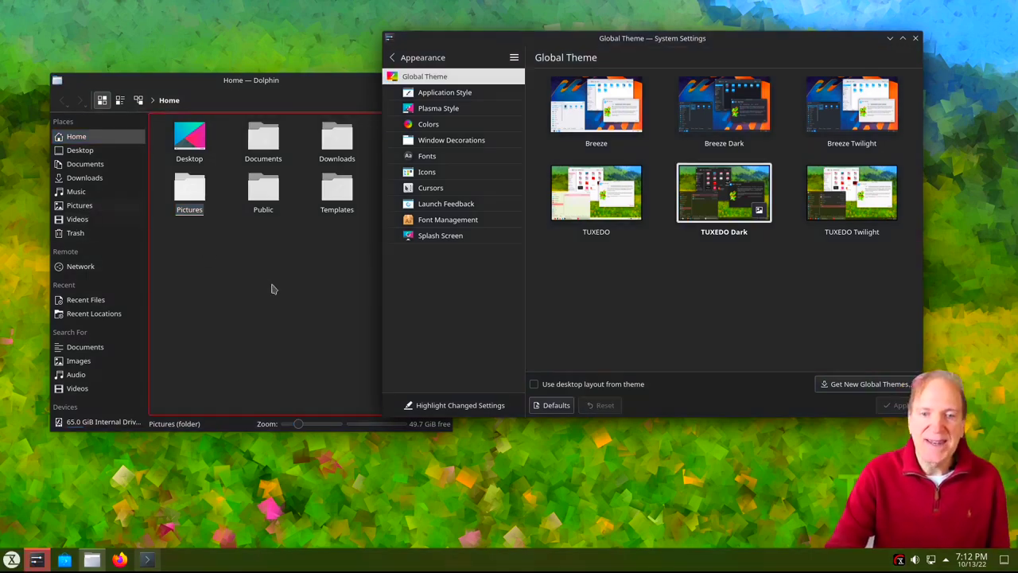
Look through the Pictures, Downloads and Home folders in Dolphin with the new theme
click(269, 286)
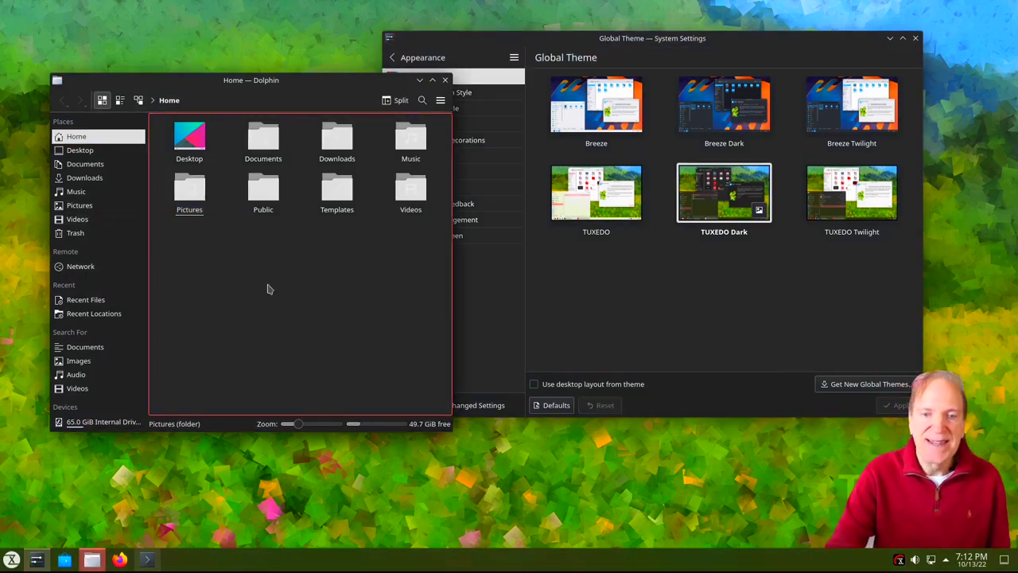
click(79, 205)
click(87, 179)
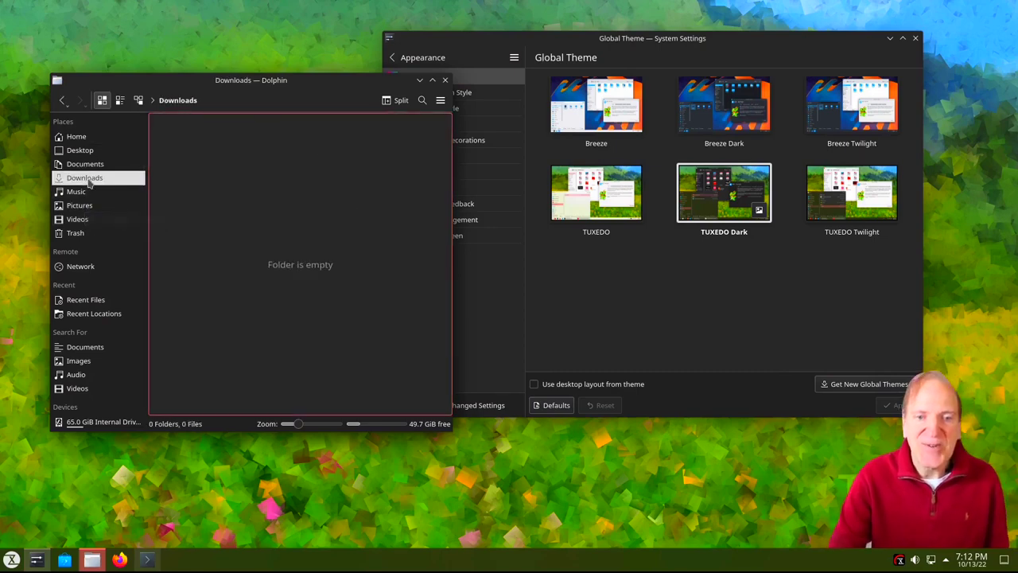
click(77, 137)
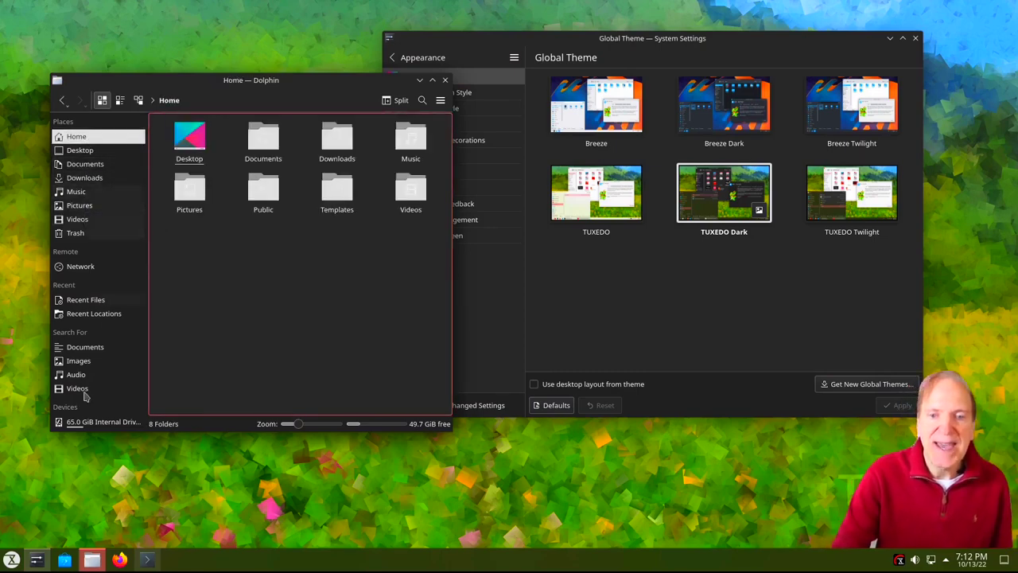
Check the application launcher's Office category in the TUXEDO Dark theme, dismiss it and return to System Settings
click(11, 561)
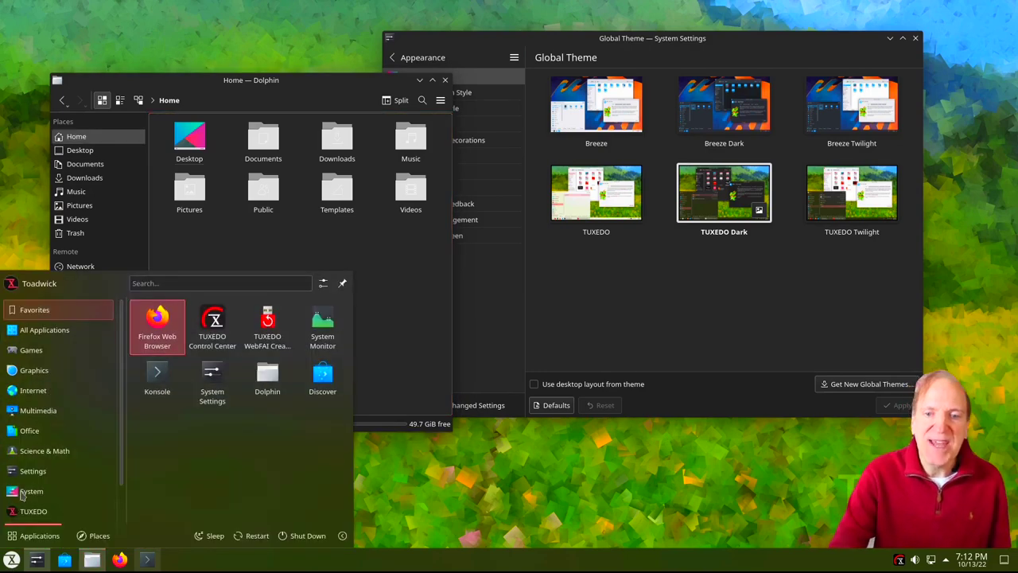
mouse_move(38, 393)
mouse_move(31, 437)
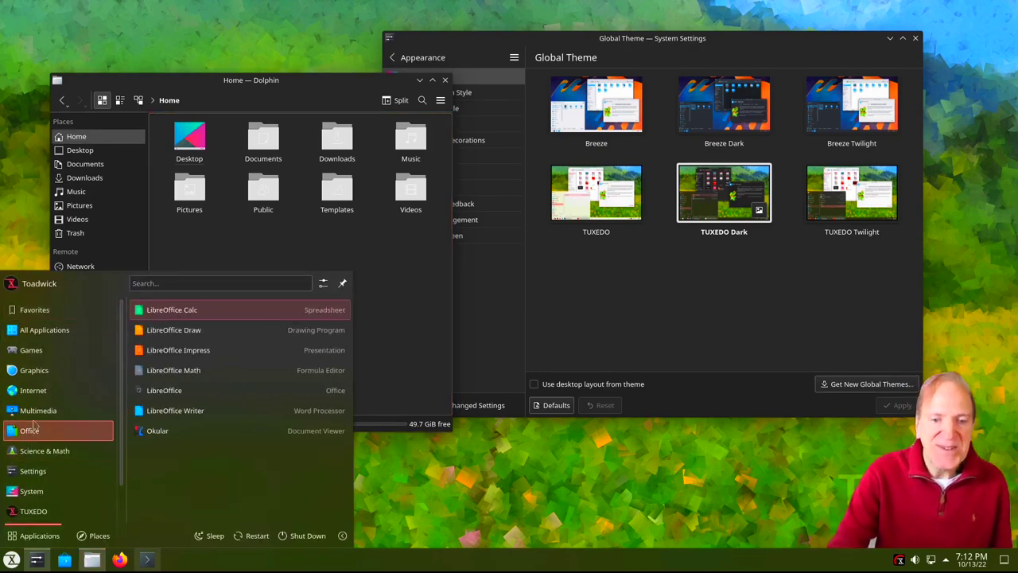
click(406, 317)
click(650, 315)
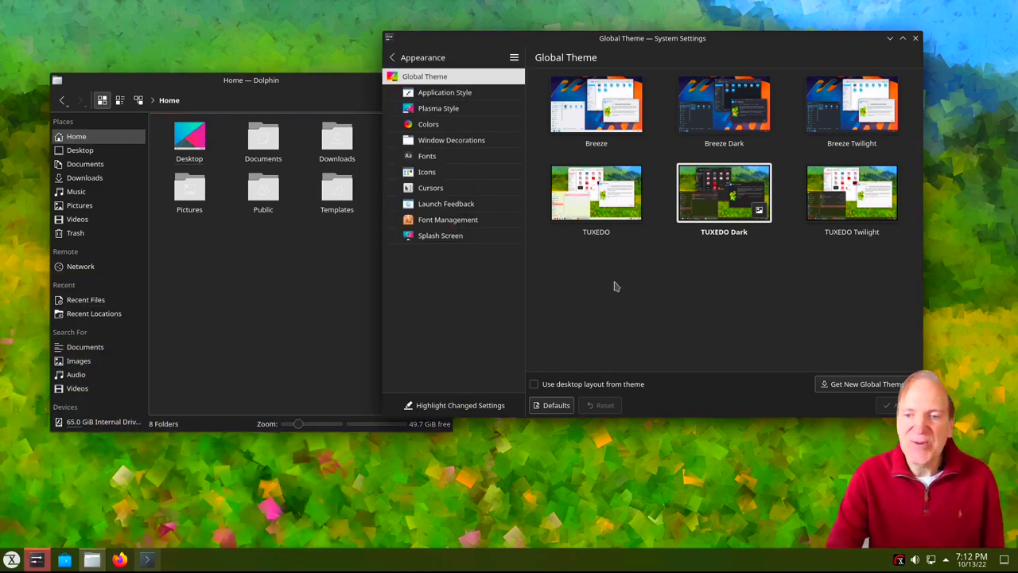
Look over the available application styles, Plasma styles and color schemes in the appearance settings
click(463, 96)
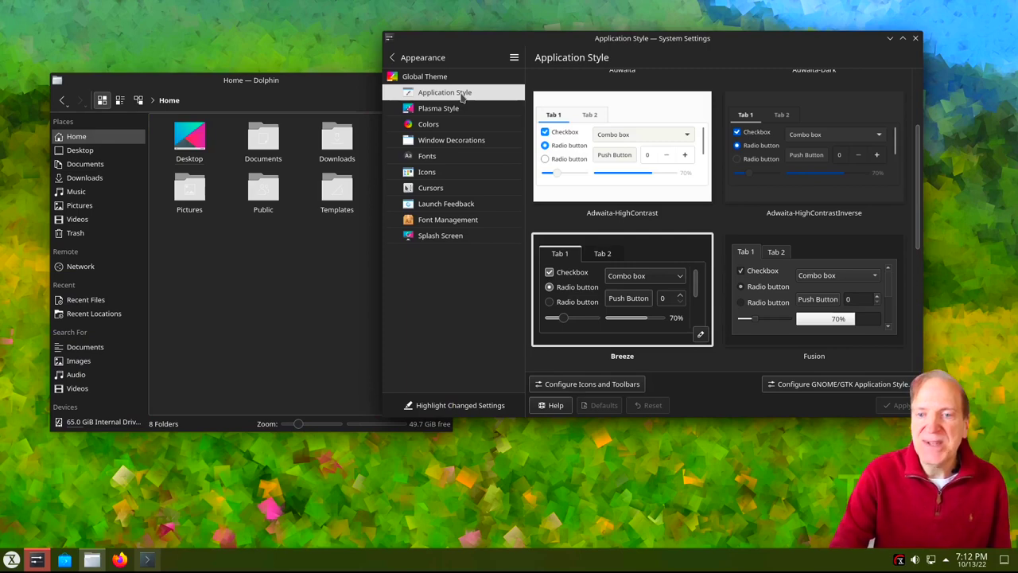
click(457, 110)
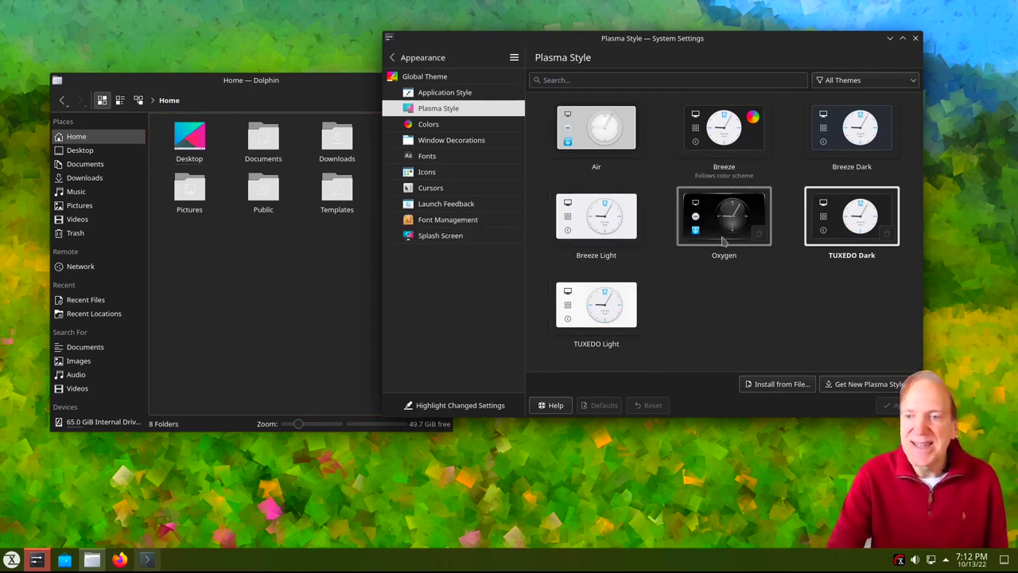
click(448, 130)
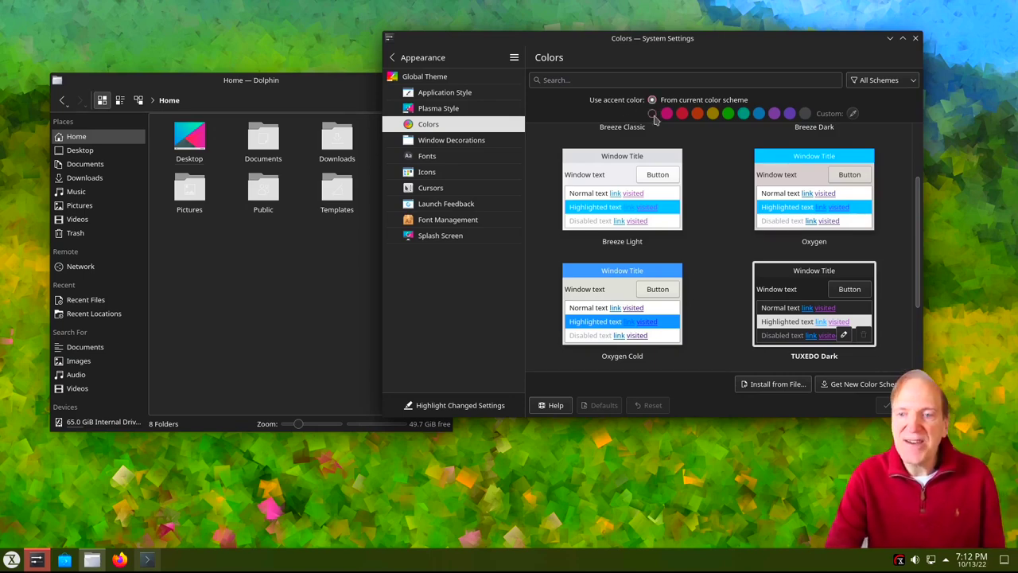
Try the pink, green and blue accent colors, and choose the custom accent color #55aaff
click(654, 115)
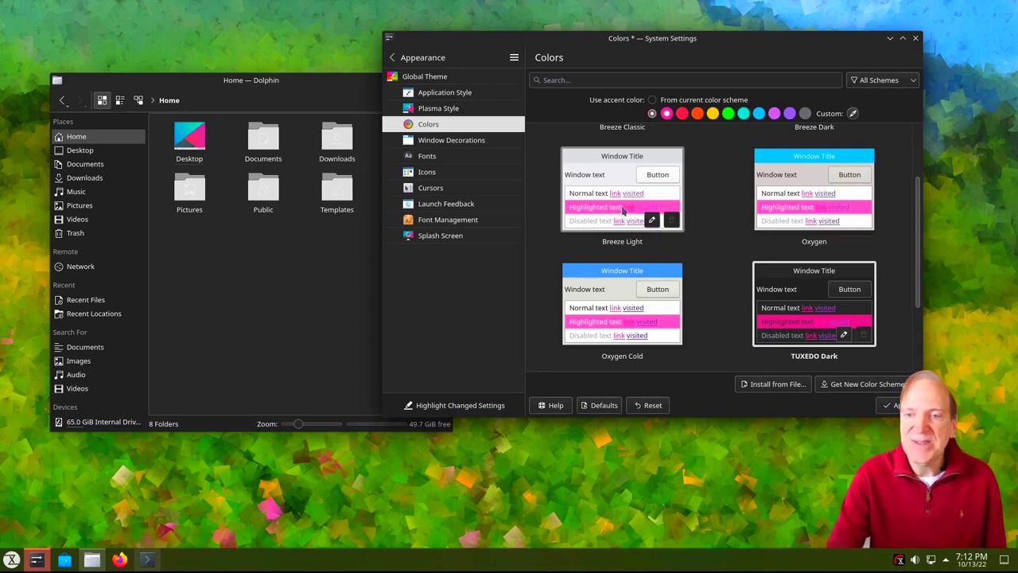
click(728, 114)
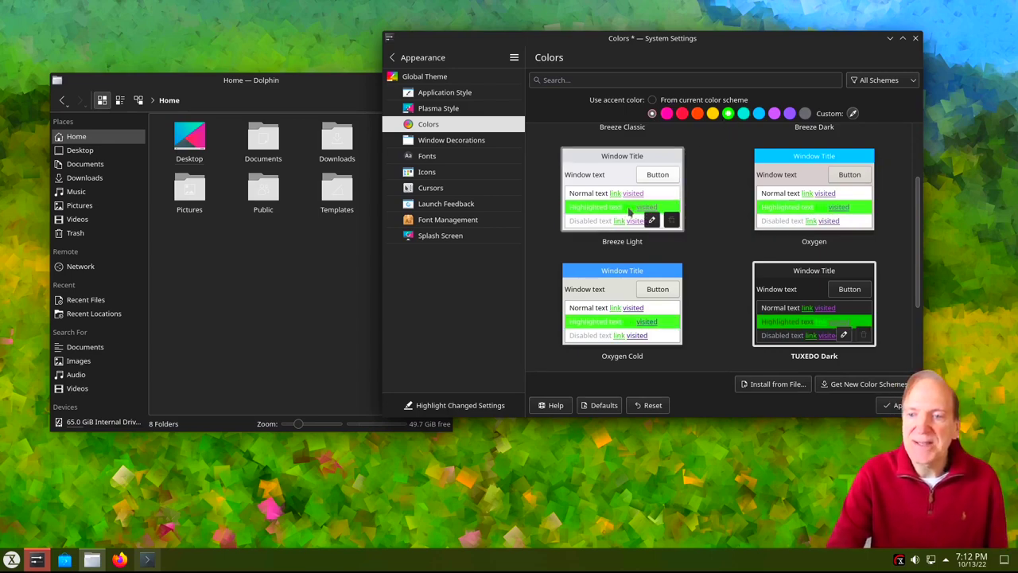
click(760, 114)
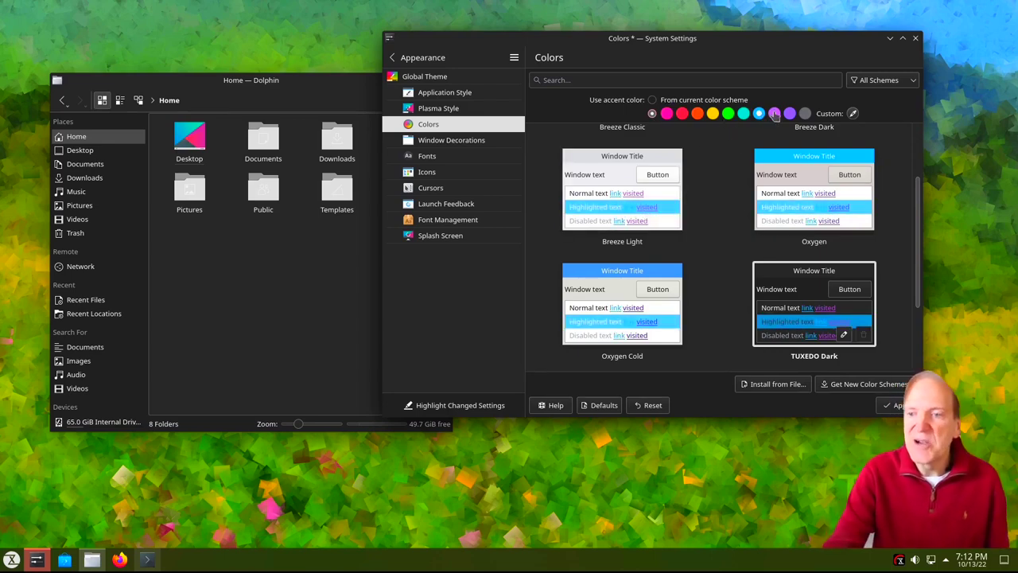
click(852, 114)
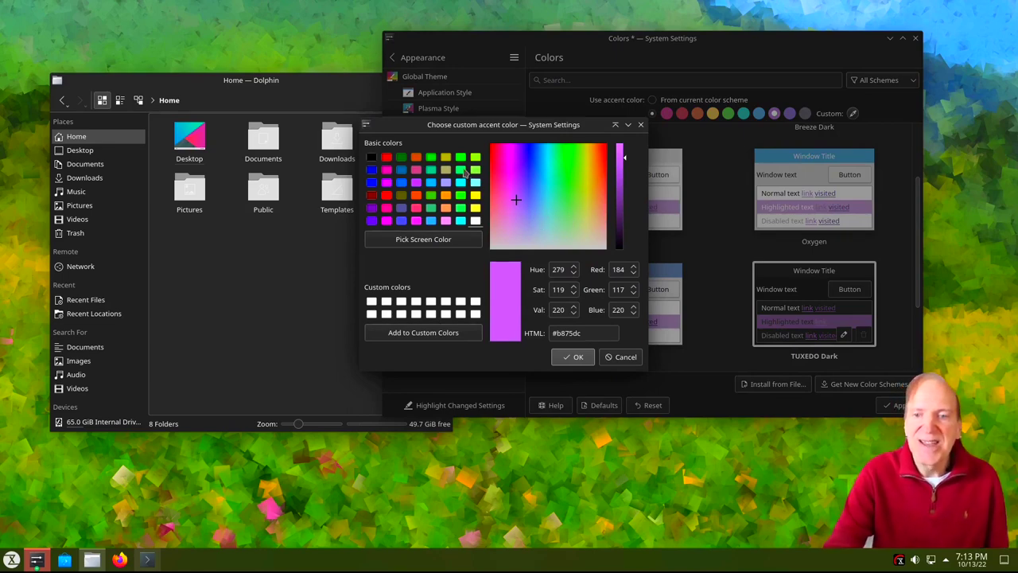
click(430, 222)
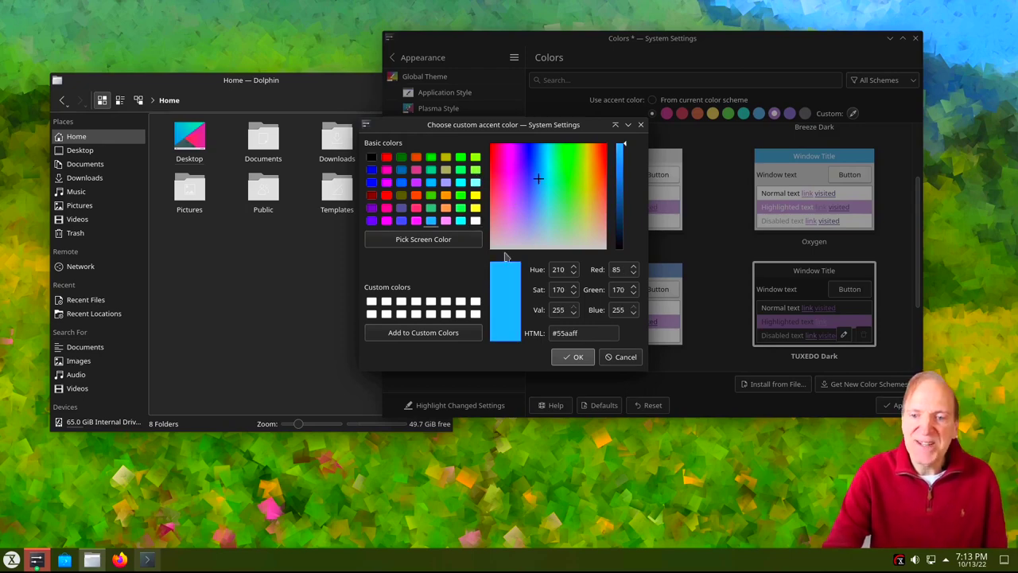
click(570, 358)
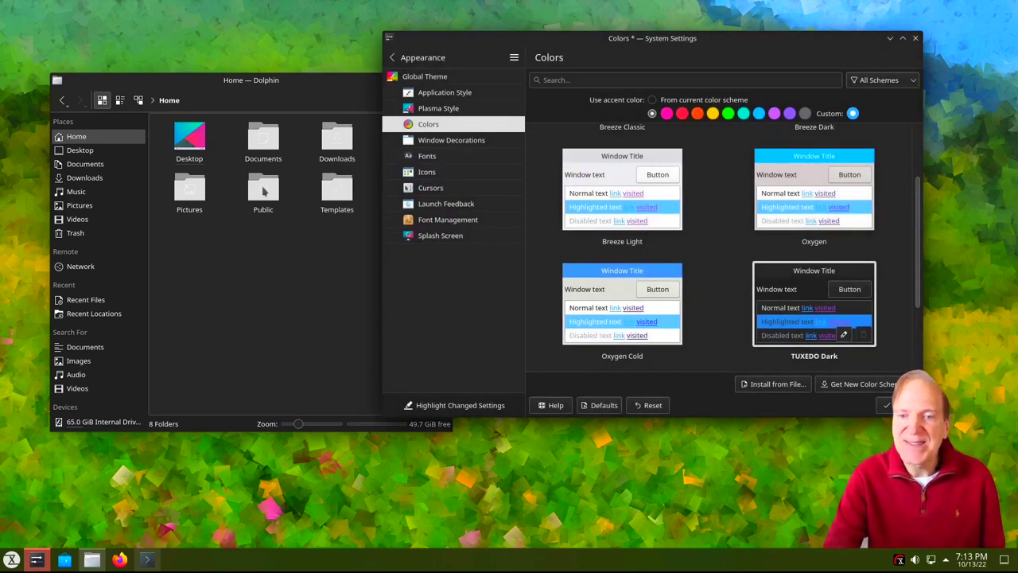
Bring Dolphin forward and view its Music and Home folders
click(198, 263)
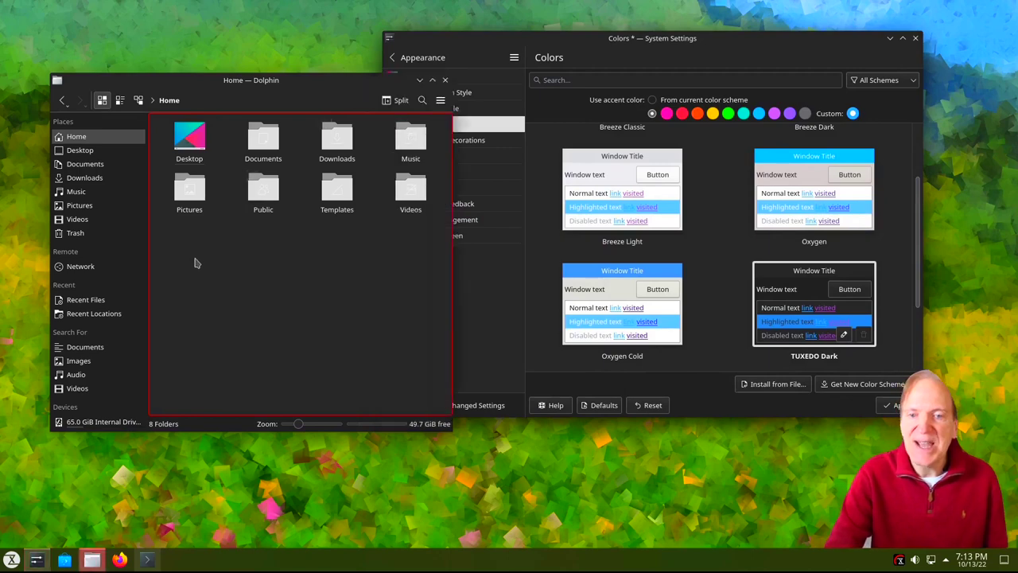
click(89, 191)
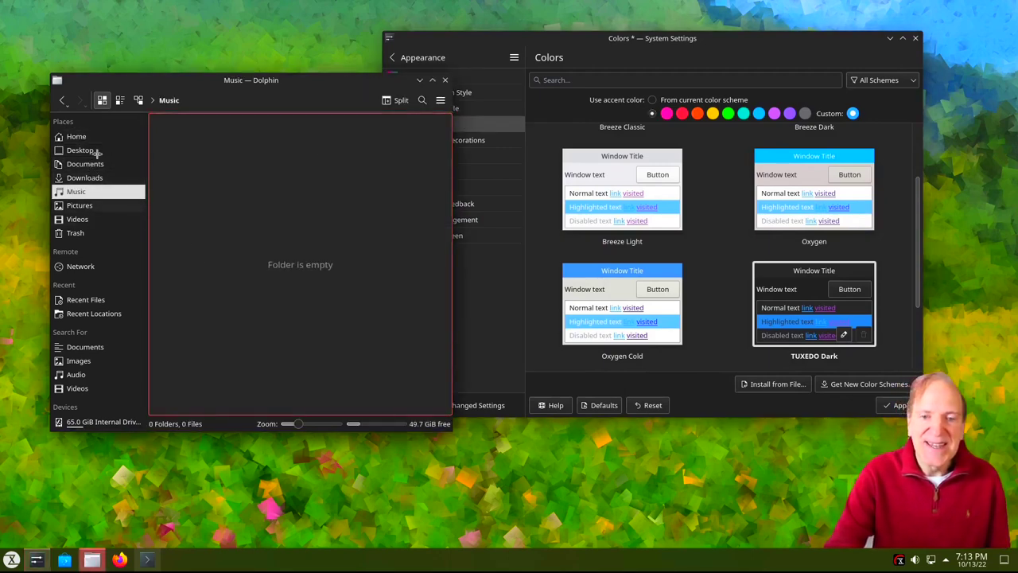
click(76, 136)
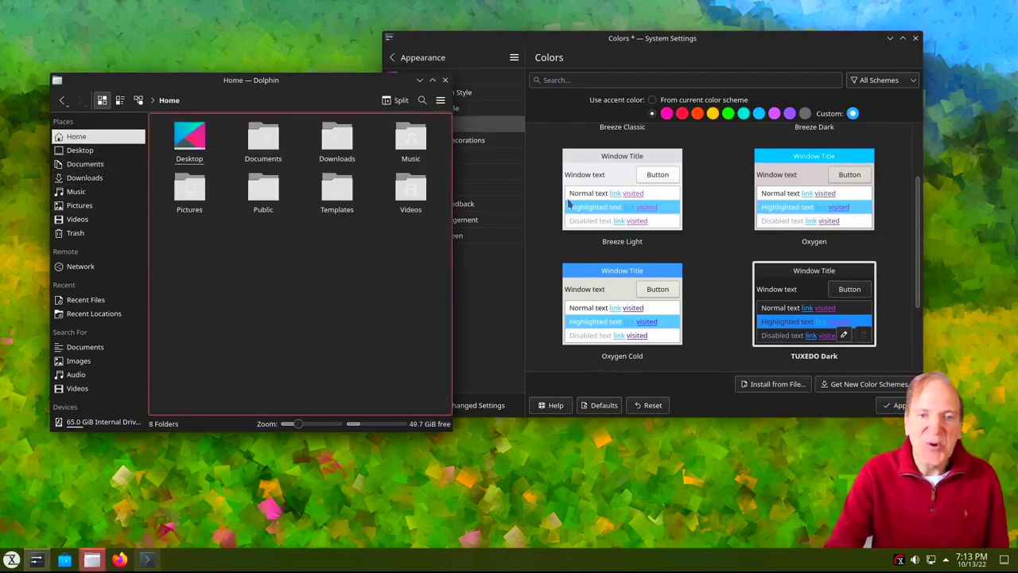
Apply the Oxygen color scheme with the accent color taken from the current color scheme
click(719, 161)
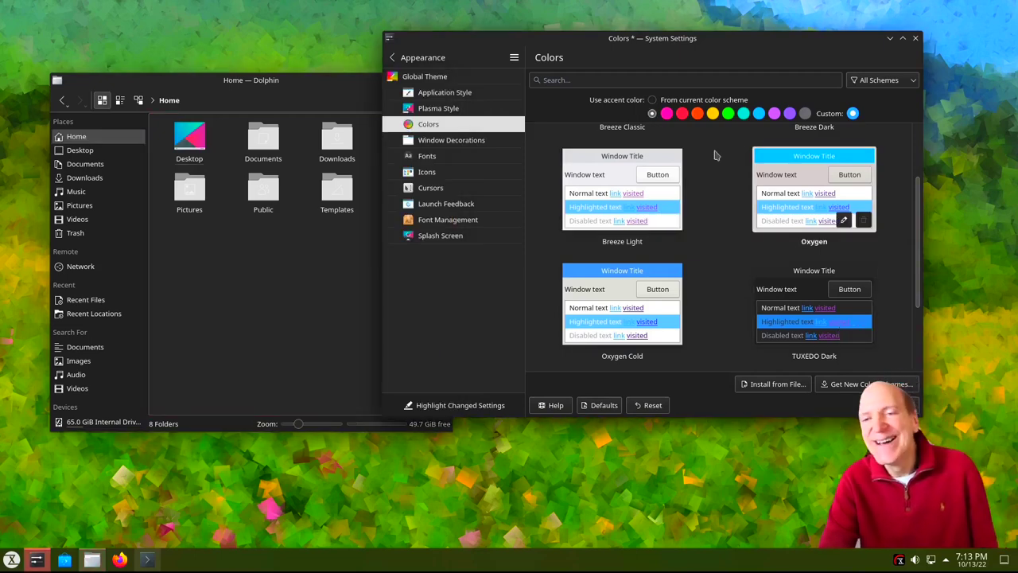
click(652, 101)
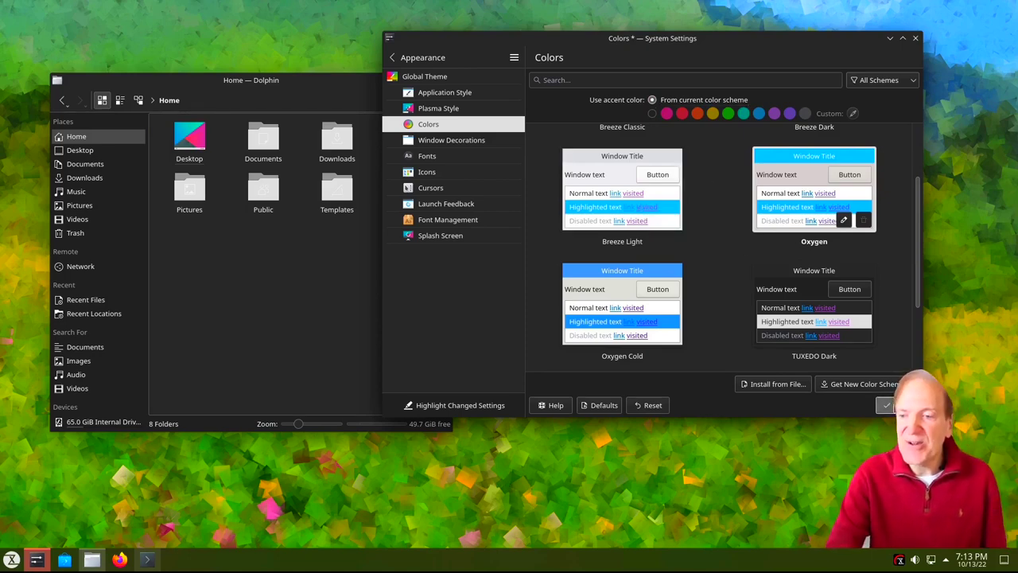
click(897, 405)
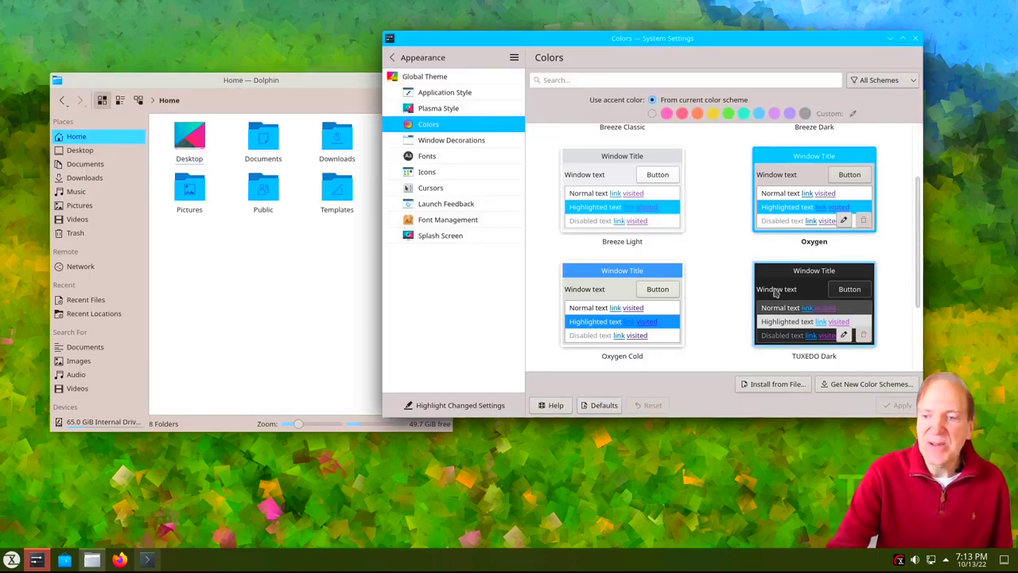
Reapply the TUXEDO Dark color scheme and check it in Dolphin and the application launcher
click(797, 317)
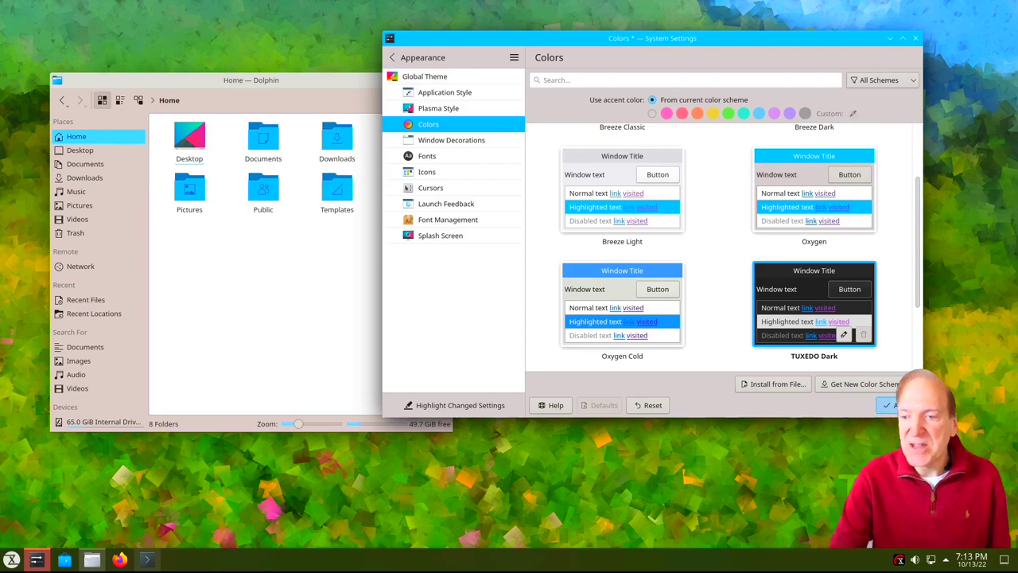
click(889, 406)
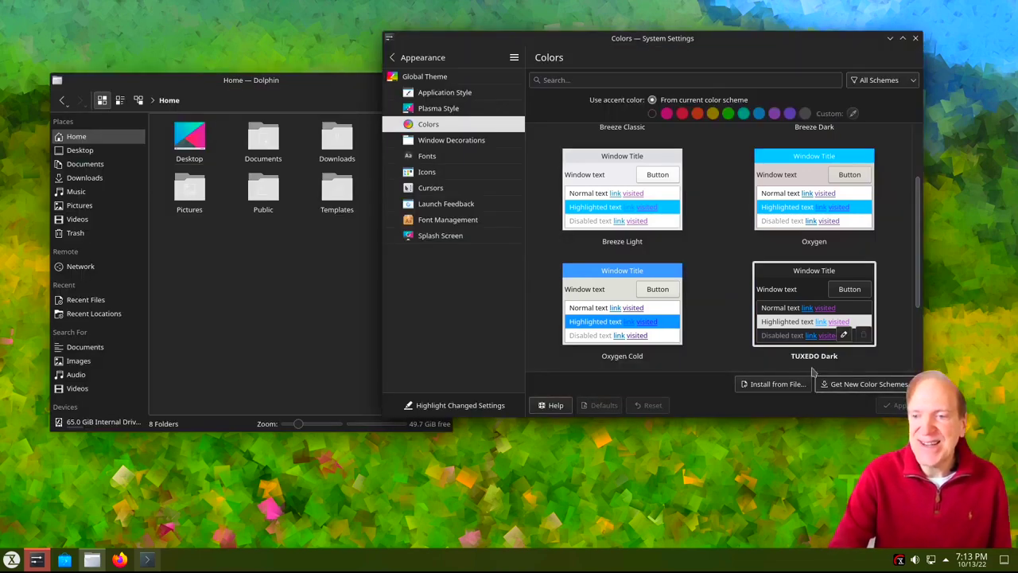
click(216, 291)
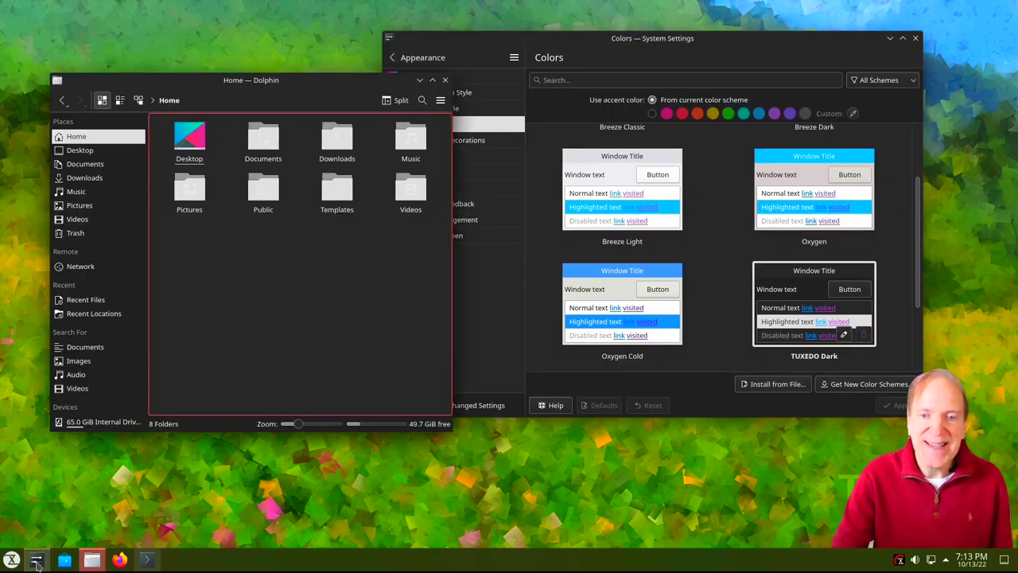
click(12, 561)
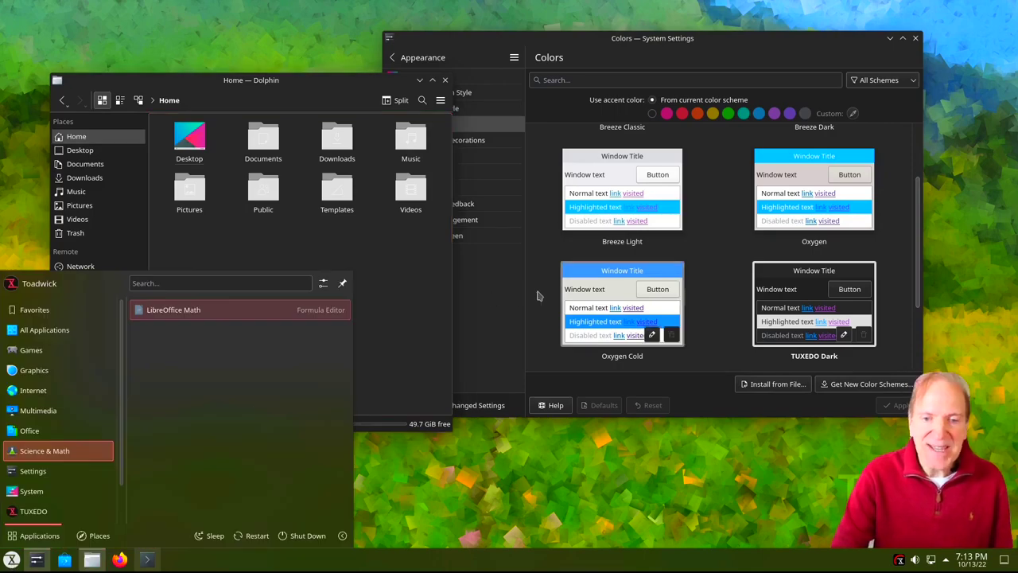
Select the Oxygen Cold color scheme and apply it while switching to the window decorations settings
click(621, 302)
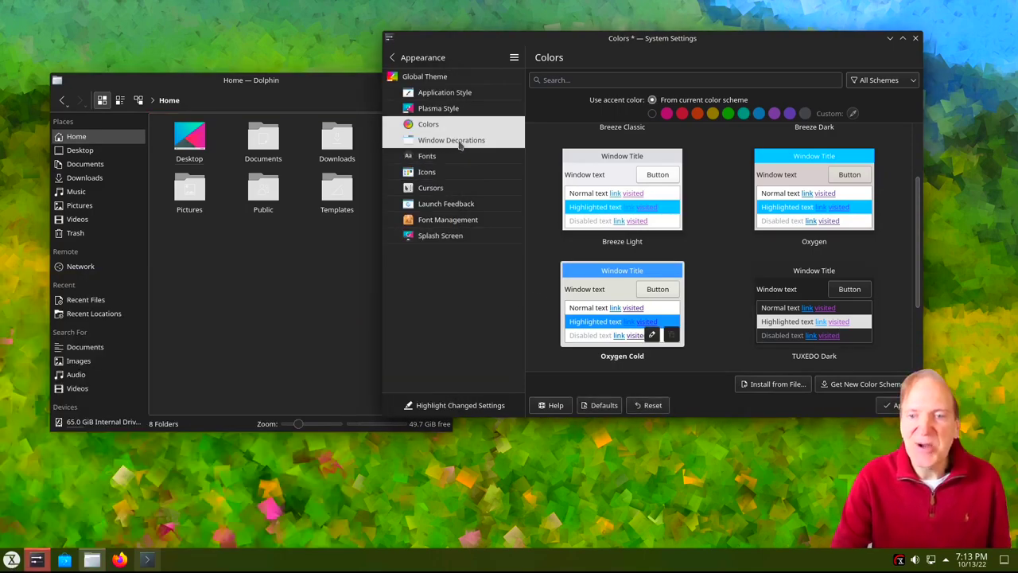
click(459, 147)
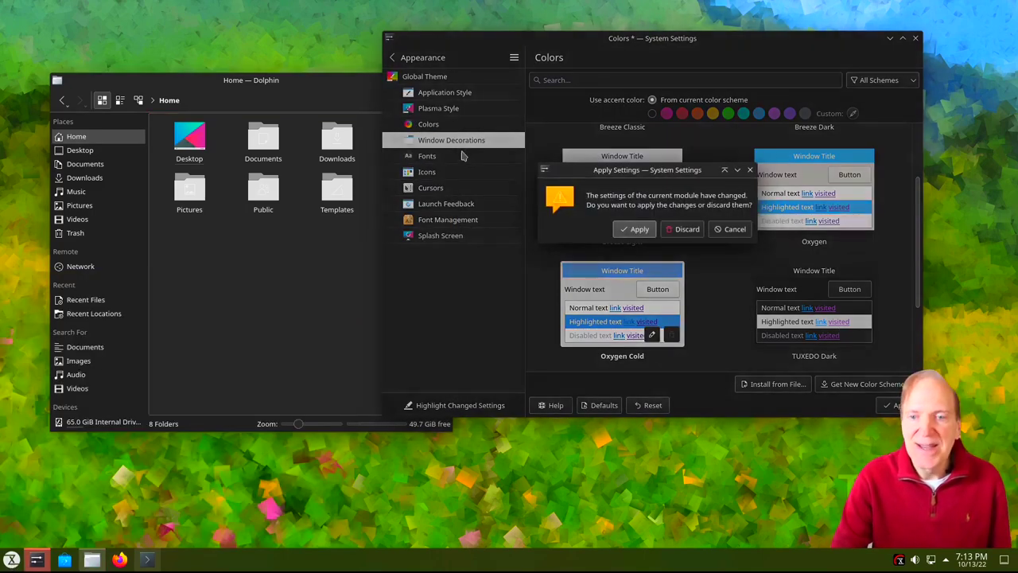
click(634, 229)
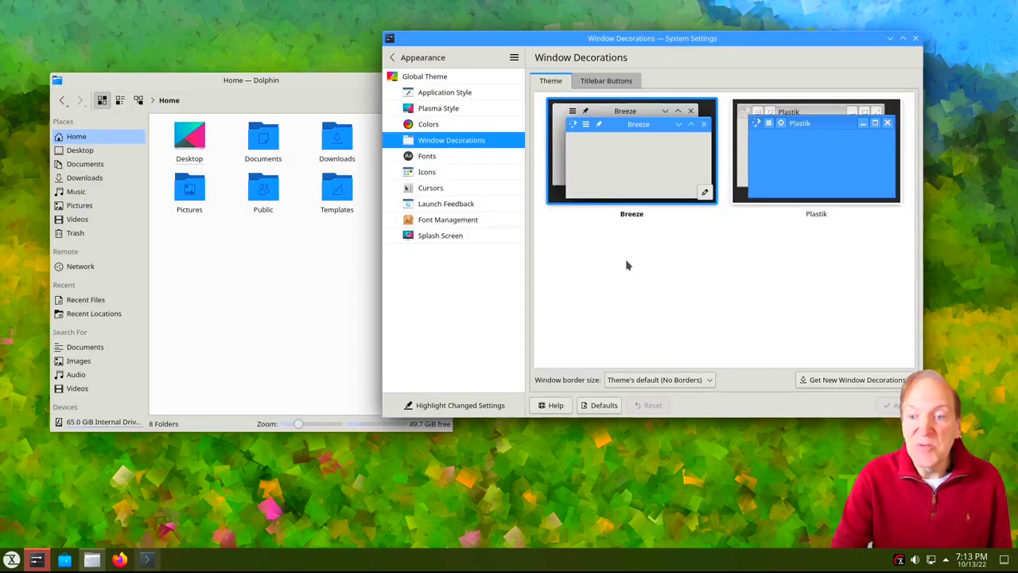
Go back to the color schemes and replace Oxygen Cold with TUXEDO Dark
click(430, 127)
click(799, 322)
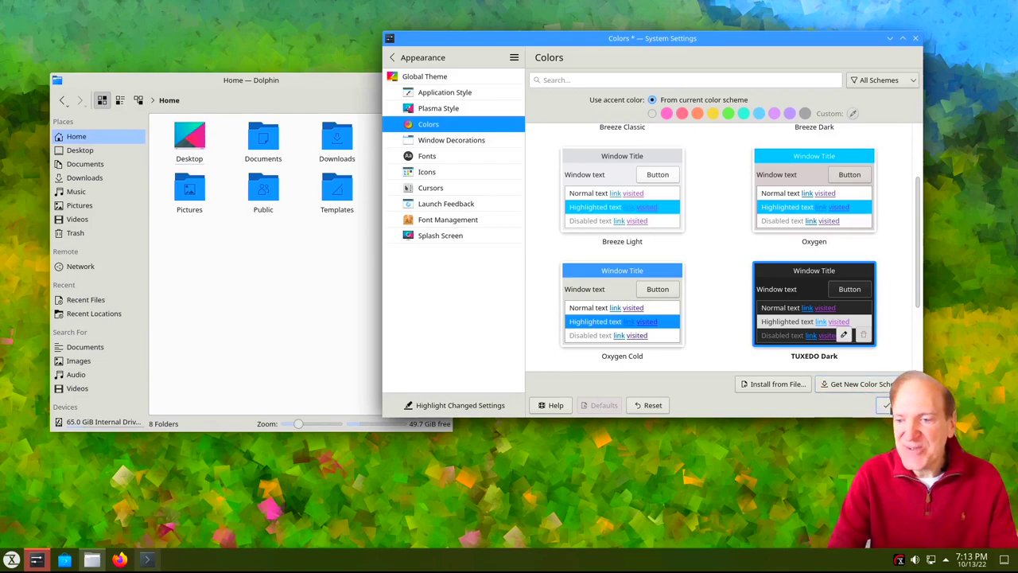
click(889, 404)
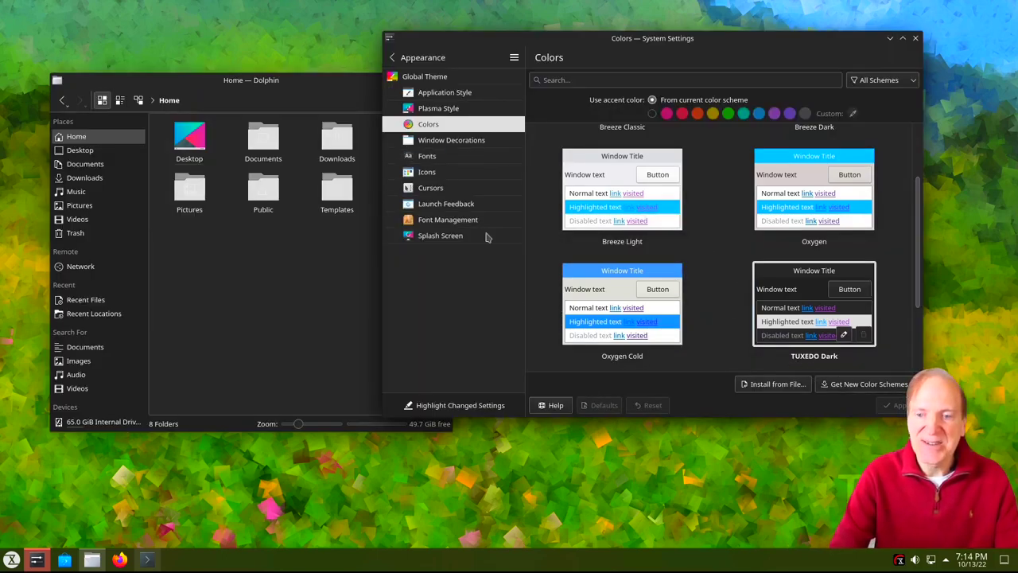
Apply the Plastik window decoration theme, and reselect Breeze without applying it
click(447, 140)
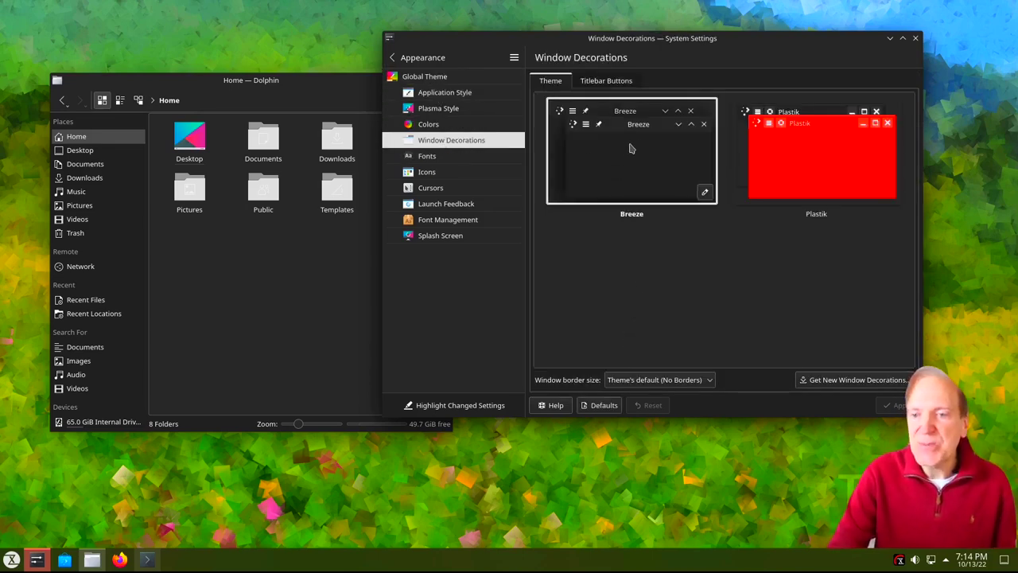
click(820, 166)
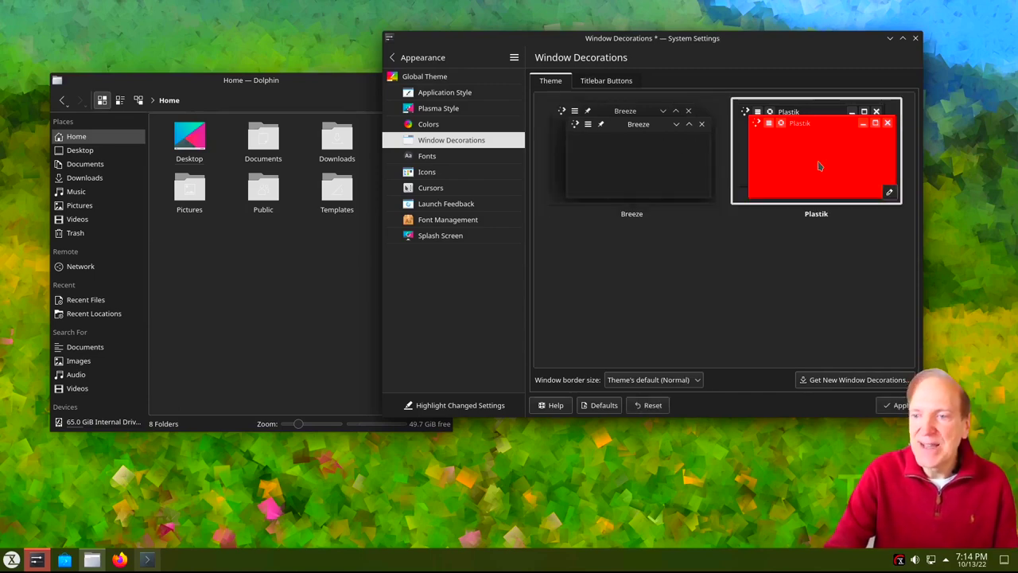
click(891, 406)
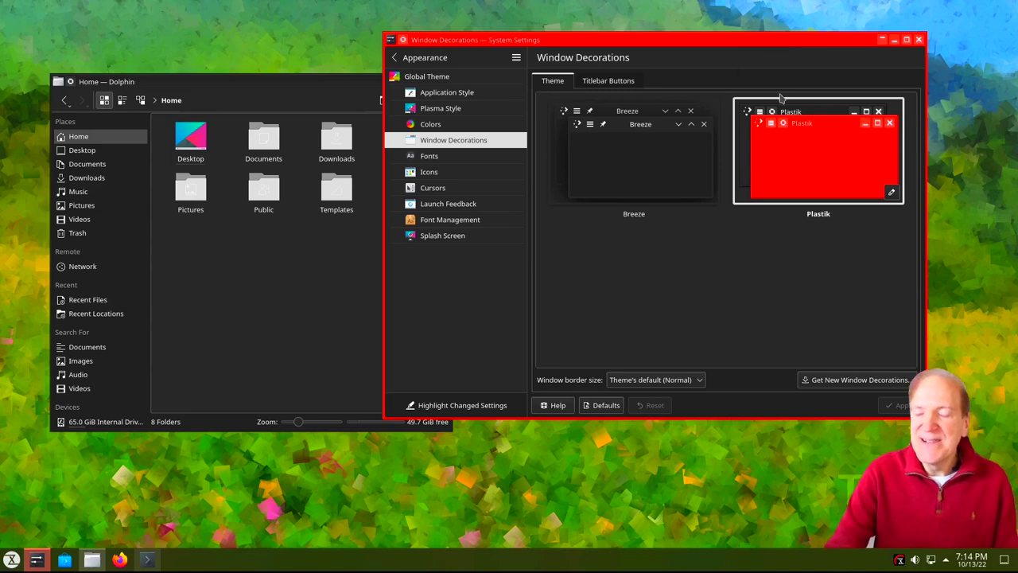
click(634, 183)
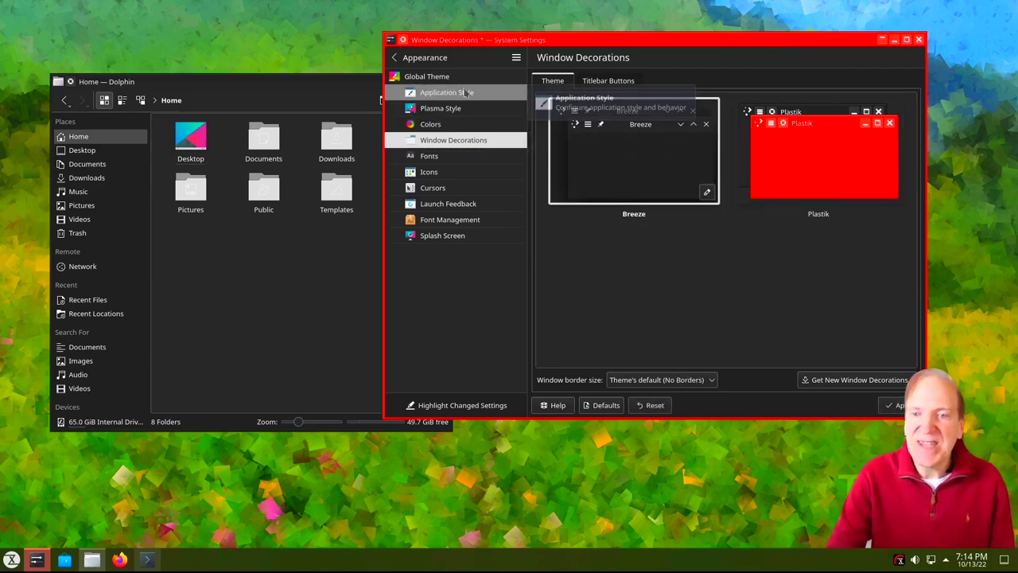
Sort the downloadable window decorations by highest rating and install FormaN
click(846, 381)
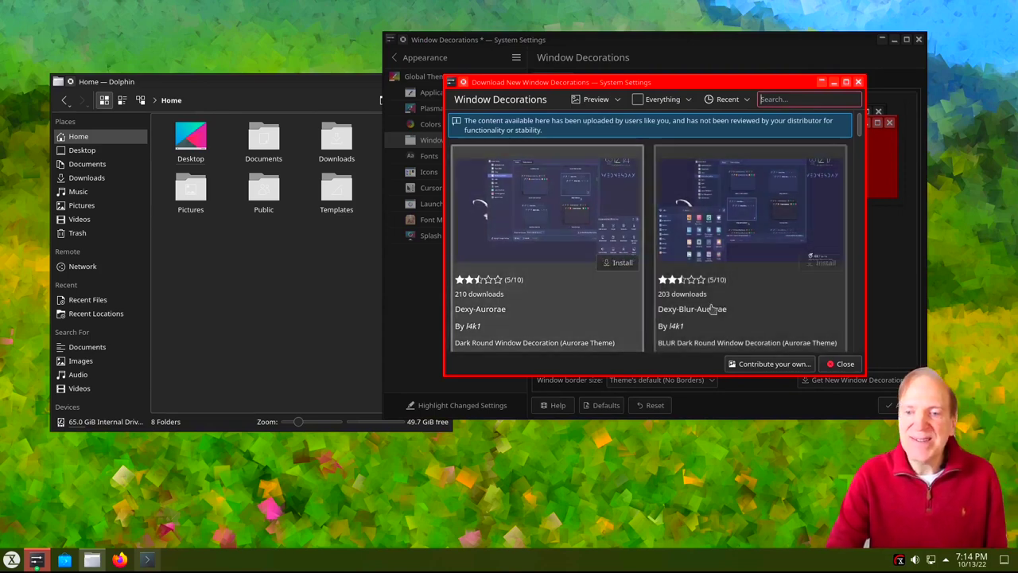
click(743, 101)
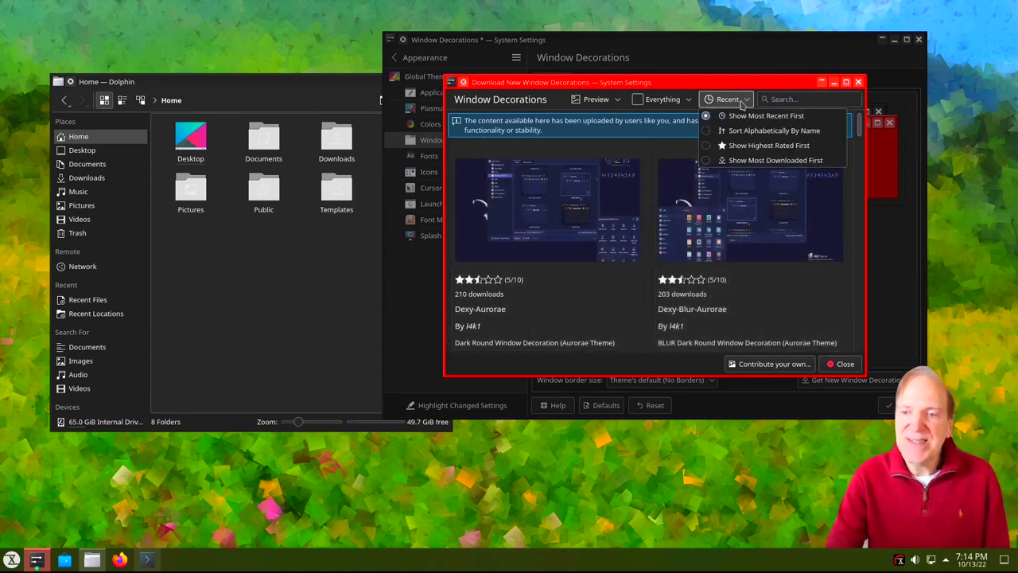
click(725, 148)
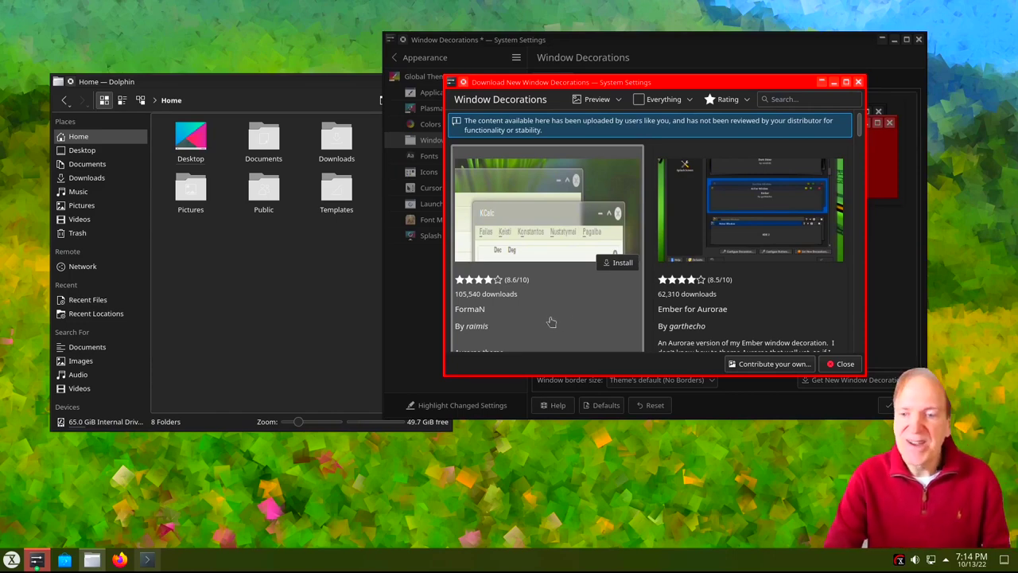
click(618, 263)
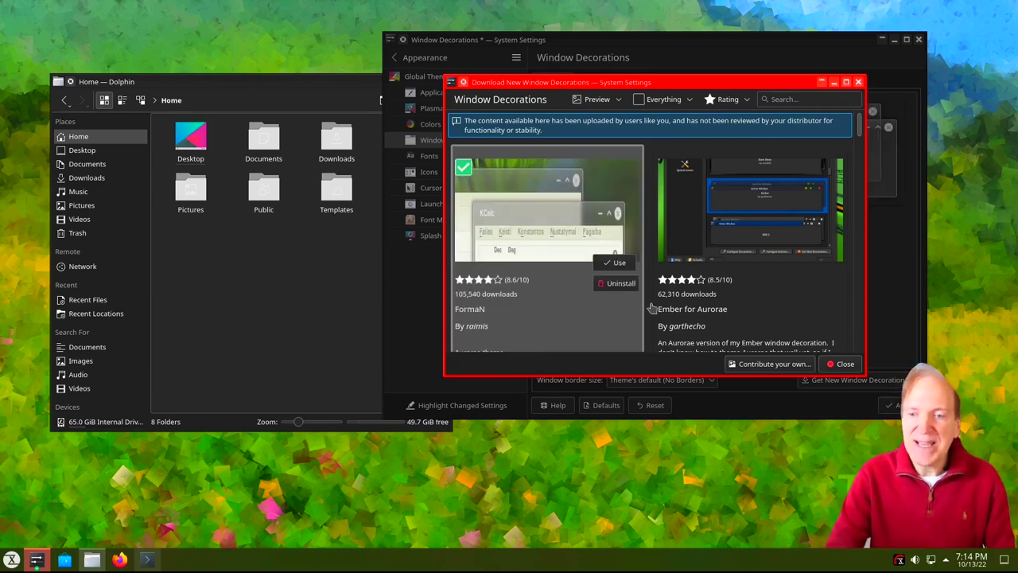
Close the window decoration download dialog and apply the FormaN theme
mouse_move(653, 309)
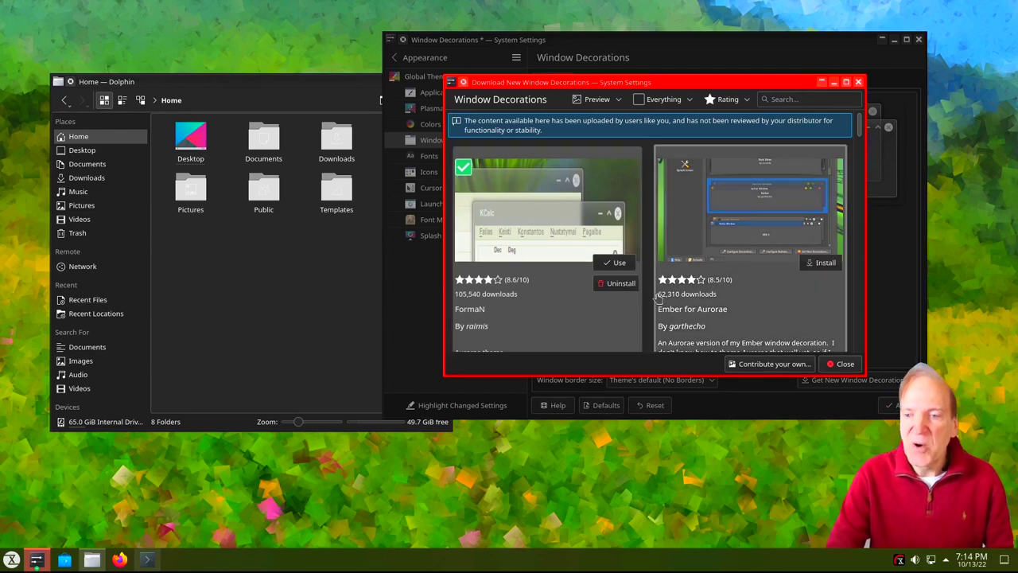
click(846, 364)
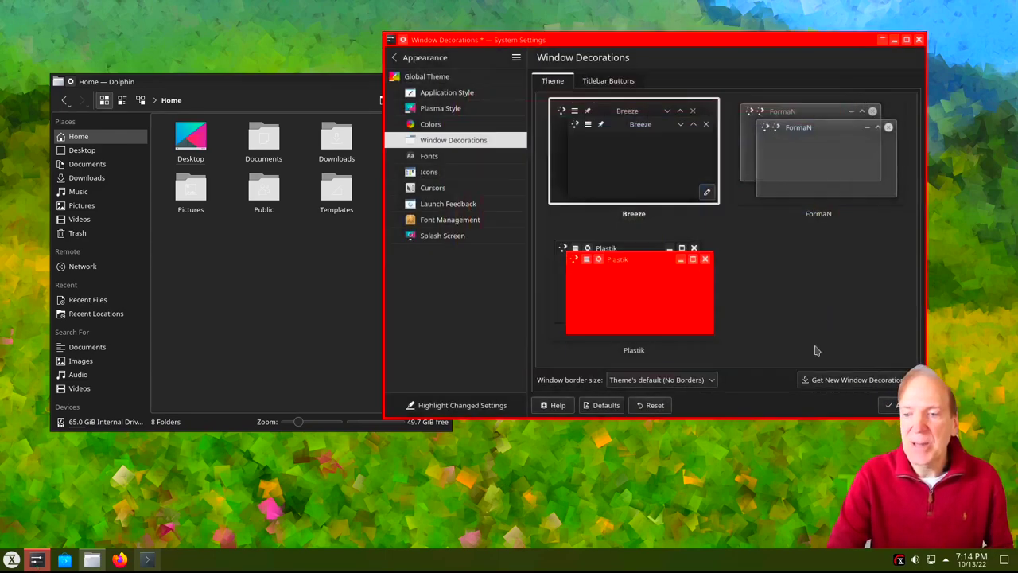
click(824, 160)
click(891, 405)
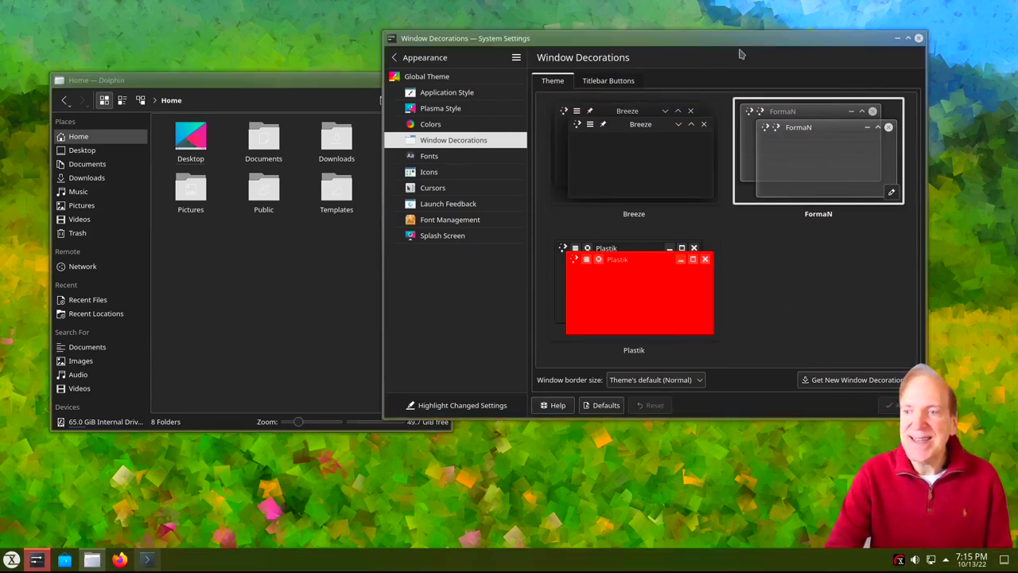
Place the System Settings and Dolphin windows side by side, and apply the Breeze window decoration theme
drag(737, 37, 729, 104)
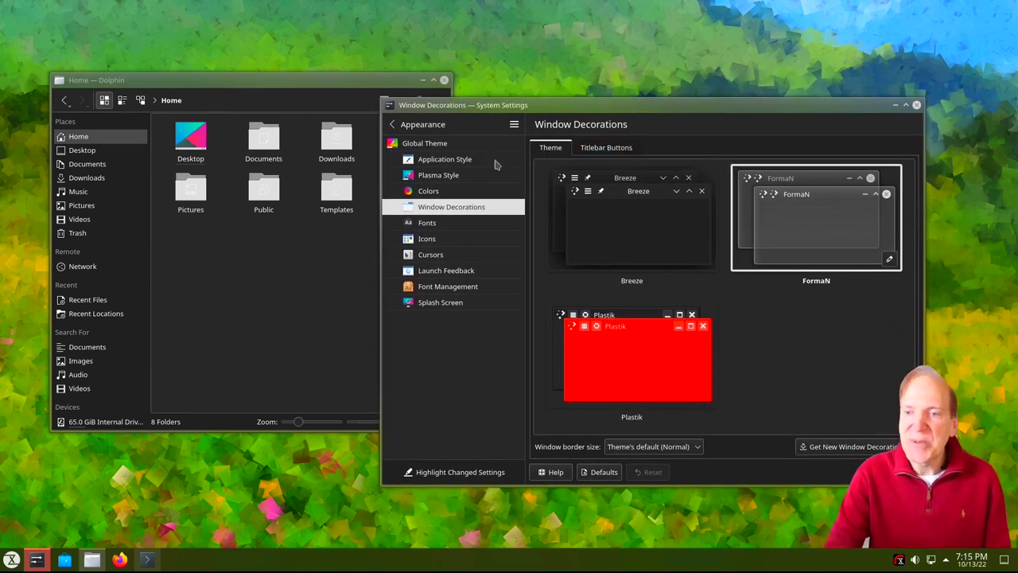
drag(634, 112, 689, 86)
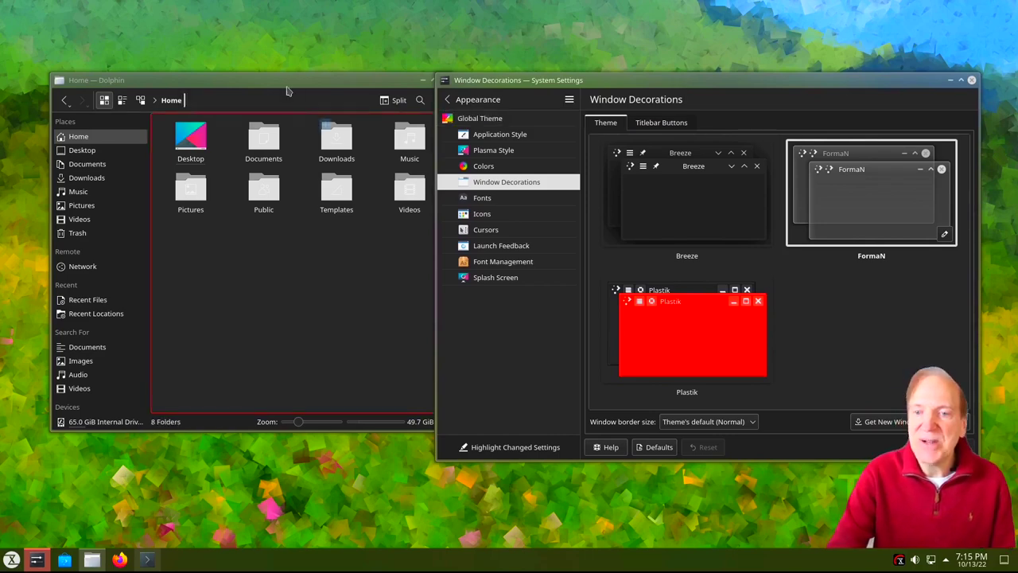
drag(299, 80, 281, 107)
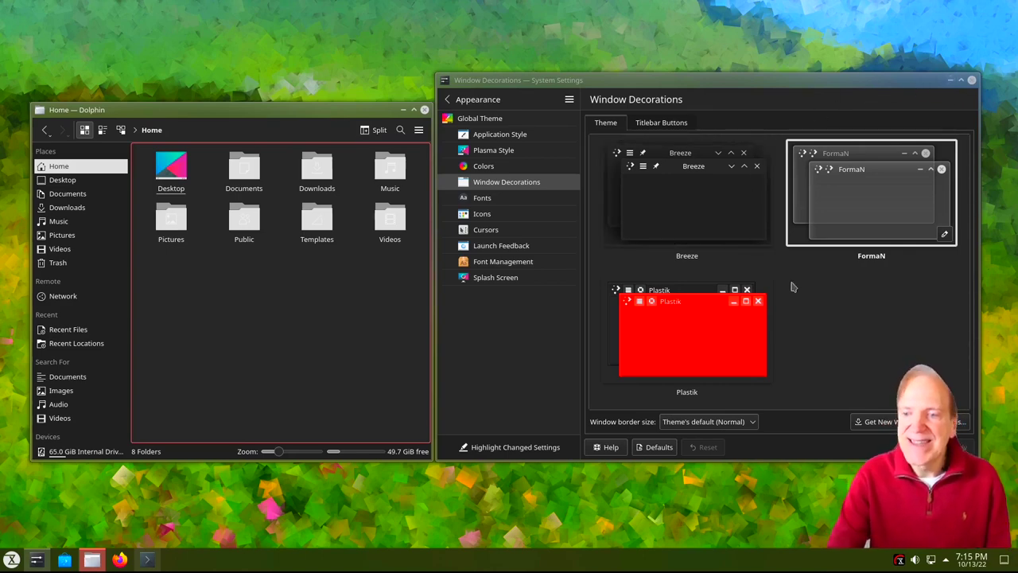
click(687, 190)
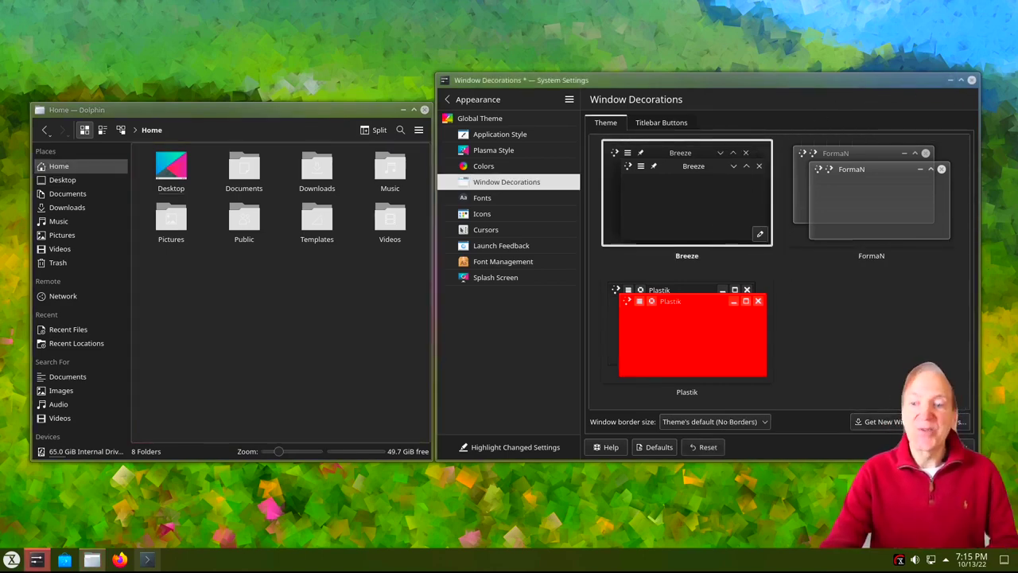
click(951, 447)
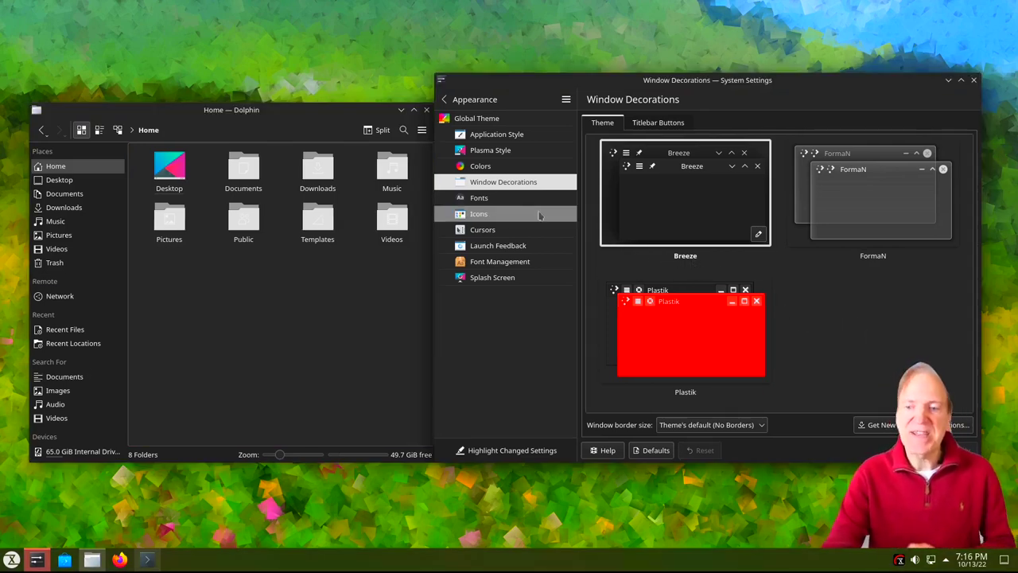
Apply the Humanity icon theme and reopen the Dolphin file manager to load its icons
click(482, 214)
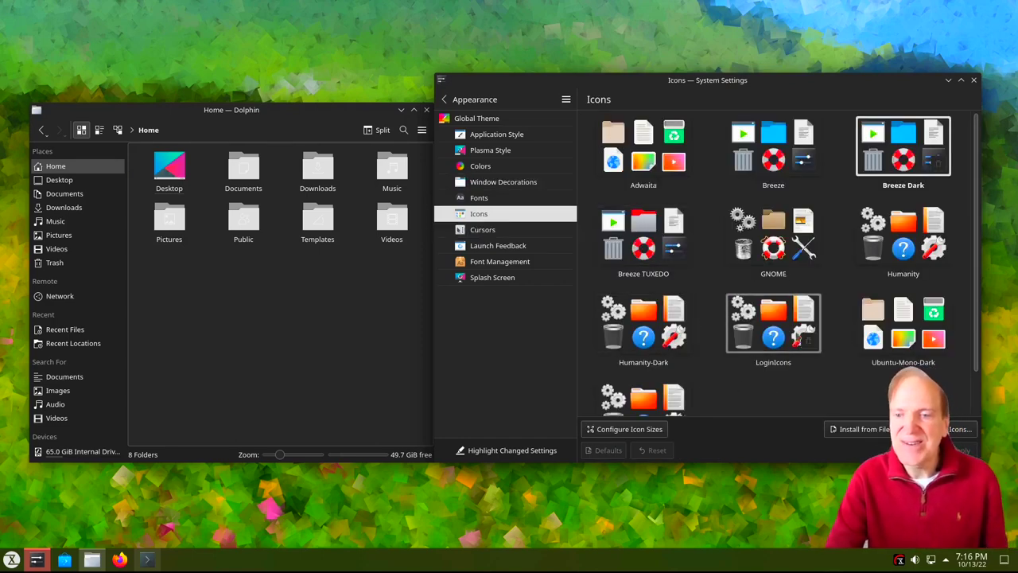
click(907, 232)
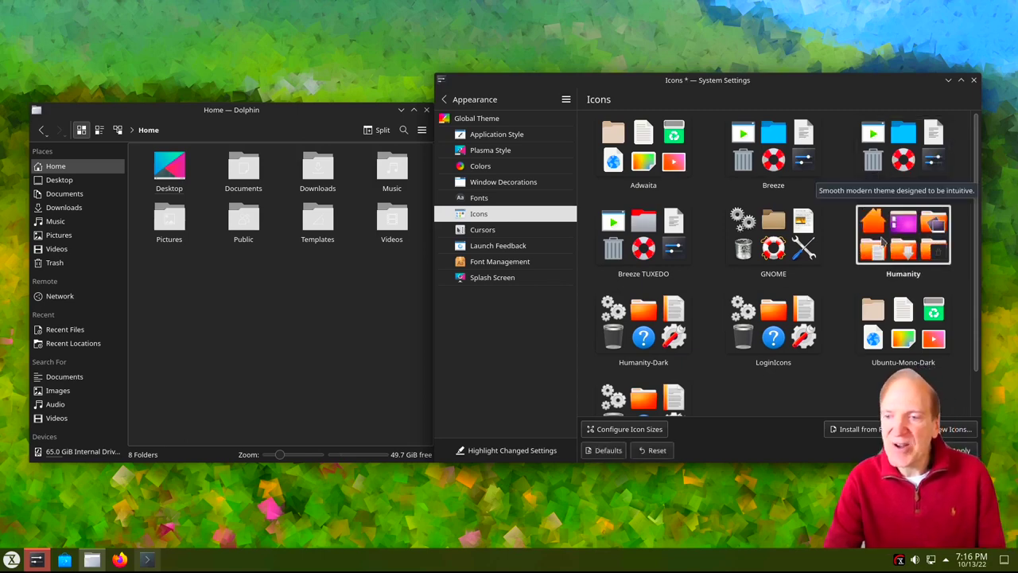
click(960, 451)
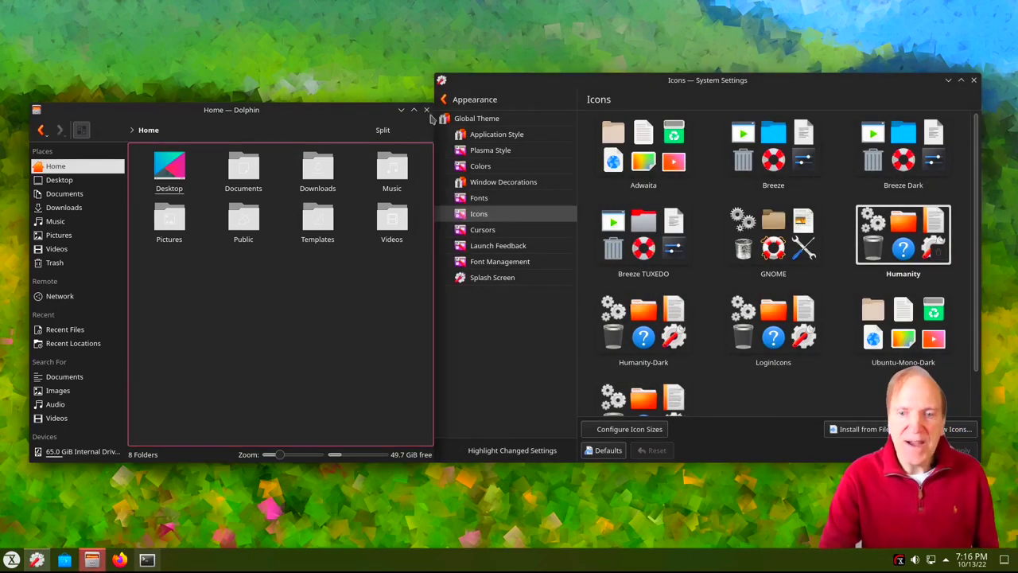
click(426, 111)
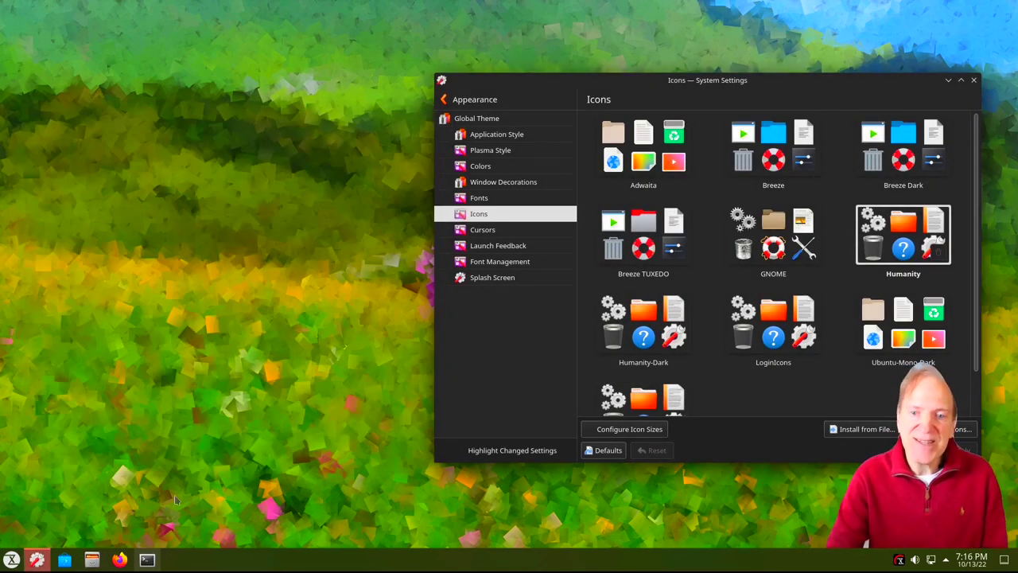
click(64, 559)
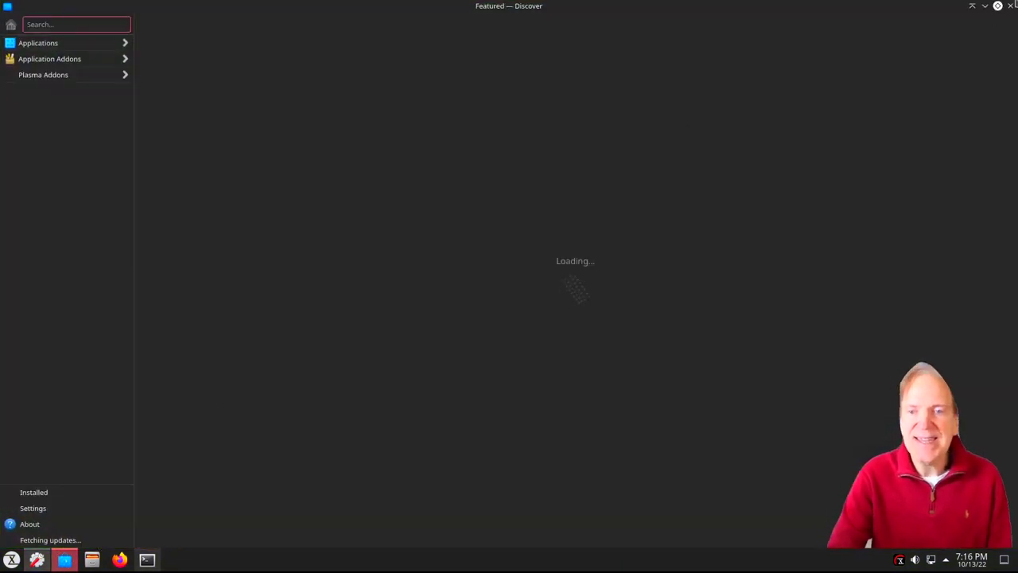
click(1011, 5)
click(91, 560)
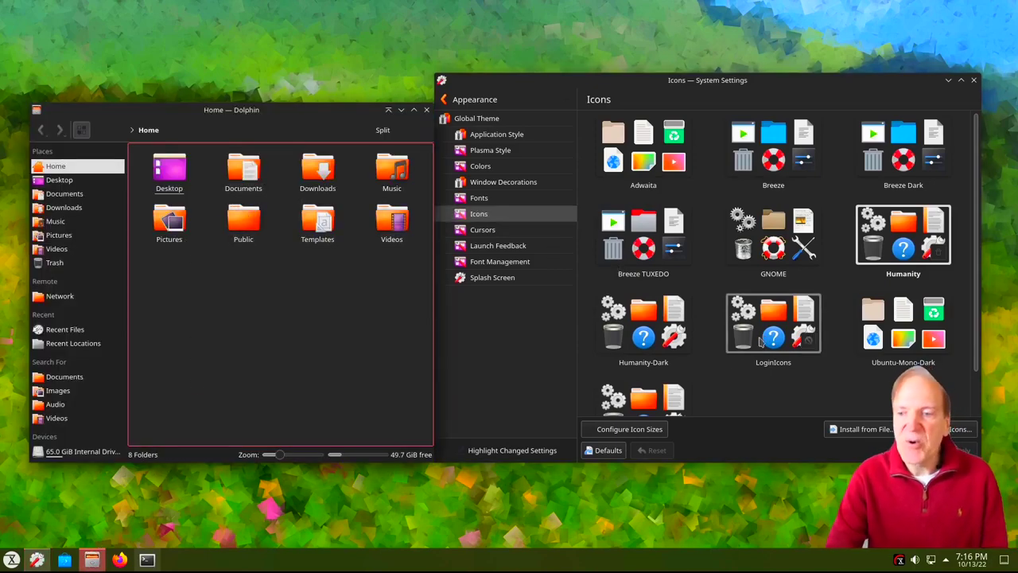
Apply the Breeze TUXEDO icon theme and restart the Dolphin file manager to load it
scroll(730, 369, down, 1)
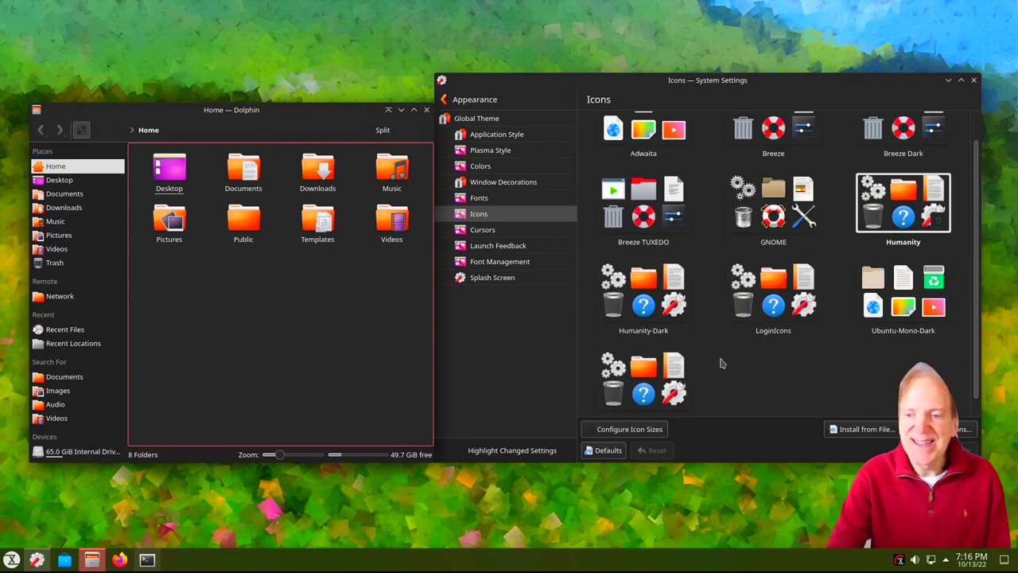
scroll(721, 364, down, 1)
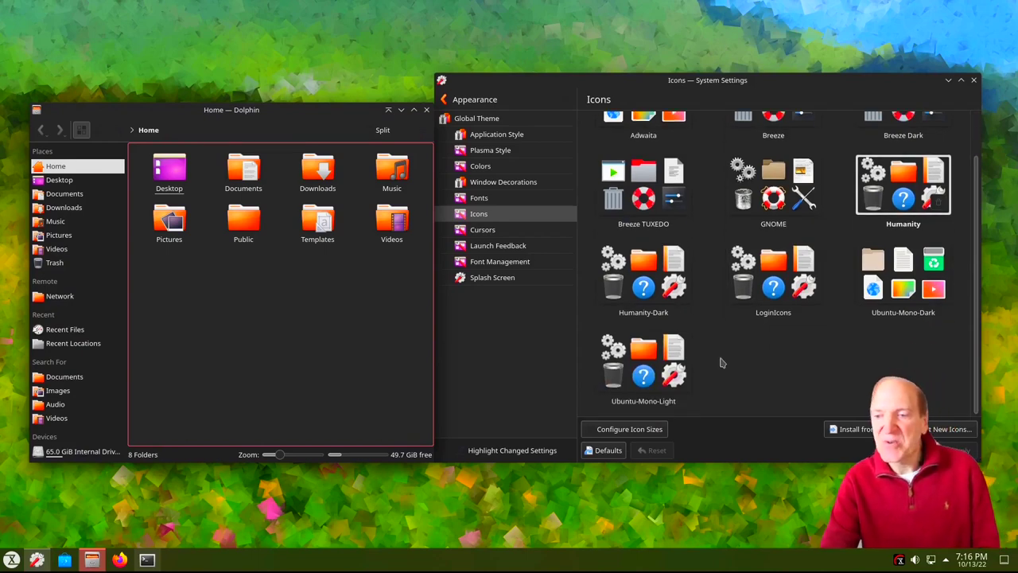
click(649, 207)
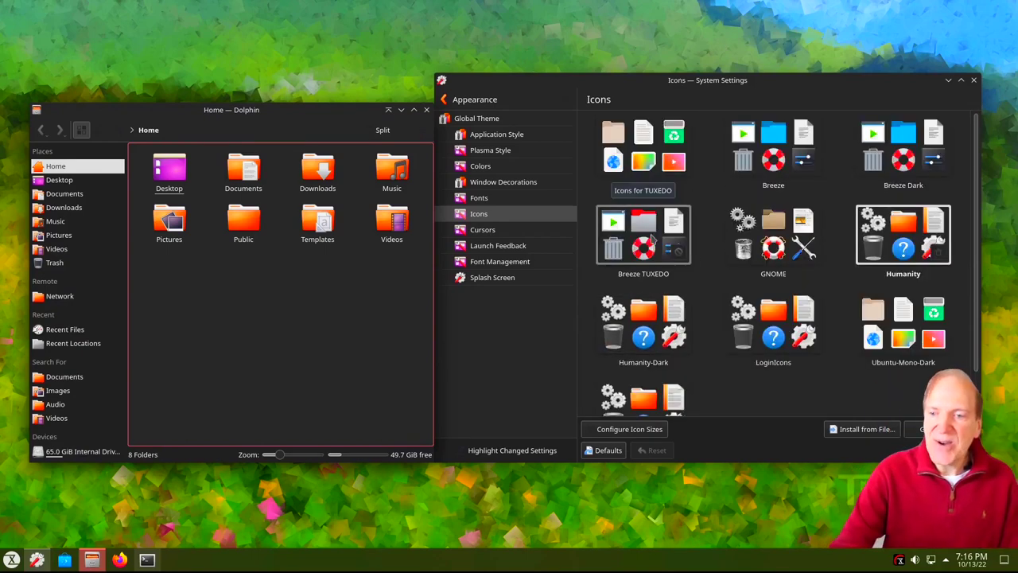
scroll(648, 226, up, 1)
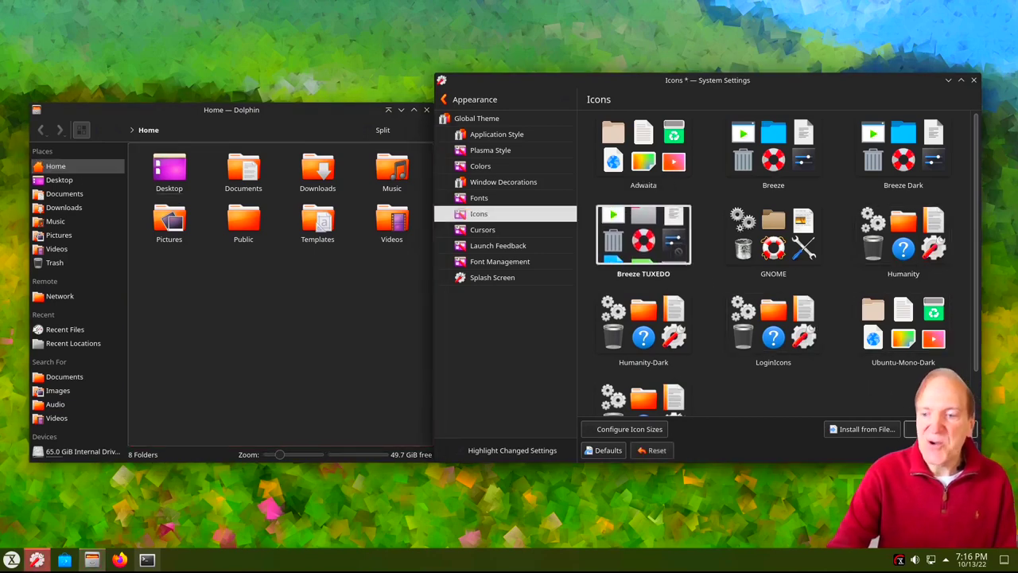
click(947, 451)
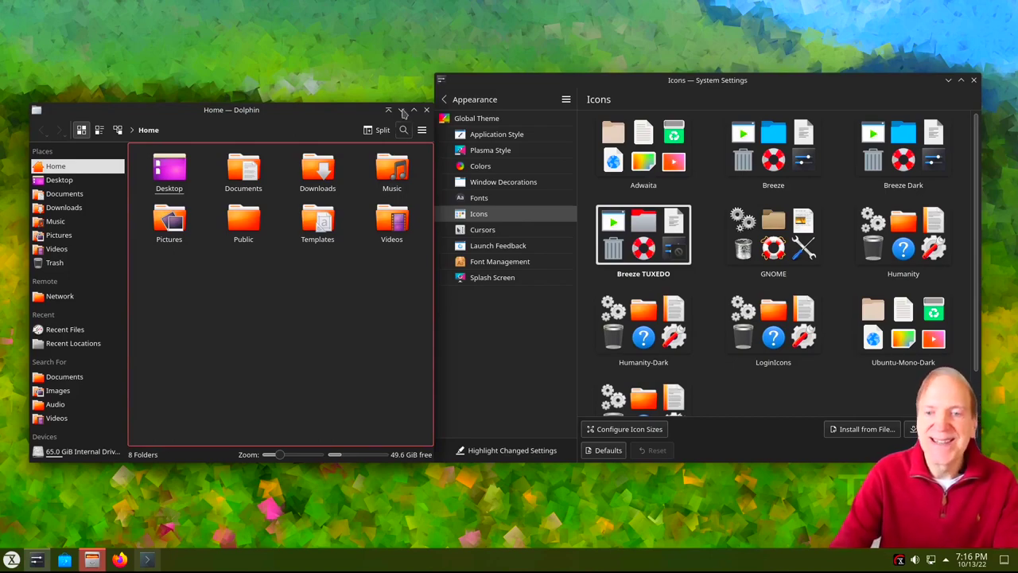
click(401, 110)
click(67, 560)
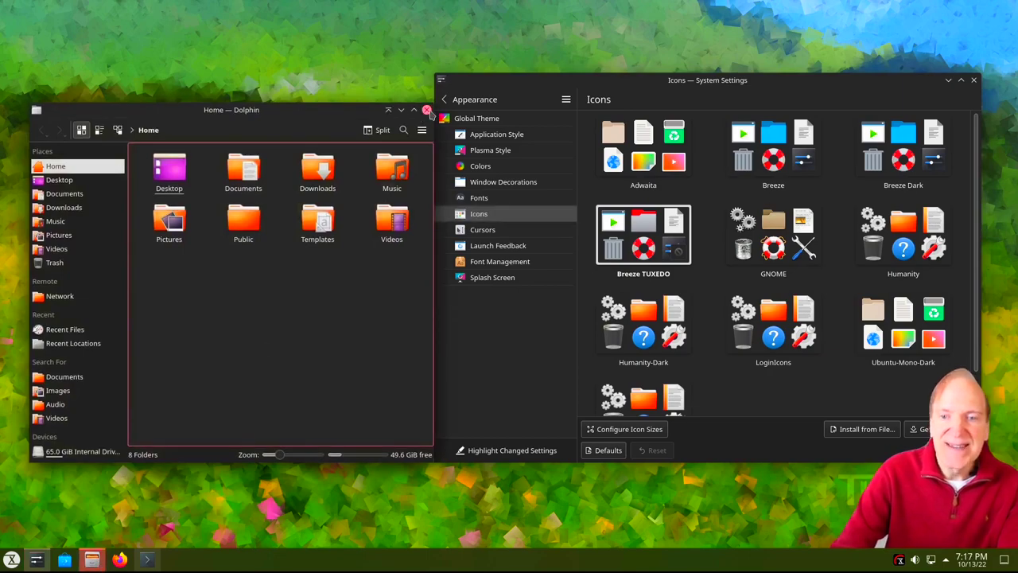
click(426, 110)
click(92, 561)
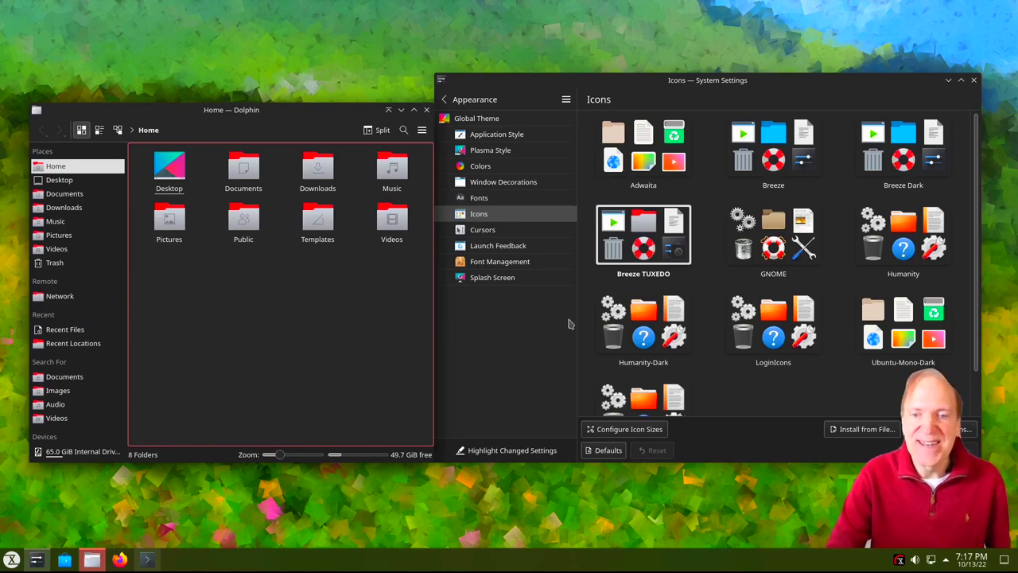
Look over the cursor themes and preview the TUXEDO splash screen
click(482, 229)
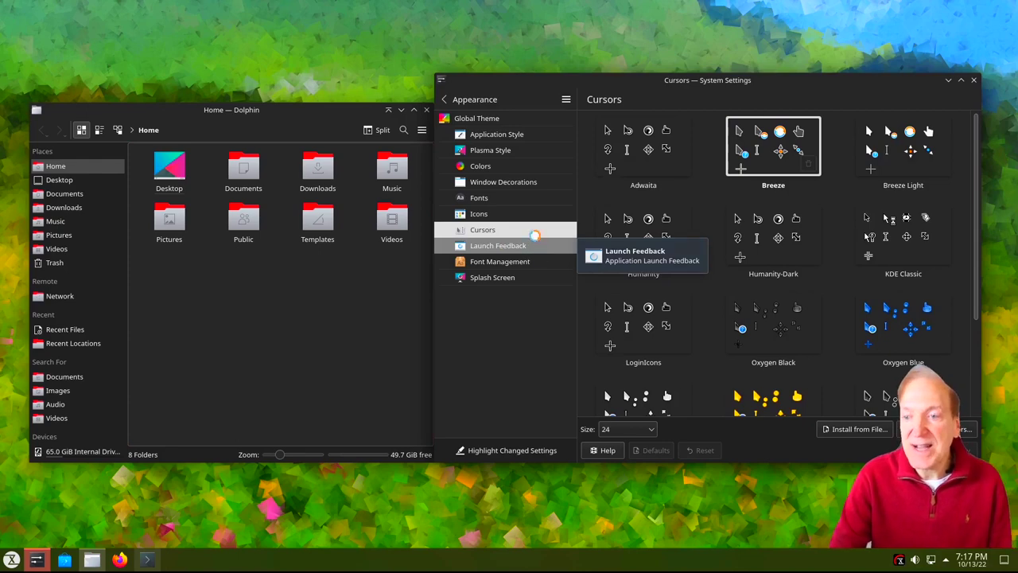
click(502, 279)
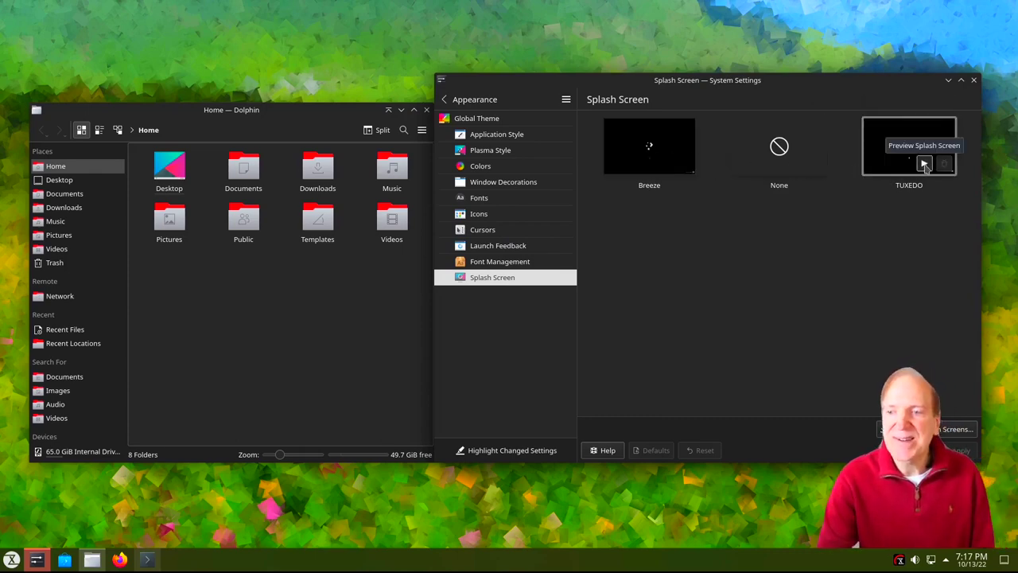
click(924, 164)
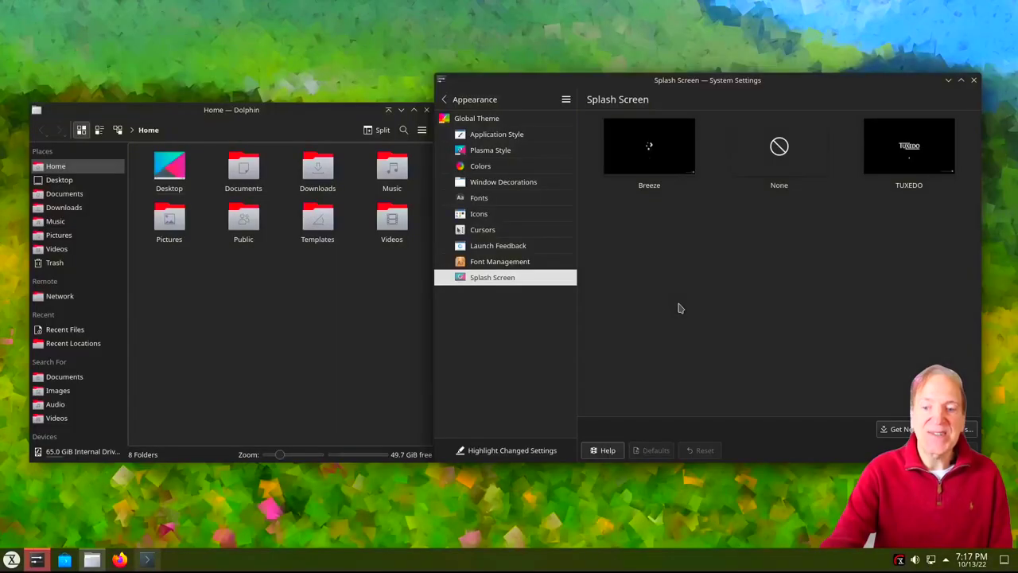
mouse_move(916, 165)
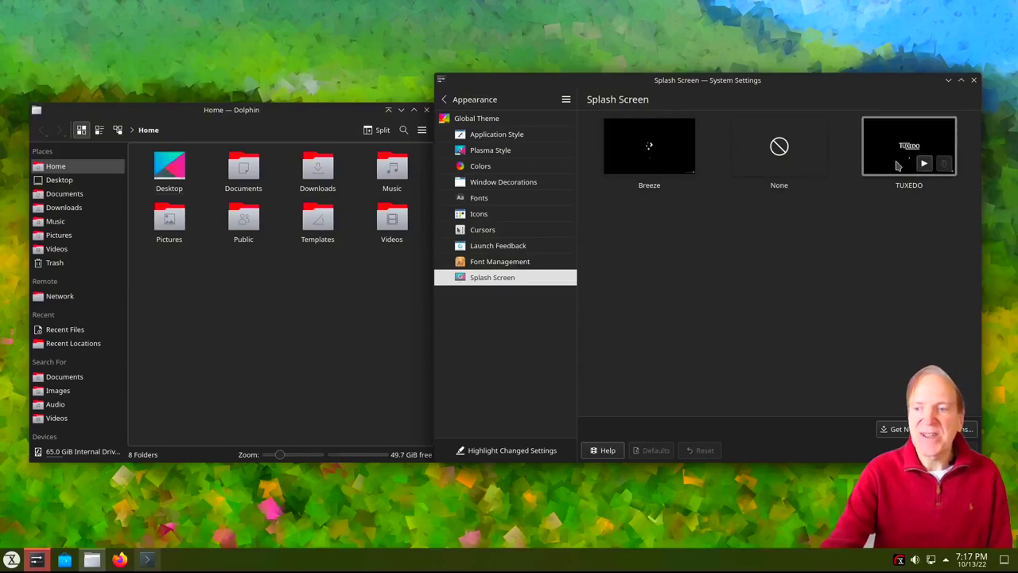
Review the Window Behavior focus settings and the contents of the Startup and Shutdown category
click(462, 99)
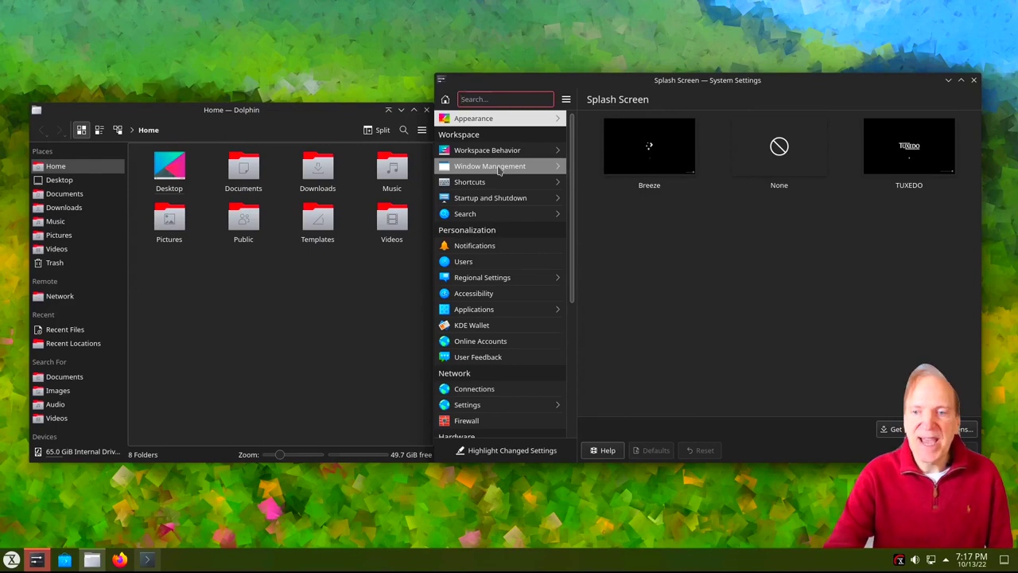
mouse_move(499, 168)
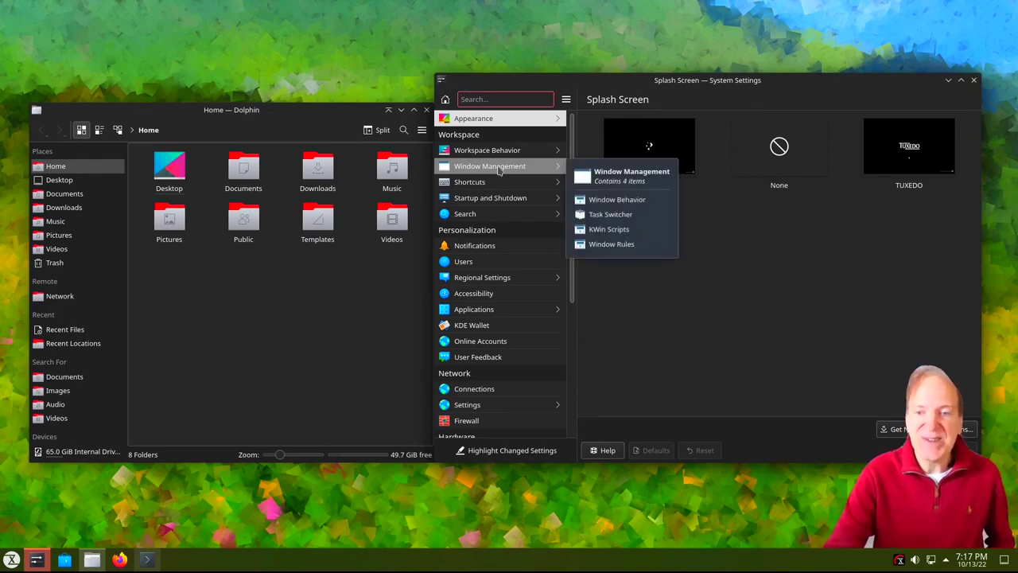
click(499, 168)
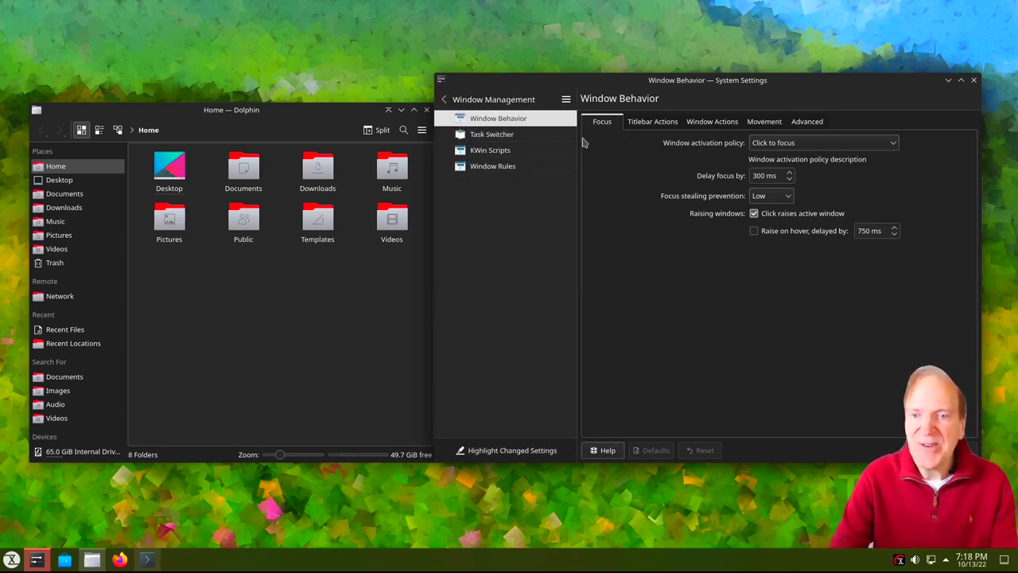
click(444, 100)
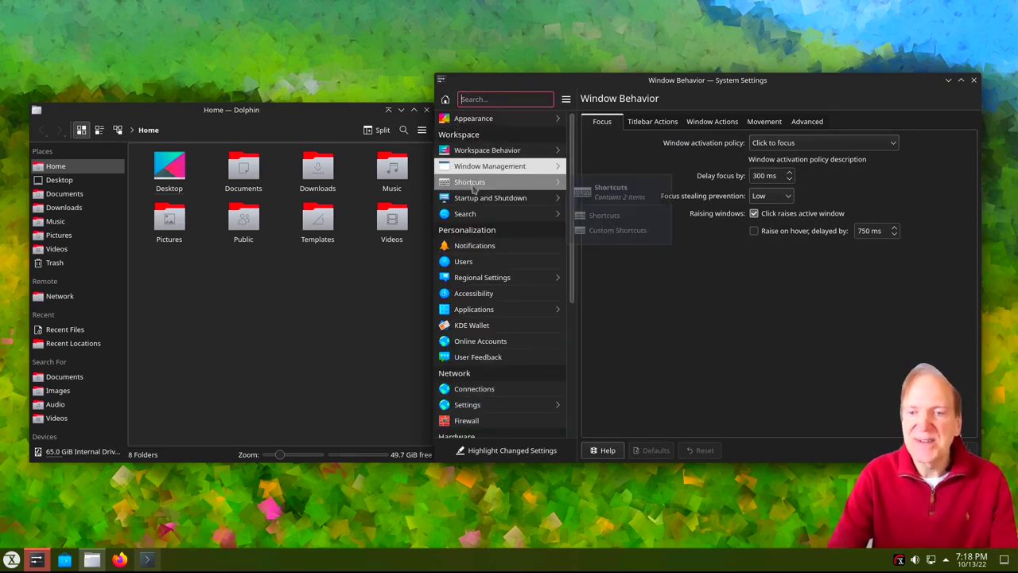
mouse_move(488, 204)
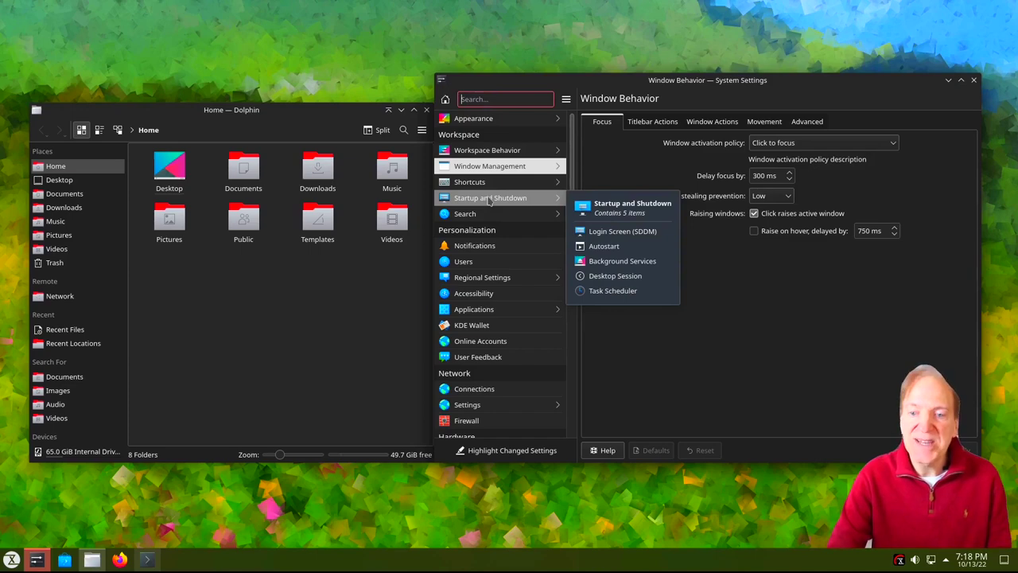
Enable and apply the Wobbly Windows desktop effect under Workspace Behavior, and move the System Settings window to try it
click(498, 149)
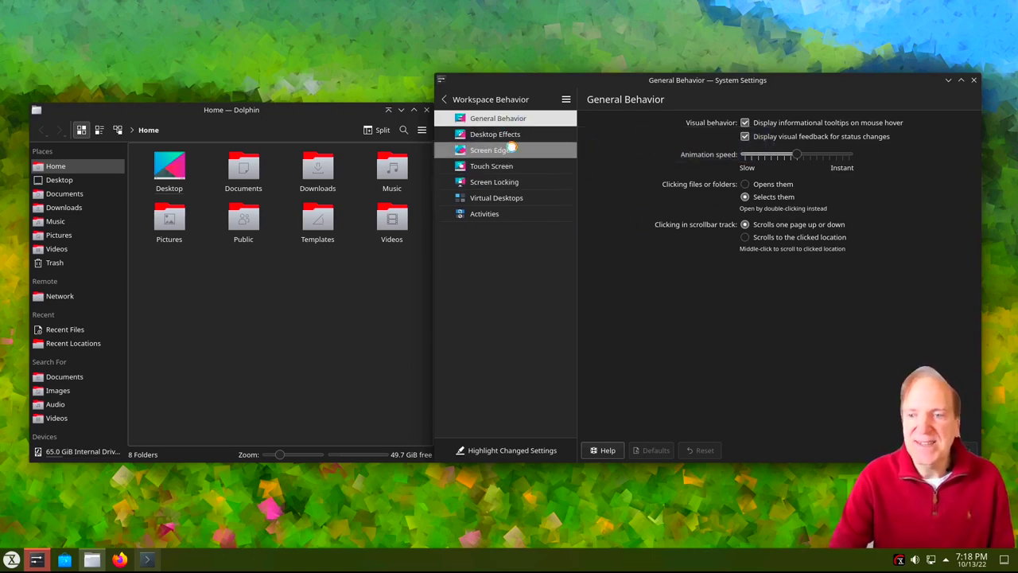
click(503, 135)
drag(979, 183, 976, 284)
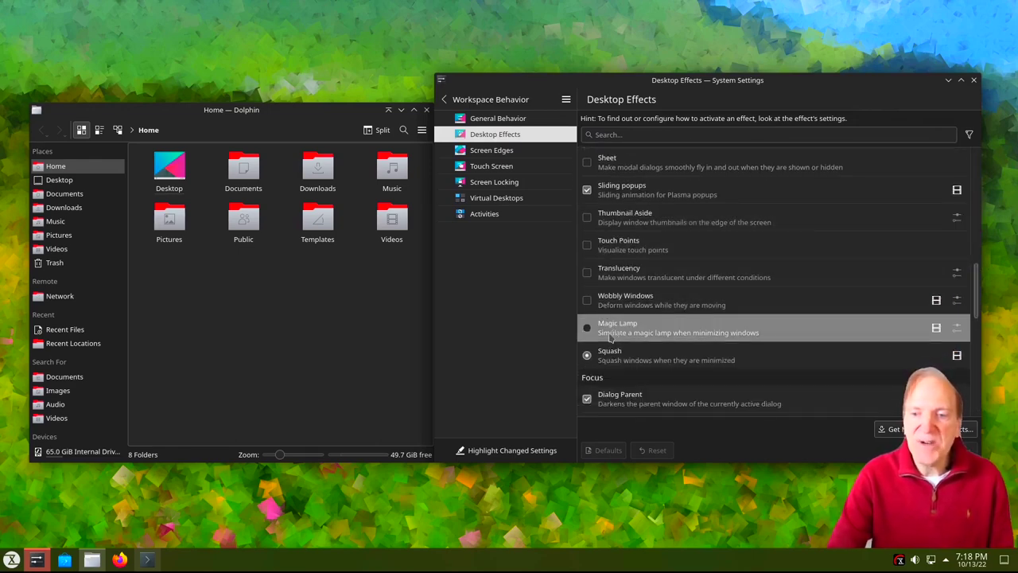
click(586, 301)
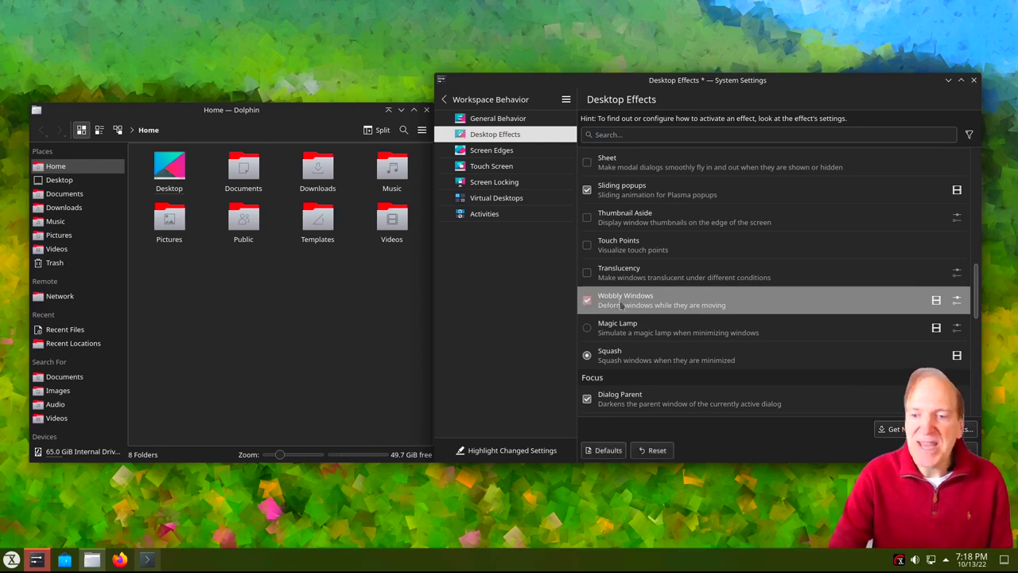
click(965, 450)
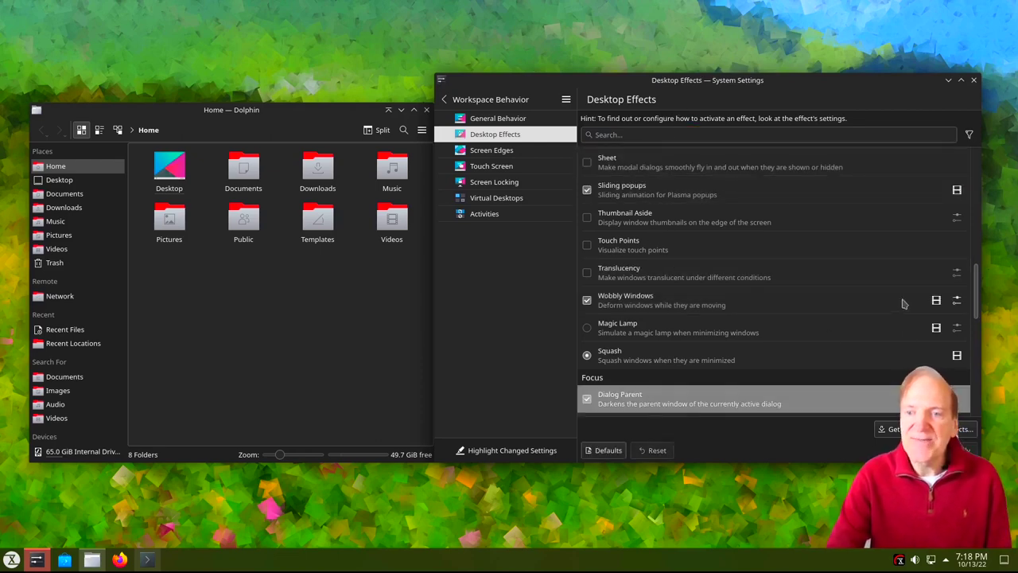
mouse_move(736, 85)
mouse_down()
mouse_move(756, 78)
mouse_move(764, 89)
mouse_move(737, 88)
mouse_up()
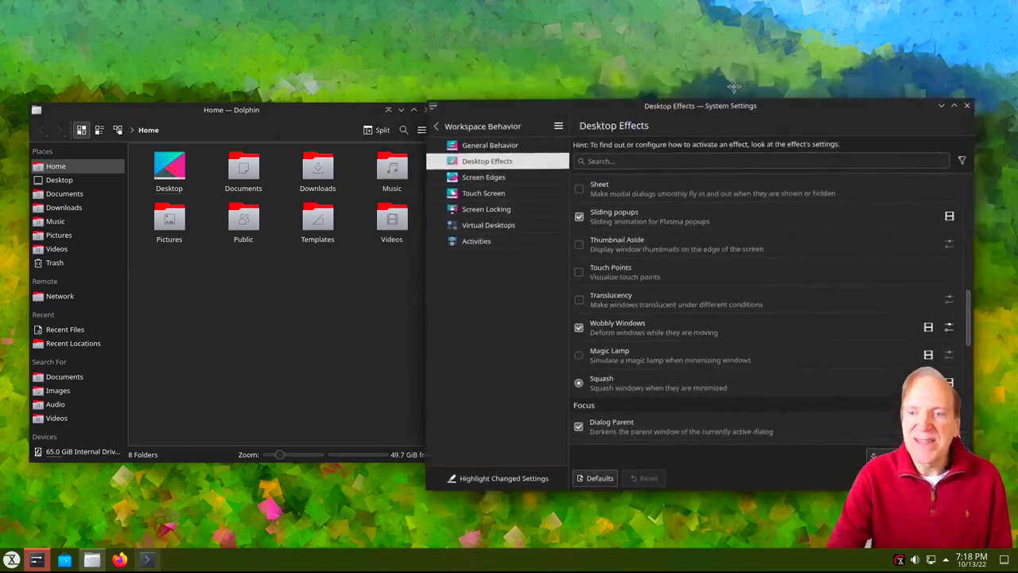
Disable the Wobbly Windows desktop effect, apply the change, and return to the main settings categories
click(587, 305)
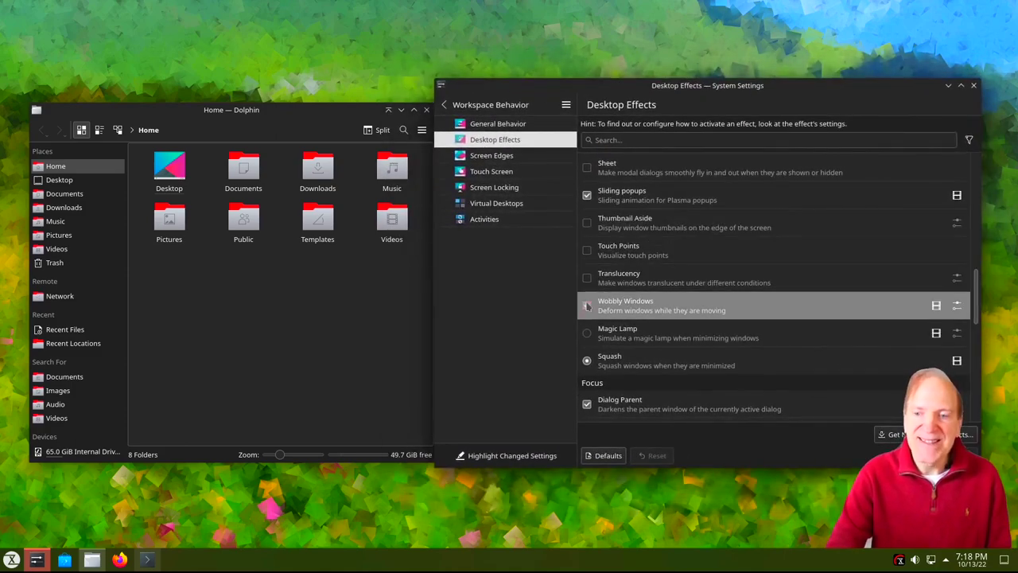
click(955, 455)
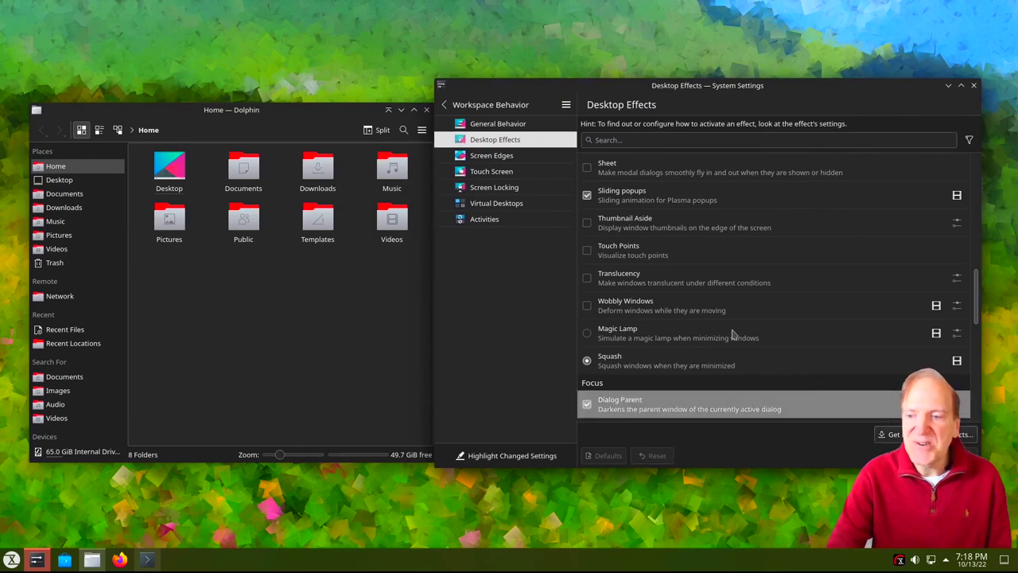
click(444, 105)
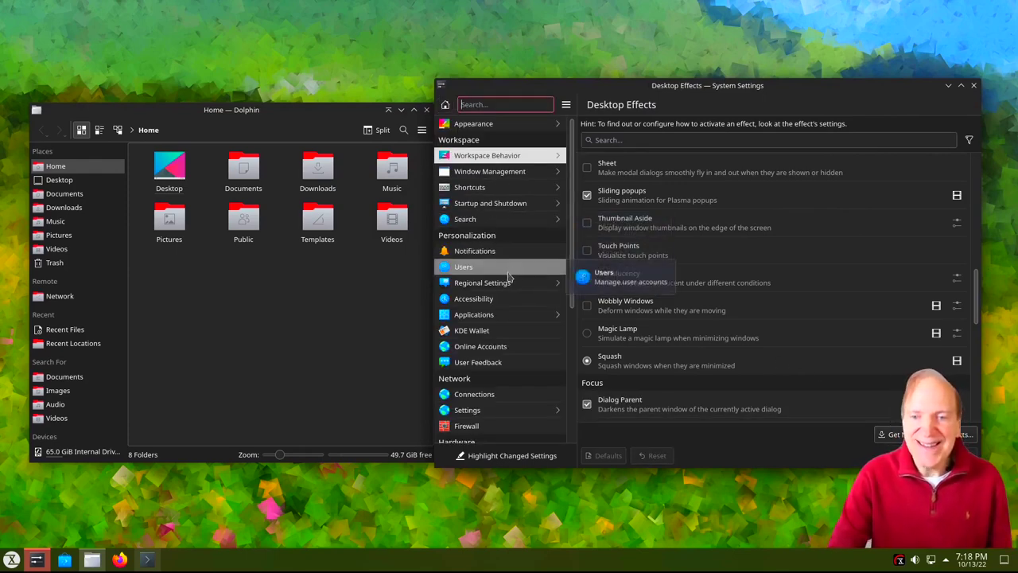
Set NumLock on Plasma Startup to Turn on in the Keyboard hardware settings and apply it
scroll(509, 277, down, 2)
scroll(509, 277, down, 3)
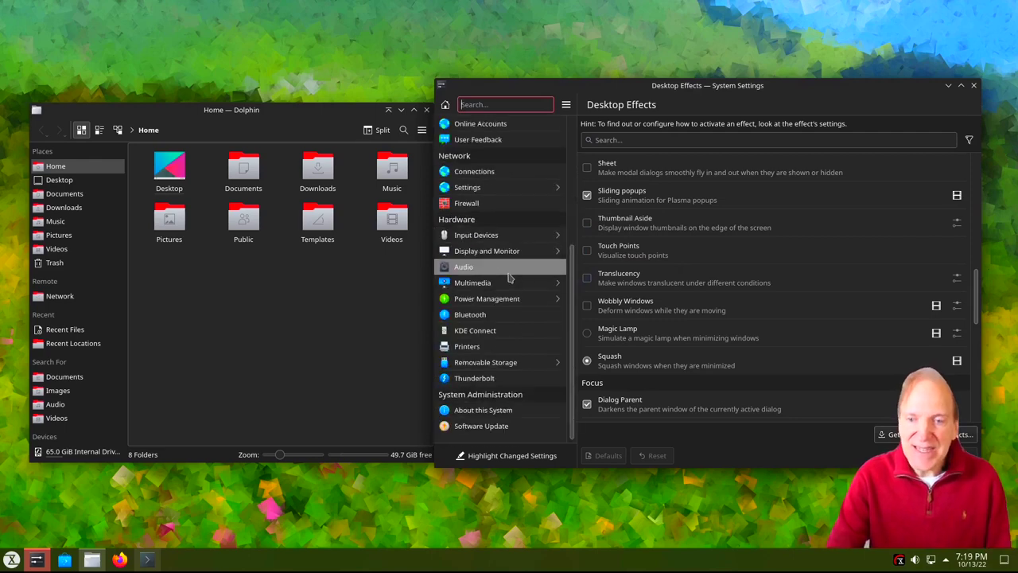
click(497, 234)
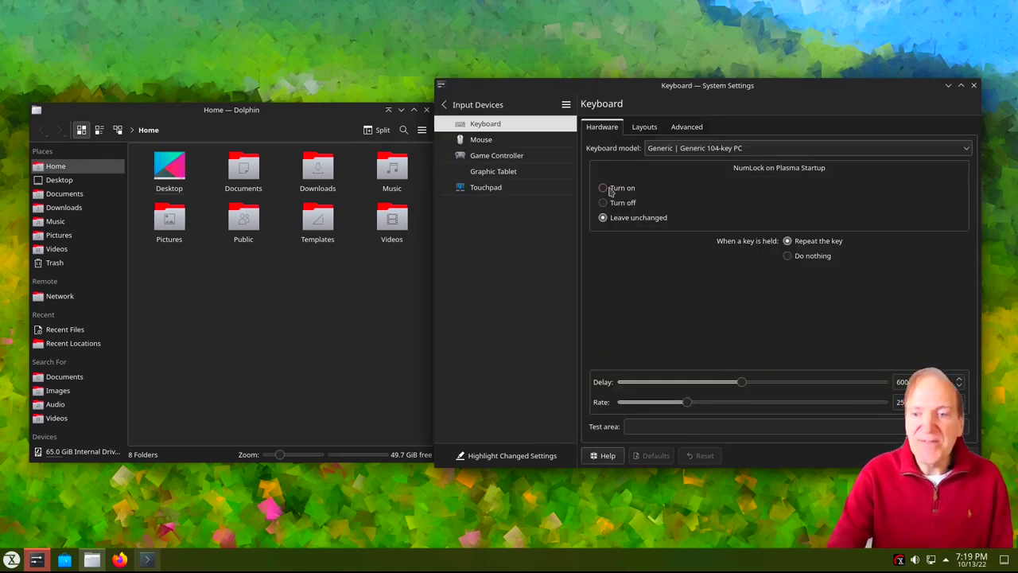
click(608, 189)
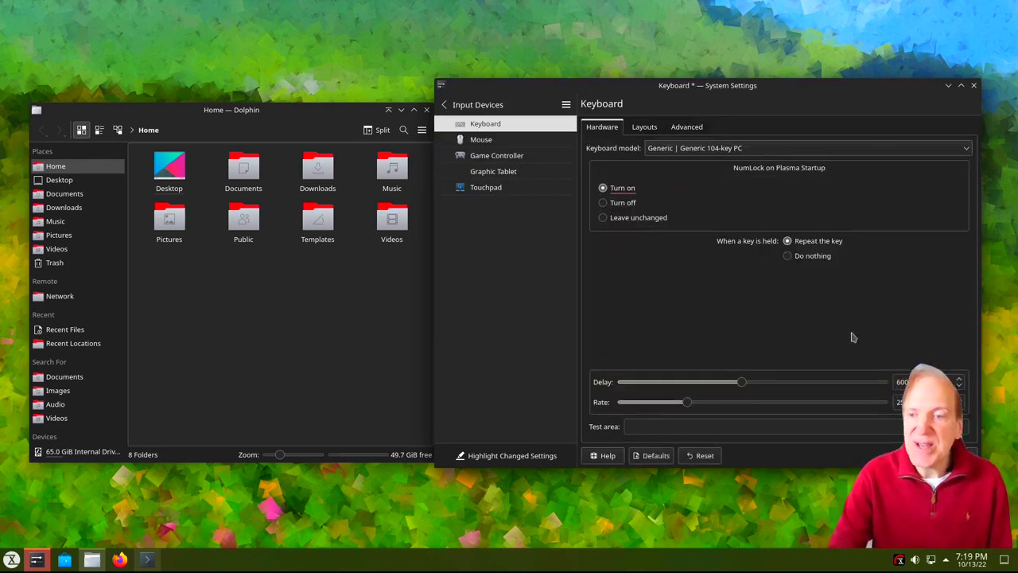
click(962, 455)
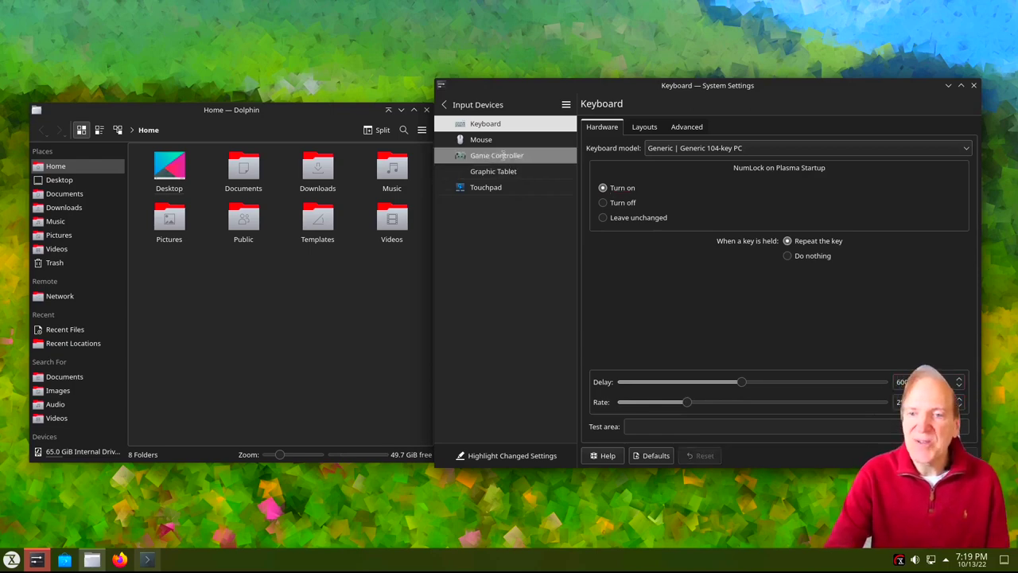
Review the Mouse settings, the Display Configuration page and the Compositor options
click(480, 140)
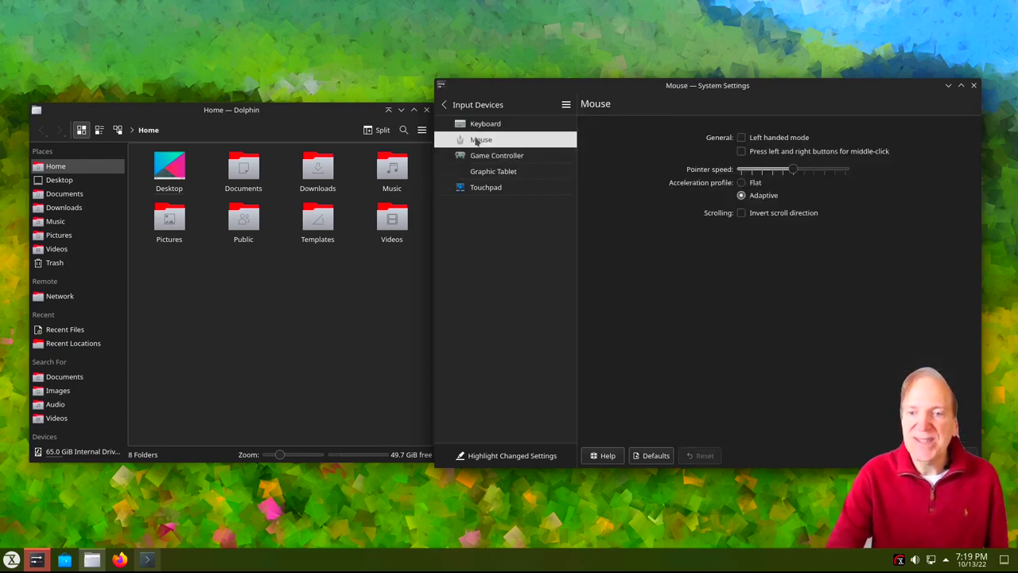
click(444, 104)
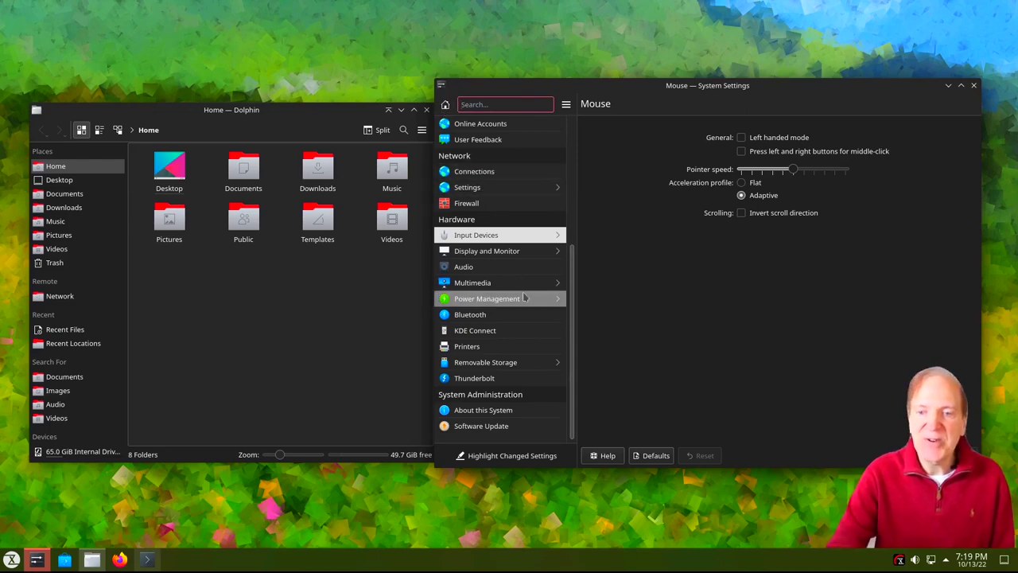
click(487, 251)
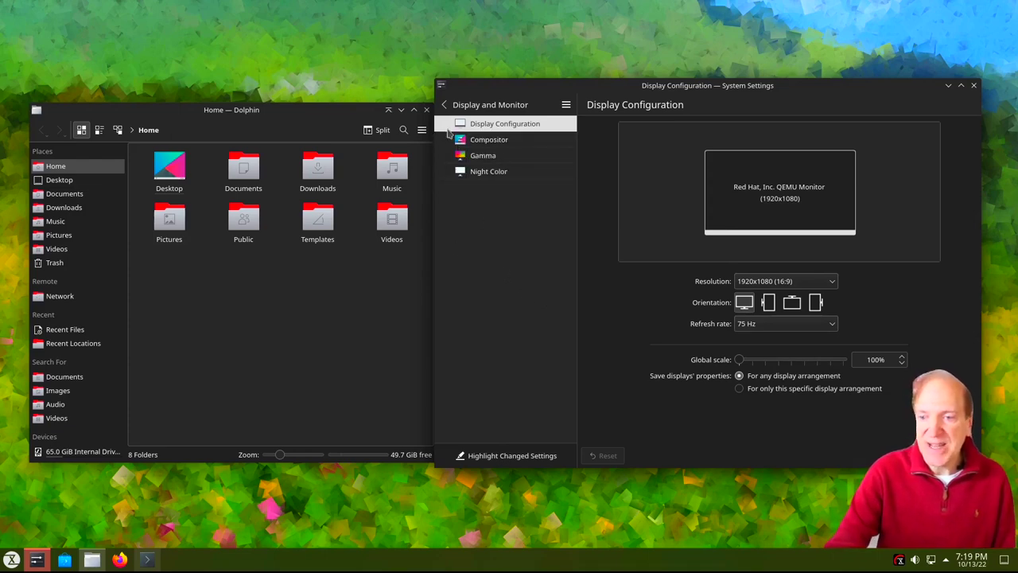
click(463, 142)
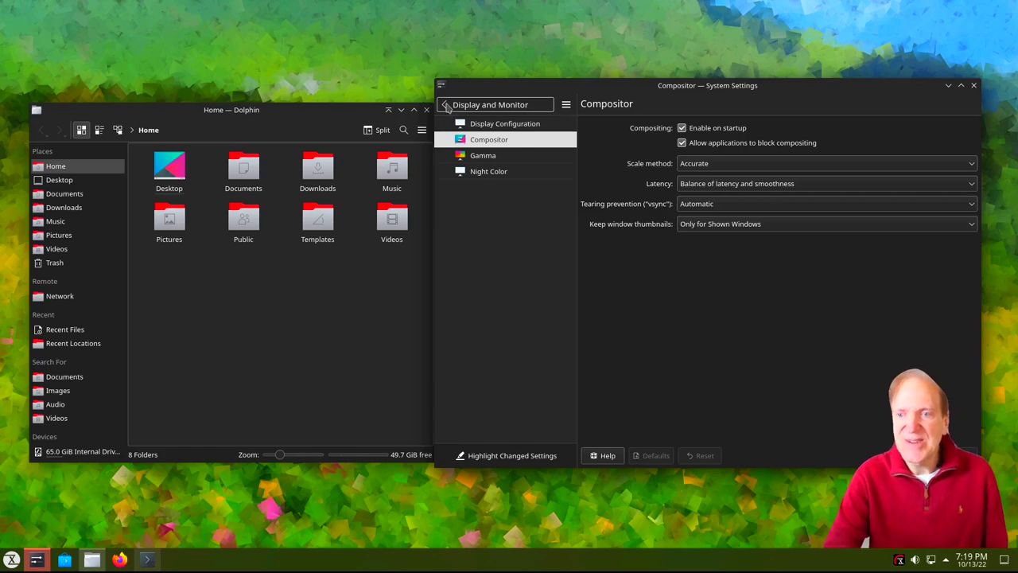
click(444, 104)
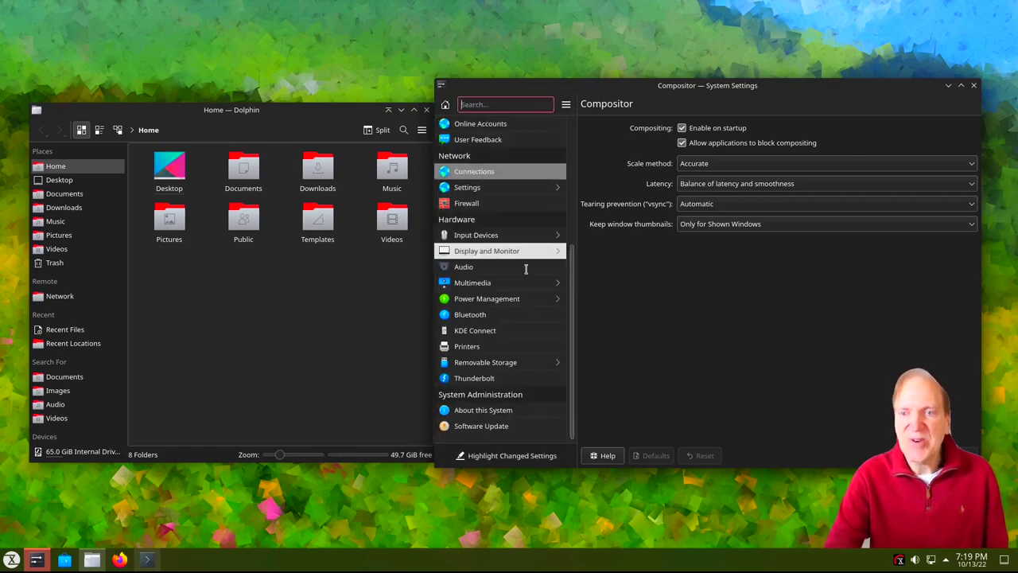
Test the Front Left and Front Right speakers of the Line Out playback device in the Audio settings
click(475, 267)
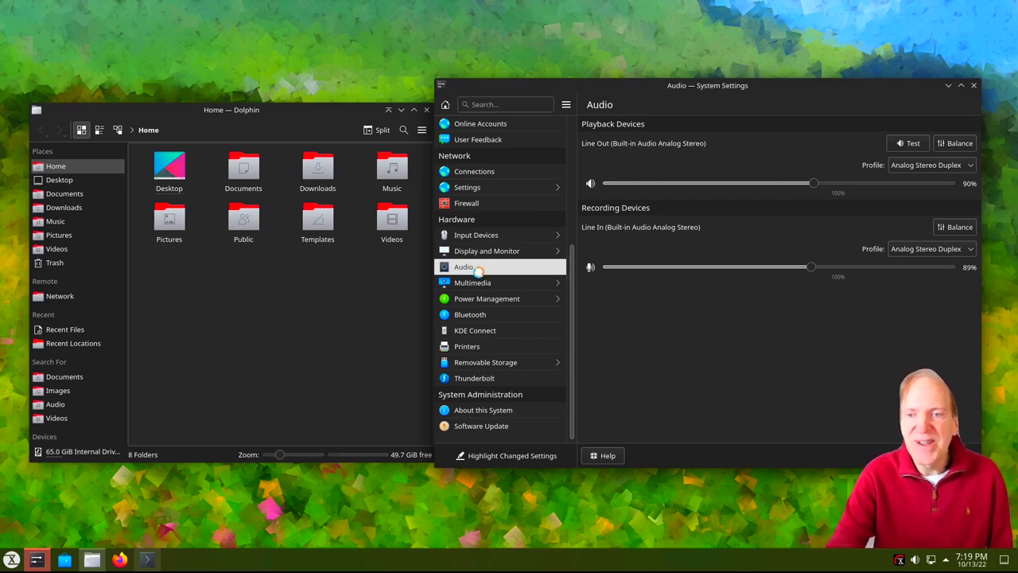
mouse_move(501, 283)
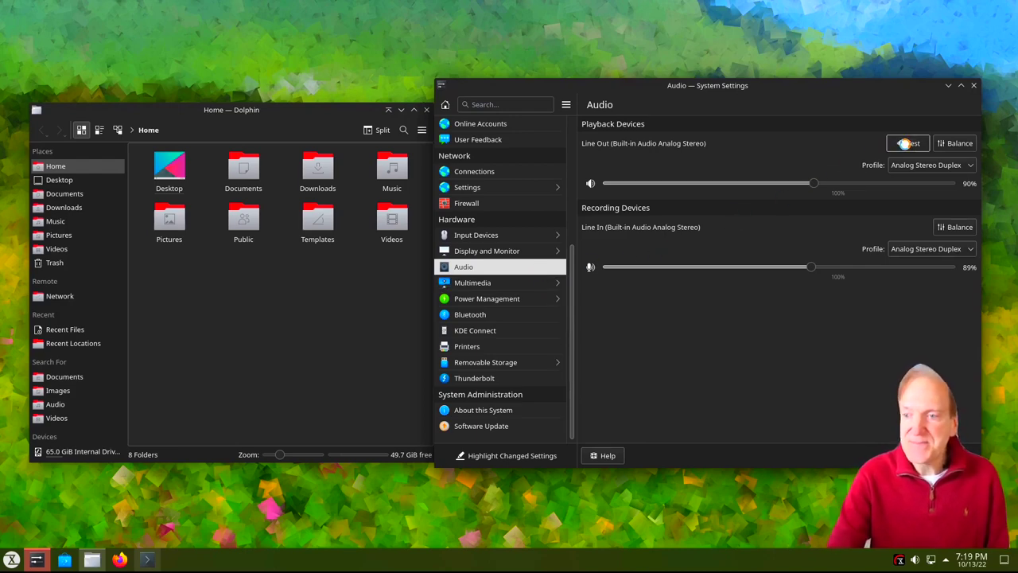
click(908, 143)
click(719, 256)
click(841, 256)
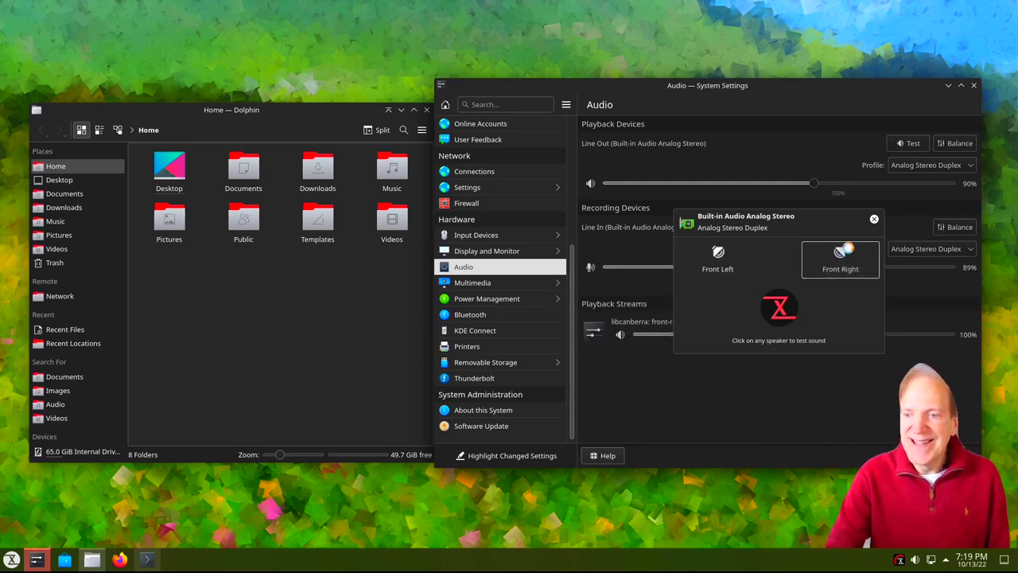
click(876, 219)
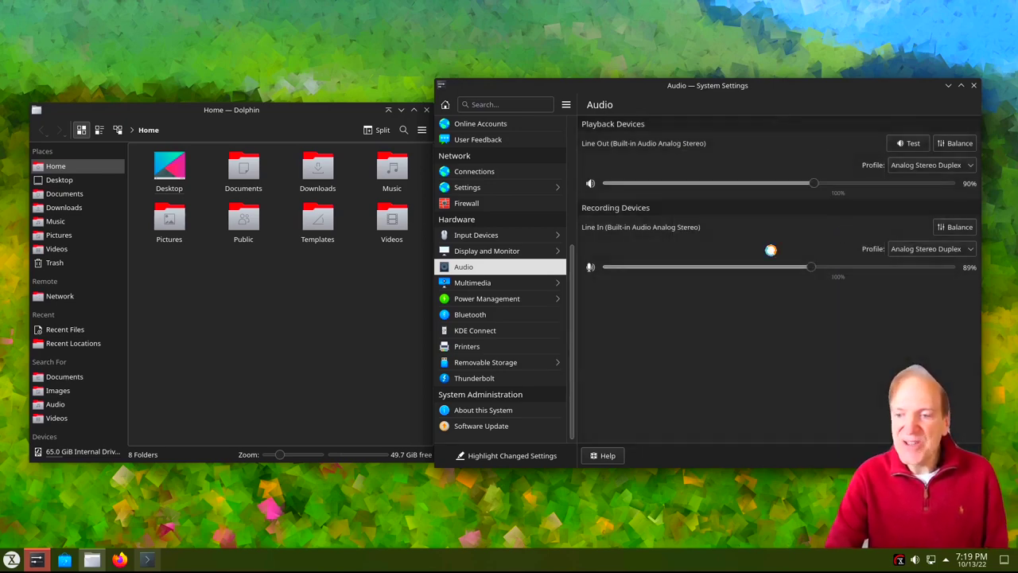
Look over the Multimedia, Power Management, Printers and About this System settings, and close System Settings
click(484, 282)
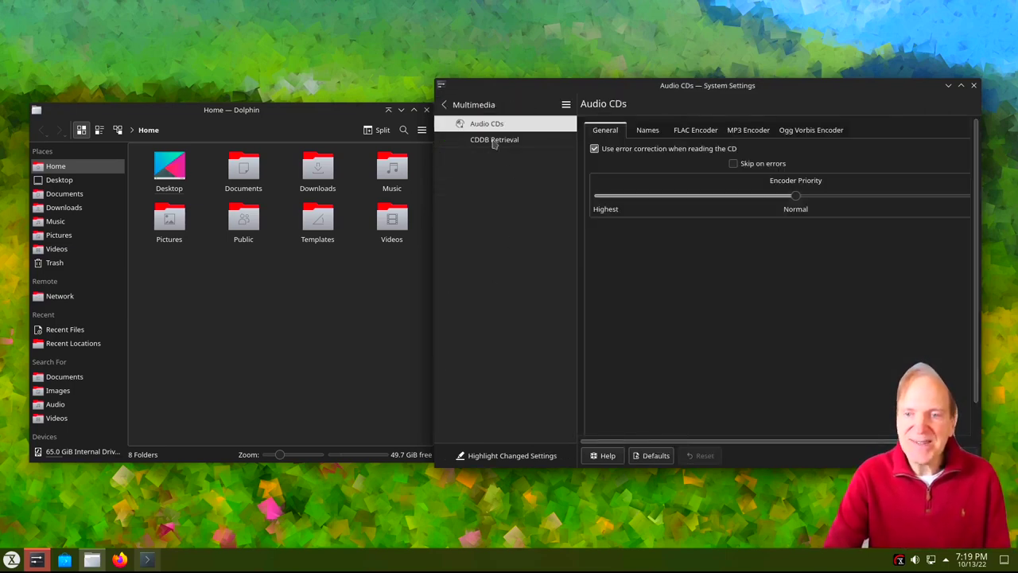
click(444, 104)
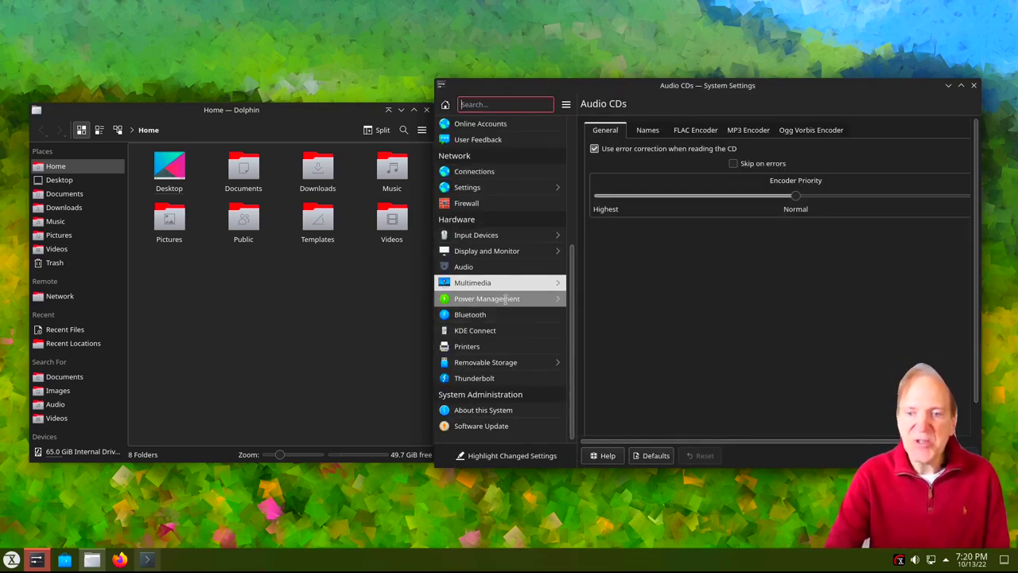
mouse_move(506, 300)
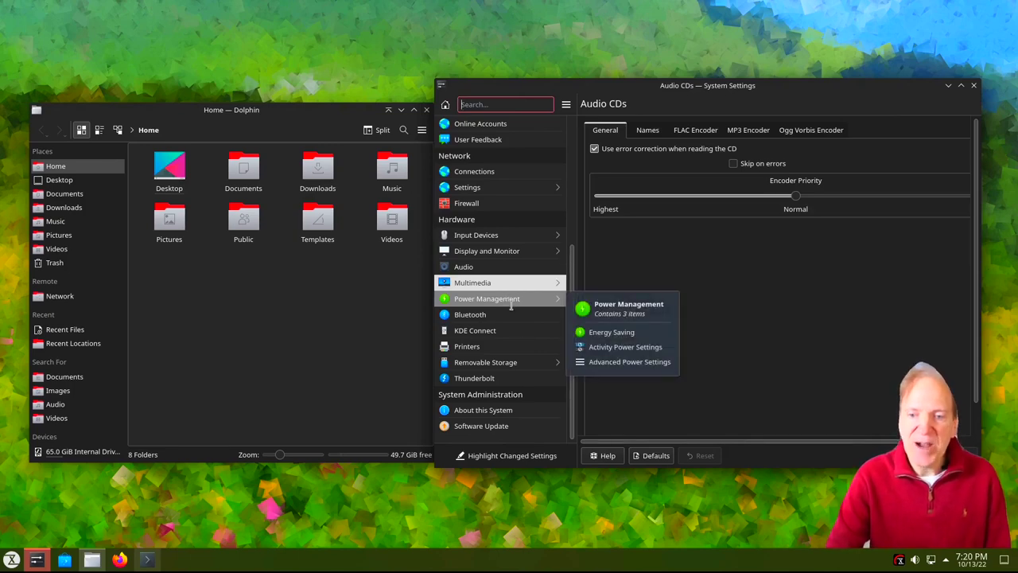
click(488, 348)
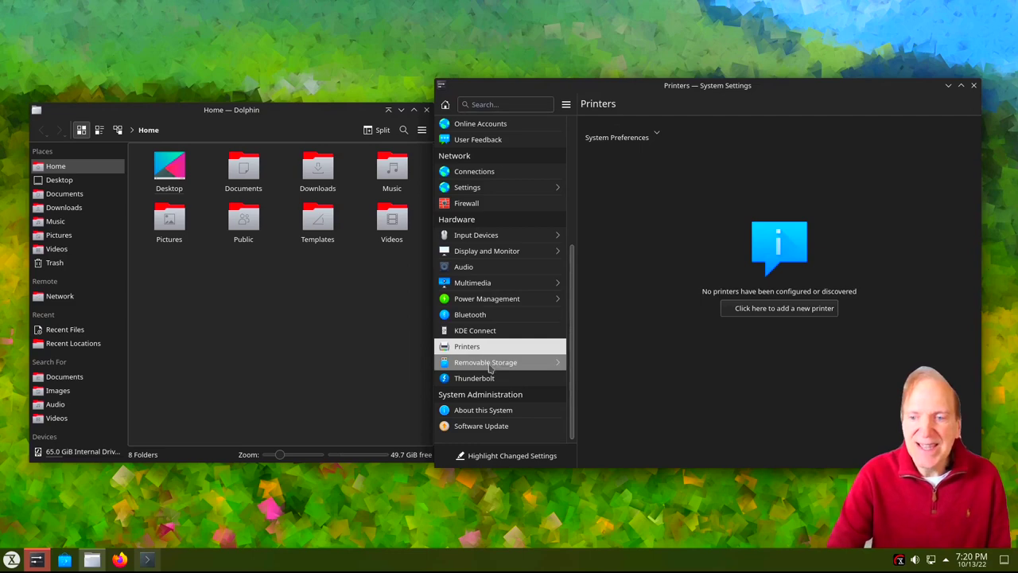
click(488, 410)
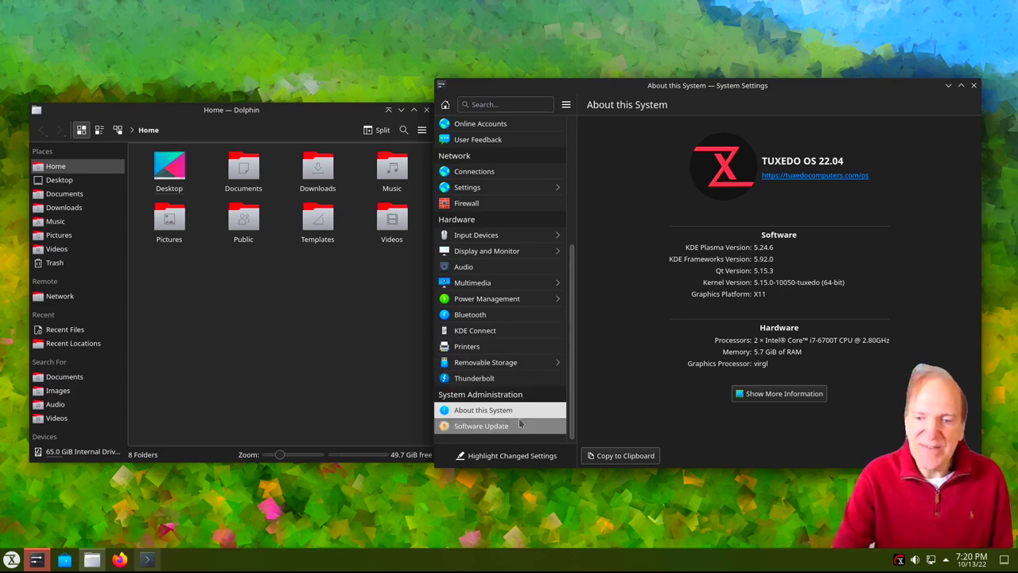
click(974, 85)
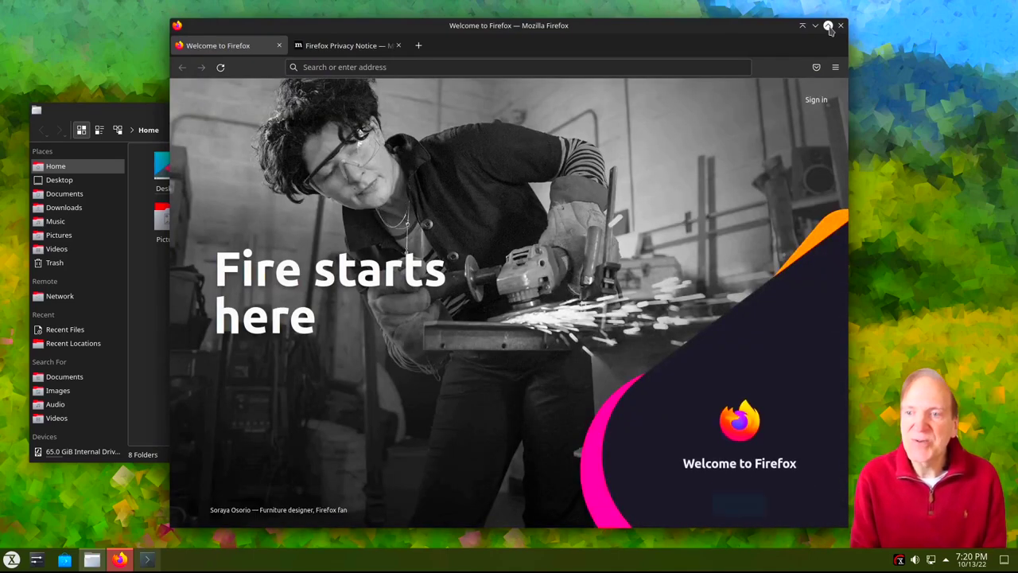
Maximize the Firefox window, check the browser version in About Firefox, and close the browser
click(828, 26)
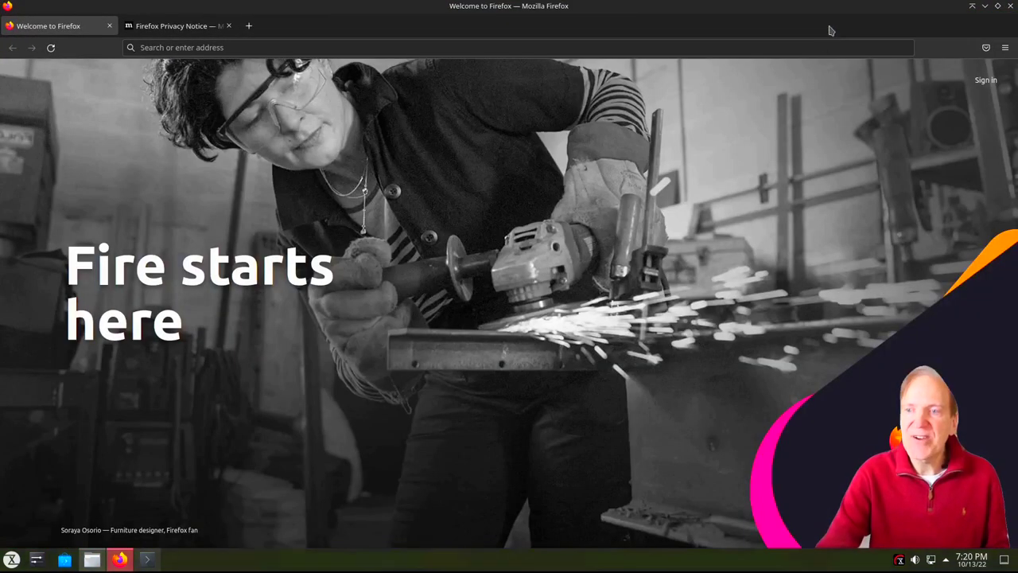
click(1006, 48)
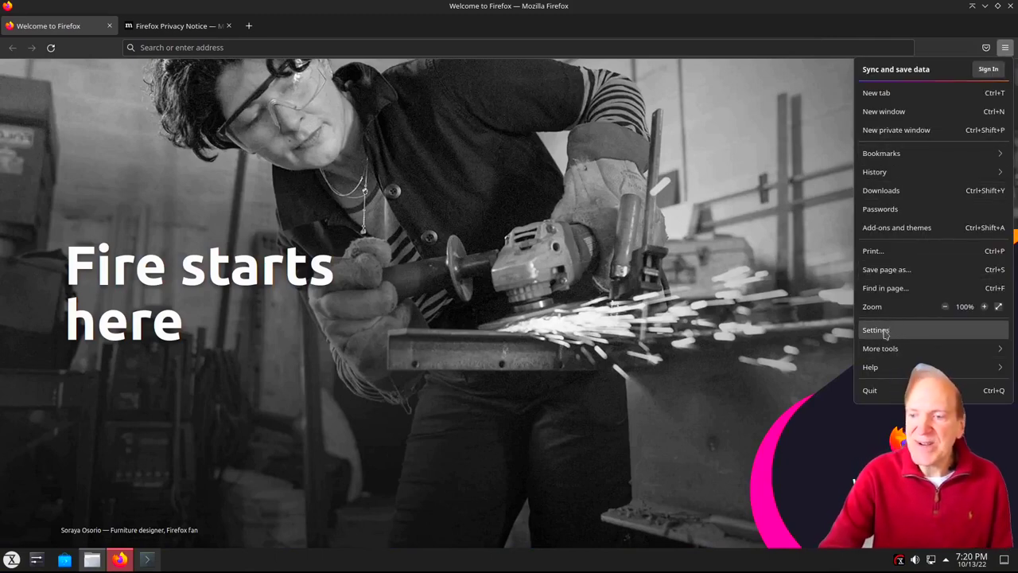
click(878, 367)
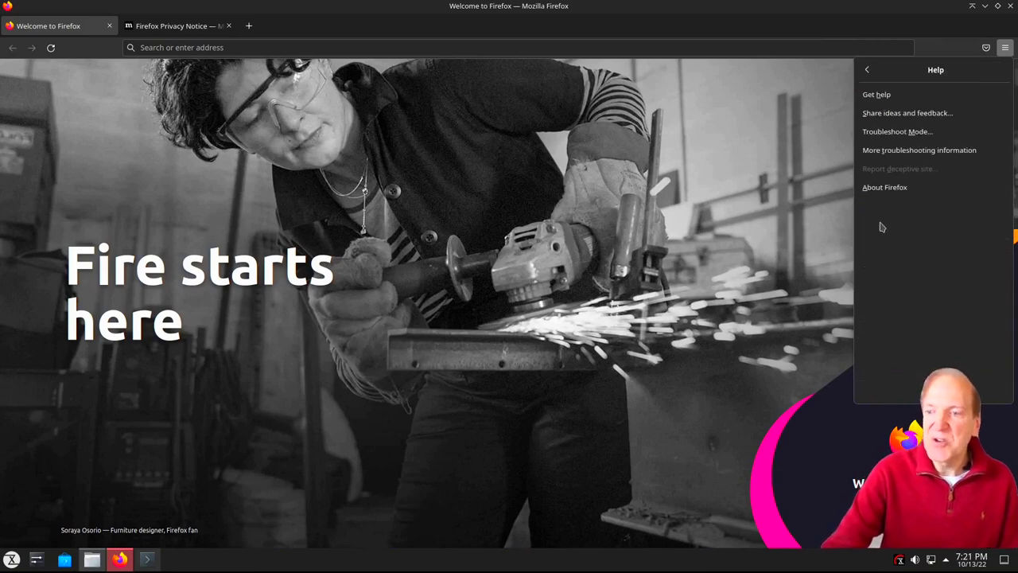
click(882, 191)
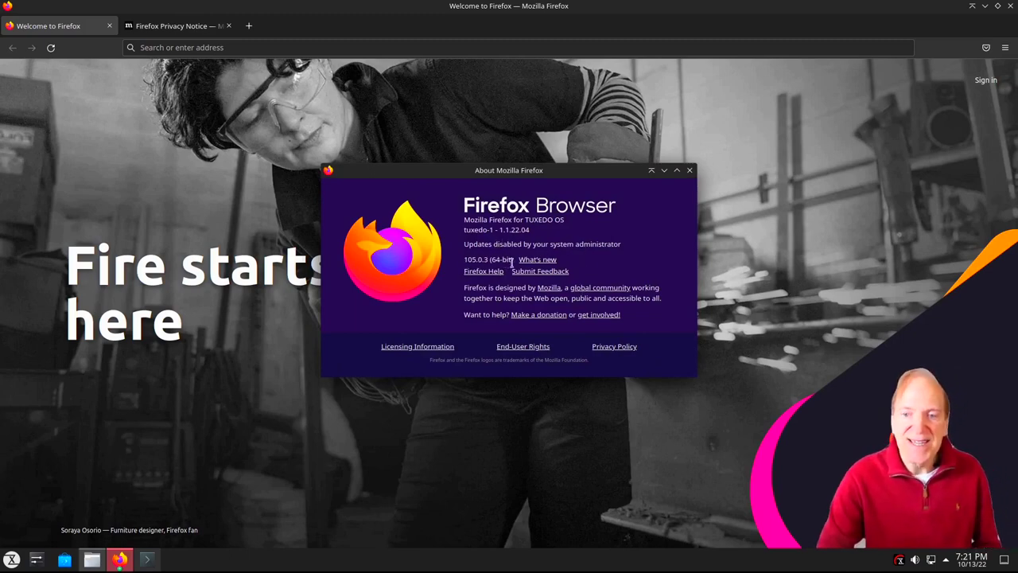
click(689, 171)
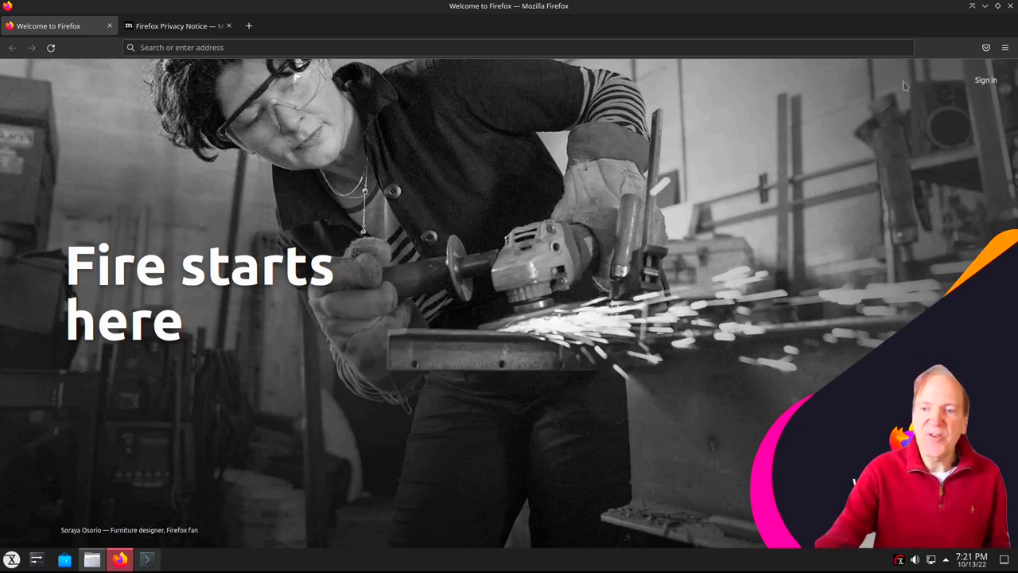
click(1012, 8)
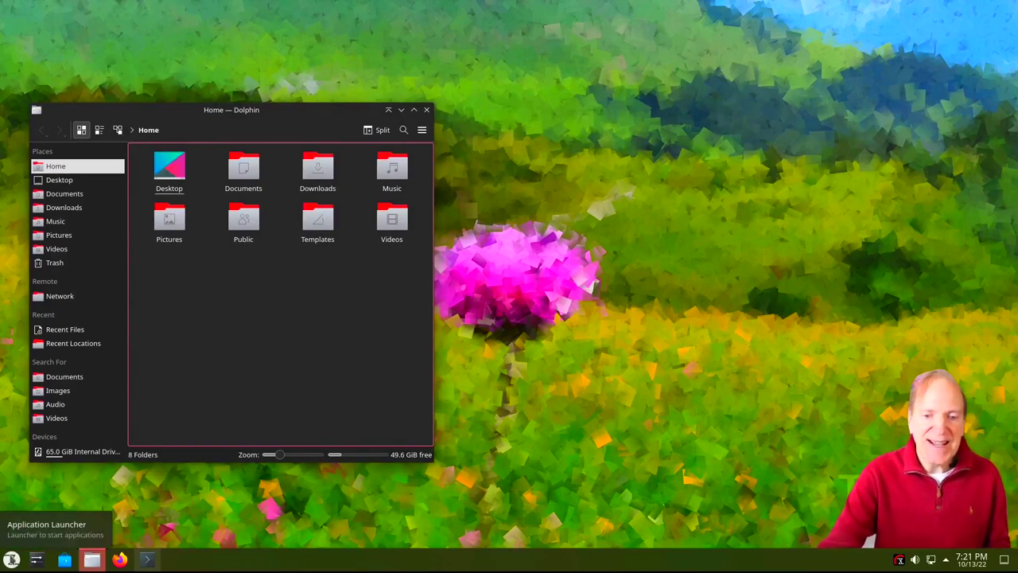
Look at the Application Launcher and replace it with the Application Dashboard alternative widget
click(11, 559)
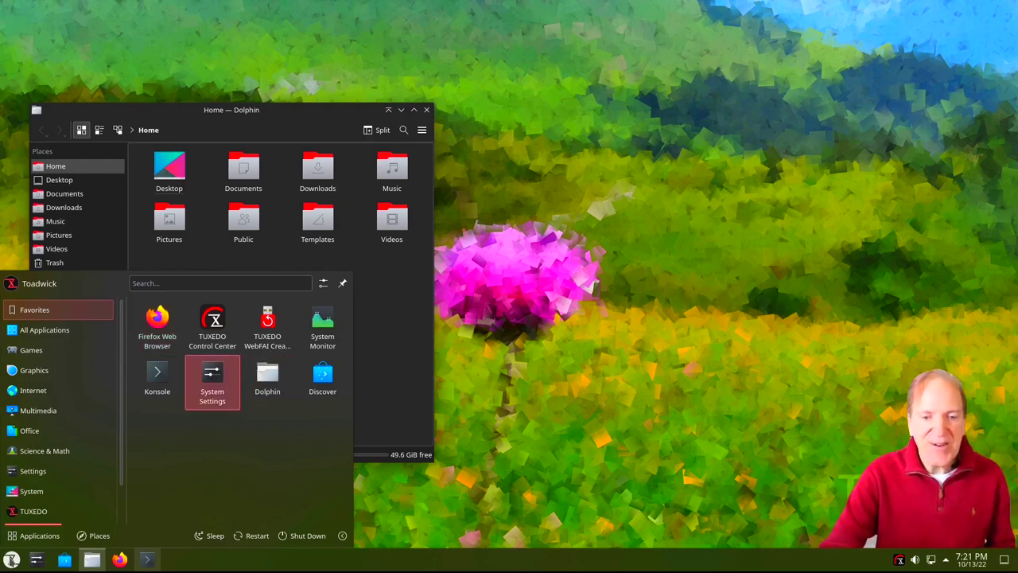
click(11, 559)
right_click(12, 559)
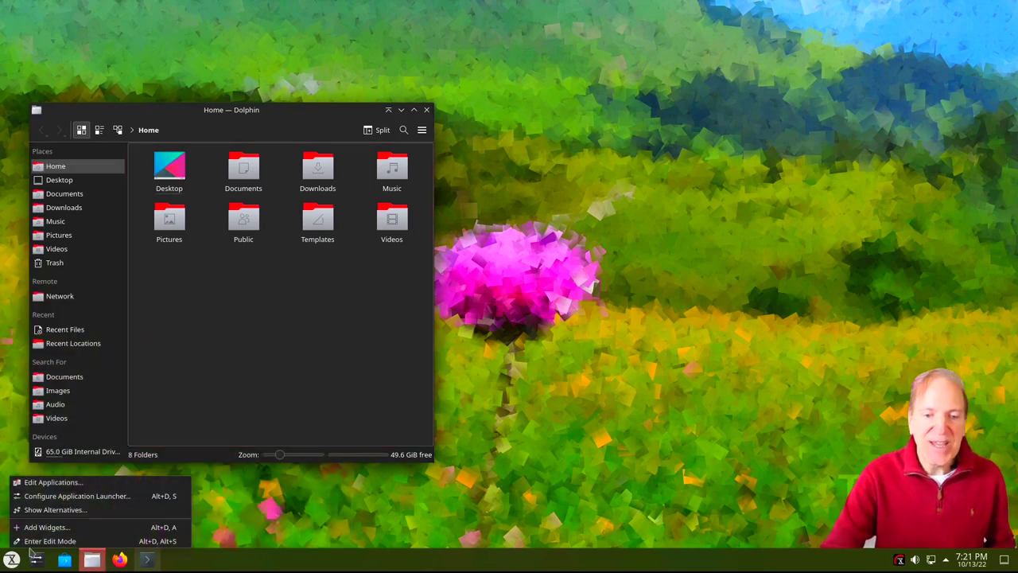
key(Escape)
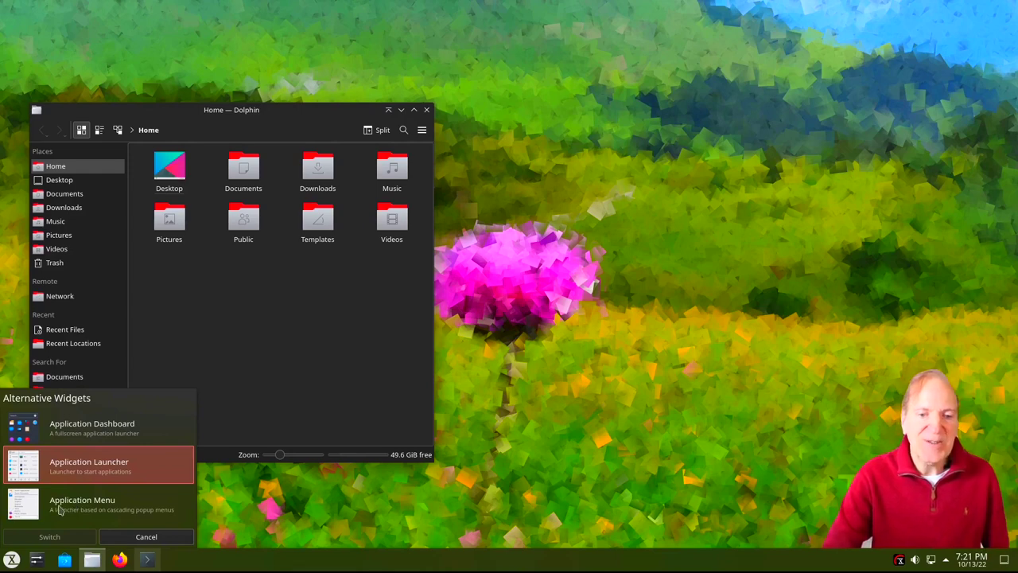
click(71, 436)
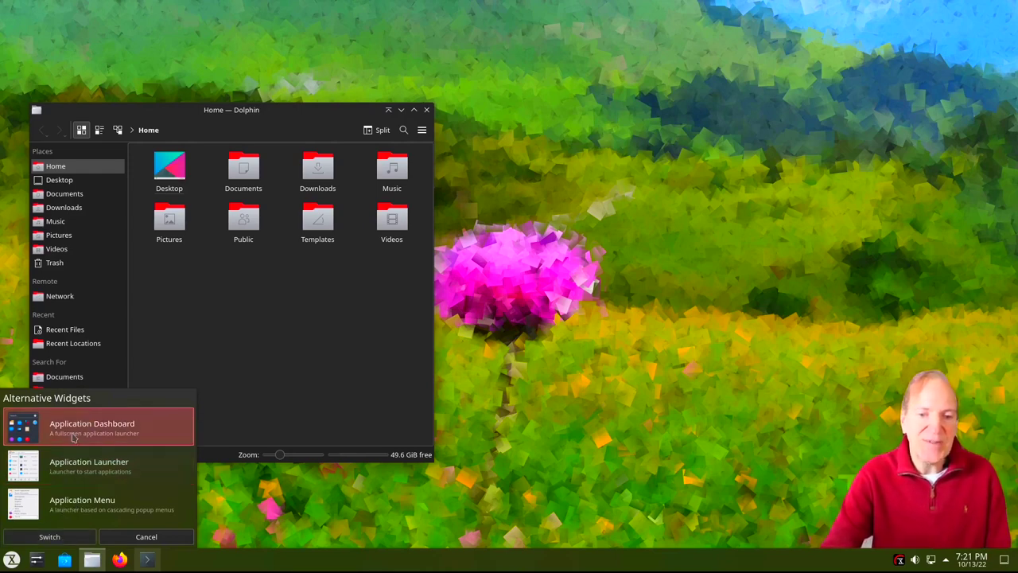
click(49, 536)
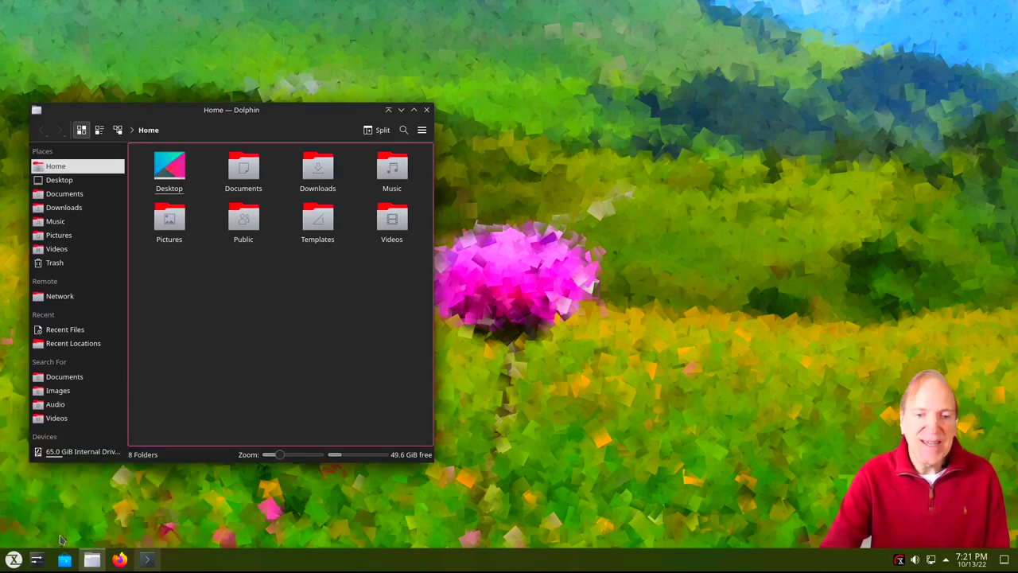
Look through the Application Dashboard's application categories, power options and widgets, and close the dashboard
click(14, 559)
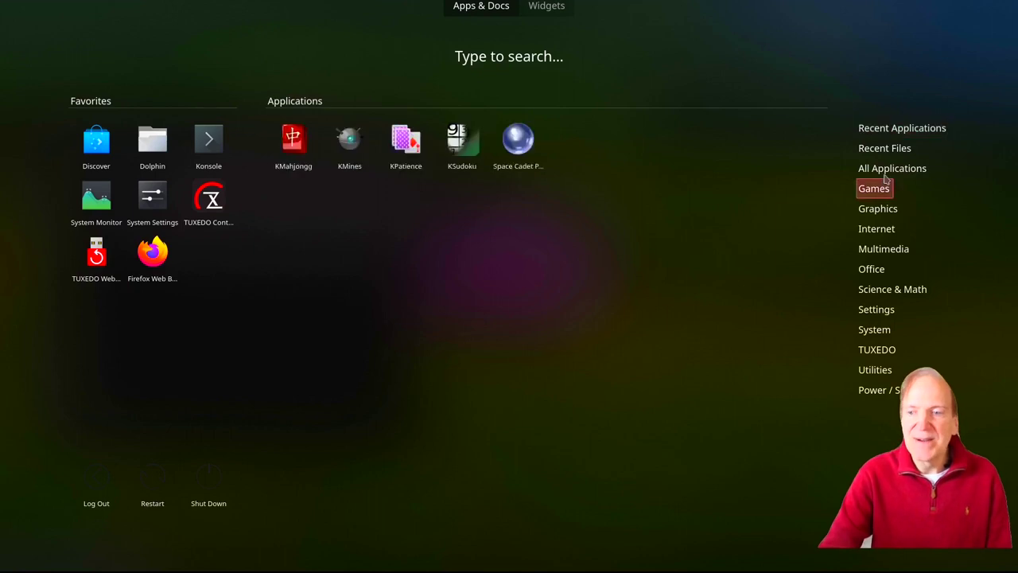
mouse_move(880, 209)
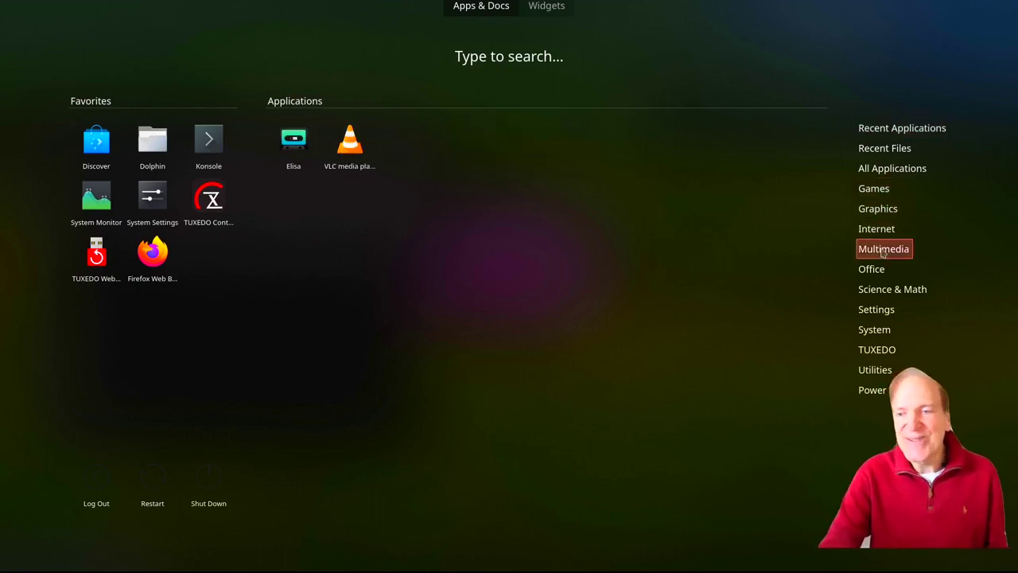
mouse_move(883, 296)
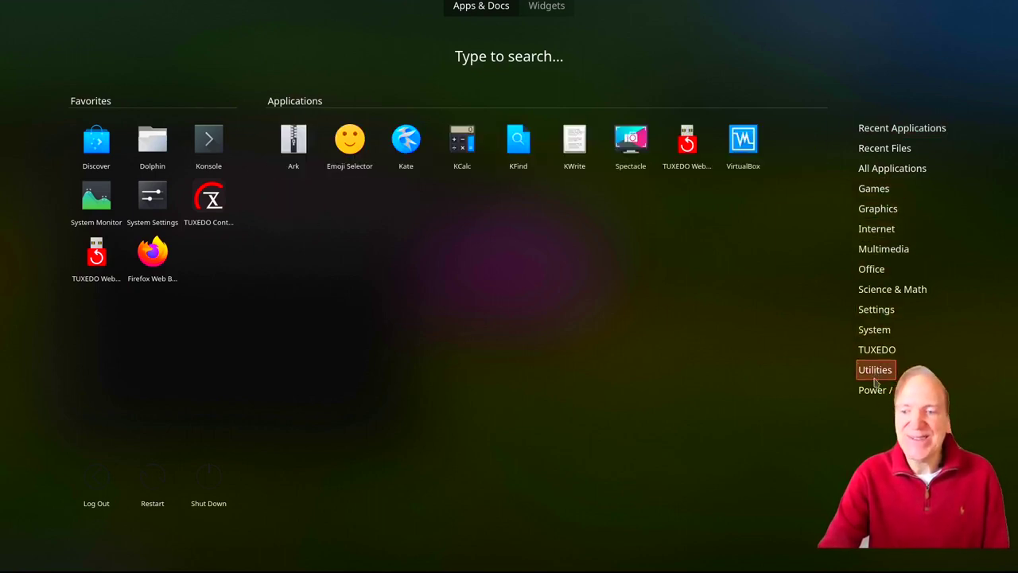
mouse_move(874, 392)
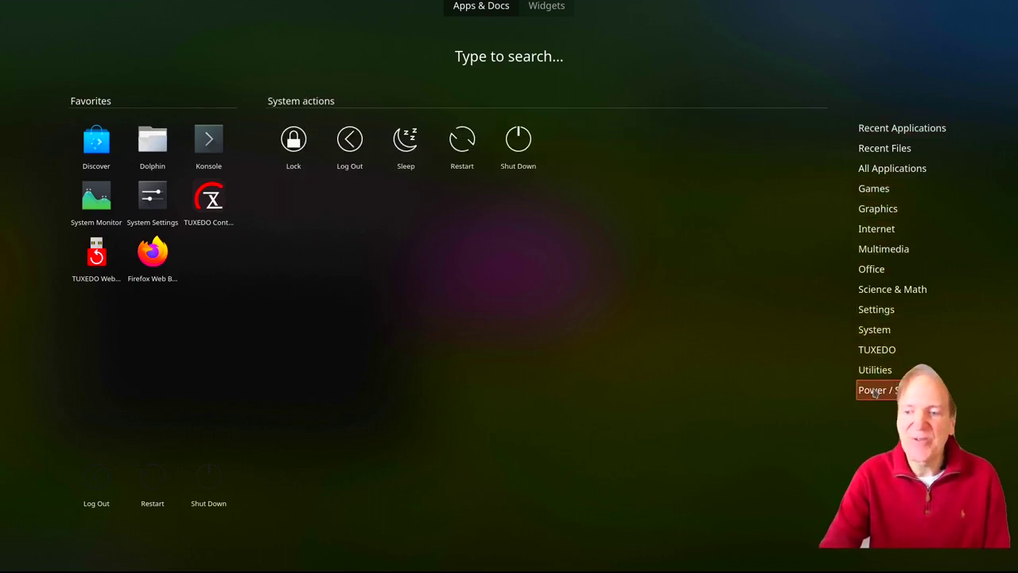
click(548, 10)
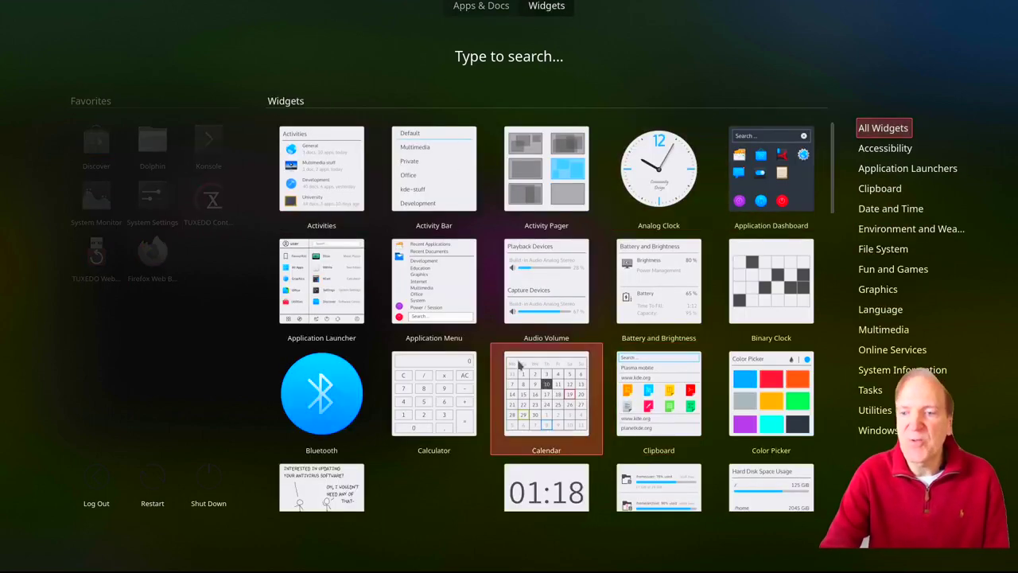
click(710, 74)
Search the widgets available for the panel for "weath" and open the download dialog for new Plasma widgets
right_click(499, 562)
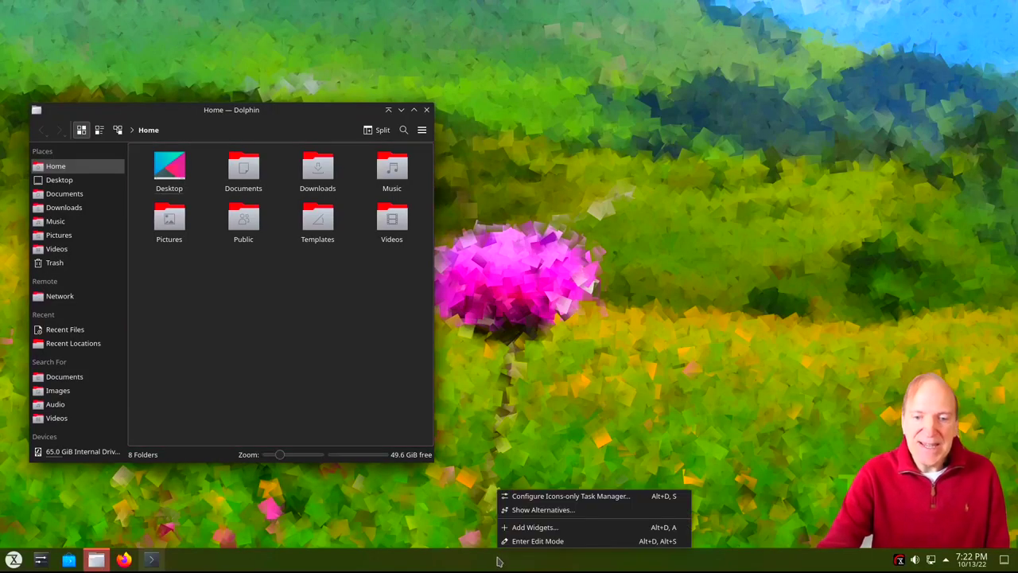
click(531, 528)
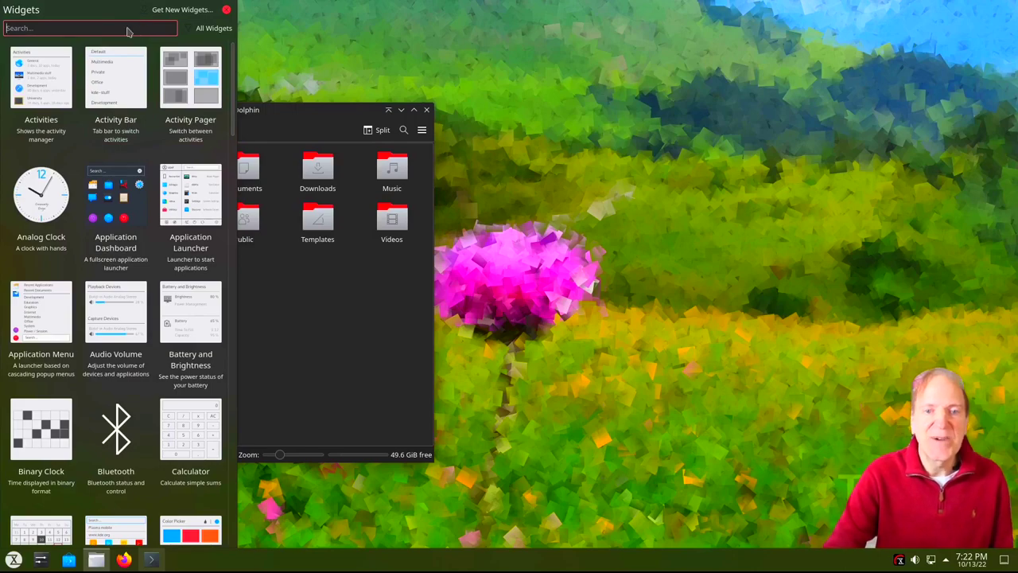
text(weath)
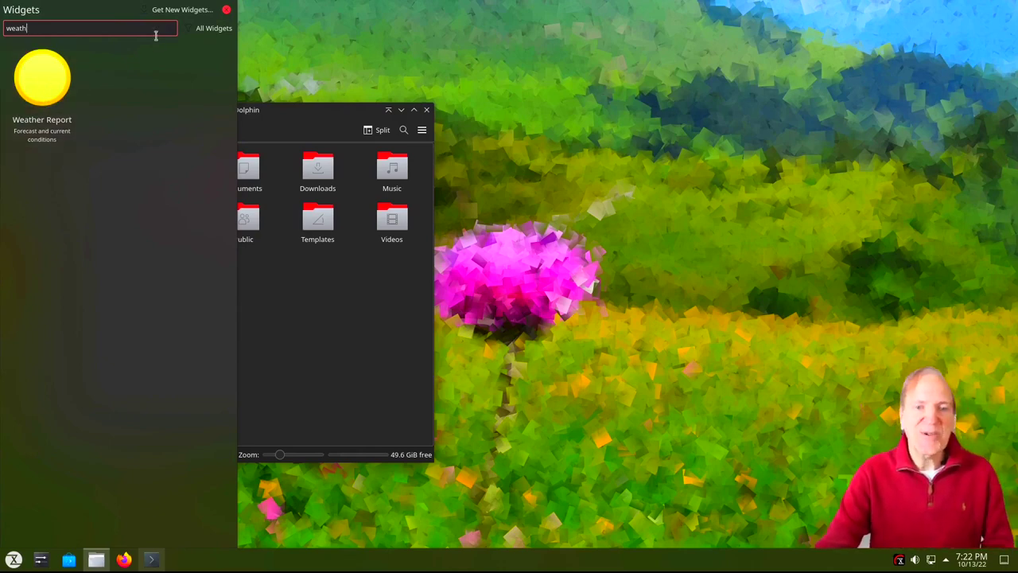
click(182, 10)
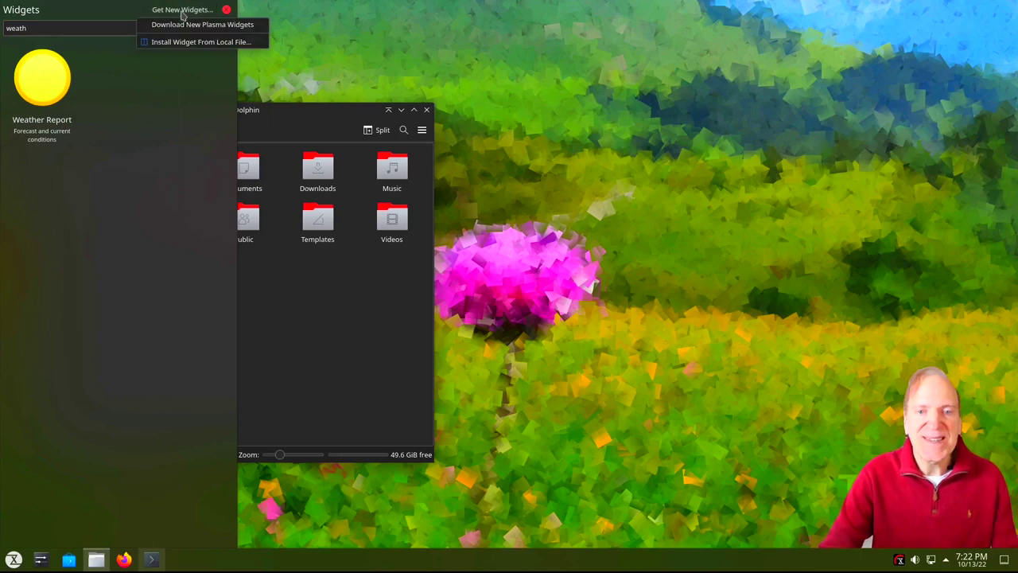
click(182, 24)
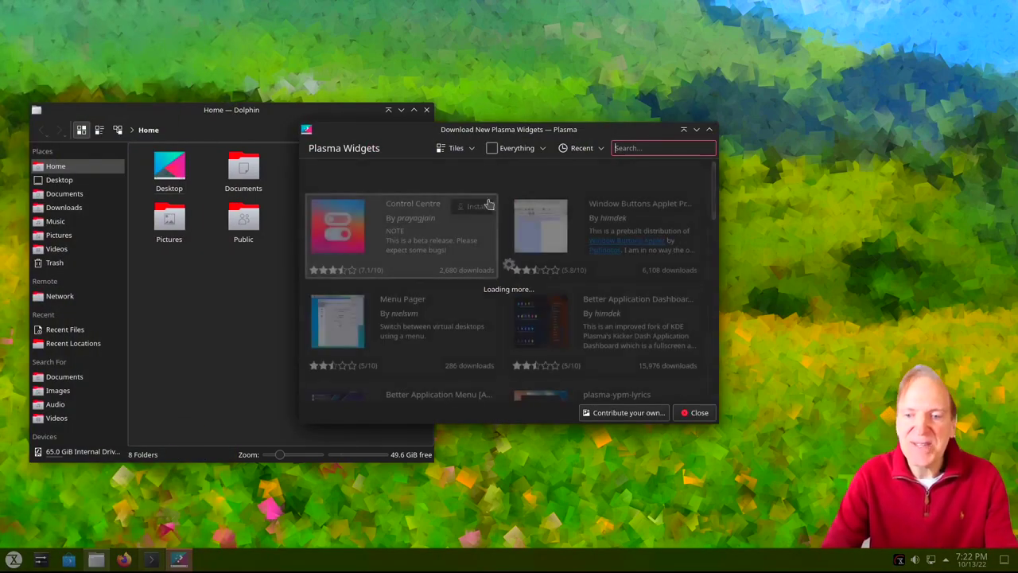
Search the downloadable Plasma widgets for "weather", install the Wunderground weather widget by raf-l, and close the dialog
click(652, 148)
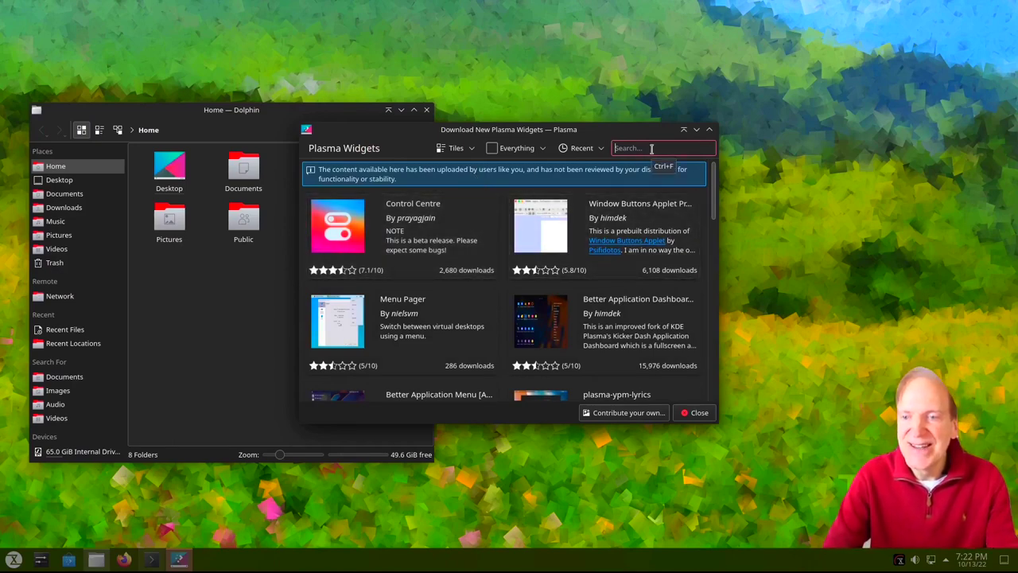
text(wea)
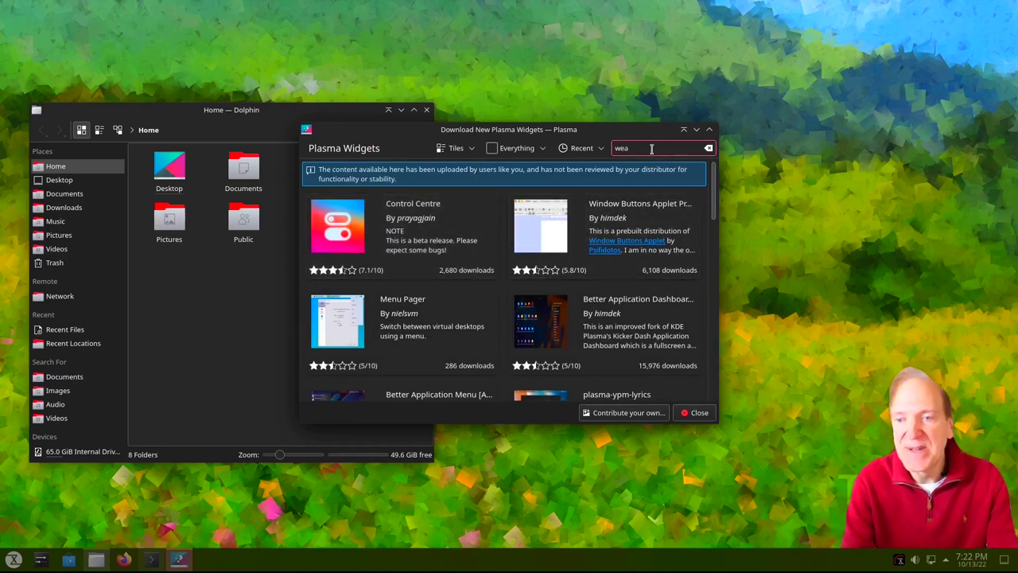
text(ther)
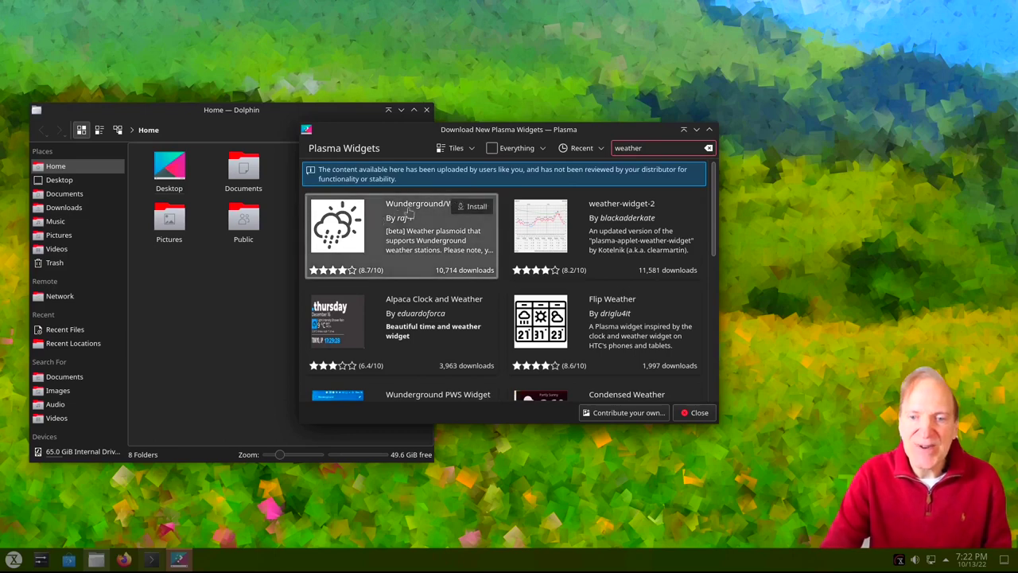
click(476, 210)
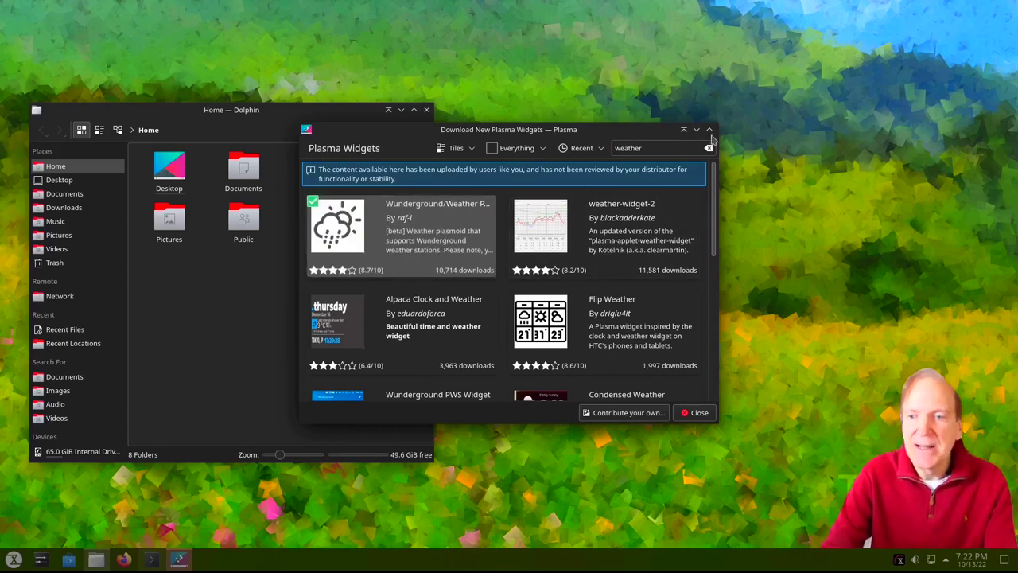
click(692, 412)
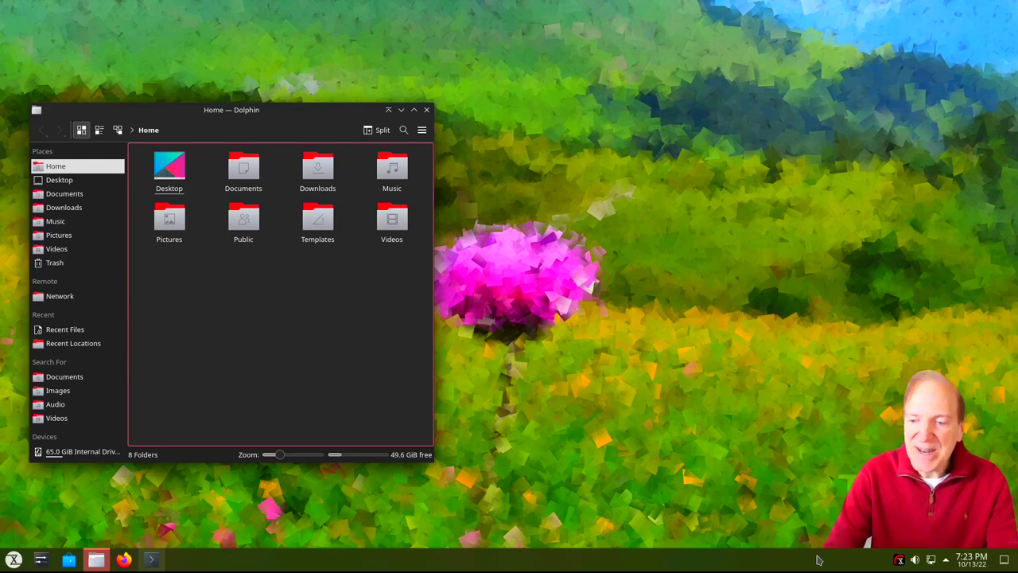
Find the installed widget with the search "wunder" and add Wunderground Extended to the panel, including beside the system tray
right_click(482, 557)
click(494, 517)
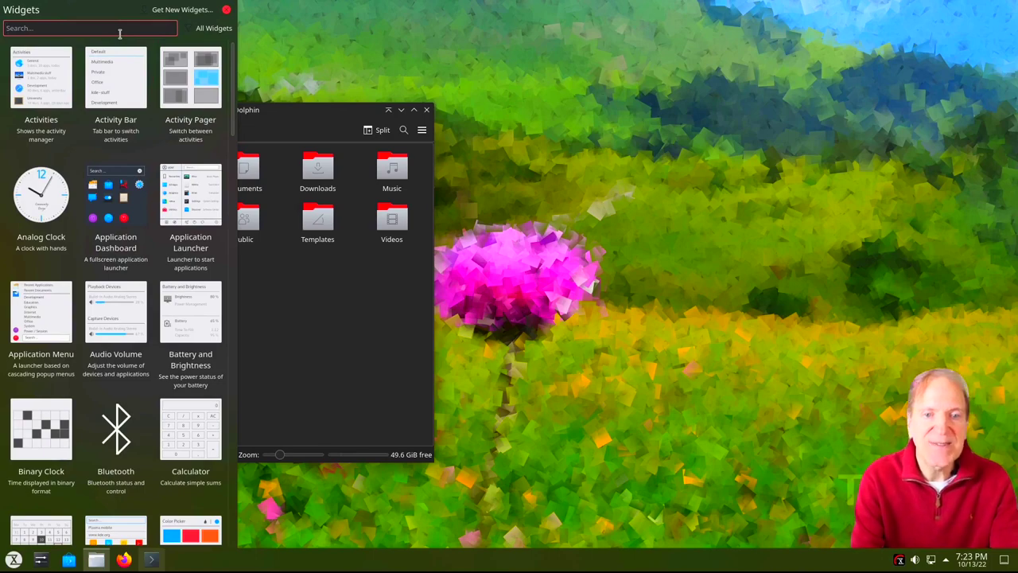
text(wea)
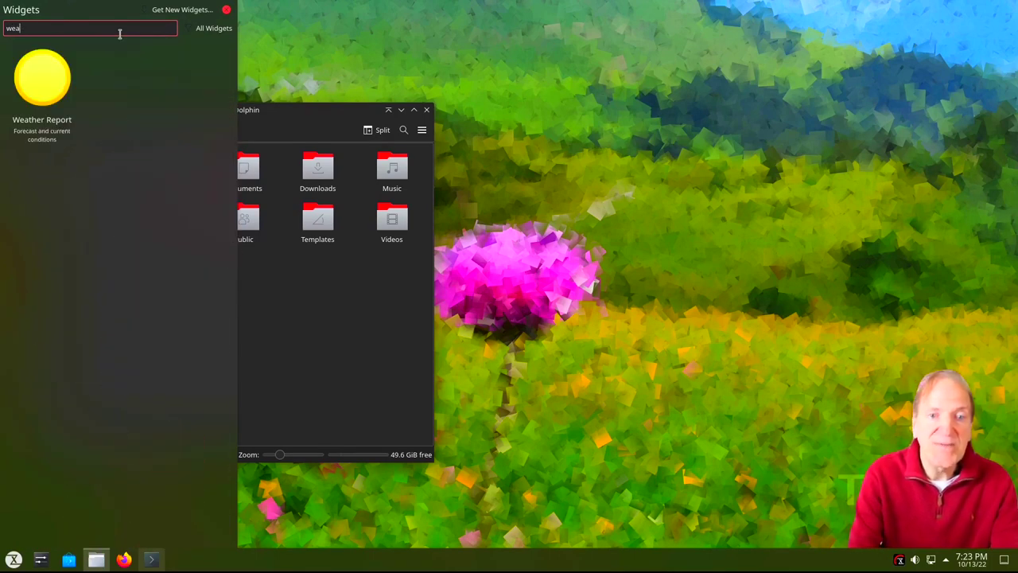
key(BackSpace)
key(BackSpace)
key(BackSpace)
text(u)
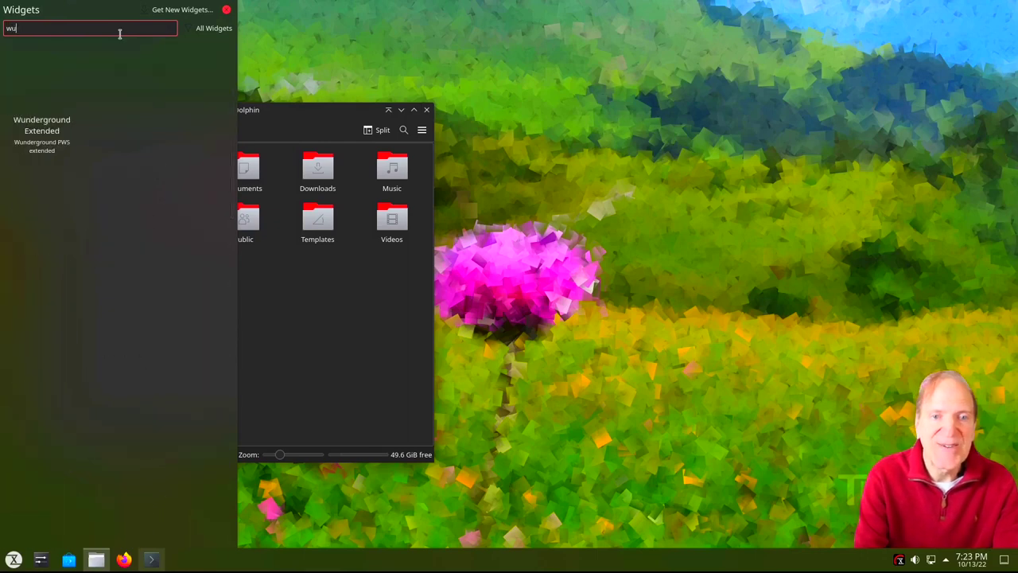
text(nde)
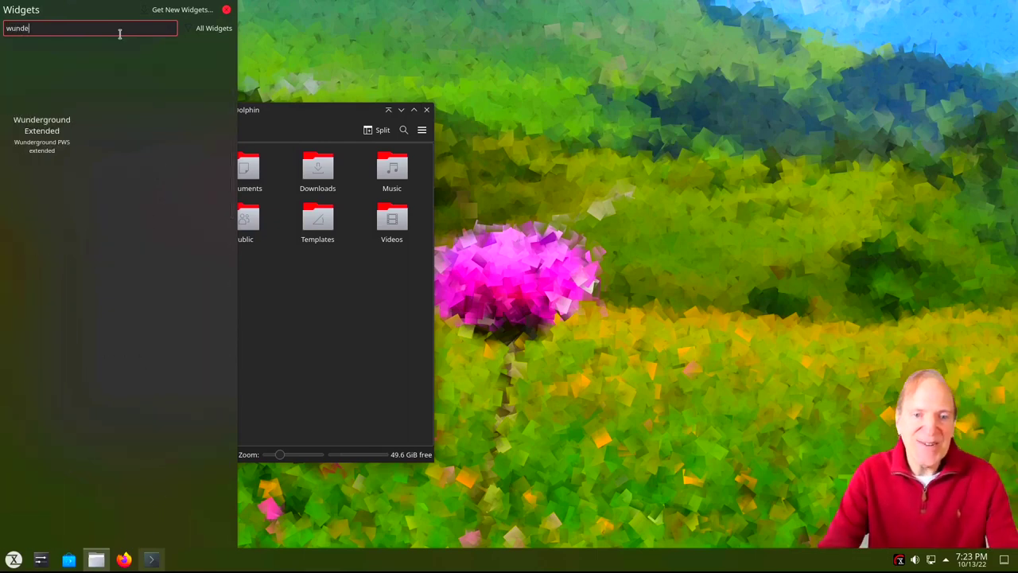
text(r)
double_click(44, 127)
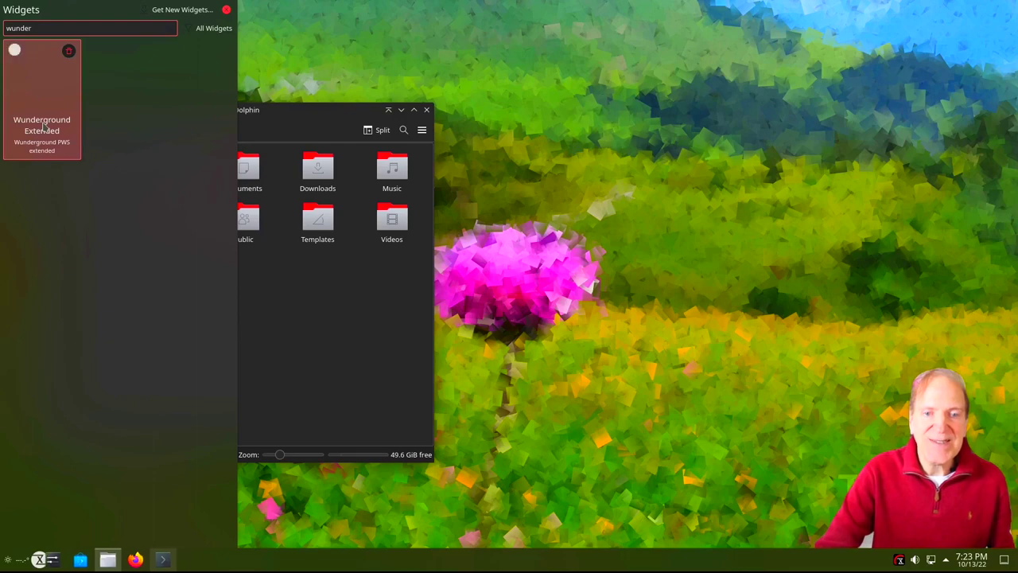
key(Escape)
key(super+d)
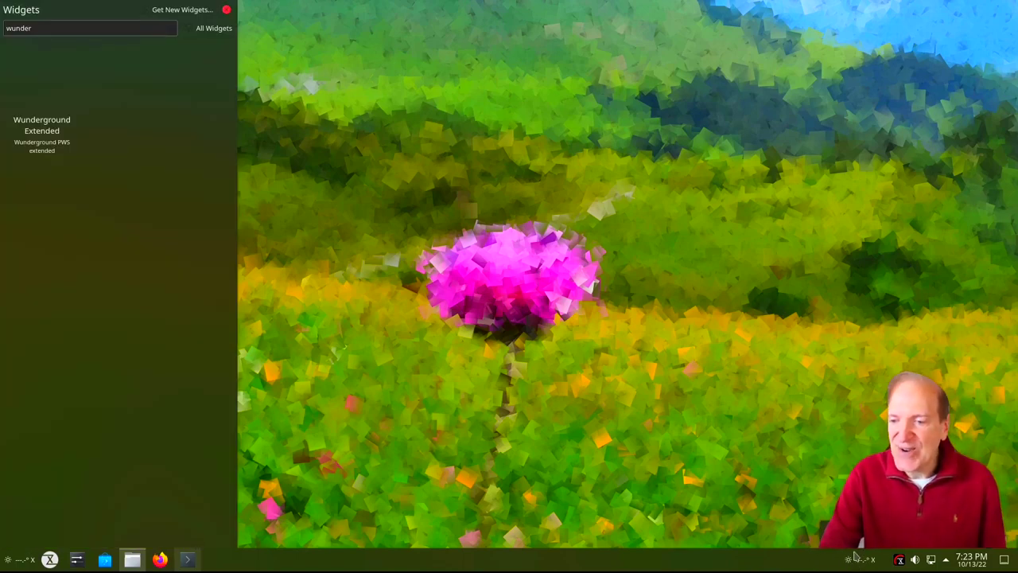
Open the configuration of the Wunderground widget beside the system tray and apply Imperial units
click(858, 563)
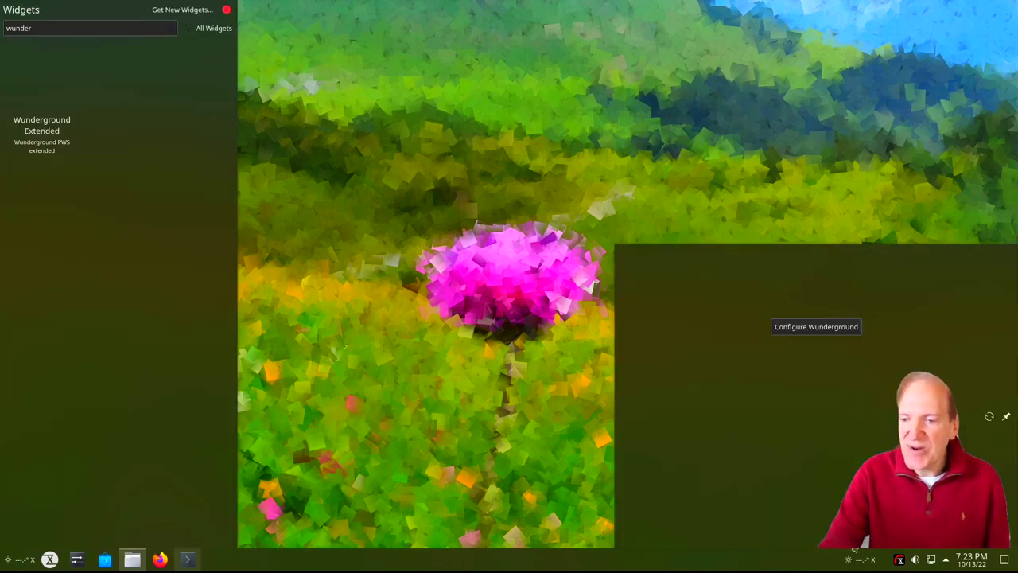
click(816, 327)
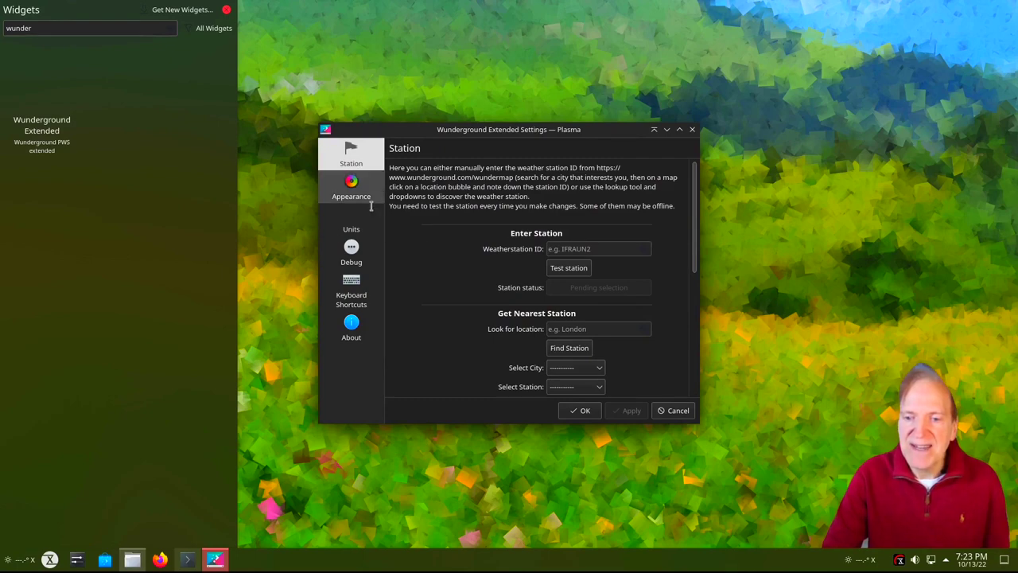
click(349, 225)
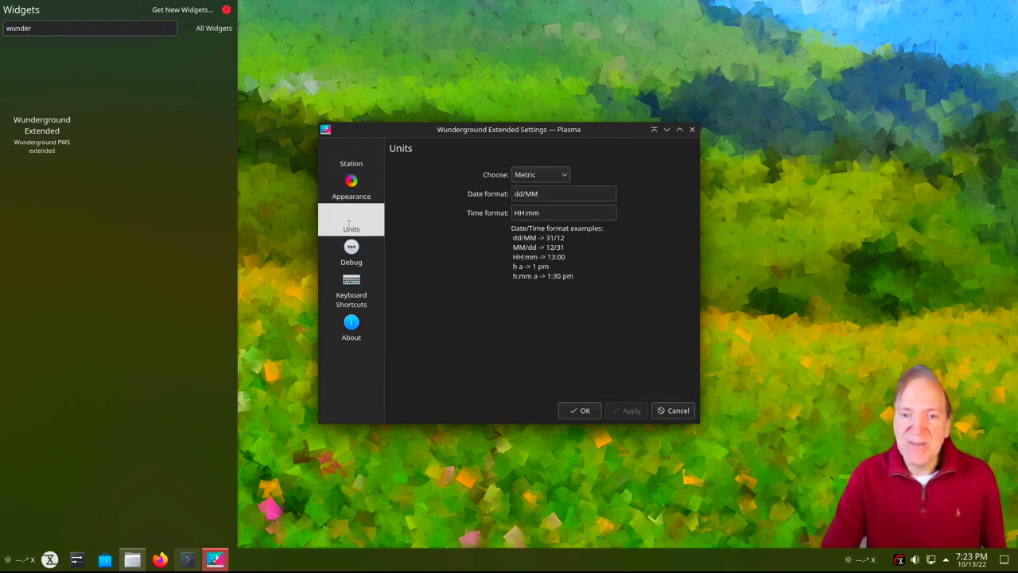
scroll(566, 174, down, 1)
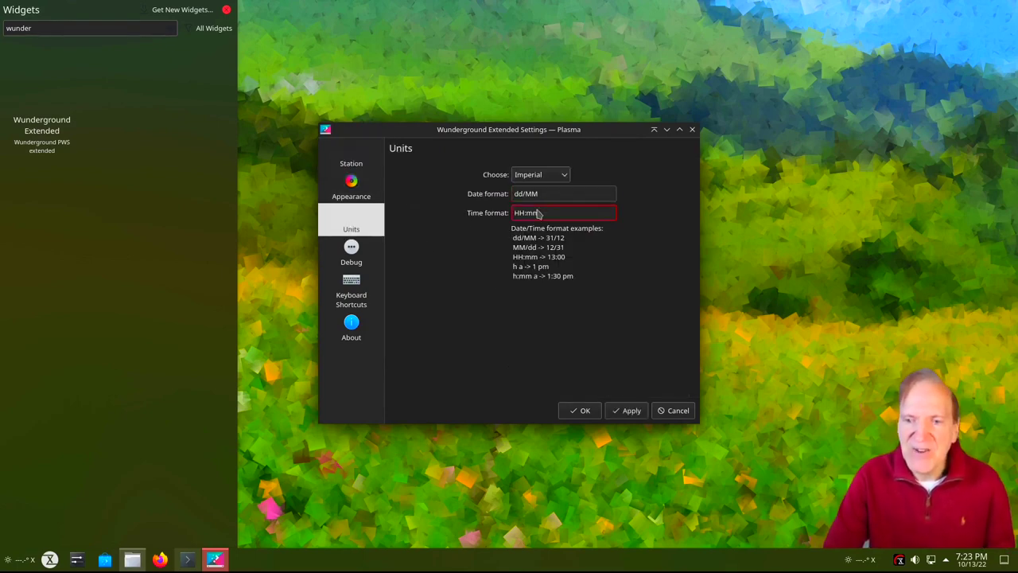
click(627, 410)
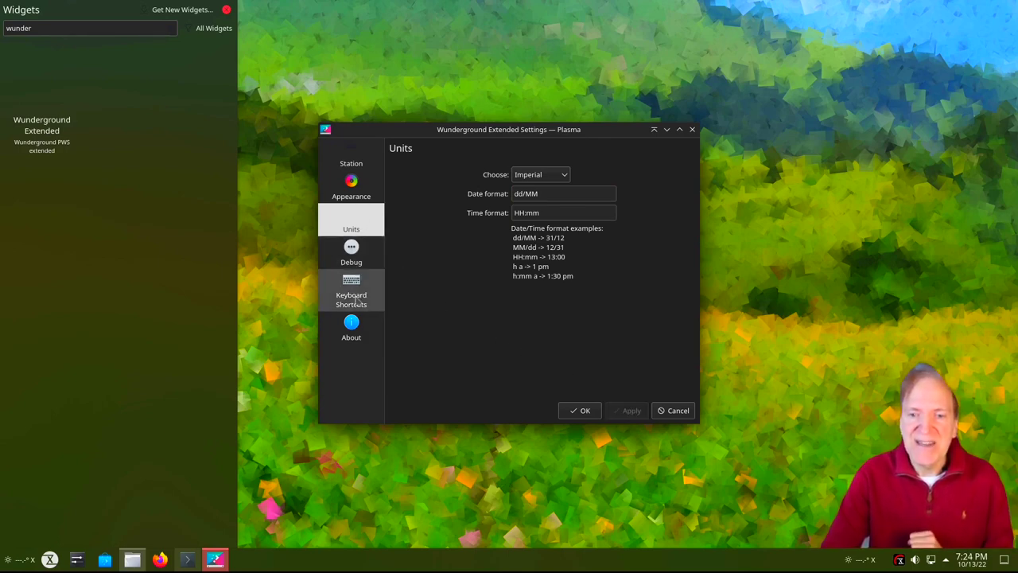
View the widget's appearance options, find stations for the location "Naples, FL" and choose the city Naples, Florida, United States
click(353, 184)
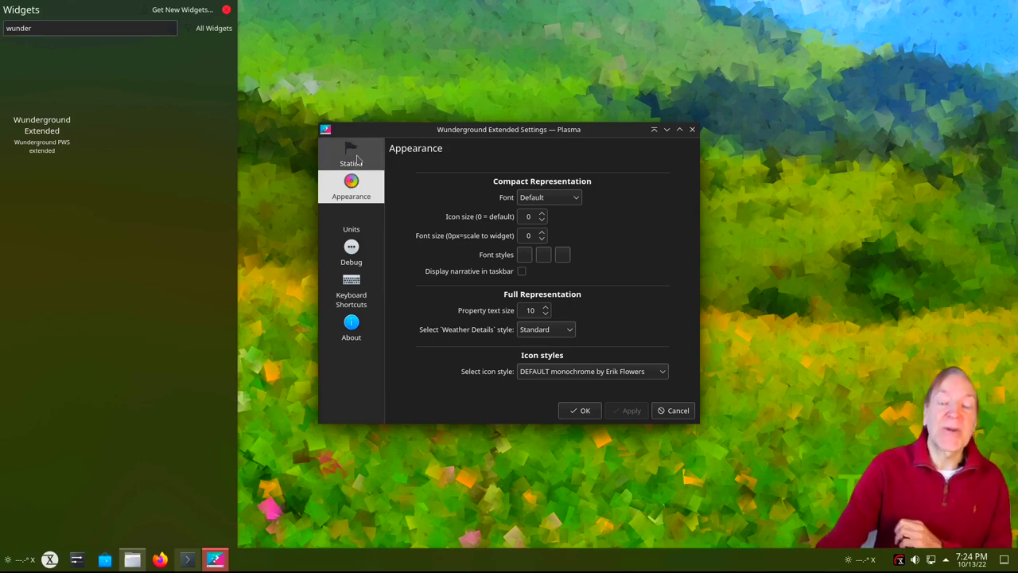
click(354, 159)
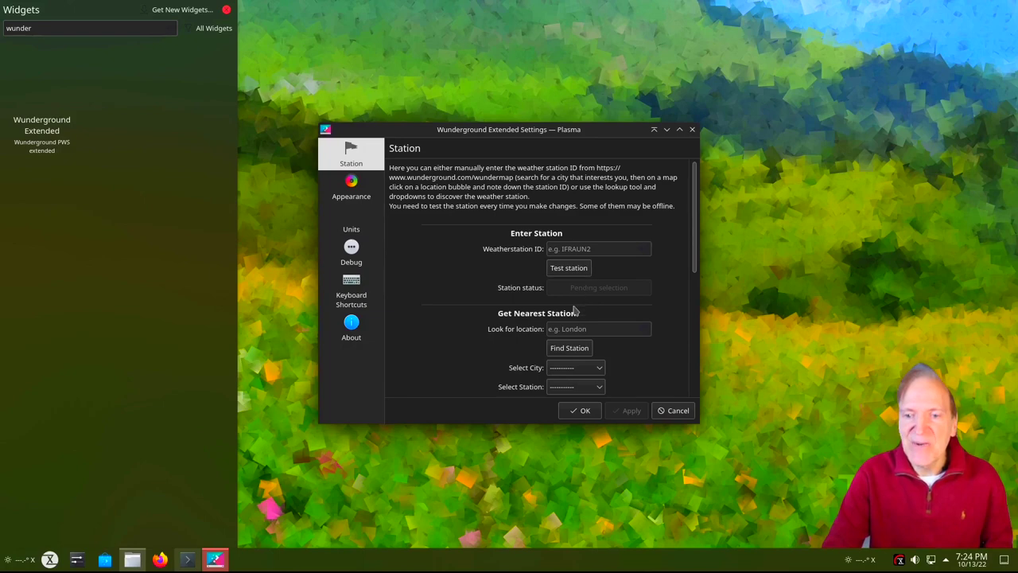
click(583, 329)
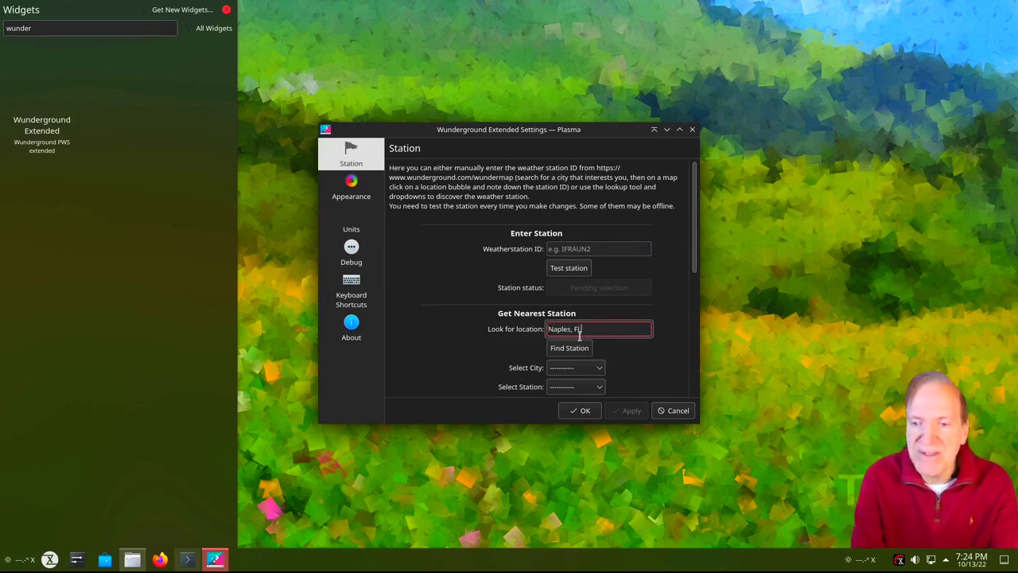
click(574, 348)
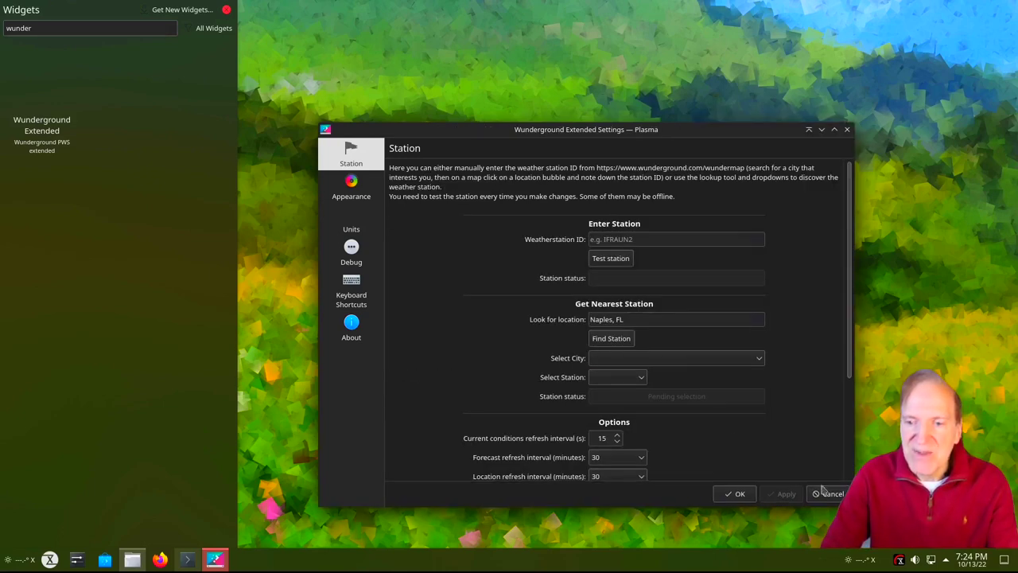
click(759, 359)
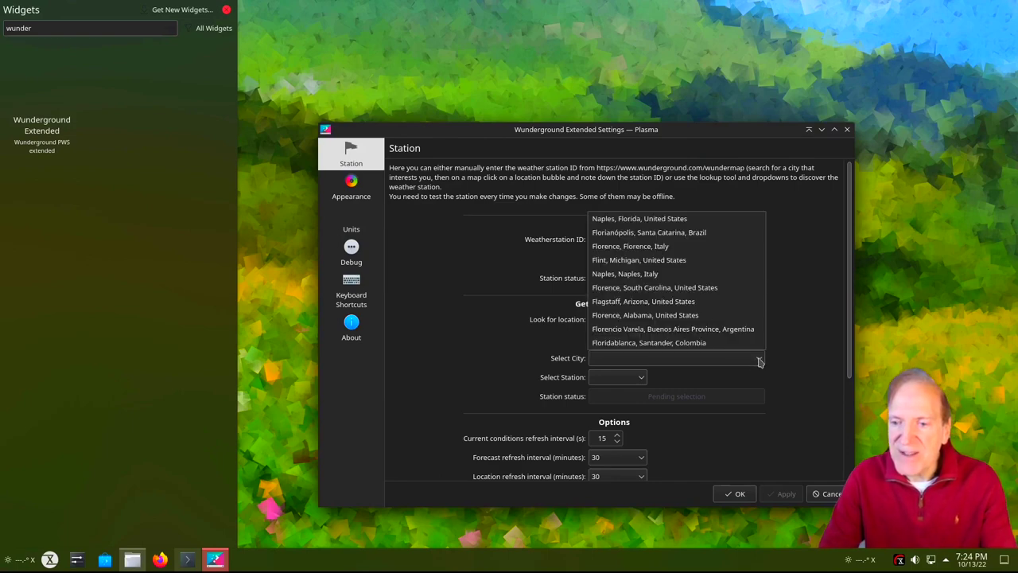
click(631, 220)
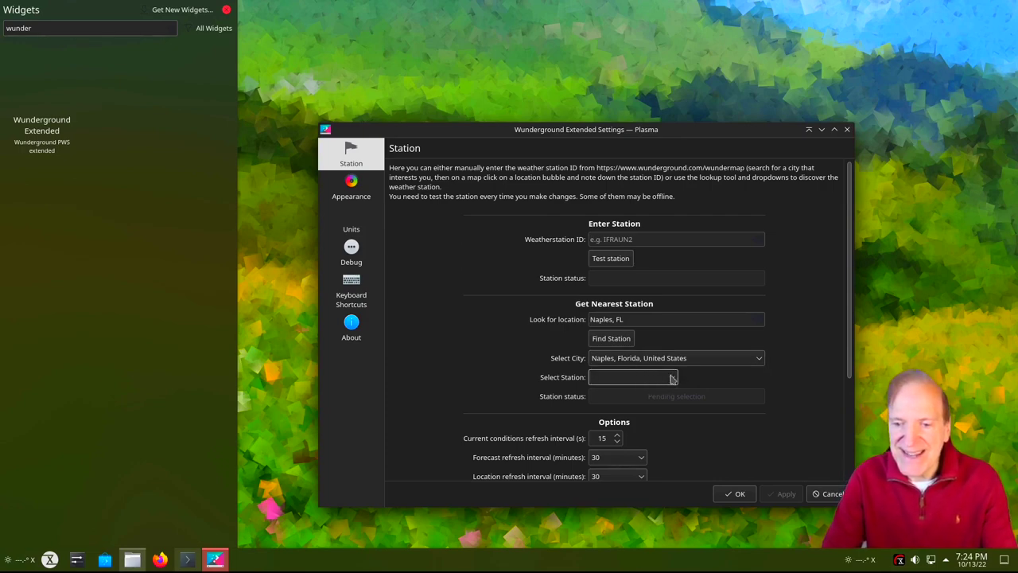
Try weather station KFLNAPLE314, select KFLNAPLE450 instead, apply it and close the widget settings
click(672, 378)
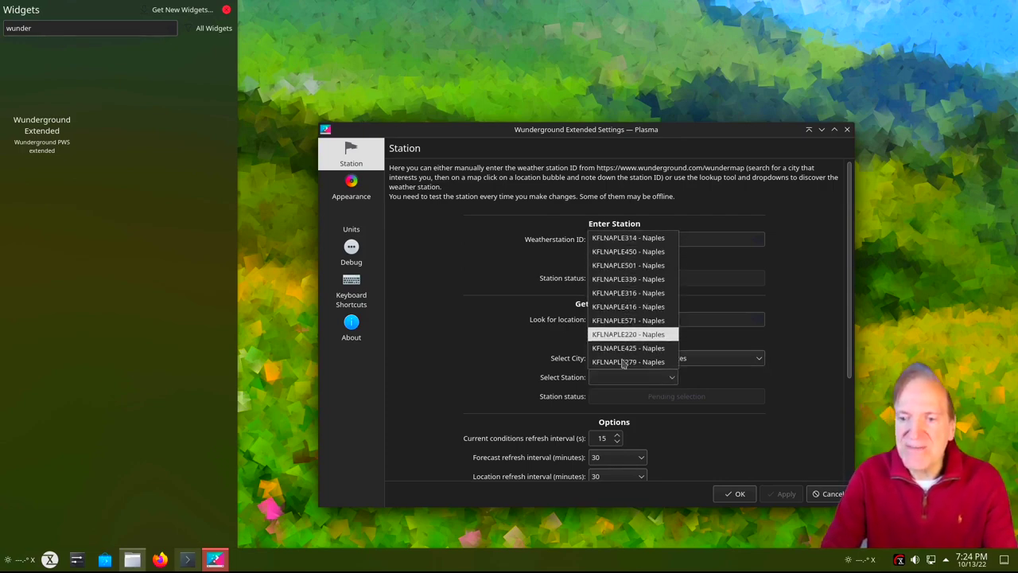
click(628, 237)
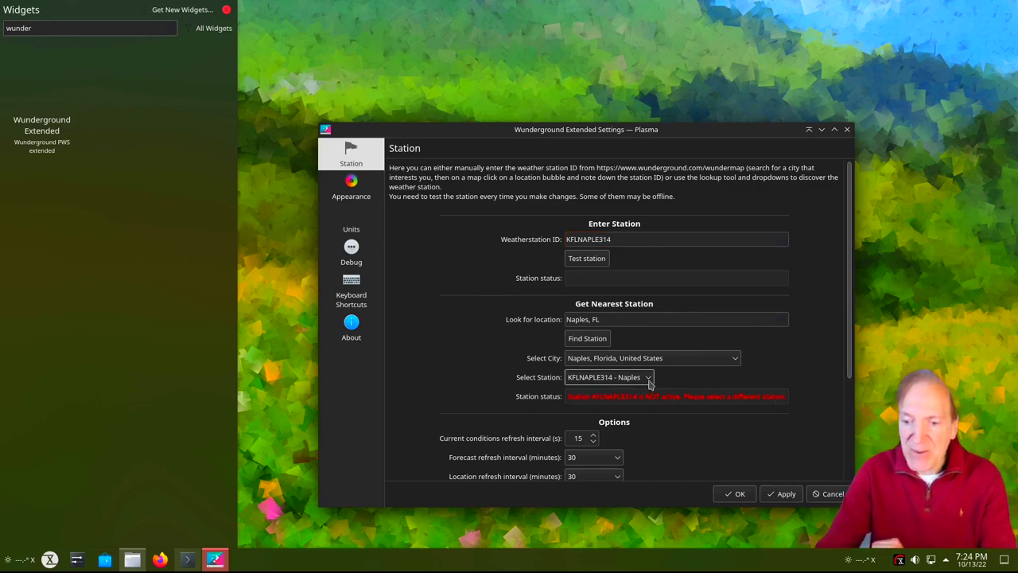
click(636, 377)
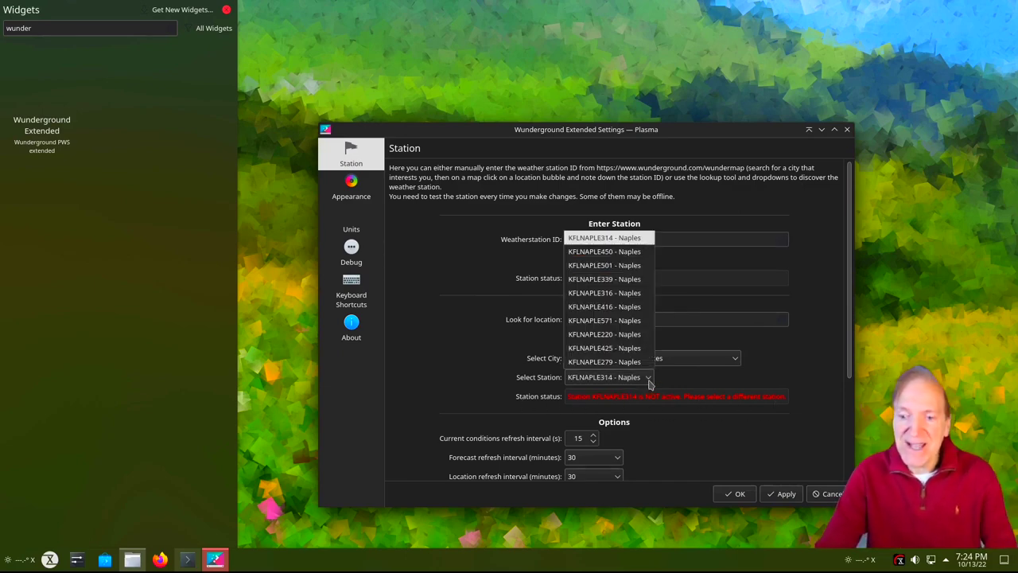
click(612, 252)
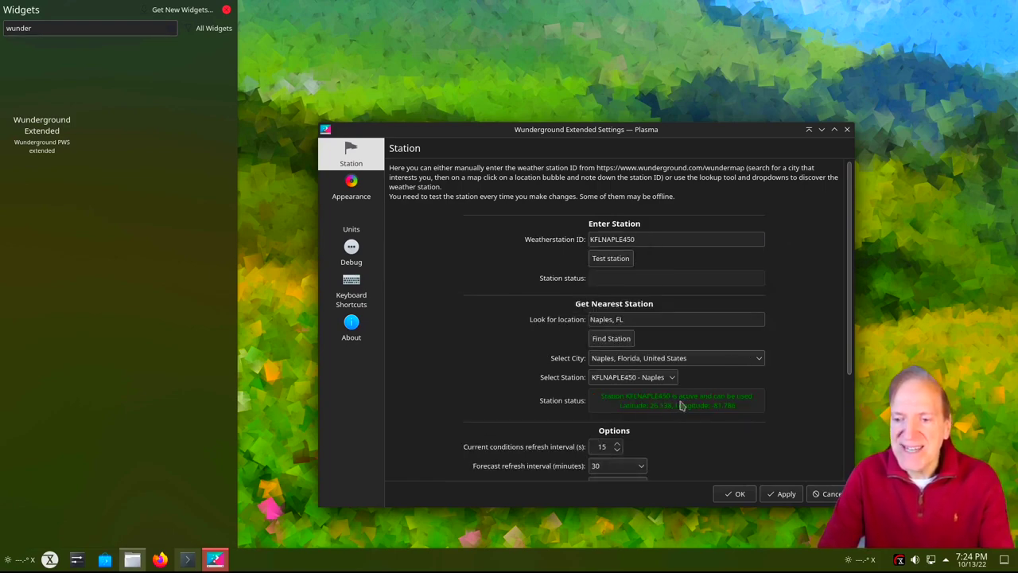
click(785, 495)
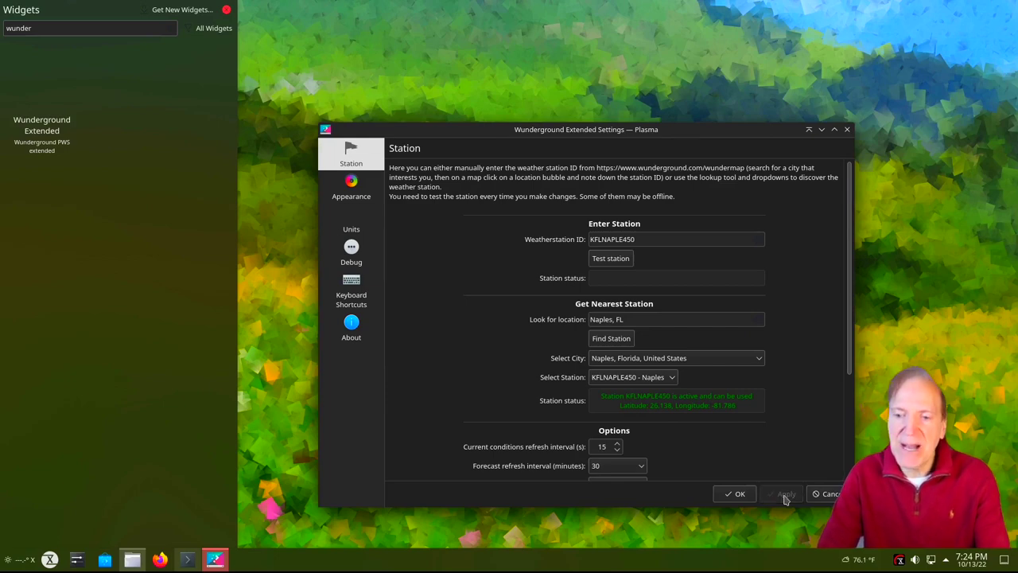
click(734, 494)
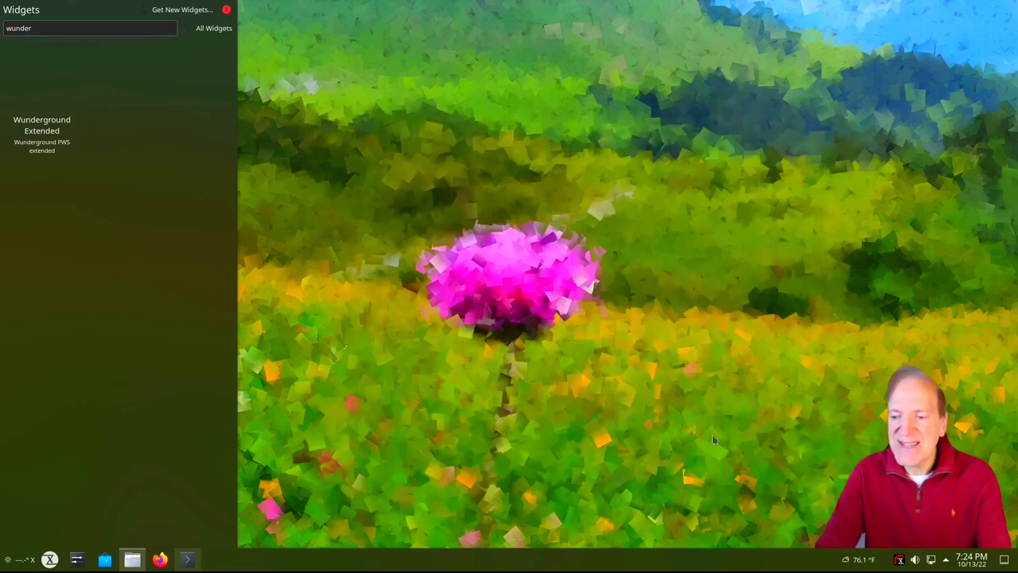
Open the weather details from the Wunderground widget beside the system tray, look them over and close them
mouse_move(863, 564)
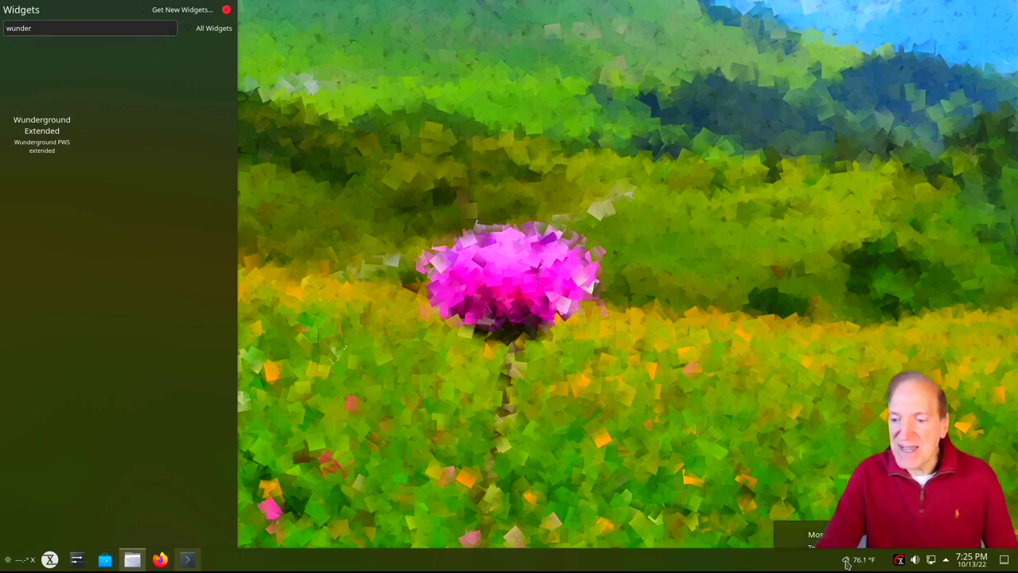
click(847, 561)
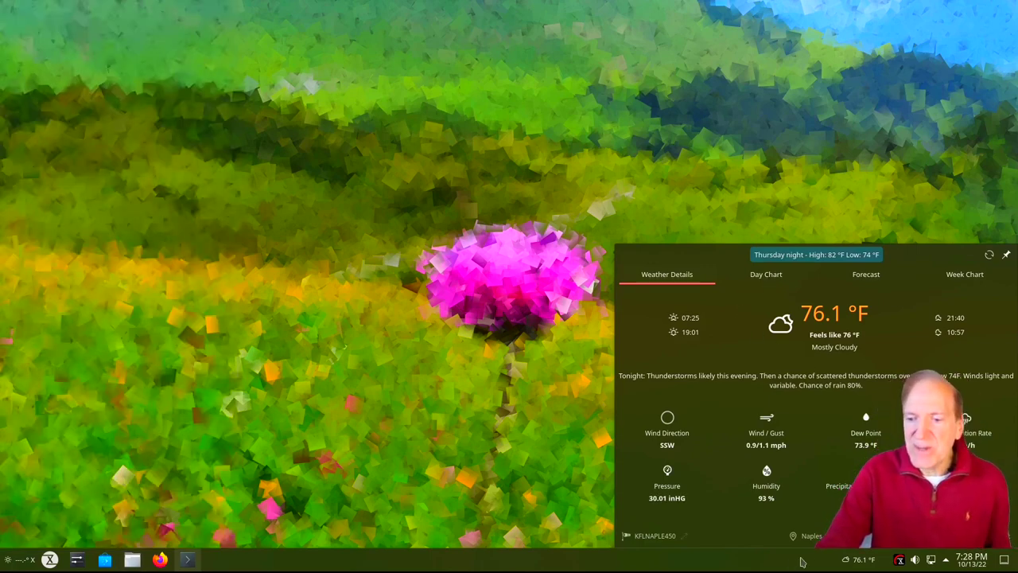
click(859, 561)
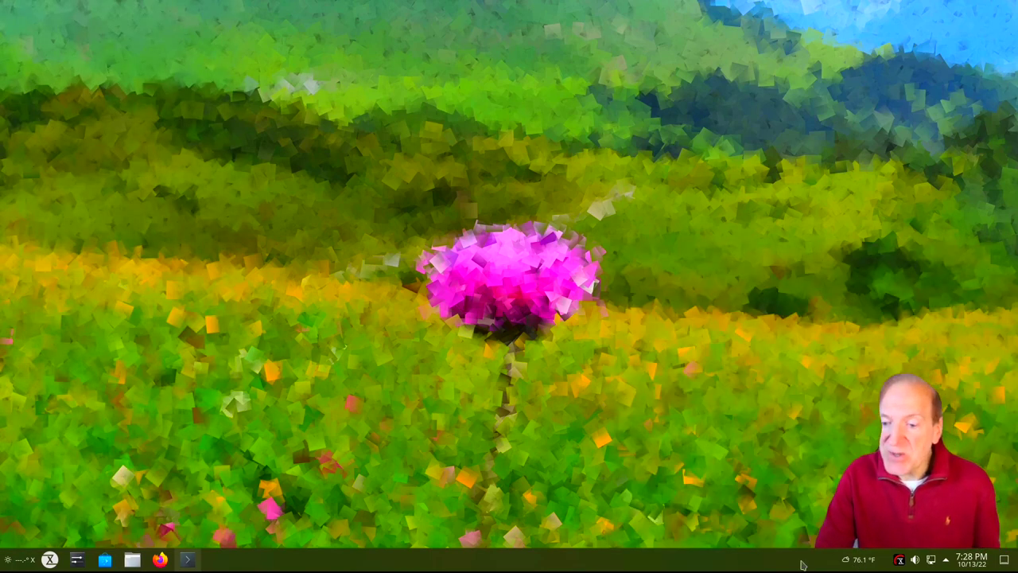
mouse_move(857, 562)
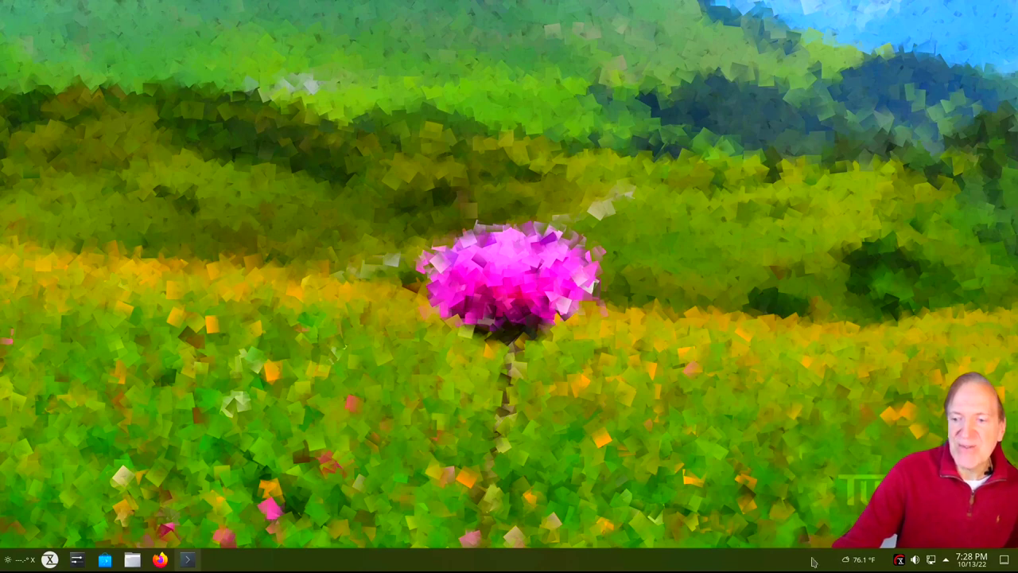
Open the Dolphin file manager at the Home folder
click(131, 561)
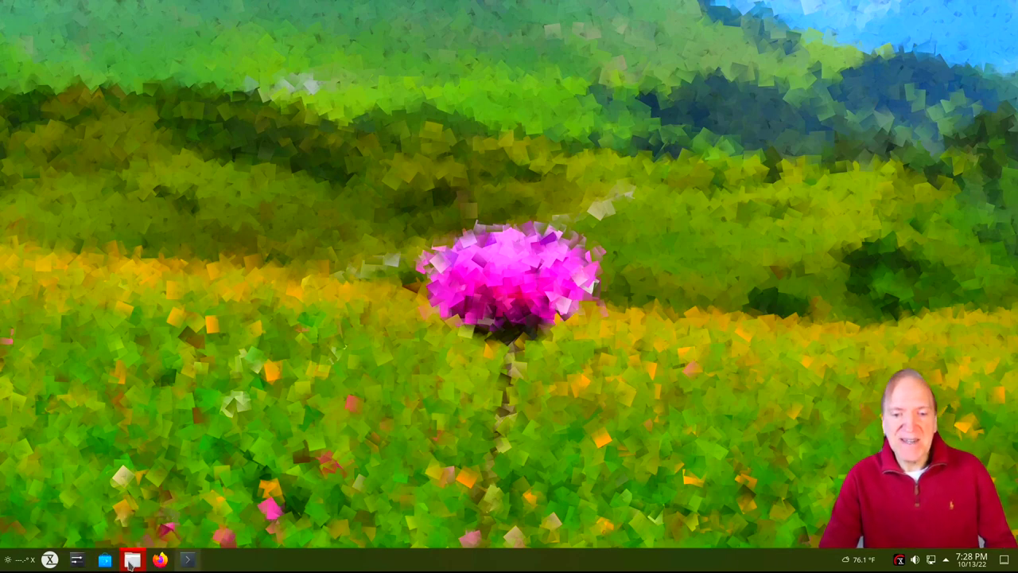
click(131, 560)
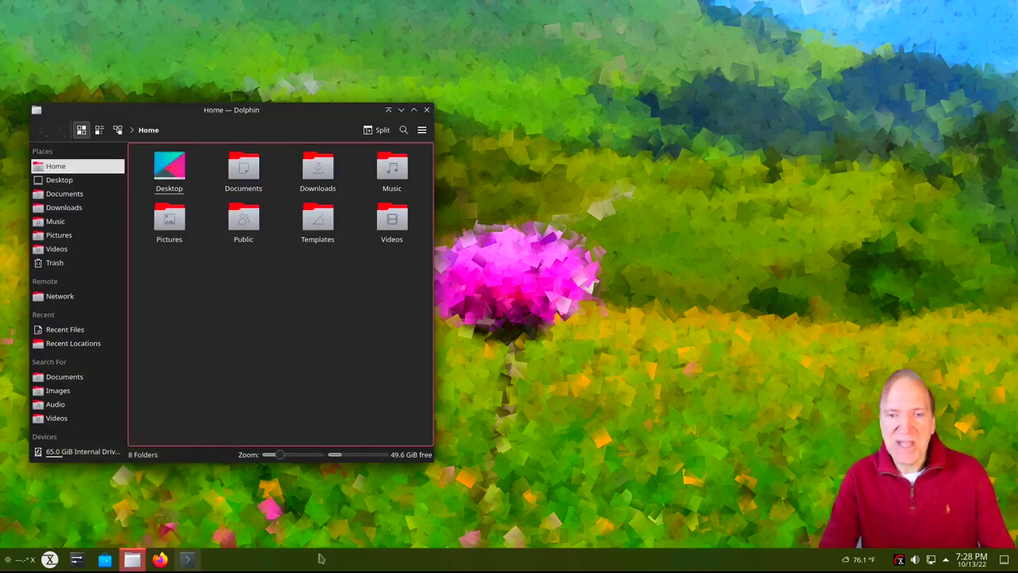
mouse_move(137, 559)
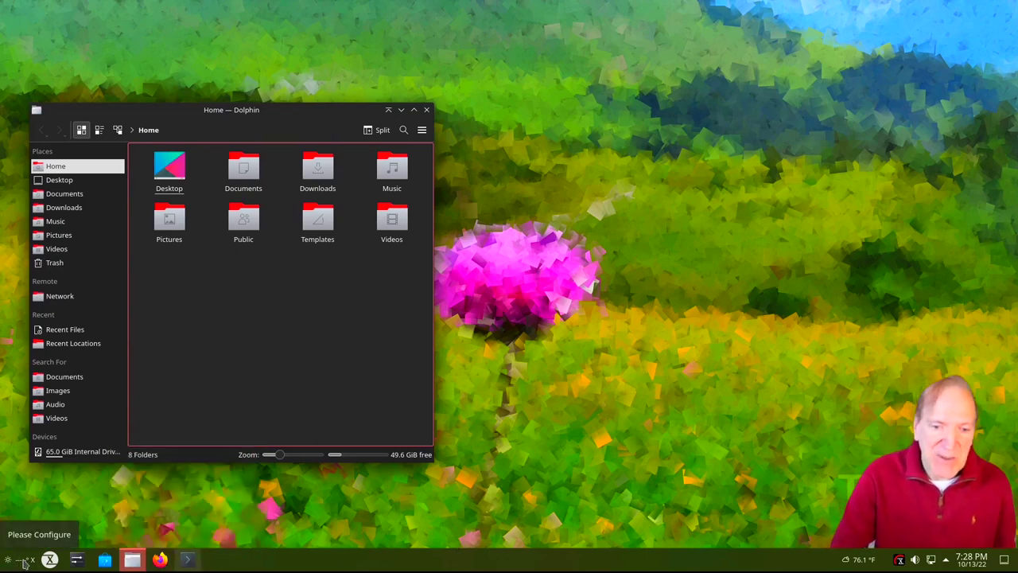
Enter panel edit mode and remove the unconfigured Wunderground Extended widget next to the application launcher
right_click(280, 562)
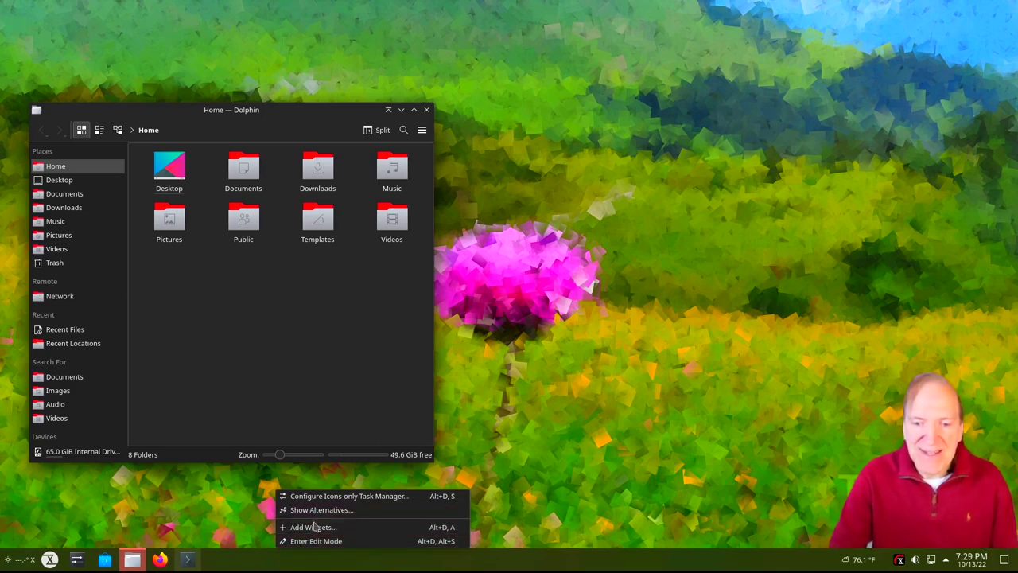
click(316, 541)
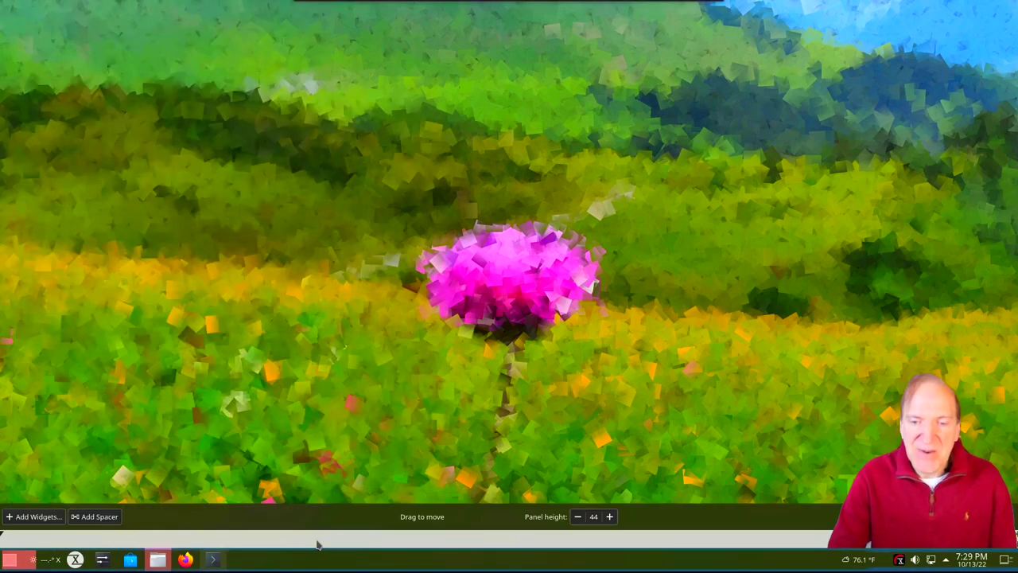
mouse_move(56, 560)
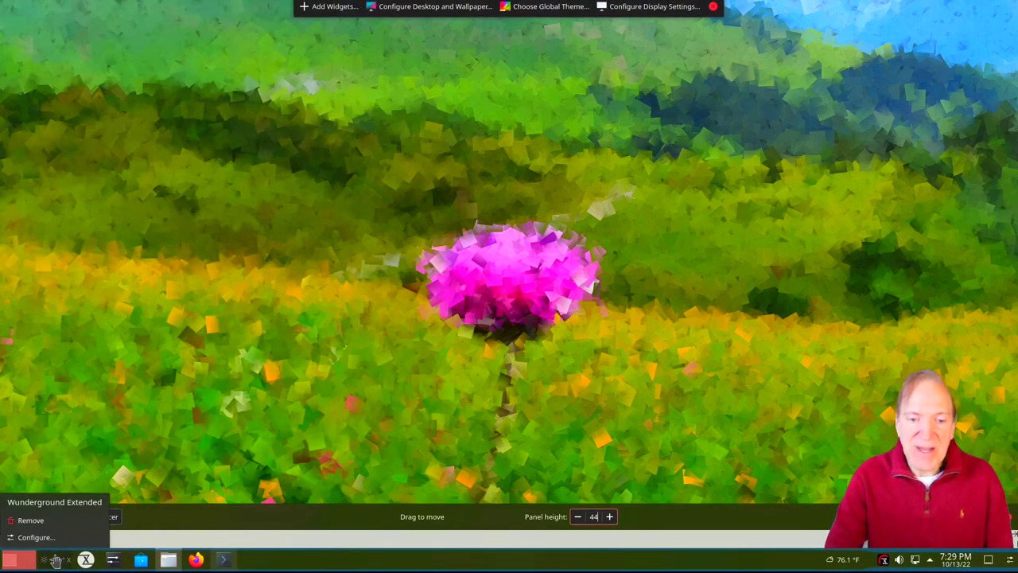
click(37, 521)
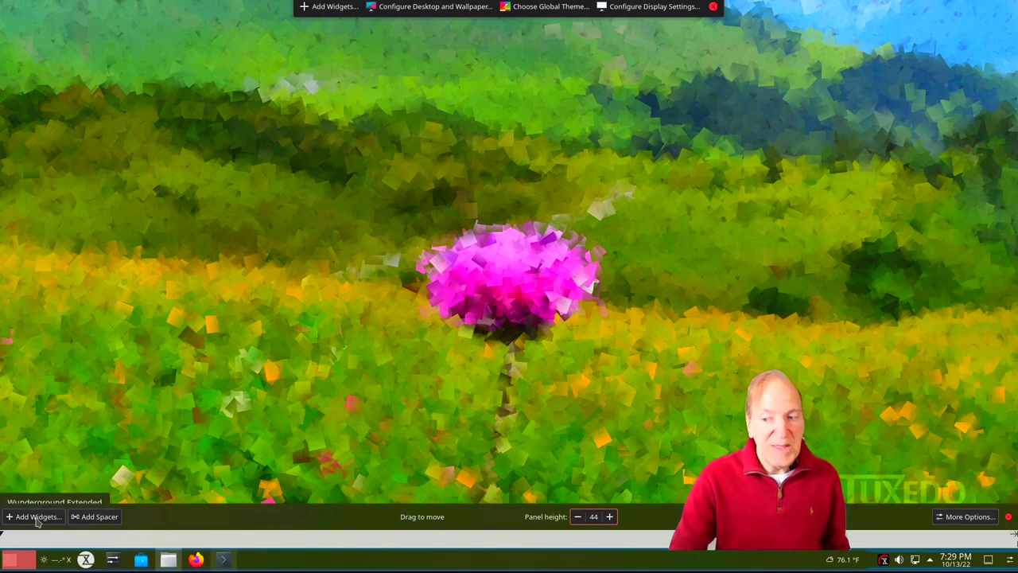
click(36, 521)
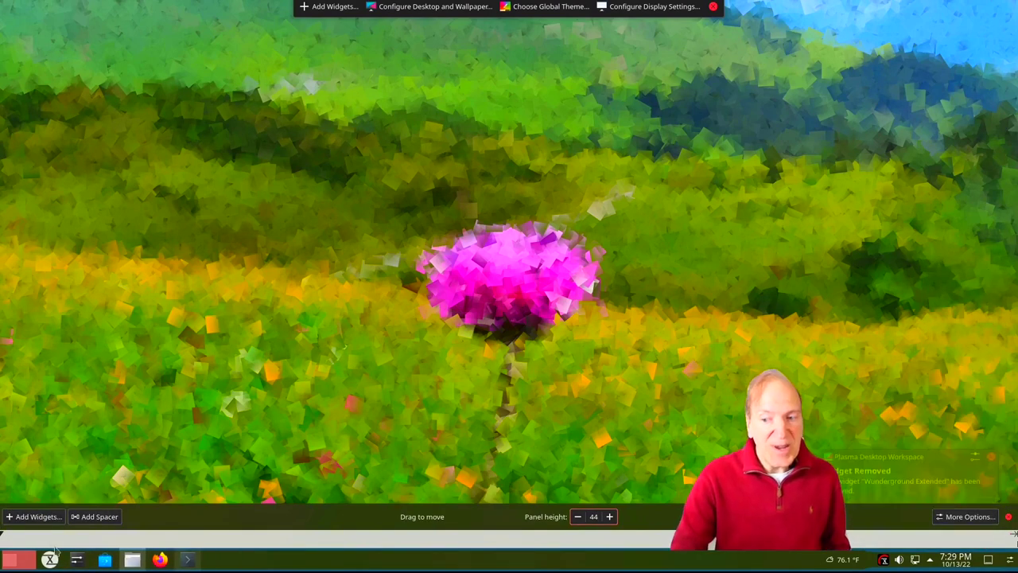
Look over the panel's widget options and its alignment, visibility and opacity settings, and leave edit mode
mouse_move(334, 566)
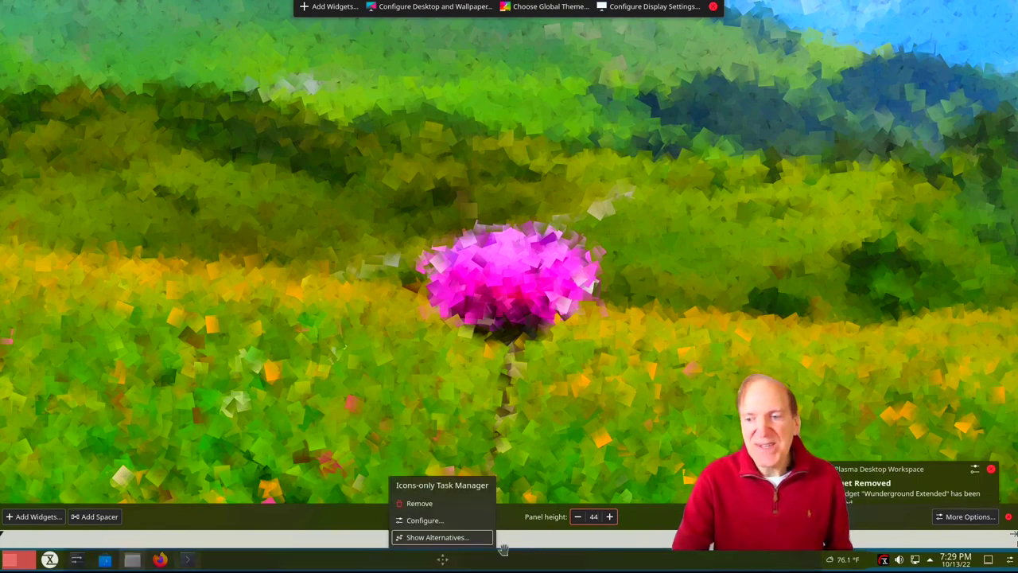
mouse_move(891, 562)
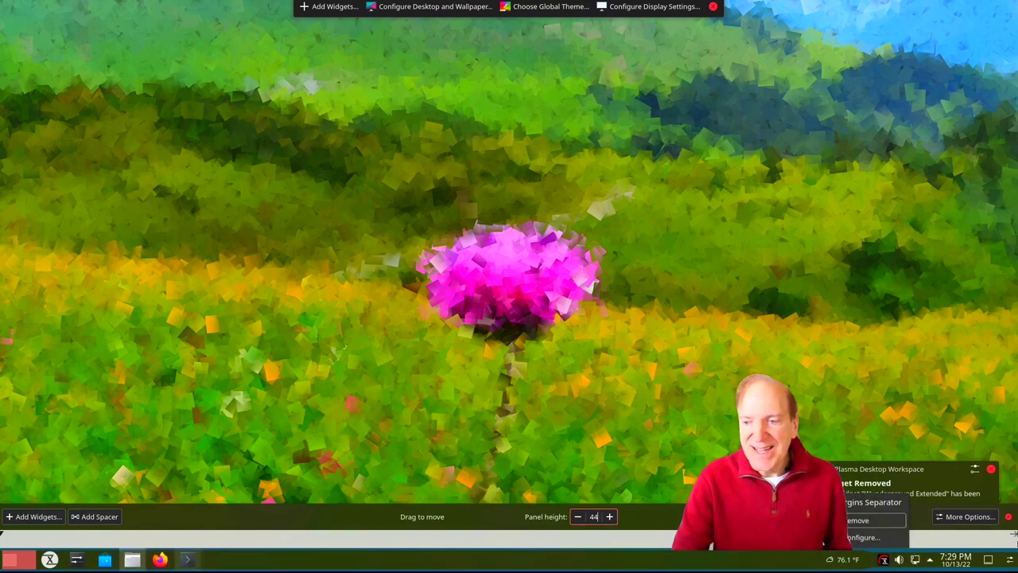
click(965, 516)
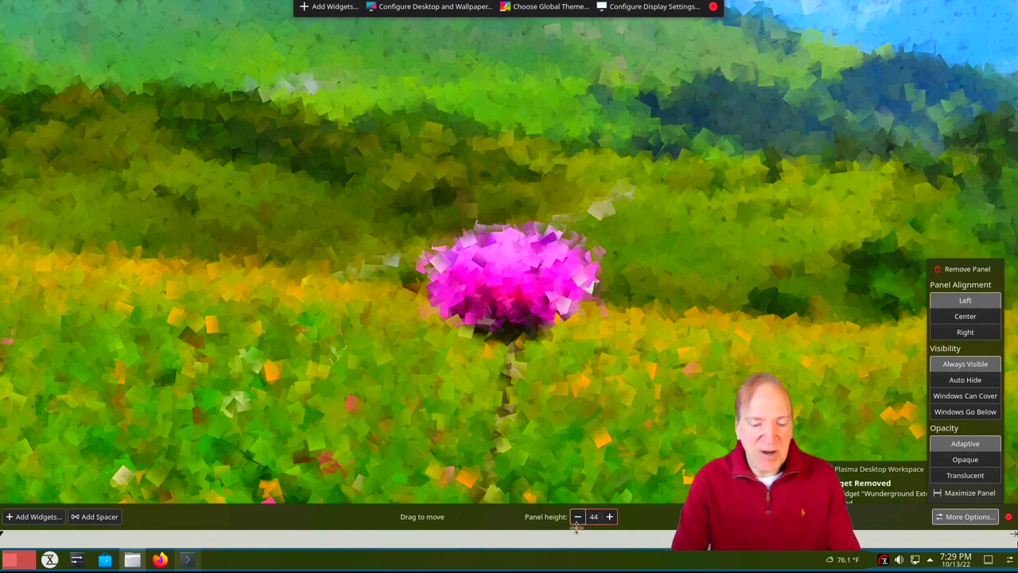
click(966, 317)
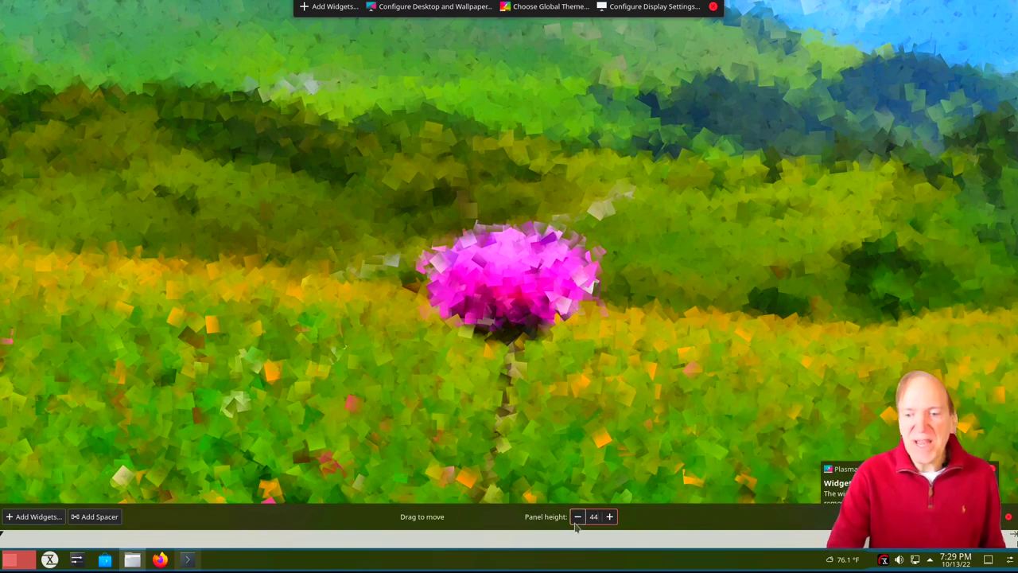
mouse_move(429, 557)
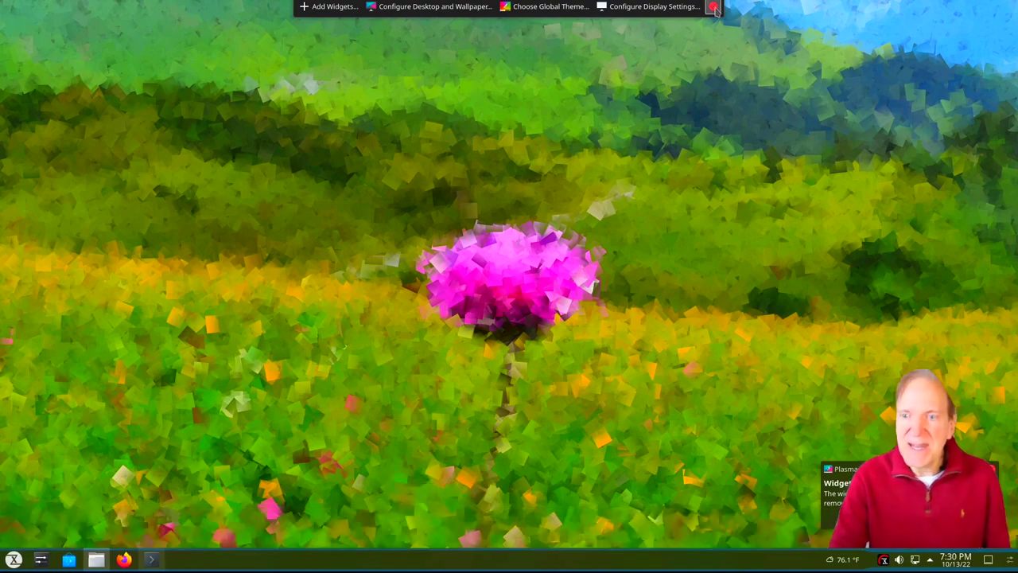
click(713, 6)
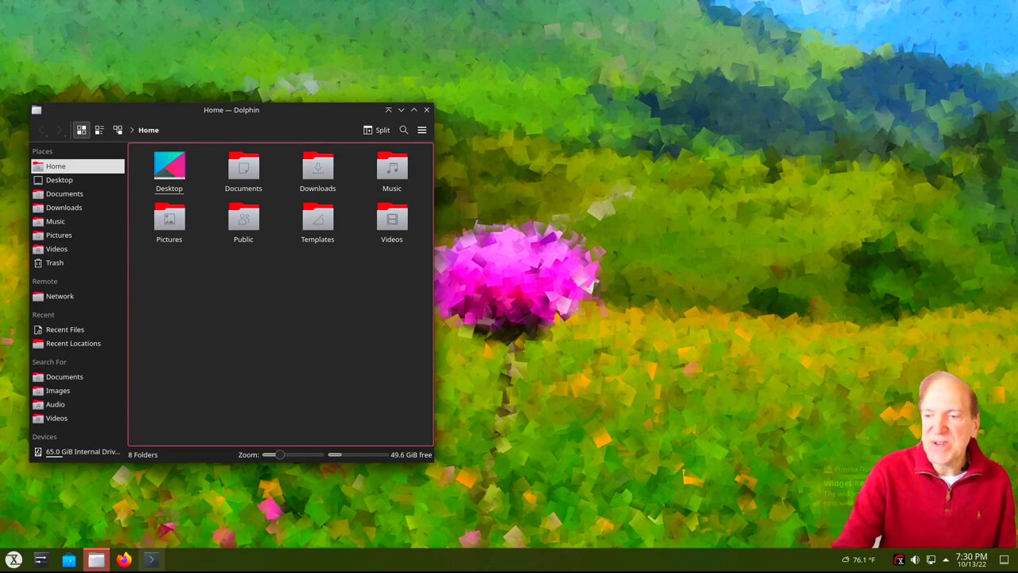
Open the desktop and wallpaper configuration and browse the wallpaper list to the TUXEDO 2204 images
right_click(660, 144)
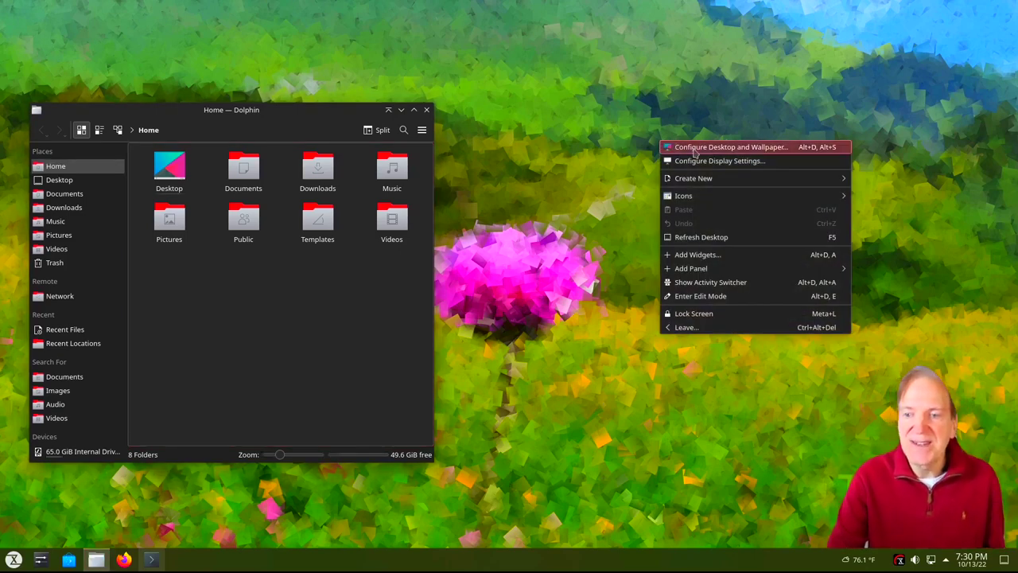
click(695, 150)
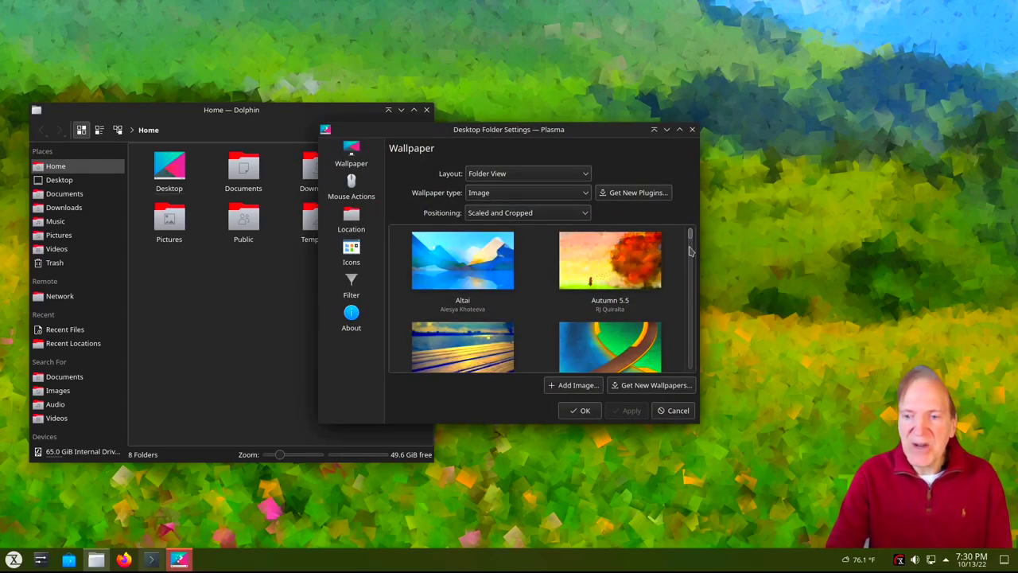
drag(691, 238, 702, 258)
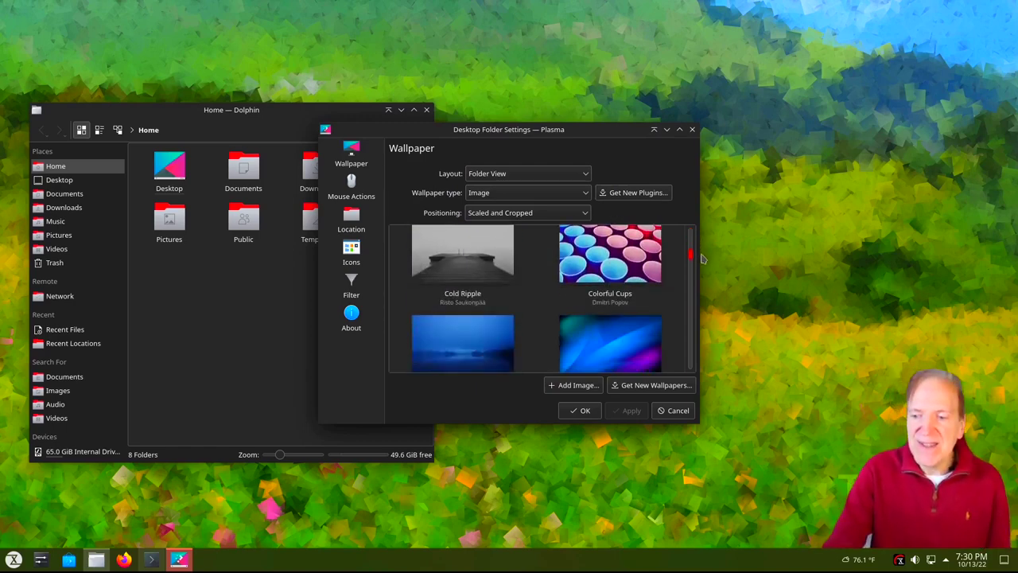
drag(702, 257, 688, 332)
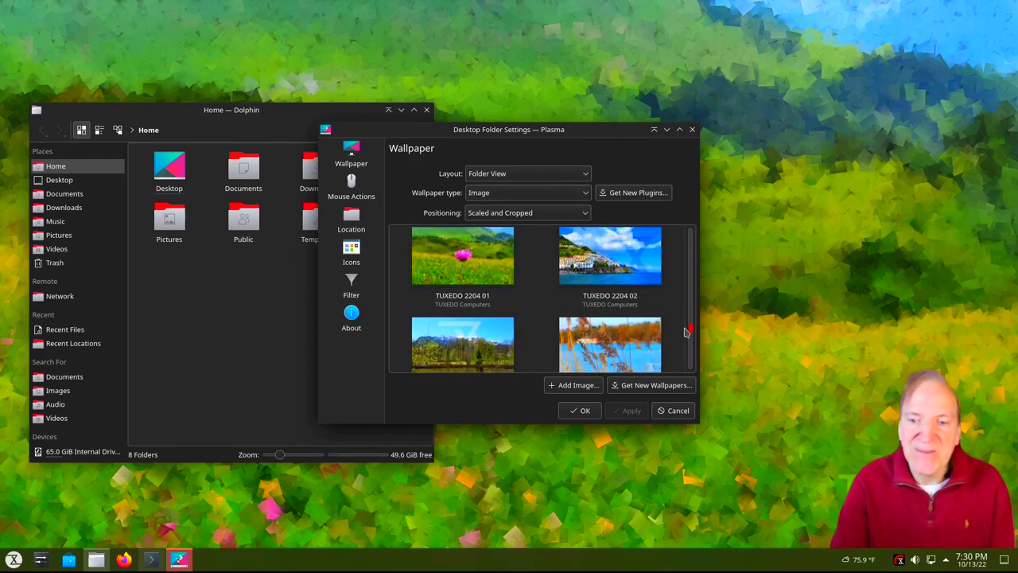
Apply the TUXEDO 2204 02 wallpaper, view it on the bare desktop and restore the windows
click(610, 256)
click(627, 411)
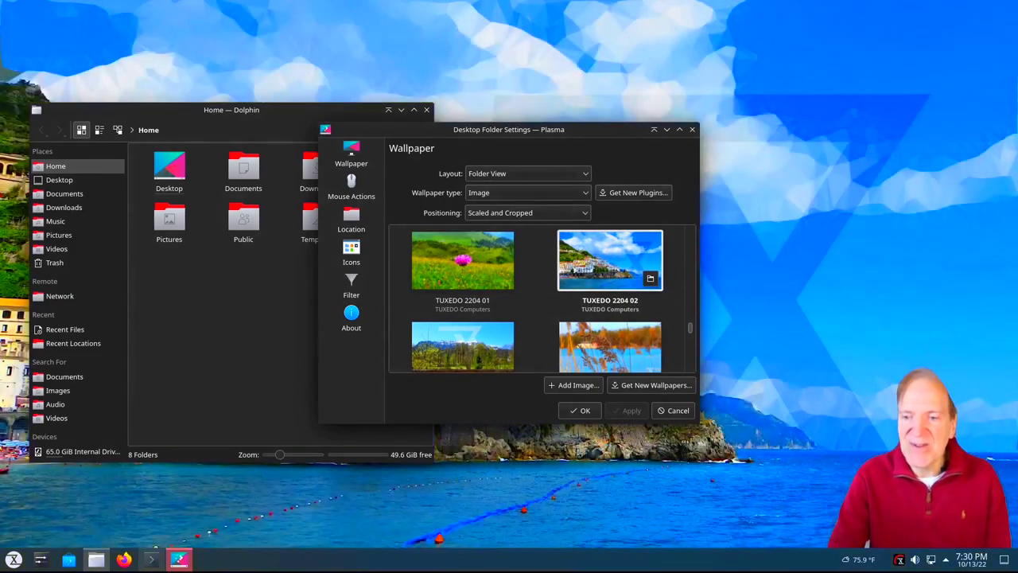
key(super+d)
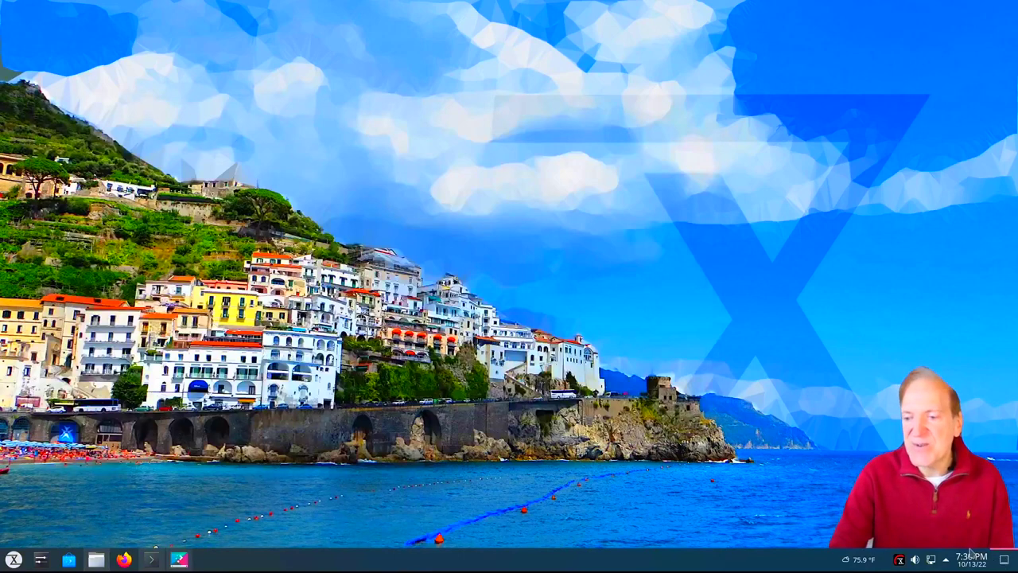
click(1008, 561)
Apply the TUXEDO 2204 04 wallpaper, view it on the bare desktop and restore the windows
scroll(608, 328, down, 2)
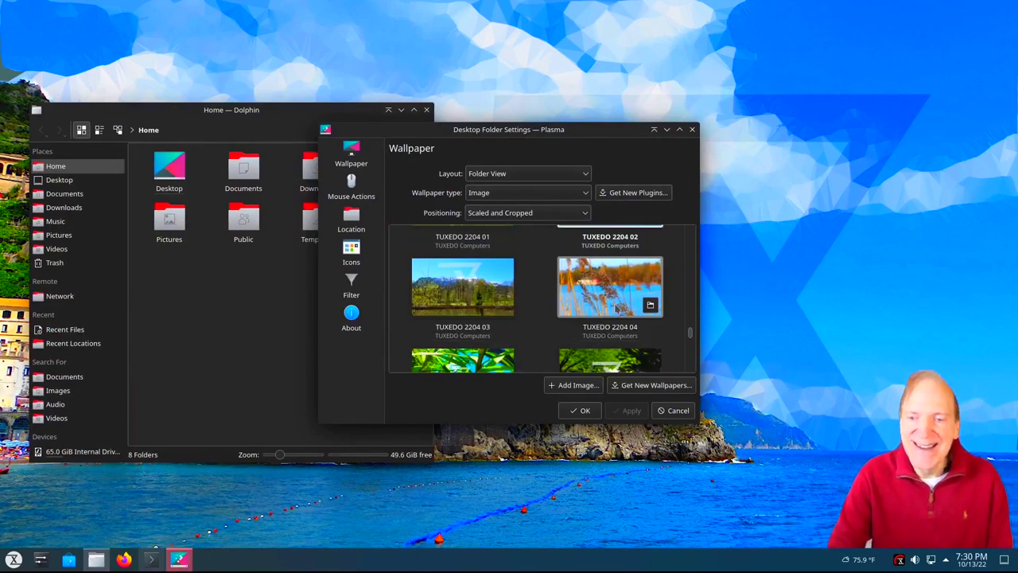
click(615, 307)
click(630, 410)
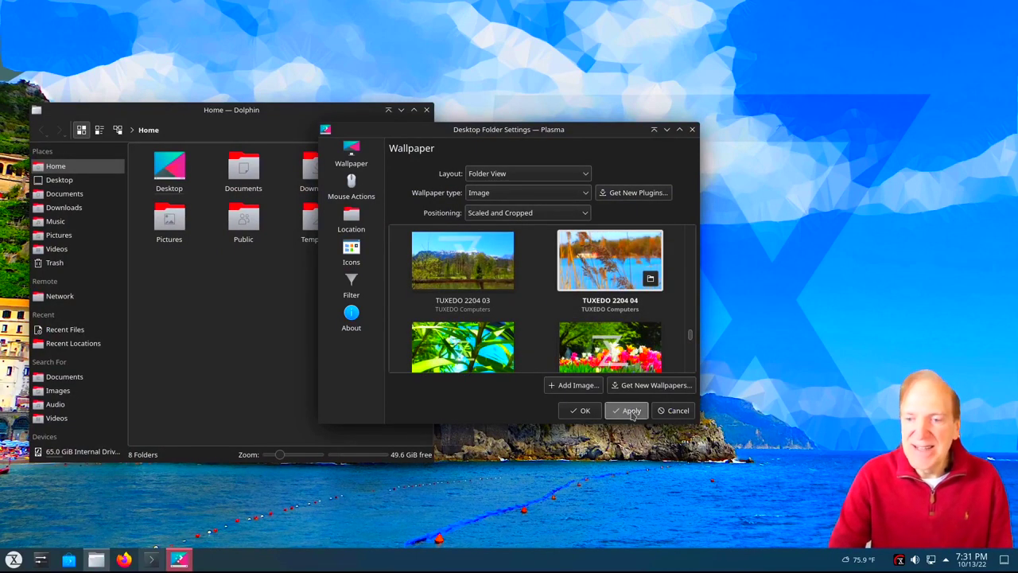
click(1005, 561)
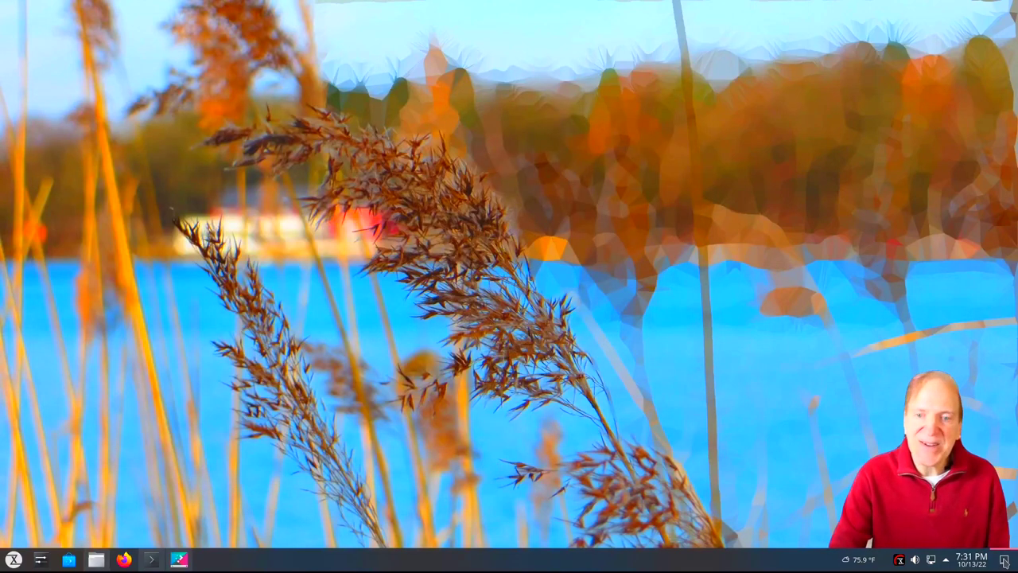
click(1005, 561)
Apply the TUXEDO 2204 06 wallpaper to the desktop
scroll(613, 302, down, 2)
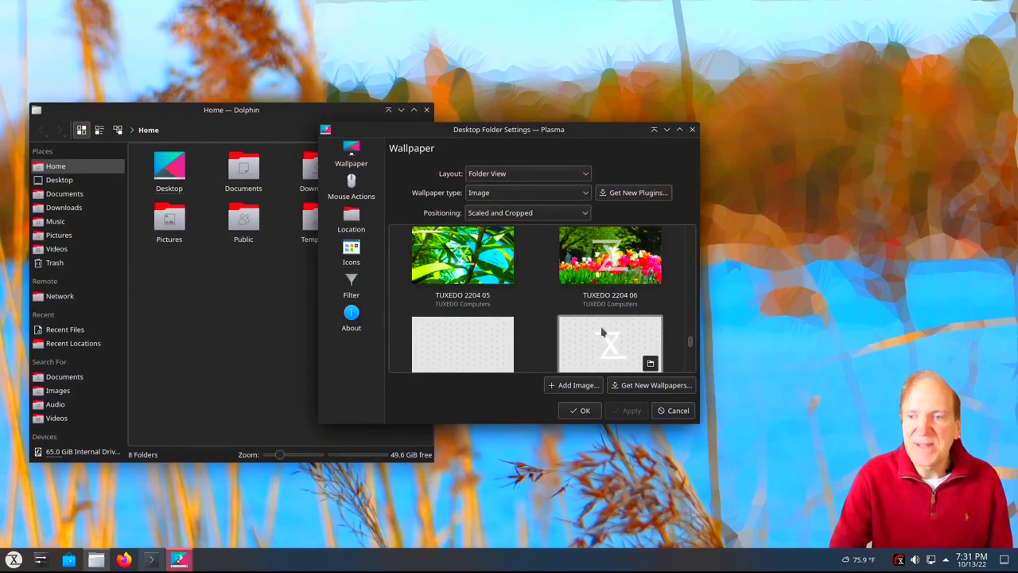
click(622, 275)
click(630, 411)
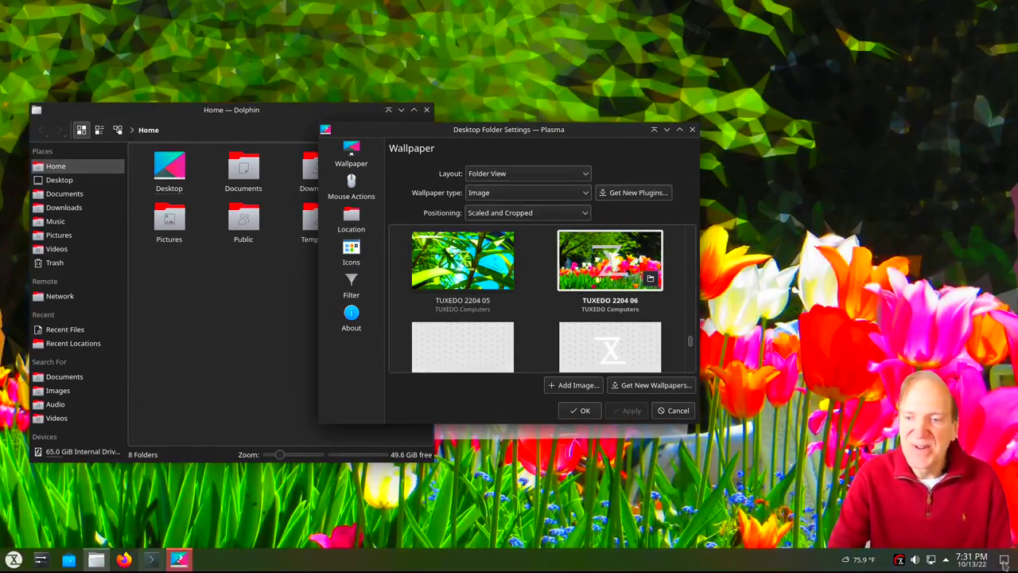
View the current wallpaper on the bare desktop, restore the windows and browse to the end of the wallpaper list
click(1005, 561)
click(1005, 562)
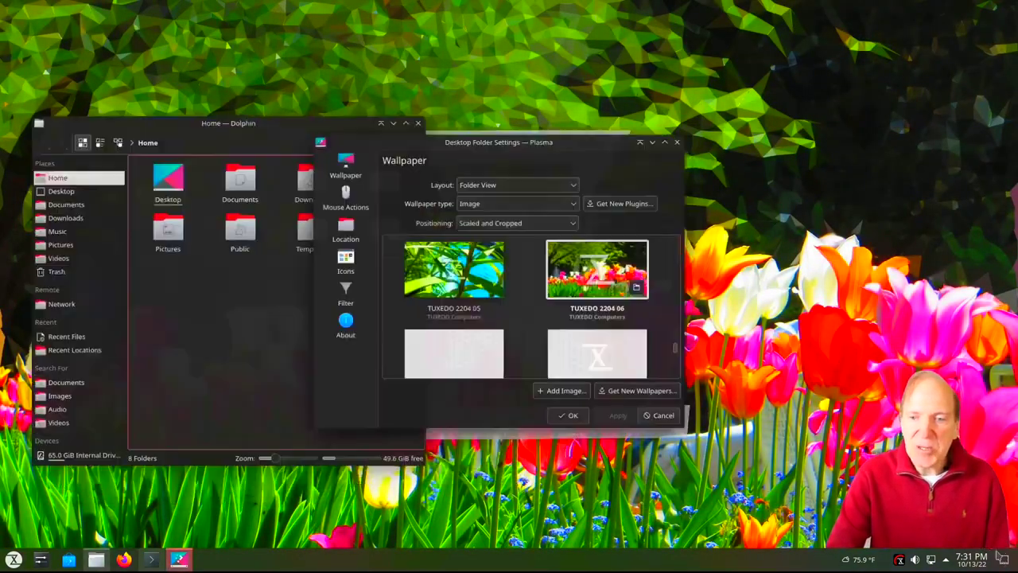
scroll(644, 315, down, 2)
scroll(631, 322, down, 3)
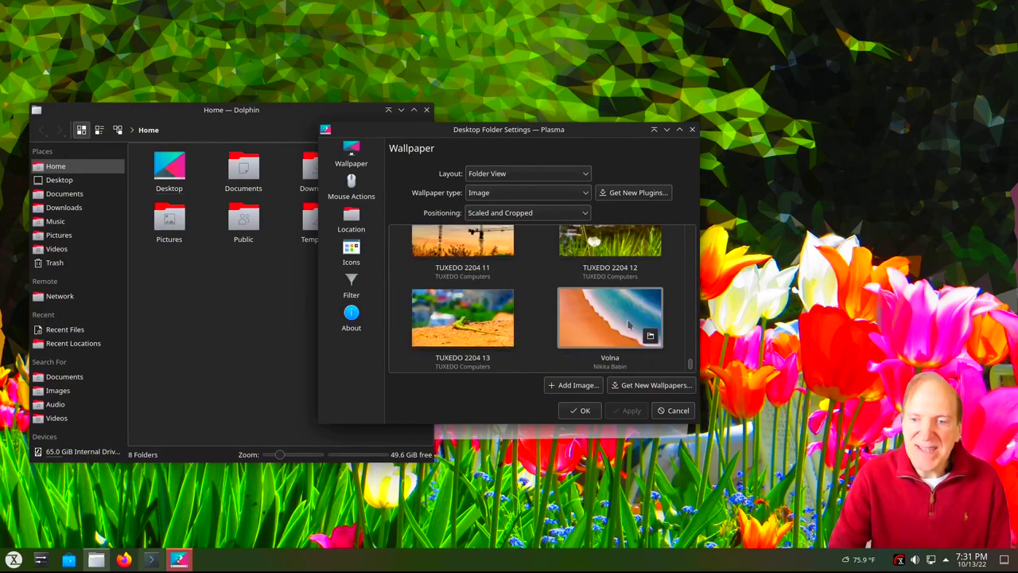
Apply the TUXEDO 2204 13 wallpaper, view it on the bare desktop and restore the windows
click(468, 319)
click(629, 410)
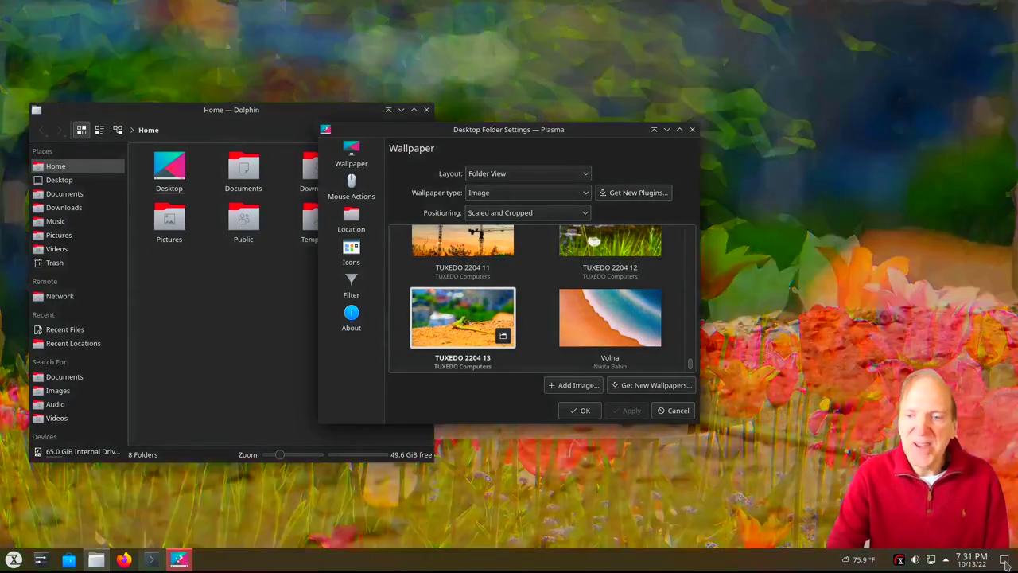
click(1005, 560)
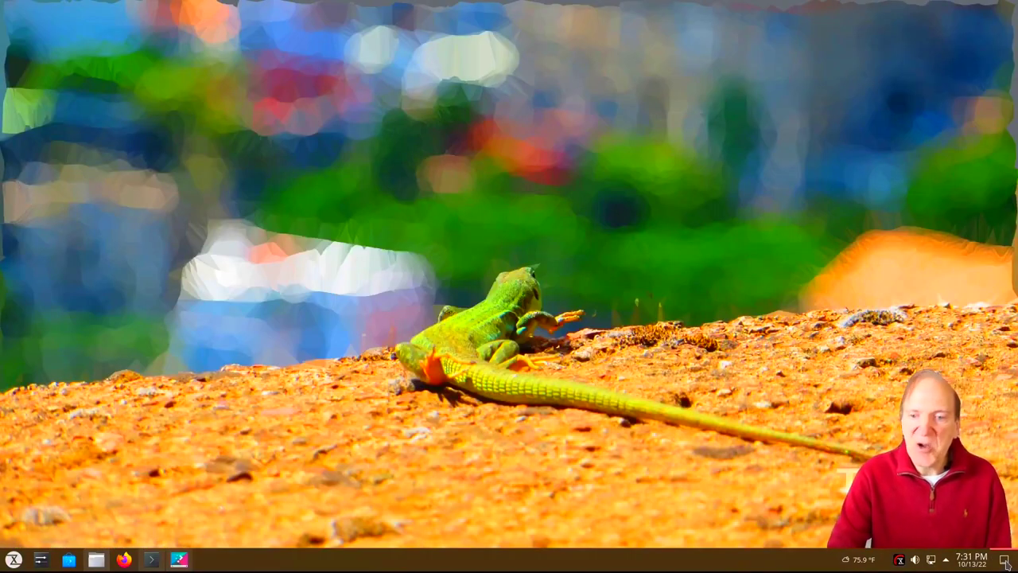
click(1005, 562)
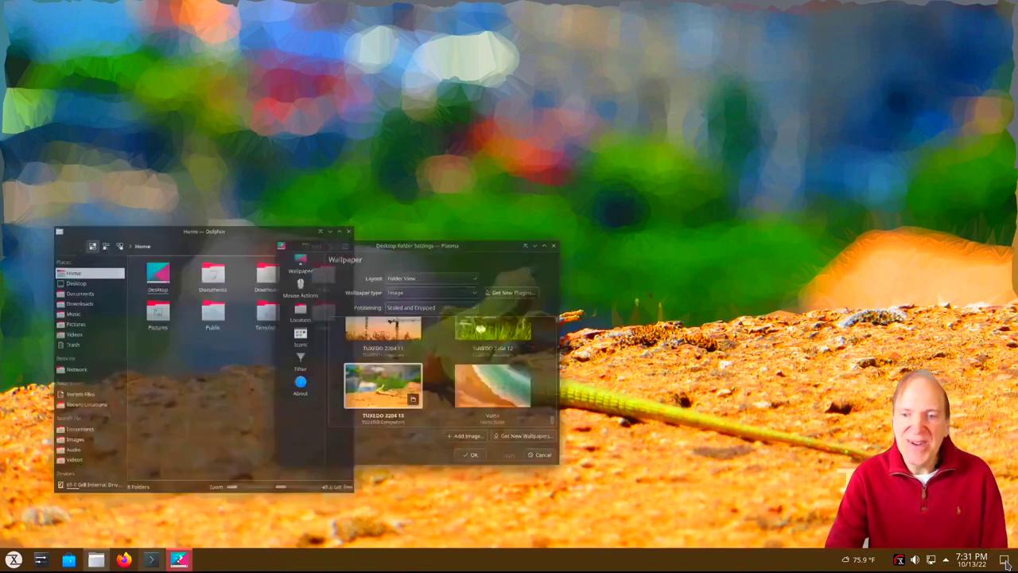
Apply the TUXEDO 2204 01 wallpaper to the desktop
scroll(619, 296, up, 3)
scroll(619, 296, up, 5)
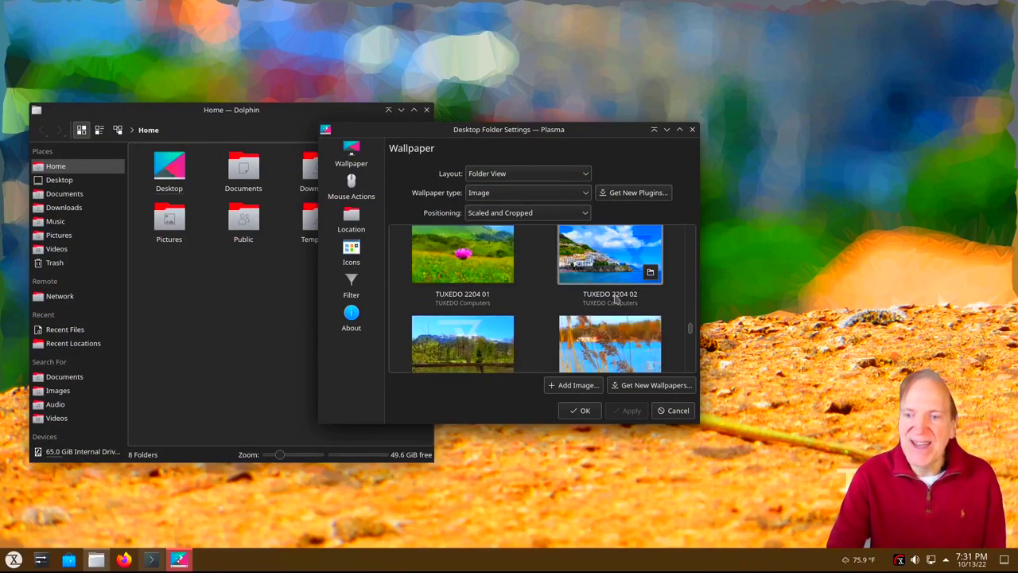
click(467, 259)
click(629, 411)
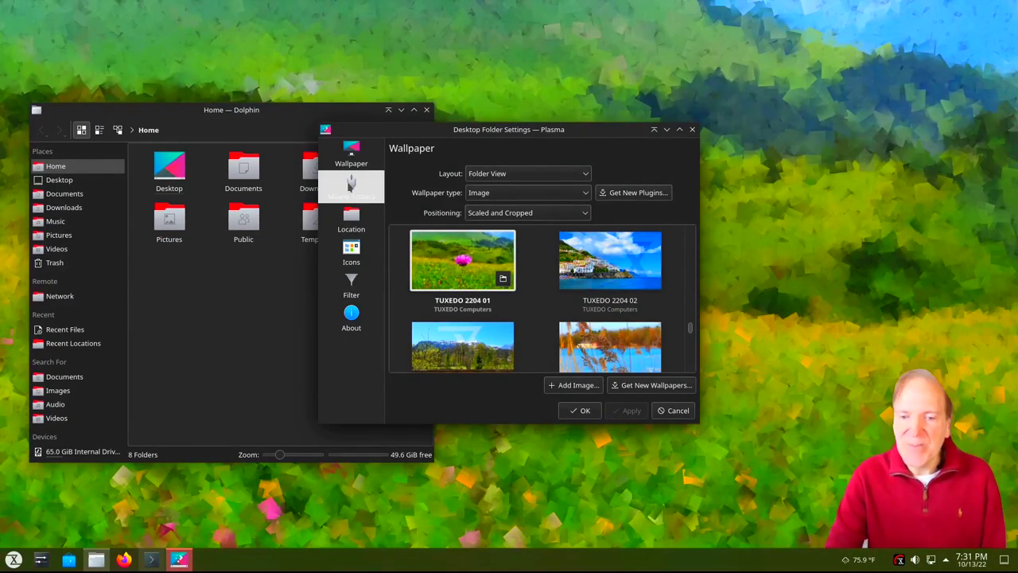
Review the desktop's mouse action, location and icon settings, including the icon sorting, size and feature options
click(351, 185)
click(353, 221)
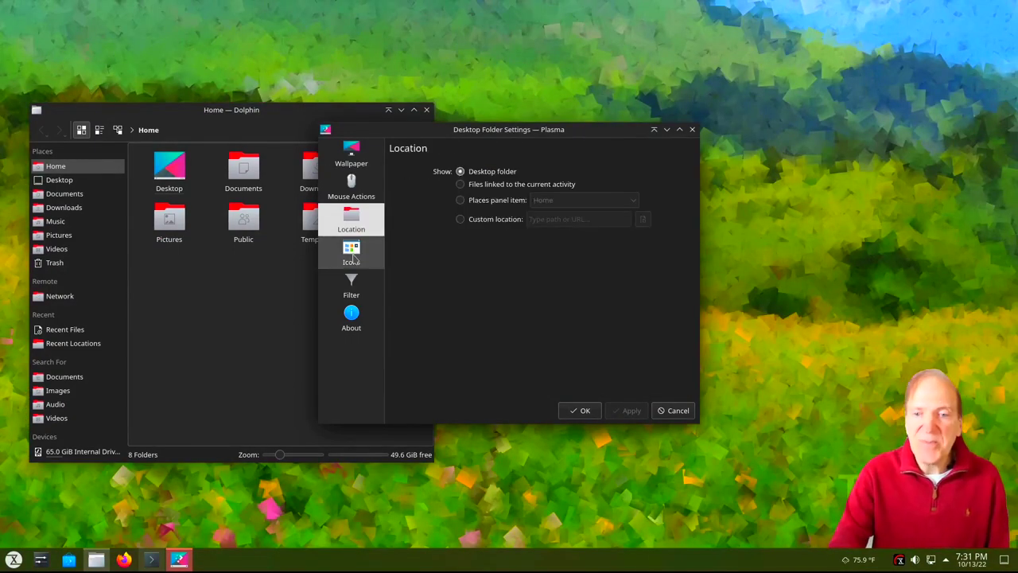
click(355, 258)
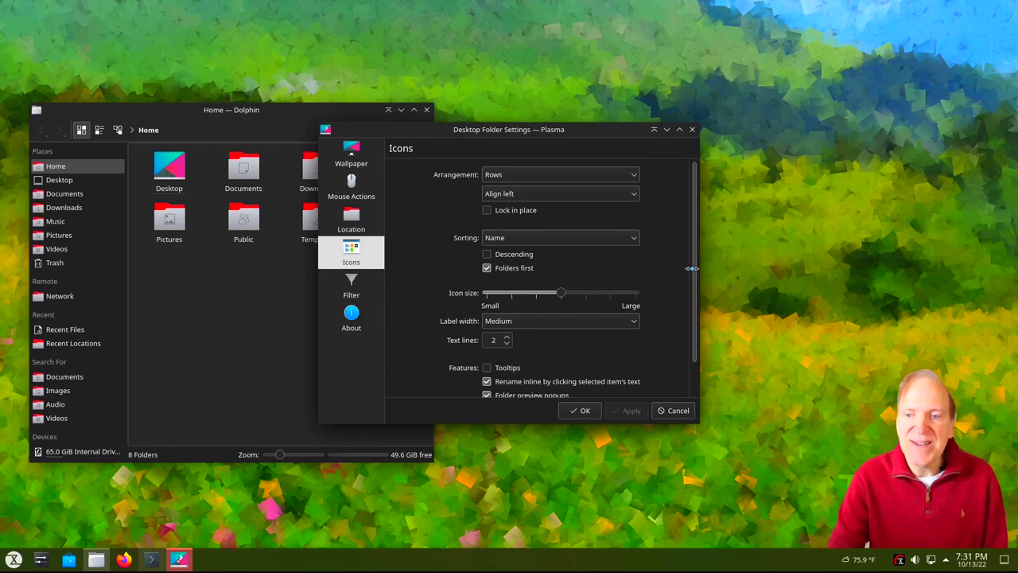
drag(692, 268, 709, 391)
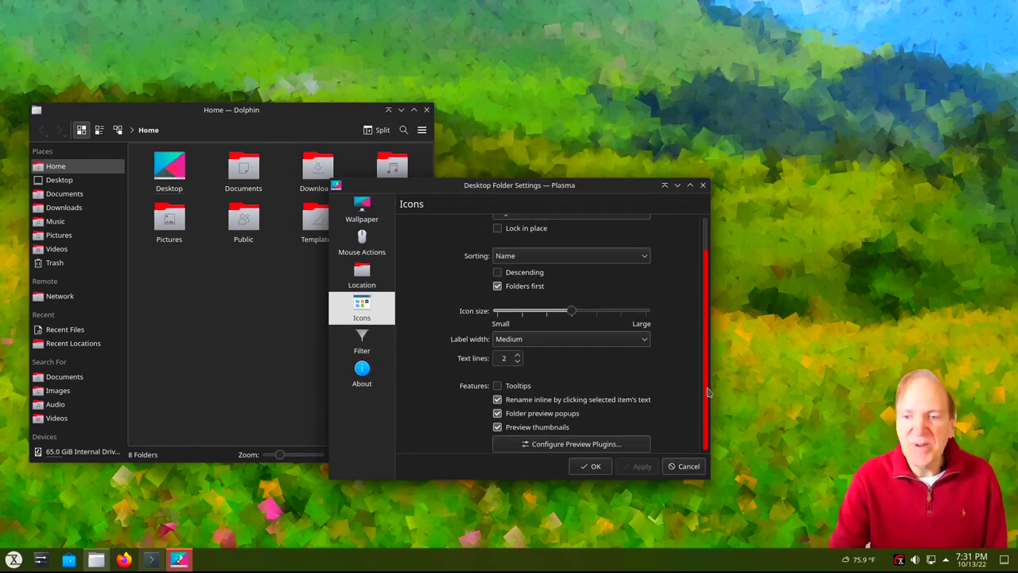
scroll(708, 350, up, 1)
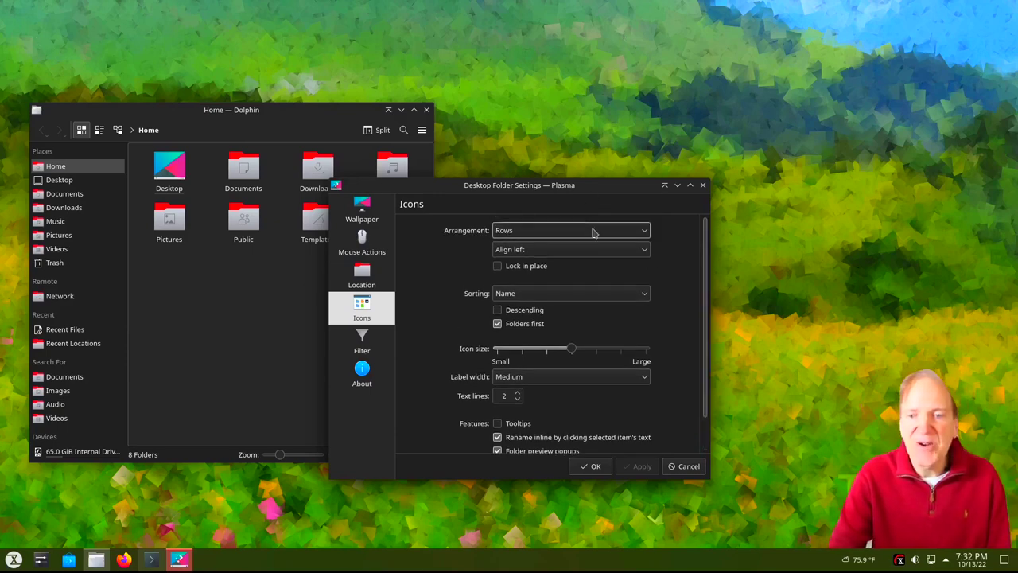
Try the Columns icon arrangement in the desktop settings and switch it back to Rows
click(643, 231)
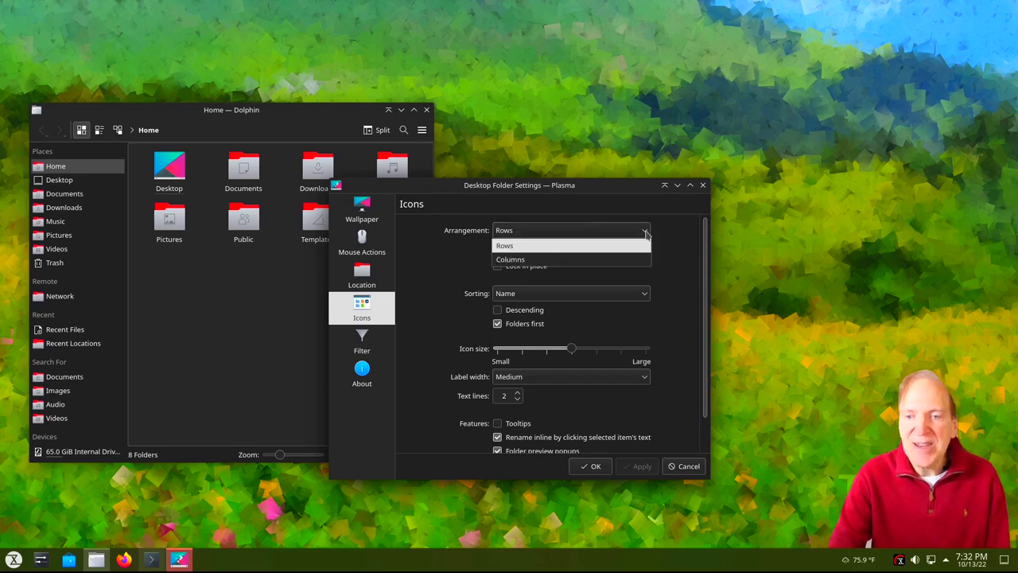
click(516, 260)
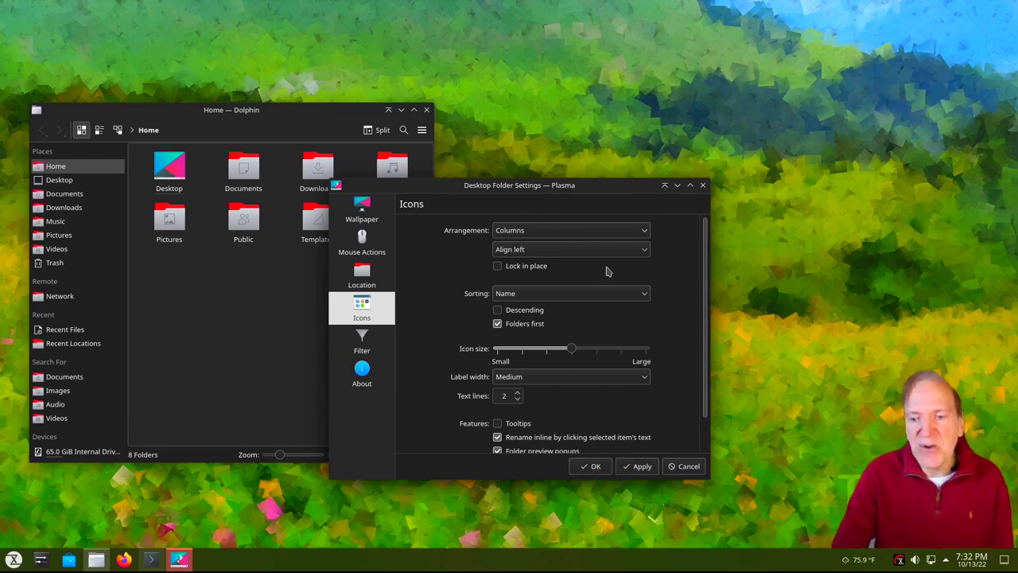
click(550, 230)
click(553, 250)
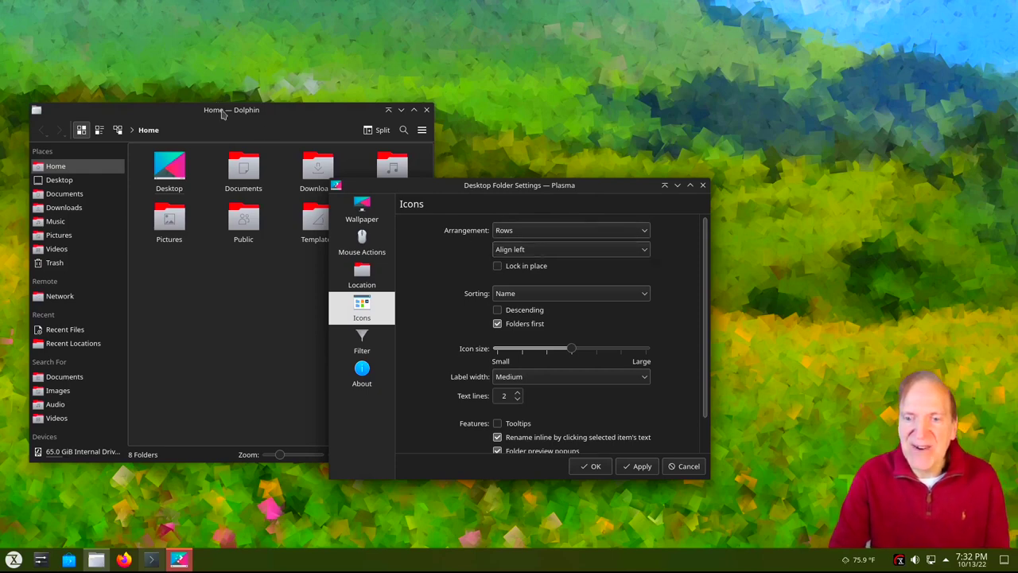
Move the Dolphin window away from the desktop's icon corner and add a Firefox Web Browser shortcut to the desktop
drag(223, 108, 292, 41)
click(547, 196)
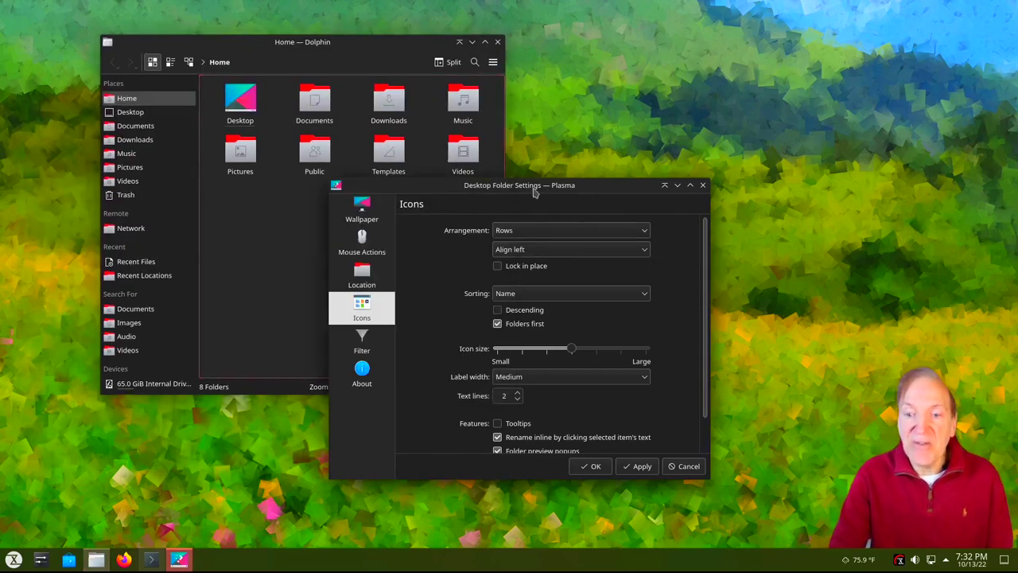
click(15, 561)
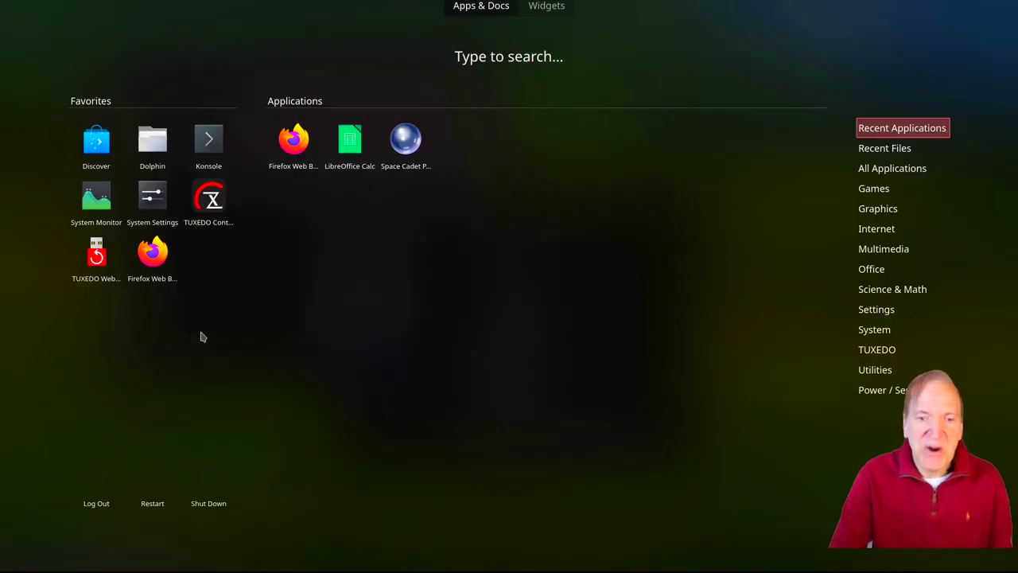
right_click(152, 260)
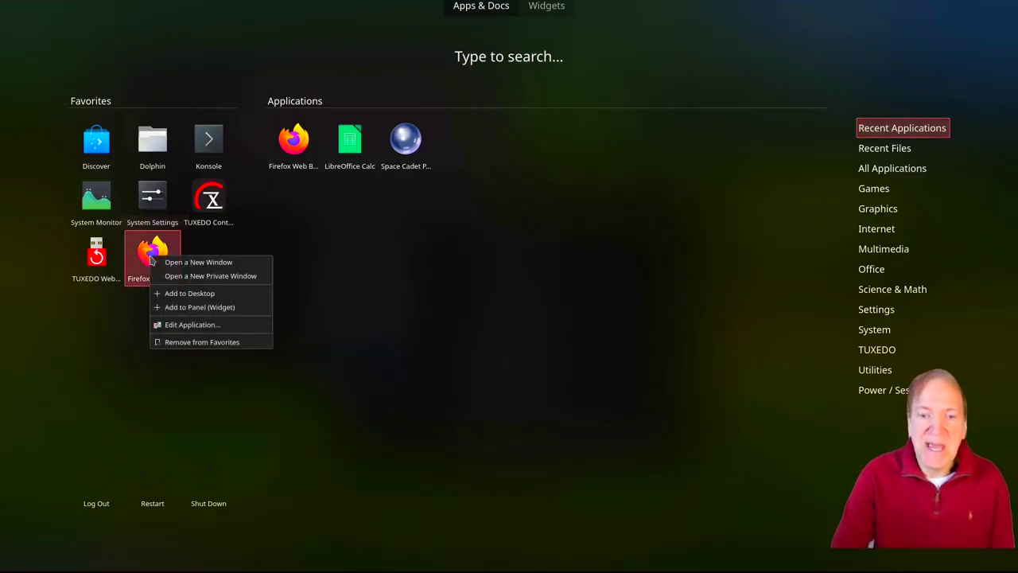
click(191, 294)
click(370, 368)
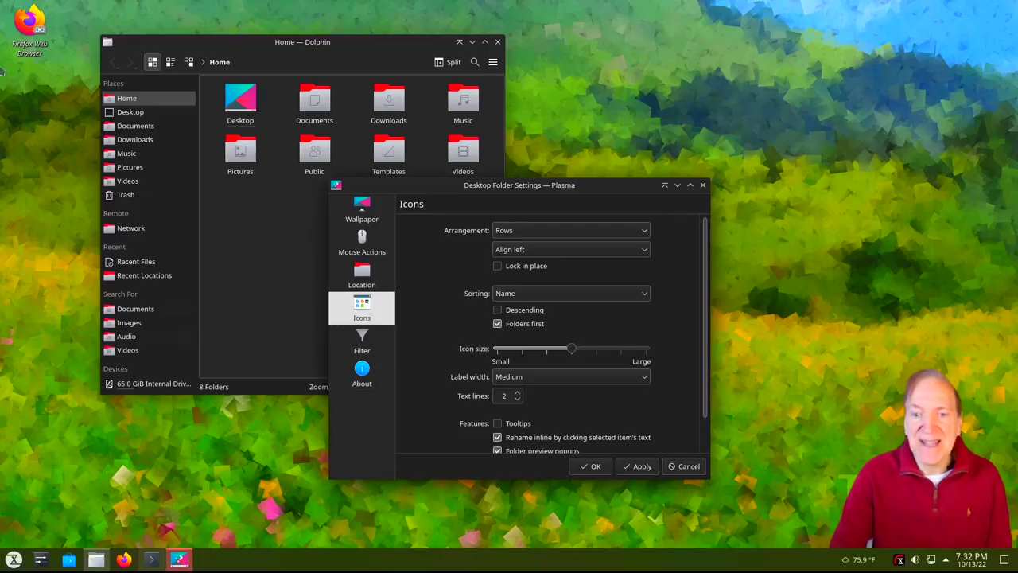
Add a shortcut for Inkscape, from the Graphics applications, to the desktop
click(14, 559)
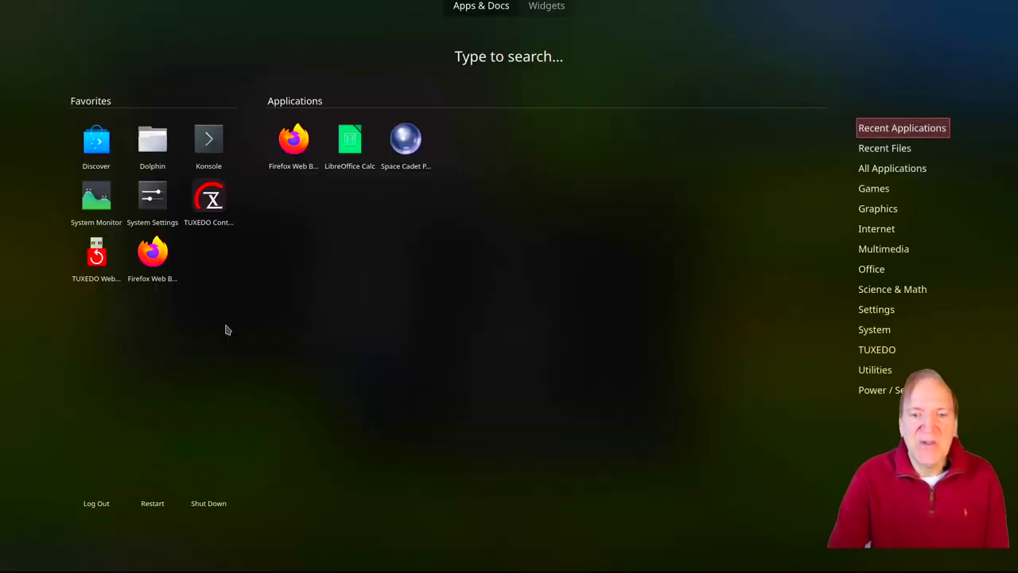
mouse_move(877, 208)
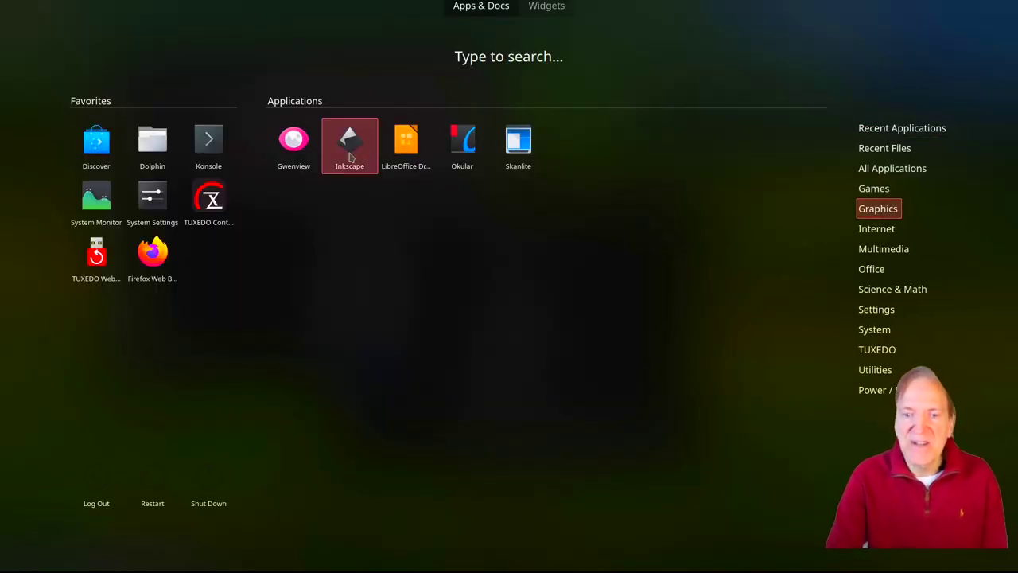
right_click(350, 157)
click(376, 179)
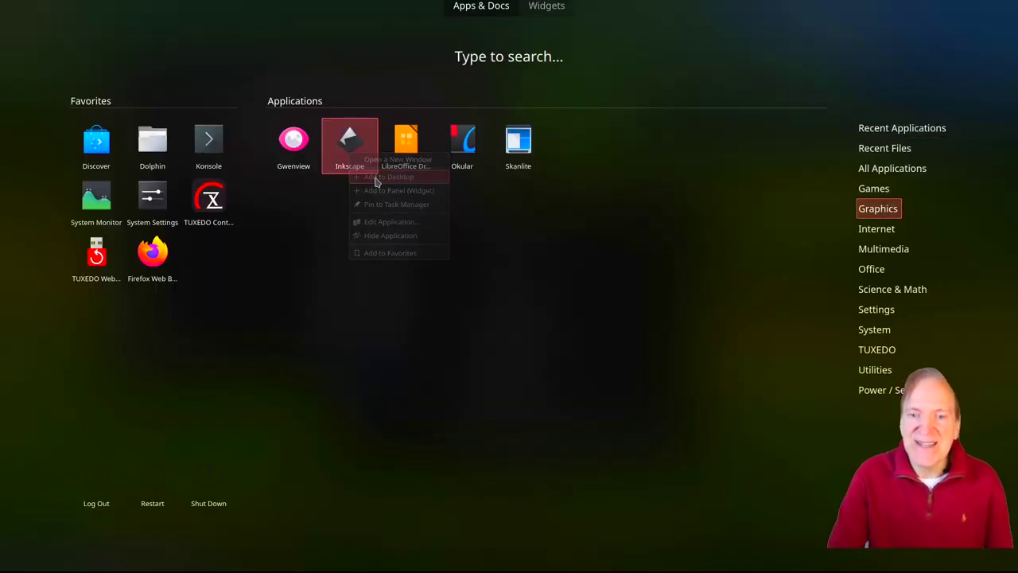
click(208, 411)
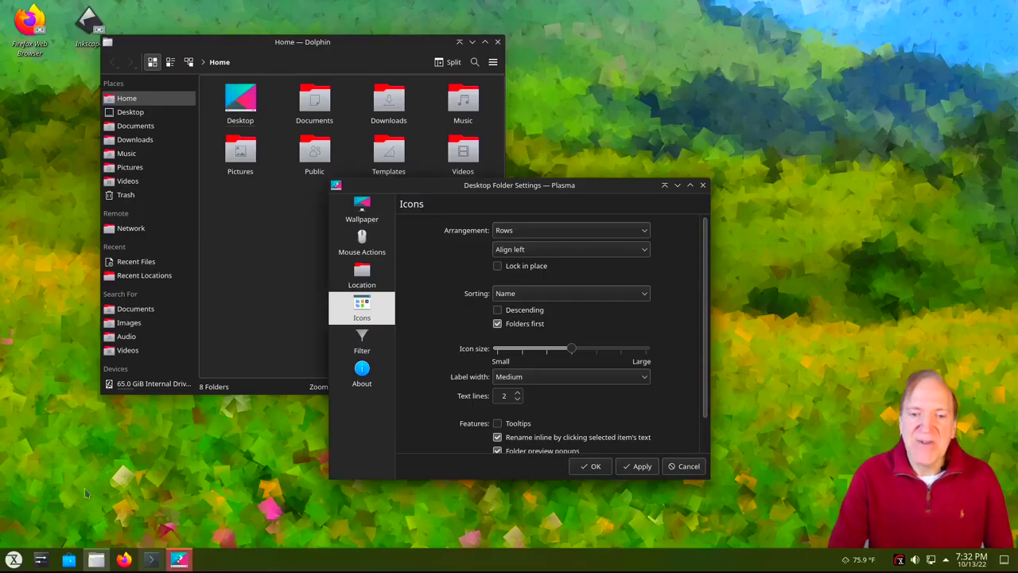
Check the options of the Firefox launcher pinned to the task manager and move the Dolphin window off the Inkscape shortcut
right_click(124, 560)
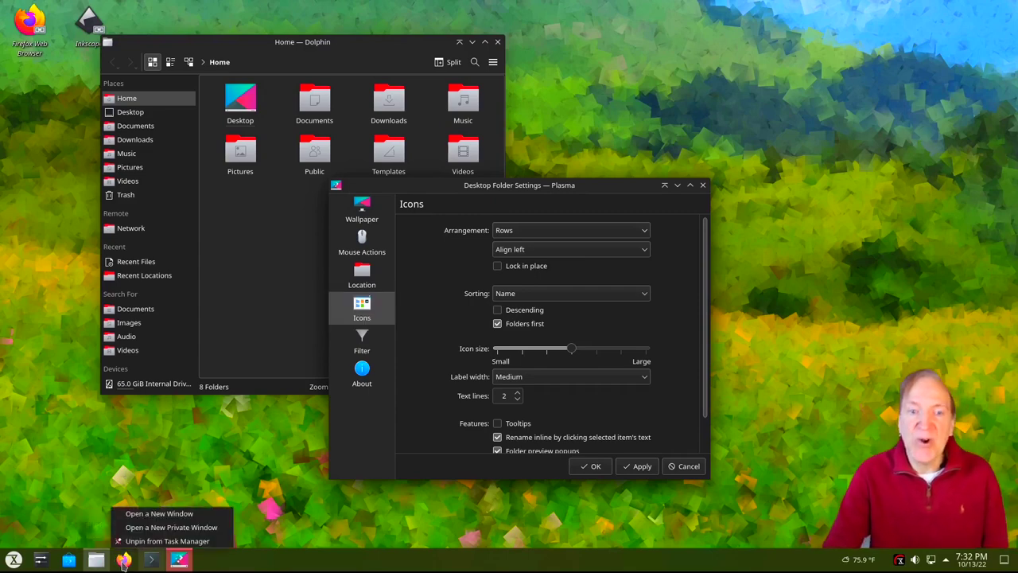
click(57, 464)
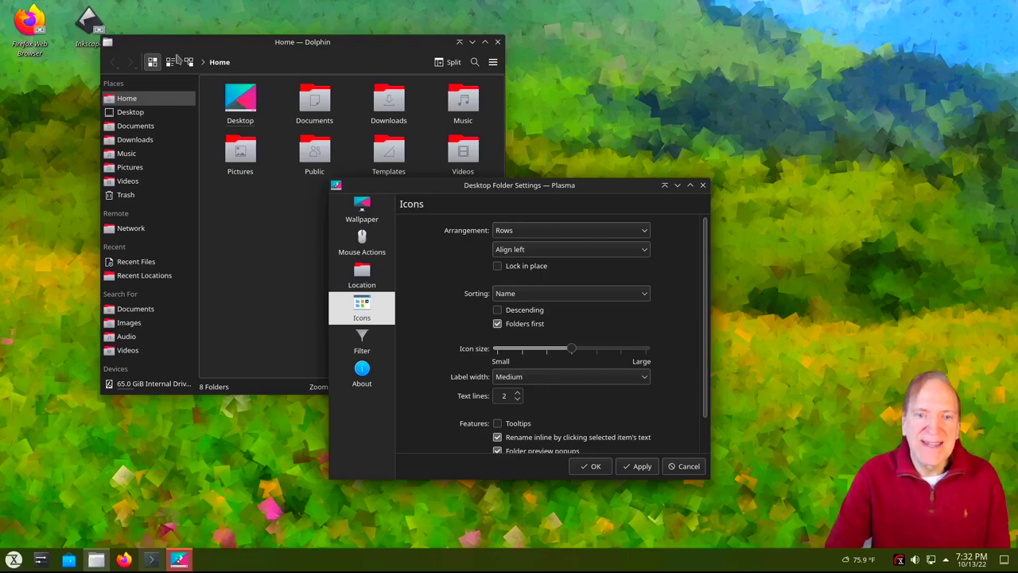
drag(153, 61, 129, 119)
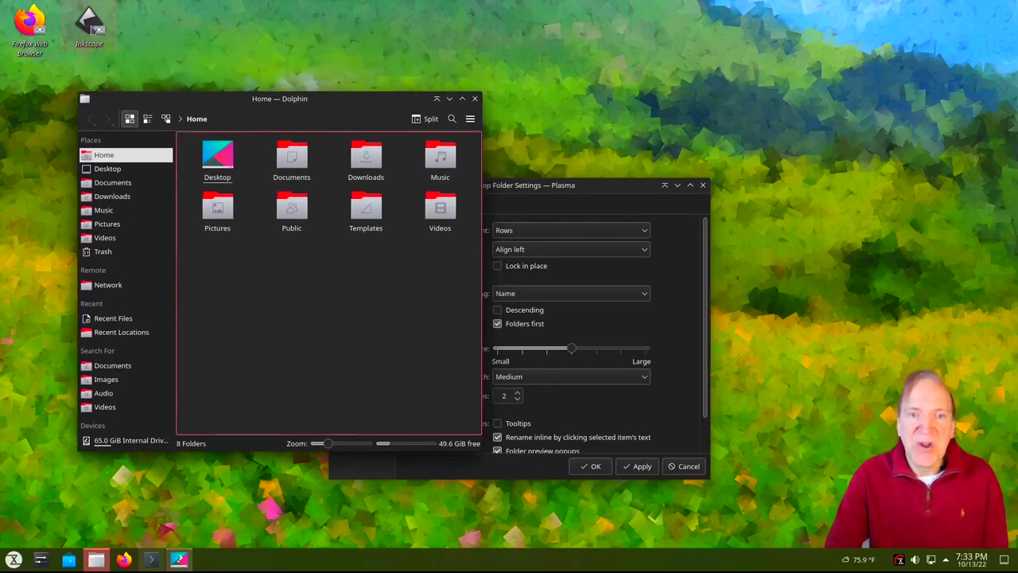
Set the desktop icon arrangement to Columns and apply it
click(634, 232)
click(634, 232)
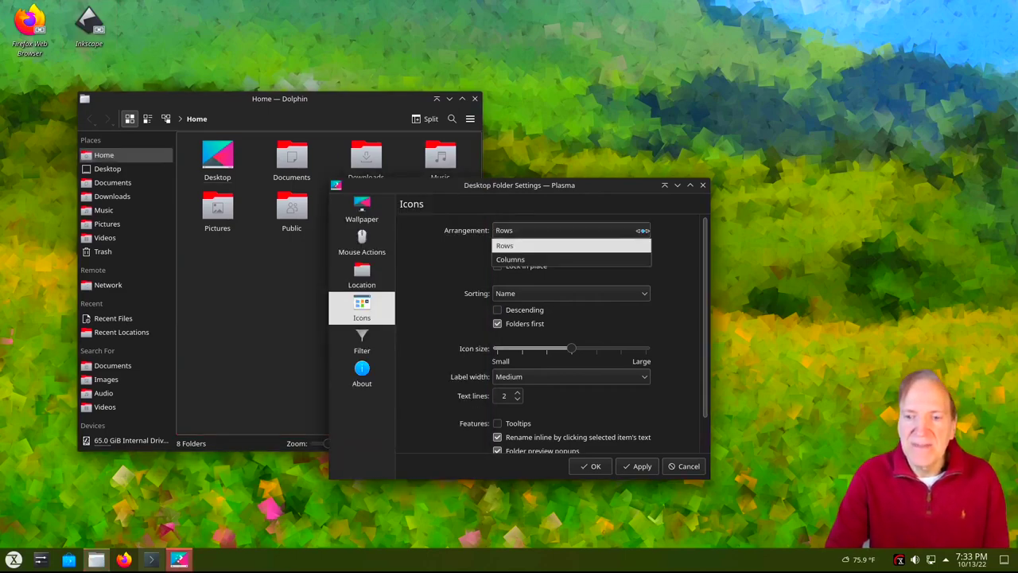
click(525, 259)
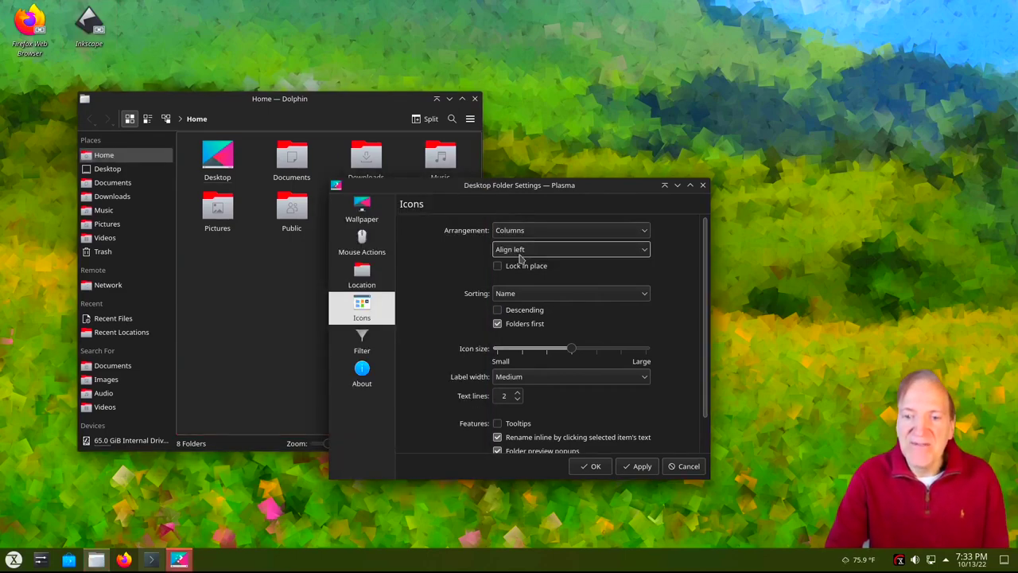
click(630, 469)
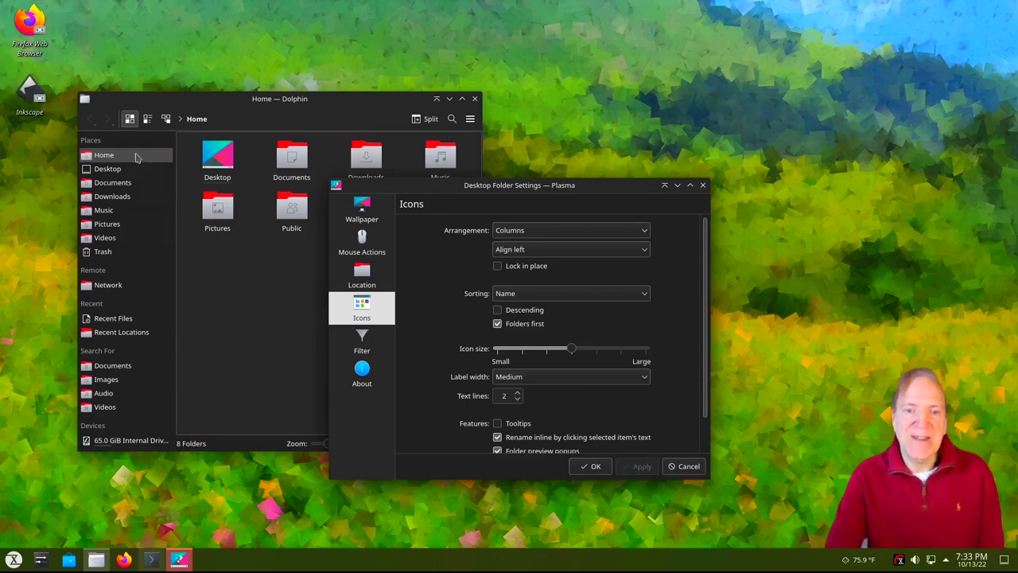
Place a link to the Home folder from Dolphin's places on the desktop below the Inkscape shortcut
click(87, 157)
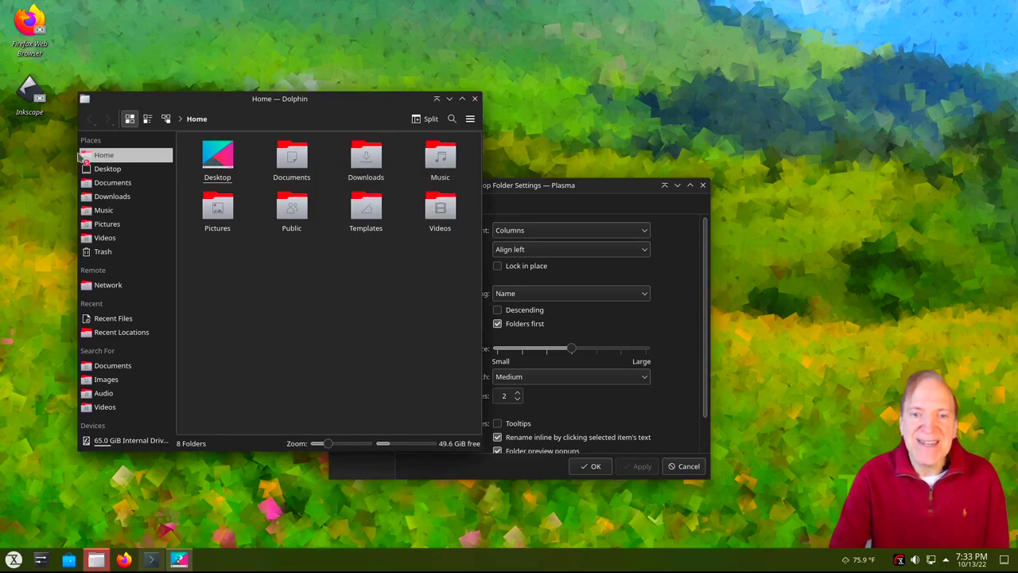
drag(83, 156, 30, 149)
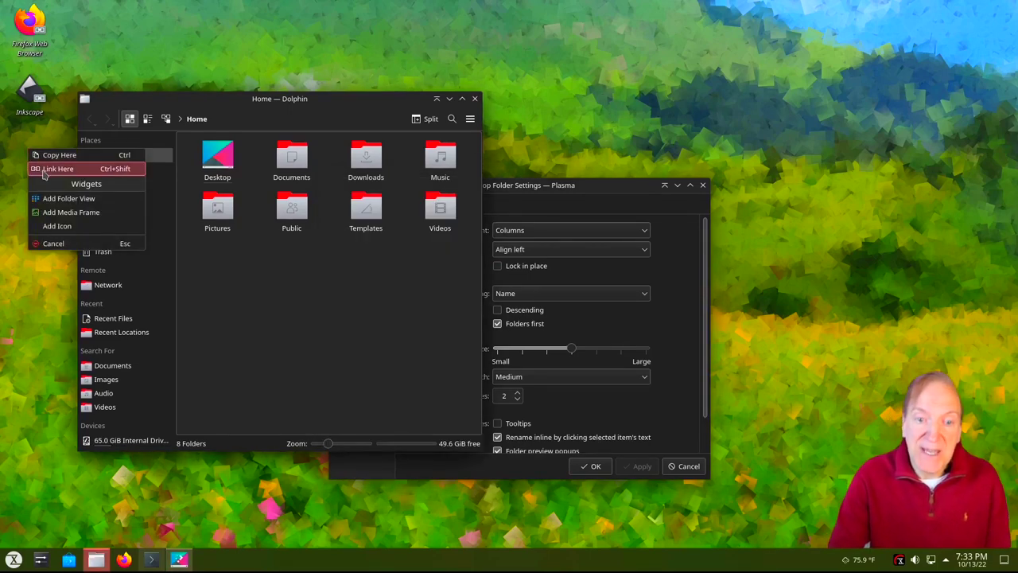
click(44, 169)
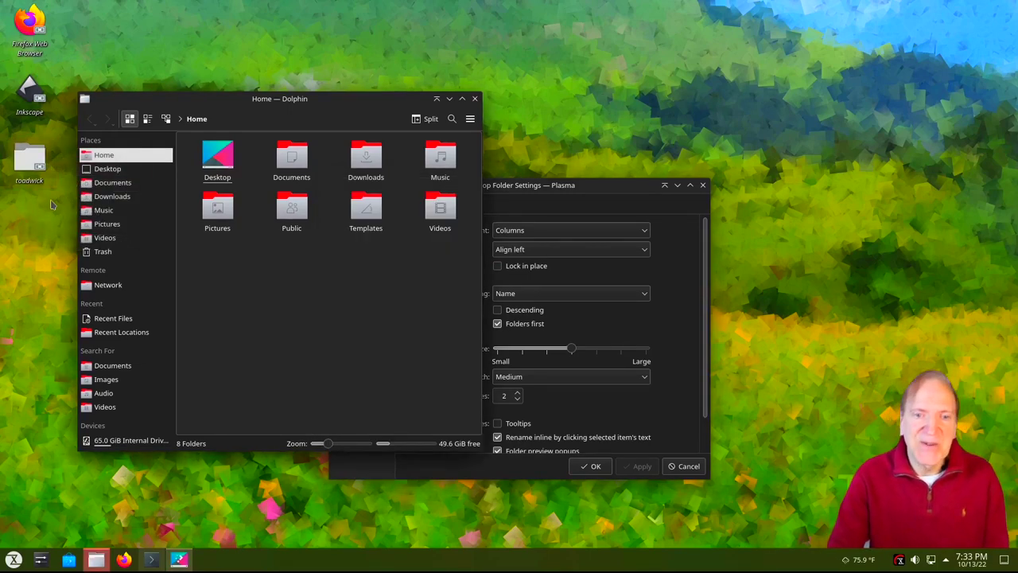
Set the desktop icon arrangement to Rows and apply it
click(539, 207)
click(625, 233)
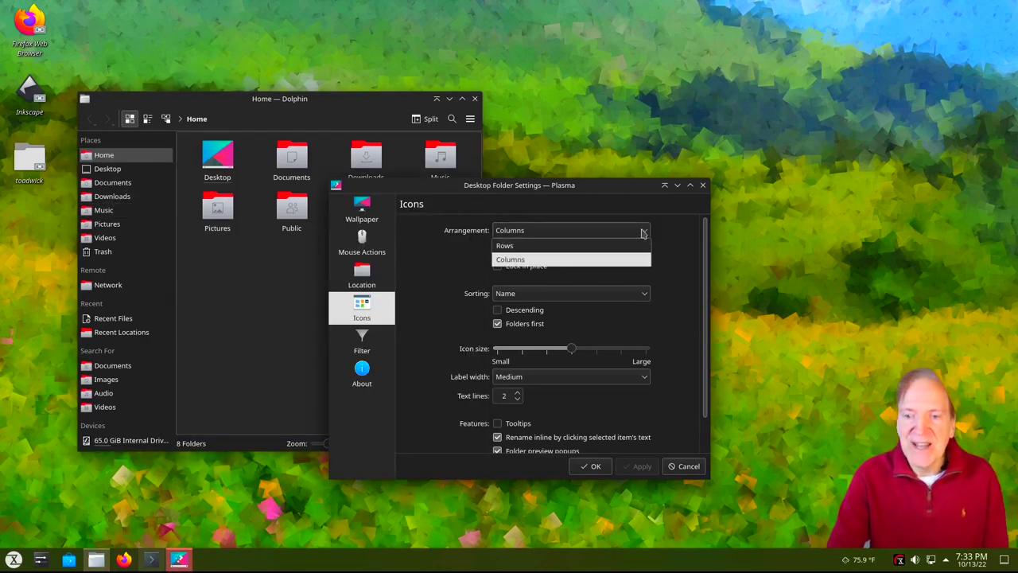
click(517, 248)
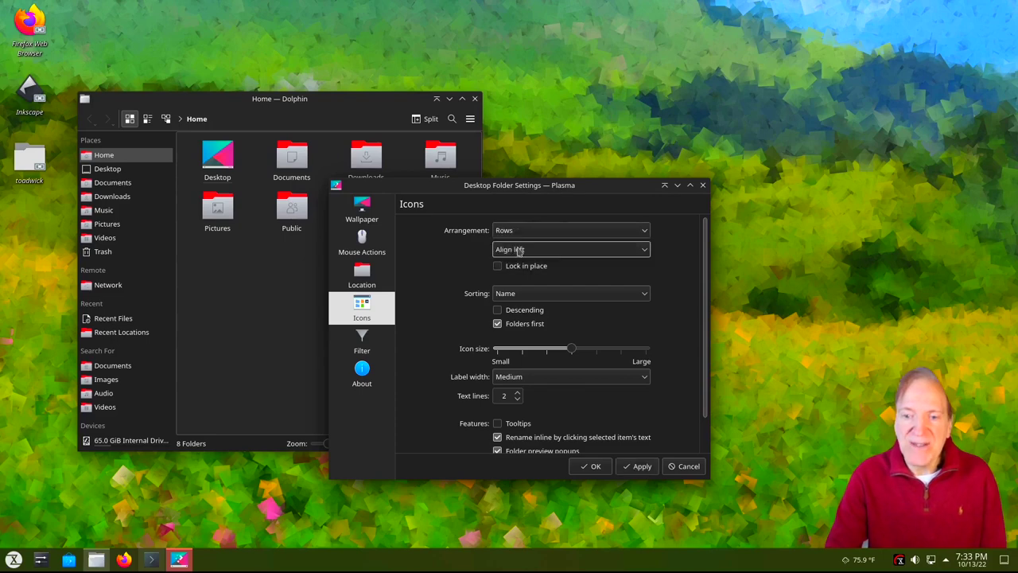
click(634, 466)
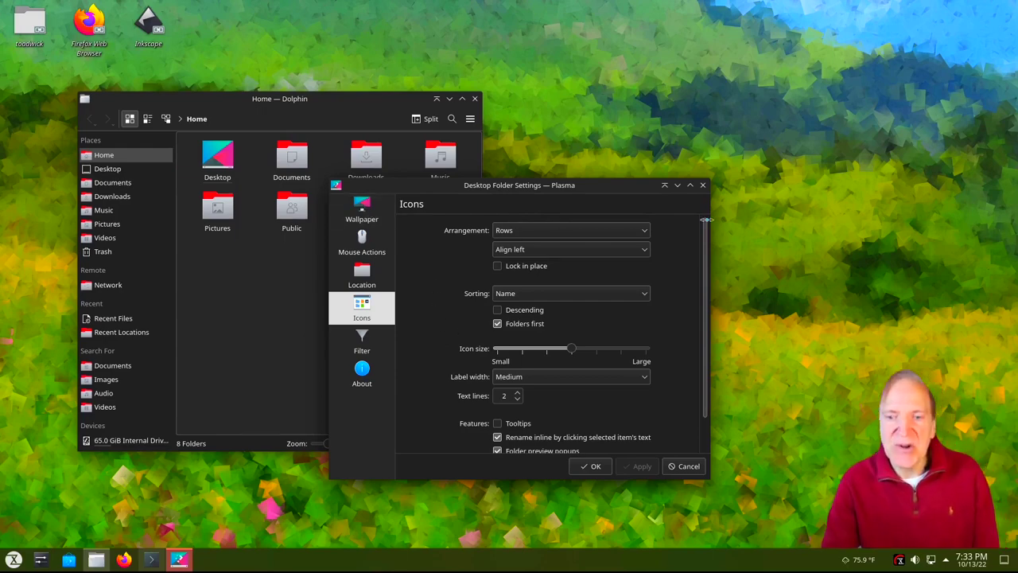
Close the desktop folder settings and move the Dolphin window to uncover more of the wallpaper's flower
click(683, 468)
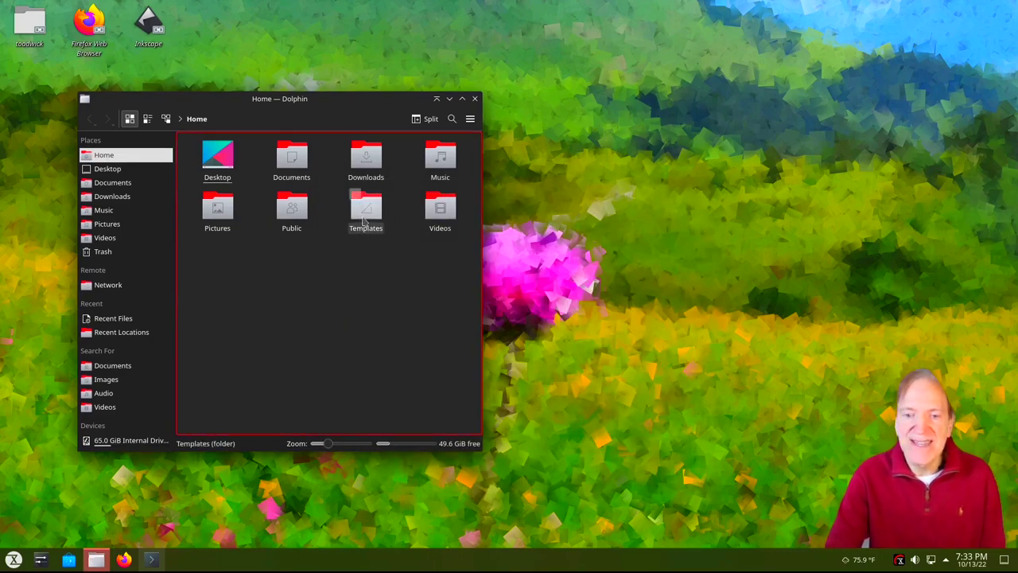
drag(352, 115, 281, 104)
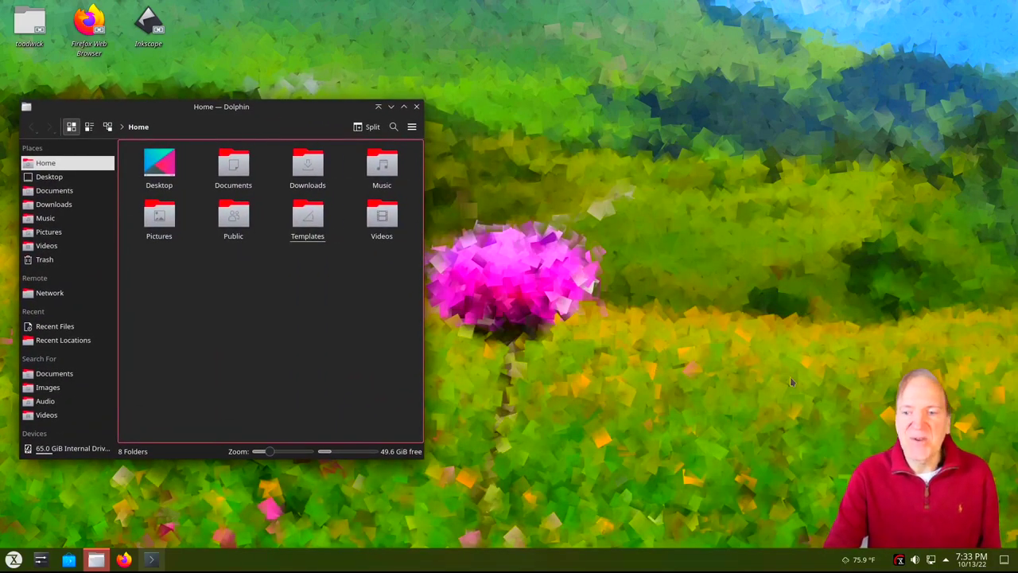